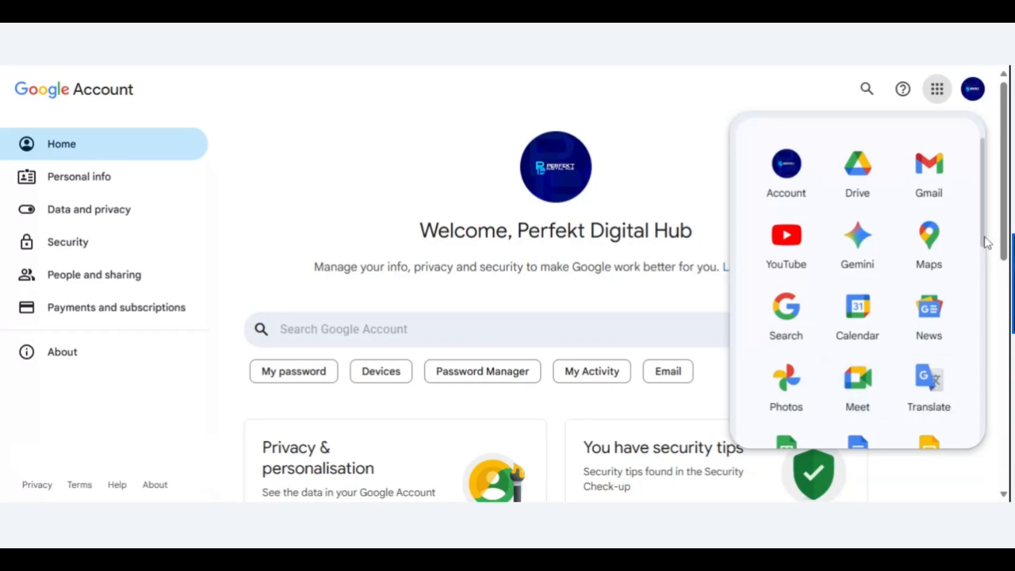
Look through the Google apps available to the account and open Gmail
{"action": "scroll", "coordinate": [986, 250], "scroll_direction": "down", "scroll_amount": 1}
{"action": "scroll", "coordinate": [986, 250], "scroll_direction": "down", "scroll_amount": 2}
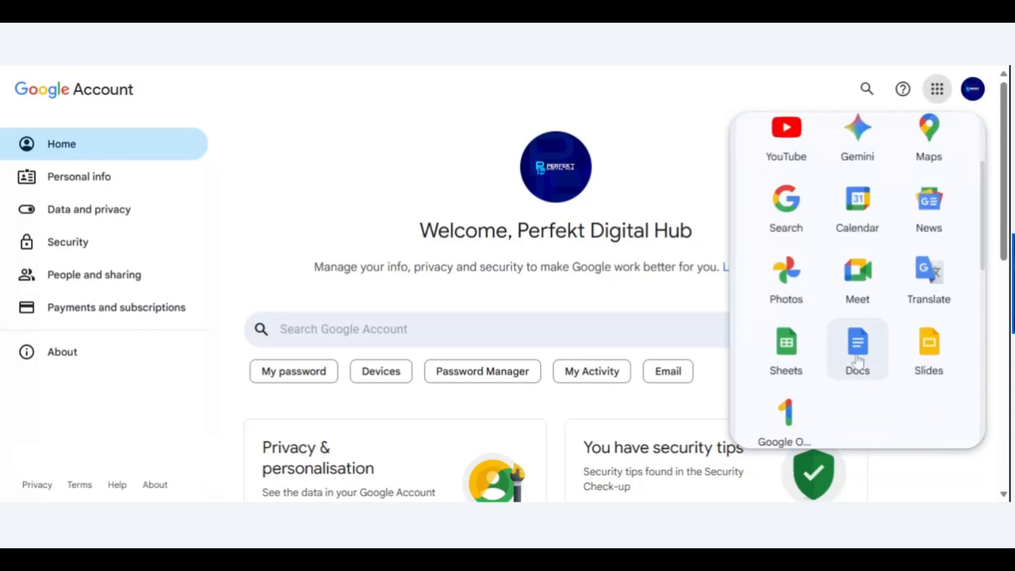
{"action": "left_click_drag", "start_coordinate": [981, 259], "coordinate": [989, 320]}
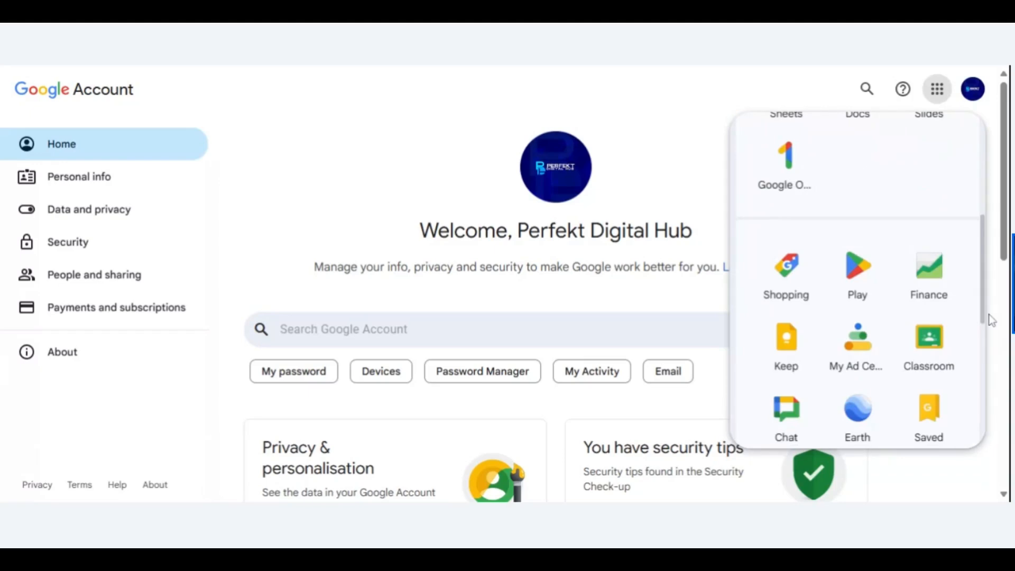
{"action": "left_click_drag", "start_coordinate": [984, 288], "coordinate": [984, 335]}
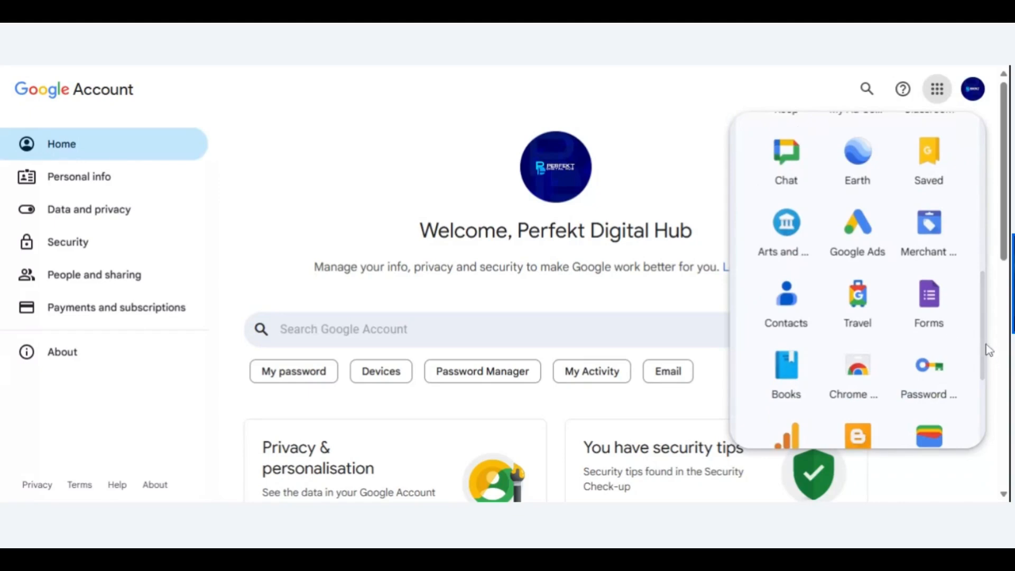
{"action": "left_click_drag", "start_coordinate": [985, 346], "coordinate": [982, 399]}
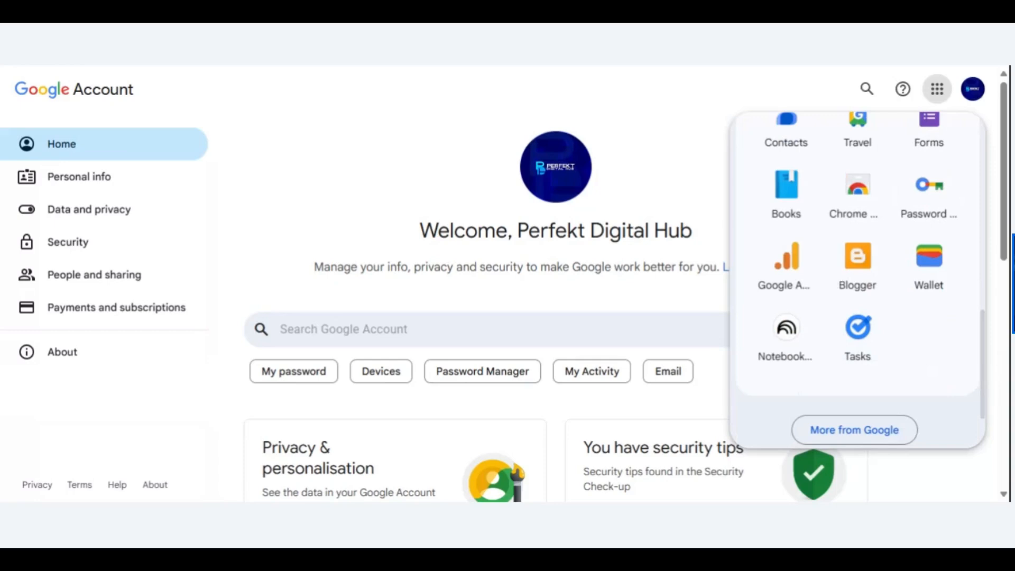
{"action": "left_click_drag", "start_coordinate": [985, 373], "coordinate": [968, 174]}
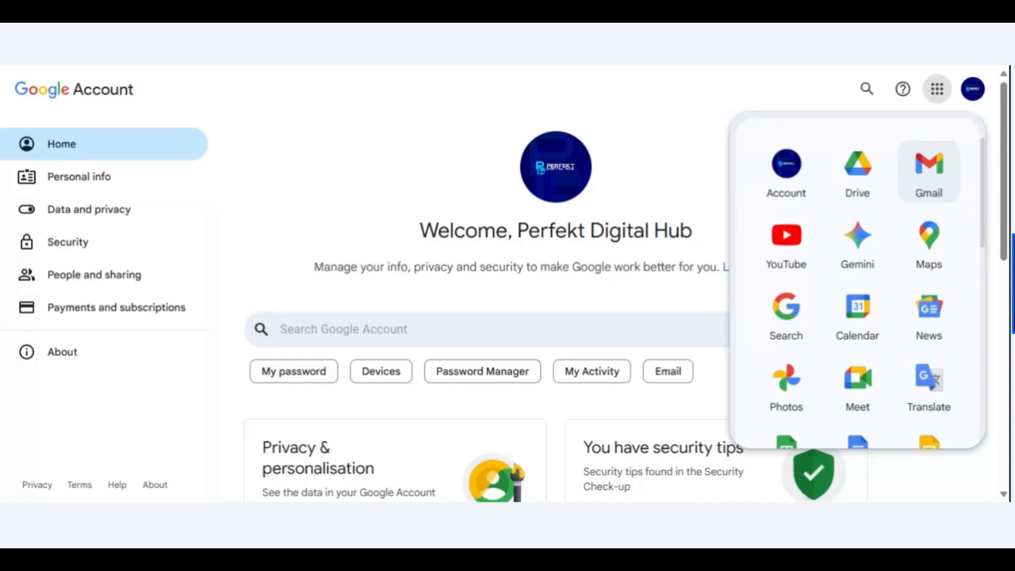
{"action": "left_click", "coordinate": [945, 196]}
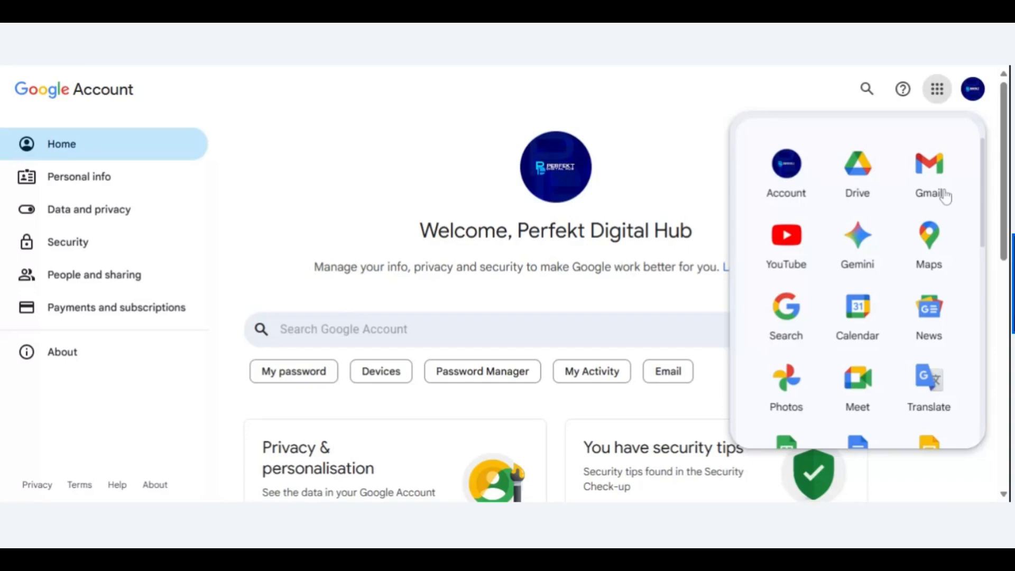
{"action": "left_click", "coordinate": [928, 174]}
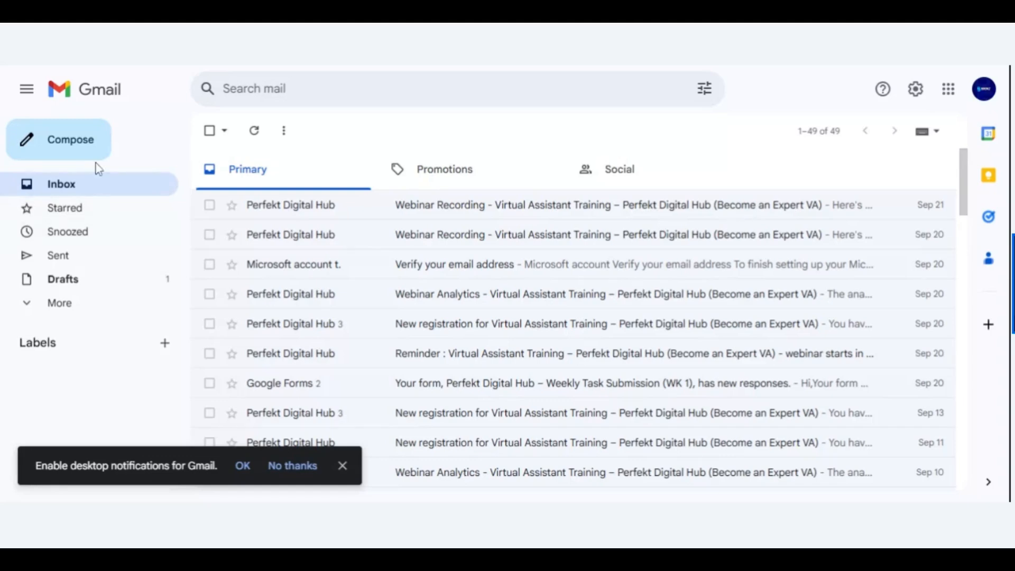
Create a new mail label named "Substack" without nesting it under another label
{"action": "left_click", "coordinate": [167, 347]}
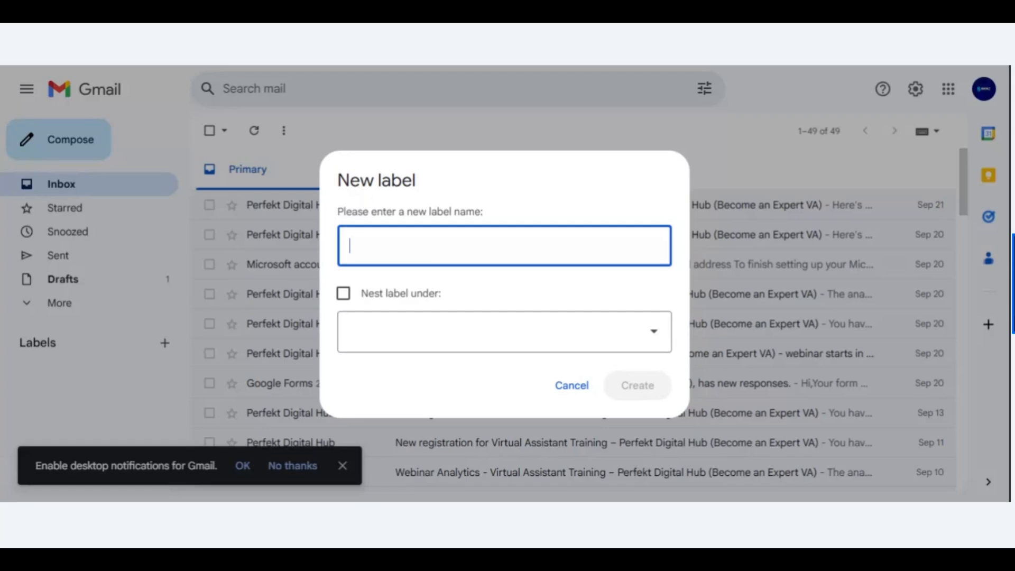
{"action": "type", "text": "s"}
{"action": "key", "text": "BackSpace"}
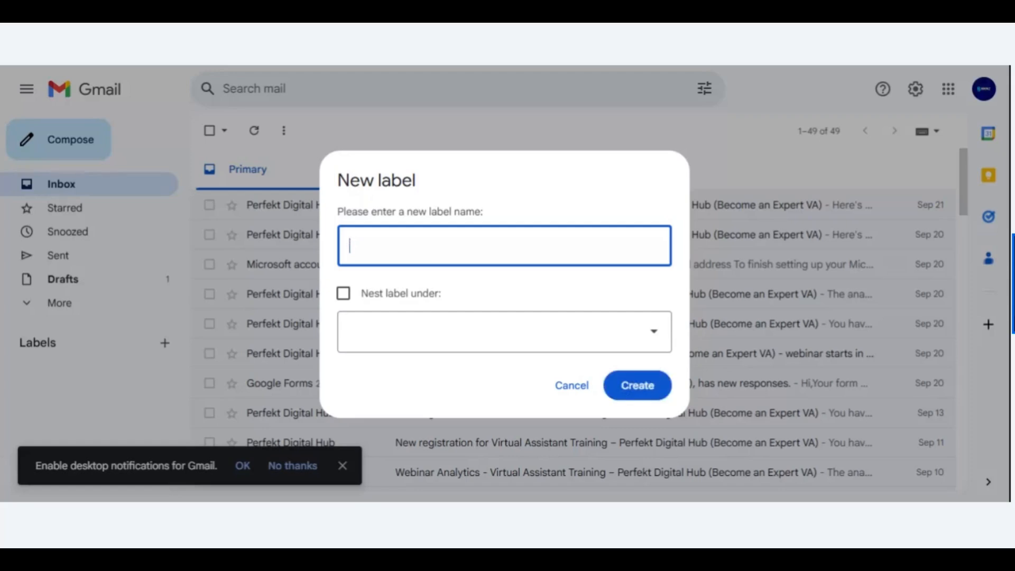
{"action": "type", "text": "Substack"}
{"action": "left_click", "coordinate": [637, 385]}
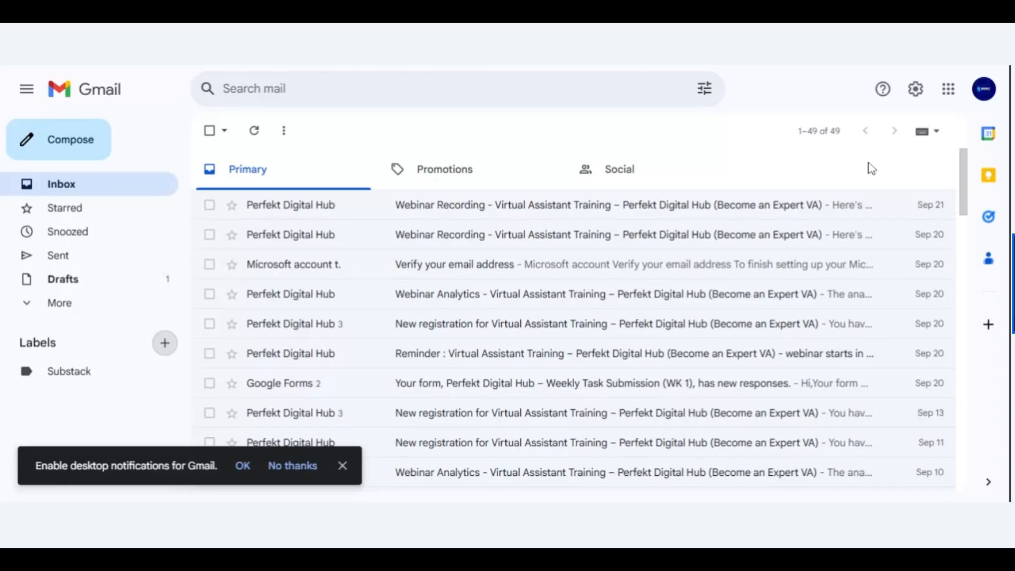
Delete the existing filter for the subject "Virtual Assistant" in the Filters and Blocked Addresses settings
{"action": "left_click", "coordinate": [912, 91]}
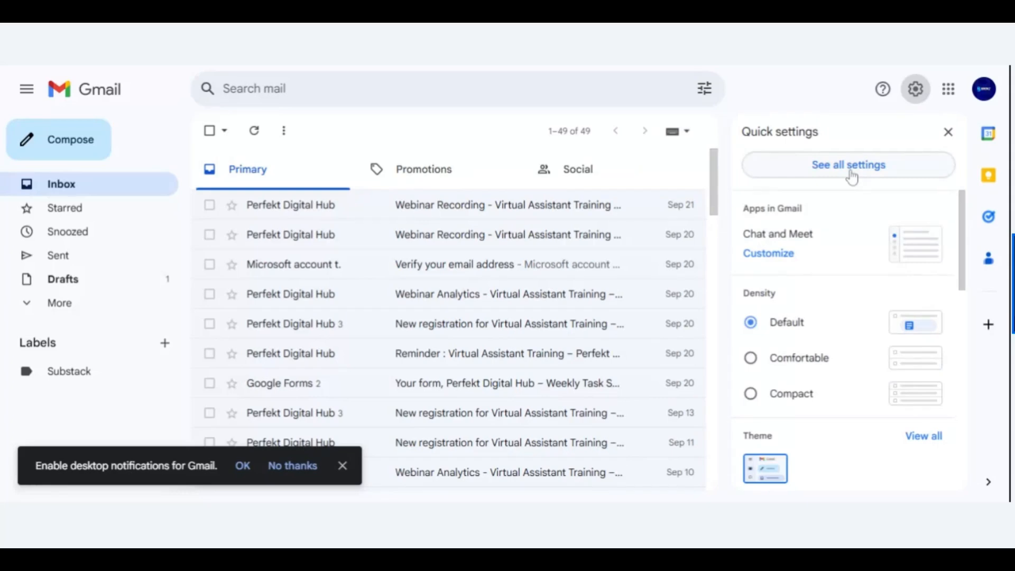
{"action": "left_click", "coordinate": [851, 172]}
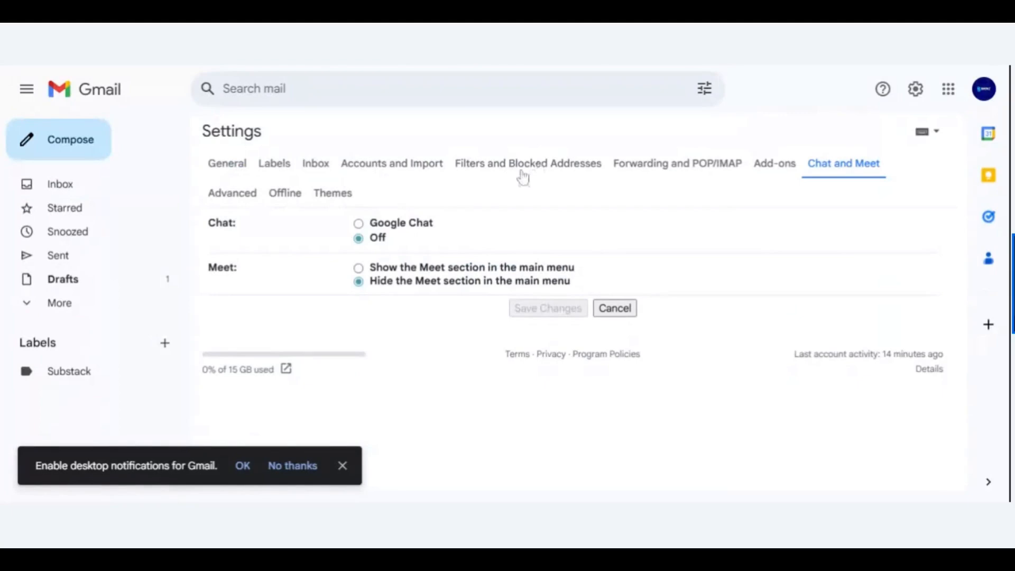
{"action": "left_click", "coordinate": [542, 173]}
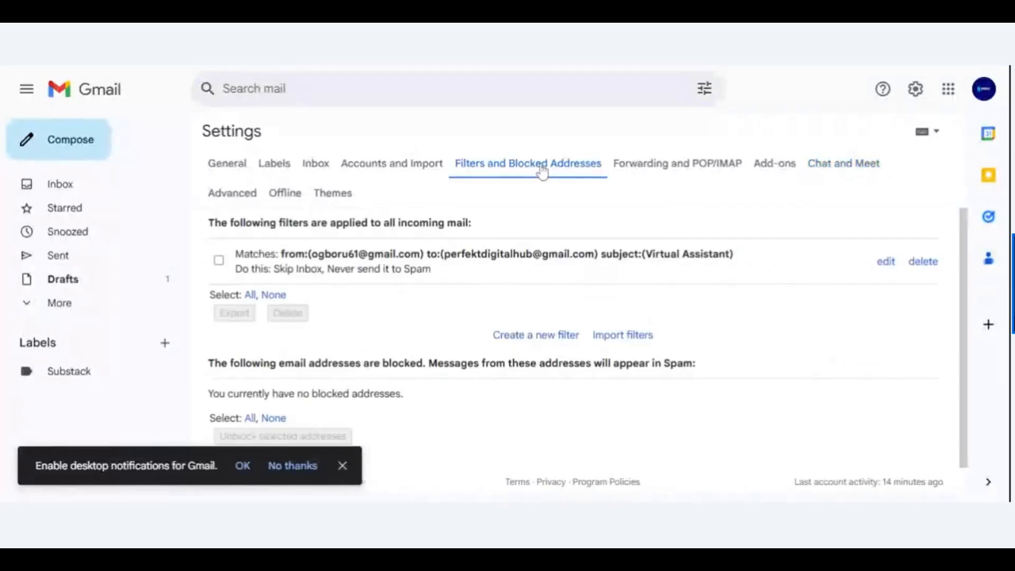
{"action": "left_click", "coordinate": [923, 261]}
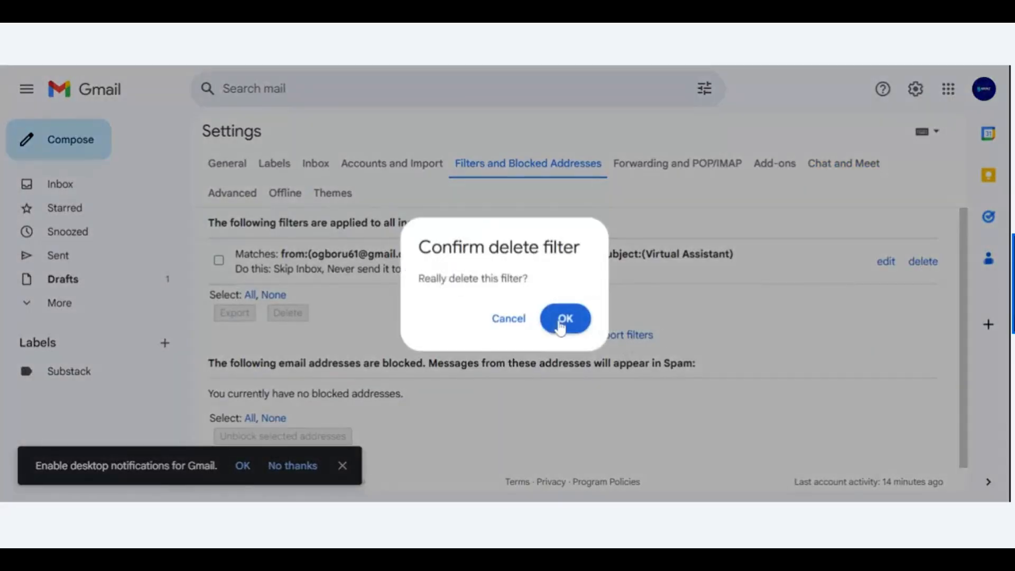
{"action": "left_click", "coordinate": [561, 326]}
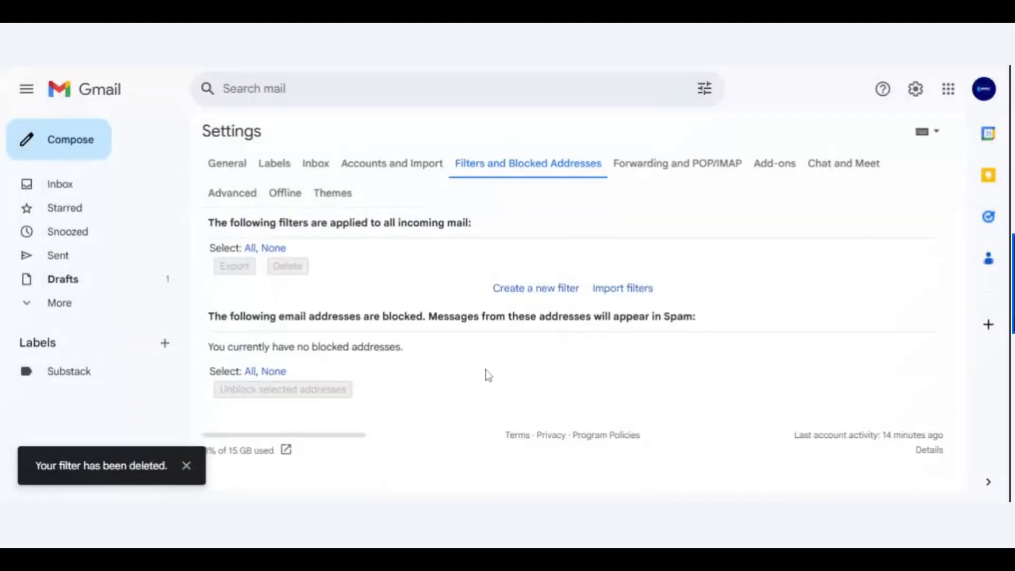
Start a new filter with sender and recipient e-mails, subject "VIrtual Training", included words "weekly task, Class, Assignment, Student week" and excluded words "church, Mosque"
{"action": "left_click", "coordinate": [533, 293]}
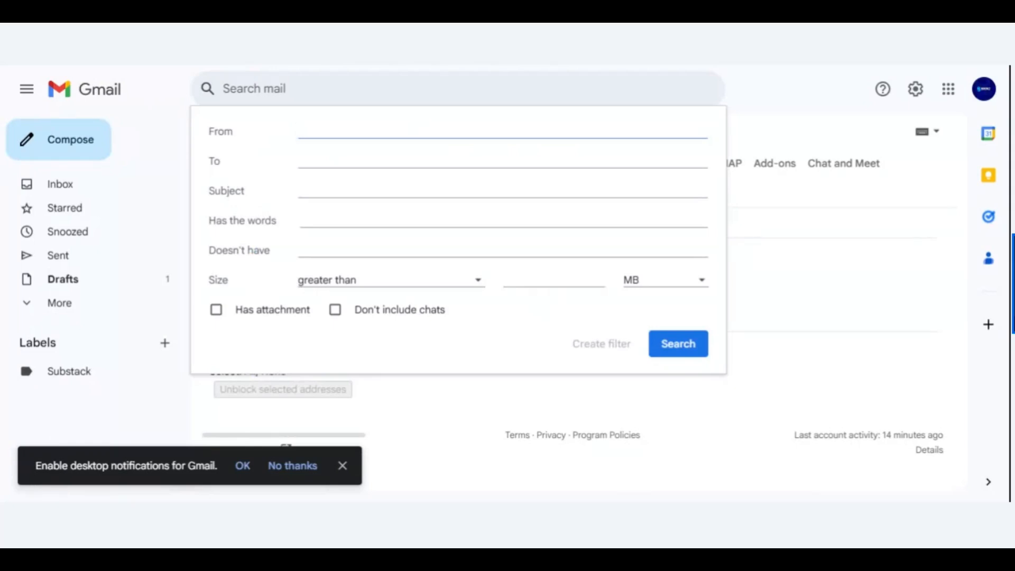
{"action": "key", "text": "Down"}
{"action": "type", "text": "og"}
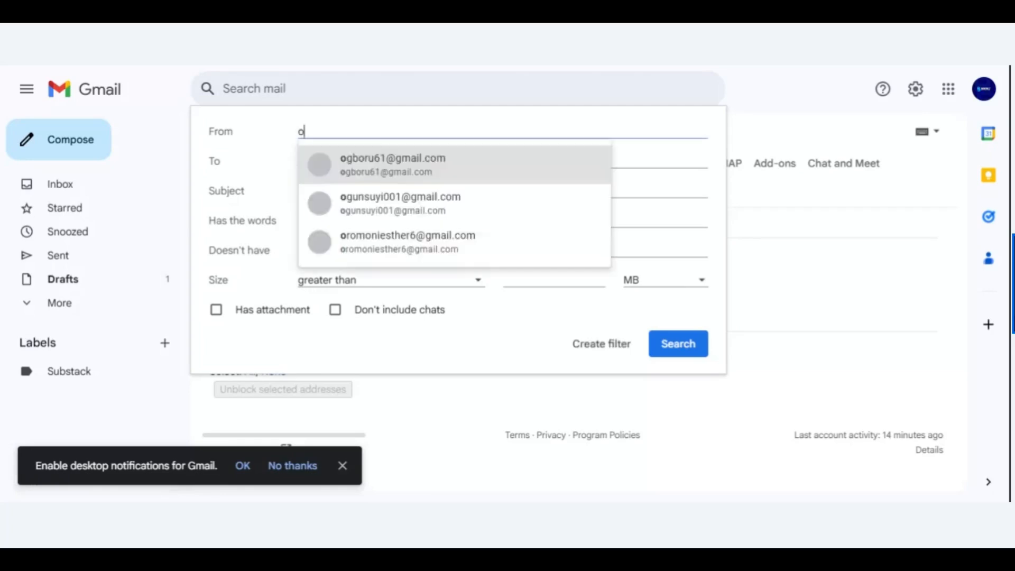
{"action": "left_click", "coordinate": [413, 170]}
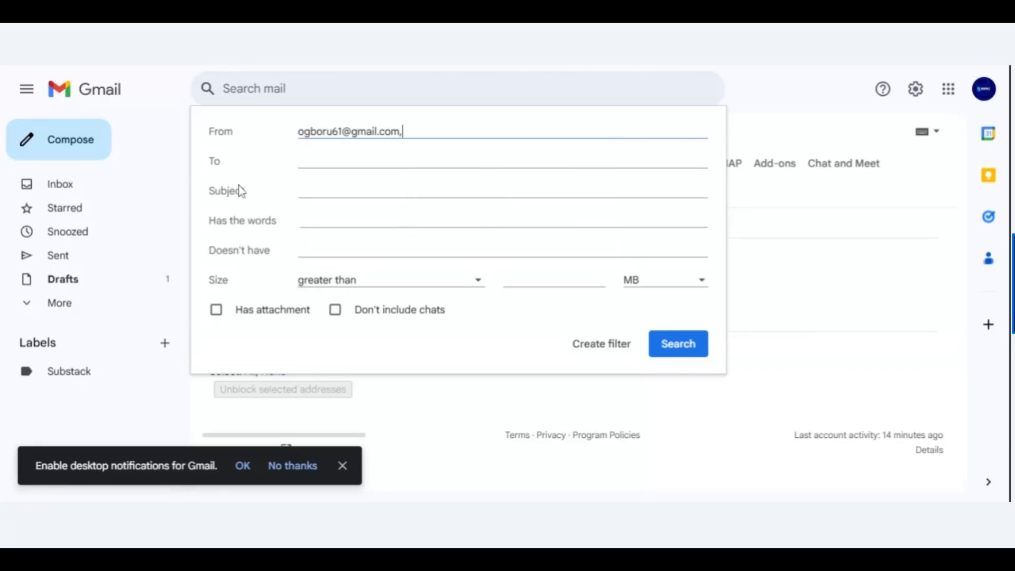
{"action": "left_click", "coordinate": [322, 161]}
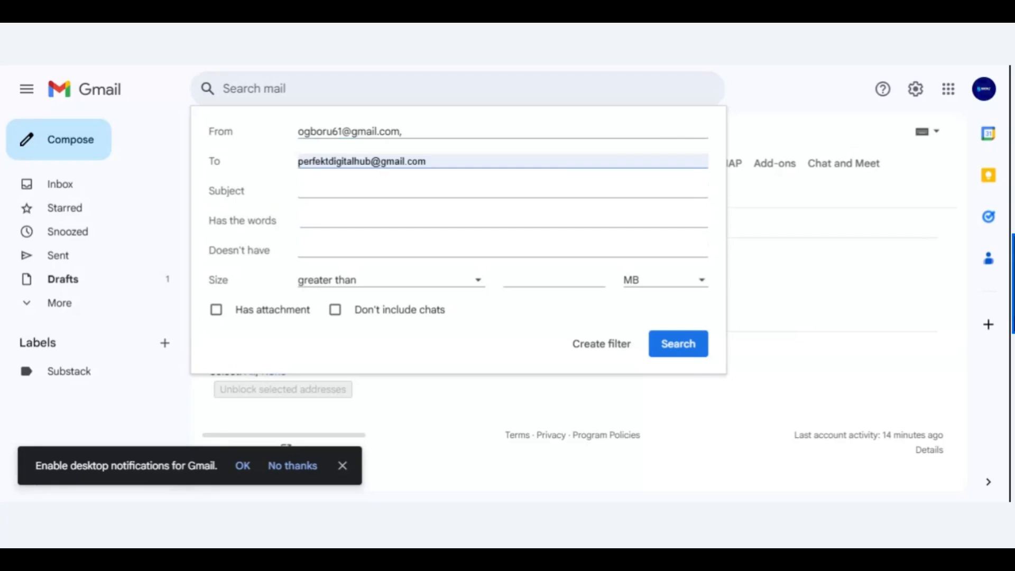
{"action": "key", "text": "Return"}
{"action": "left_click", "coordinate": [265, 256]}
{"action": "left_click", "coordinate": [322, 191]}
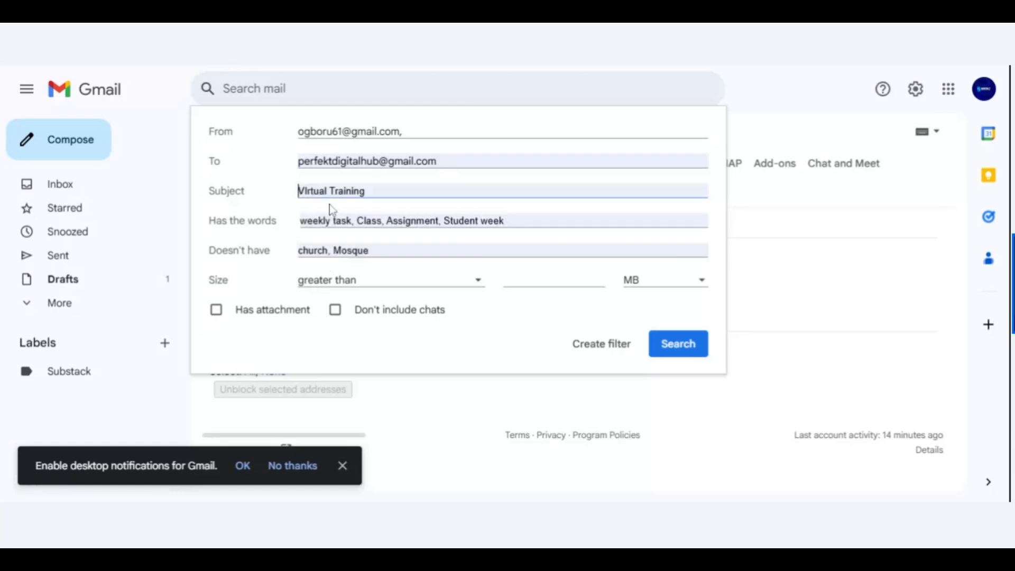
{"action": "left_click", "coordinate": [330, 219]}
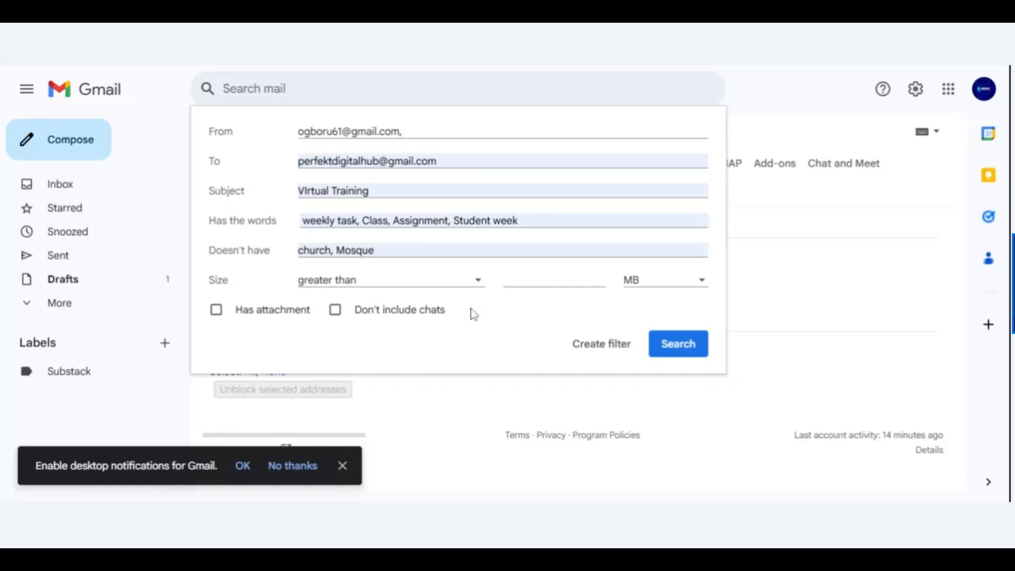
Continue to the filter's actions and make it skip the Inbox and apply the Substack label
{"action": "left_click", "coordinate": [600, 350]}
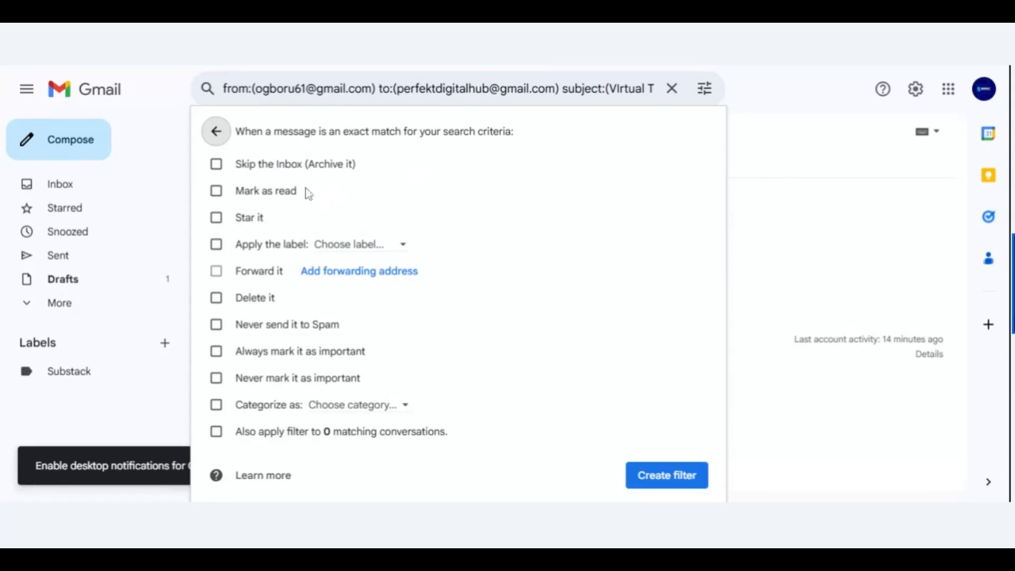
{"action": "left_click", "coordinate": [218, 165]}
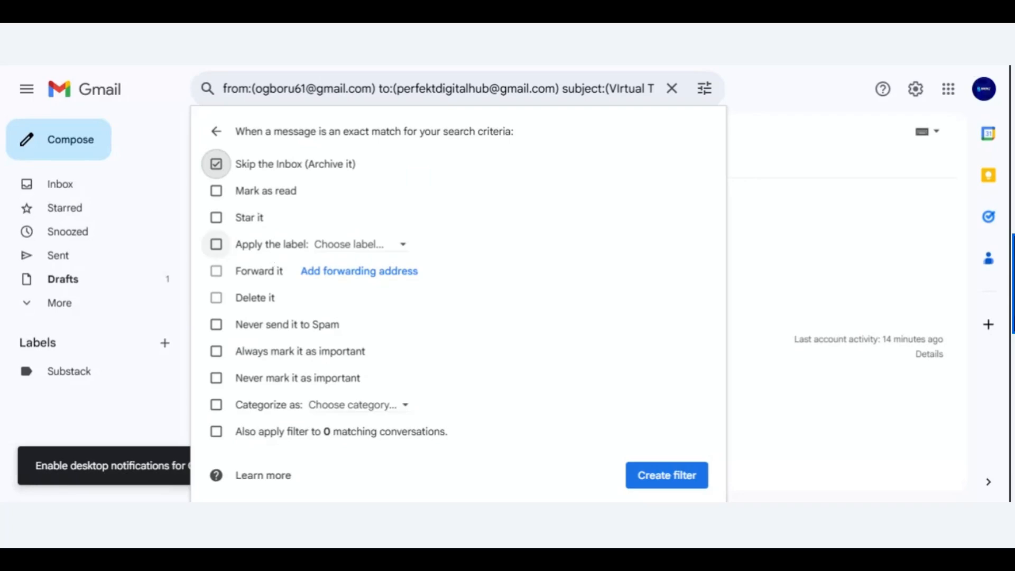
{"action": "left_click", "coordinate": [359, 247]}
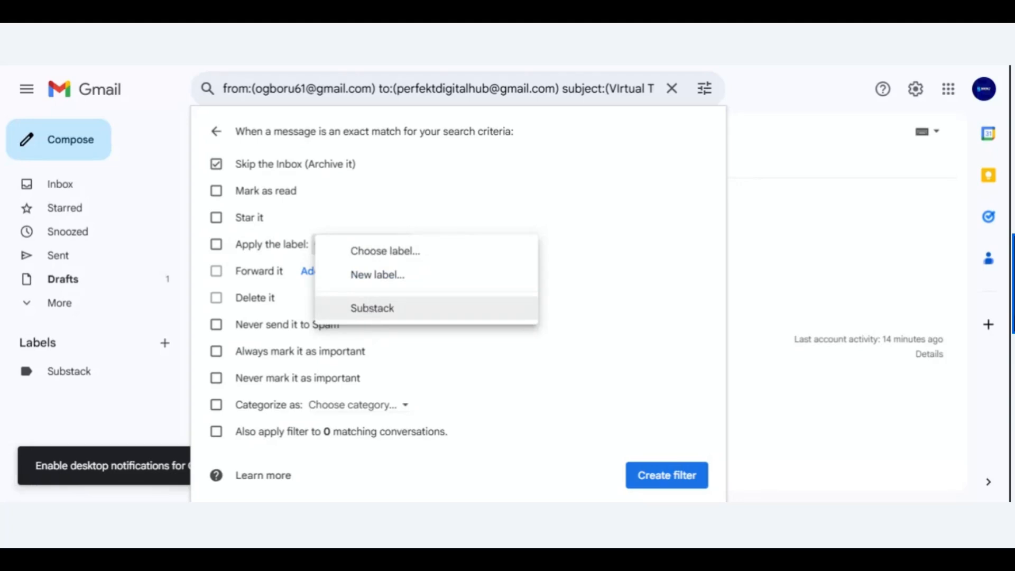
{"action": "left_click", "coordinate": [370, 311]}
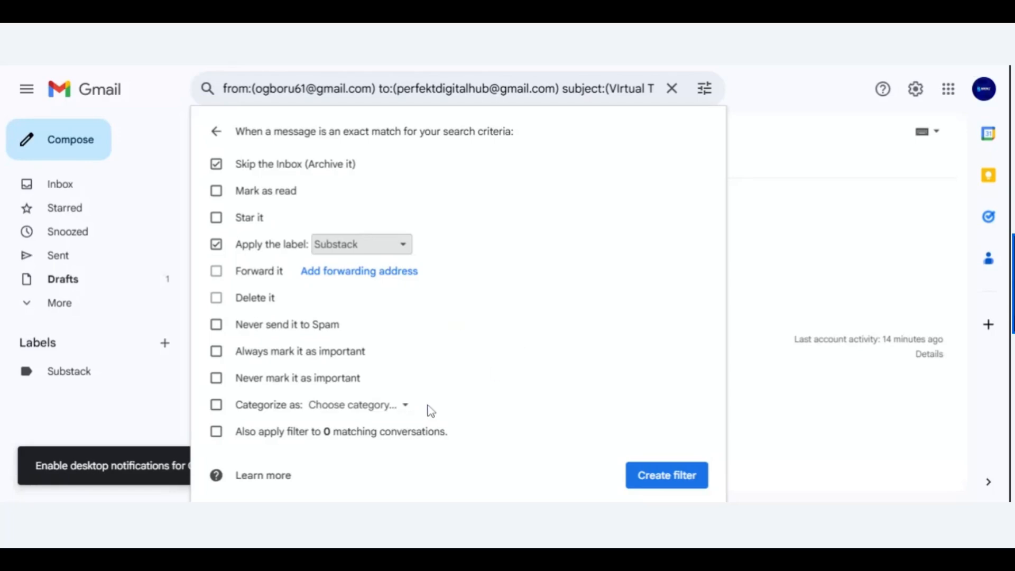
{"action": "left_click", "coordinate": [413, 406]}
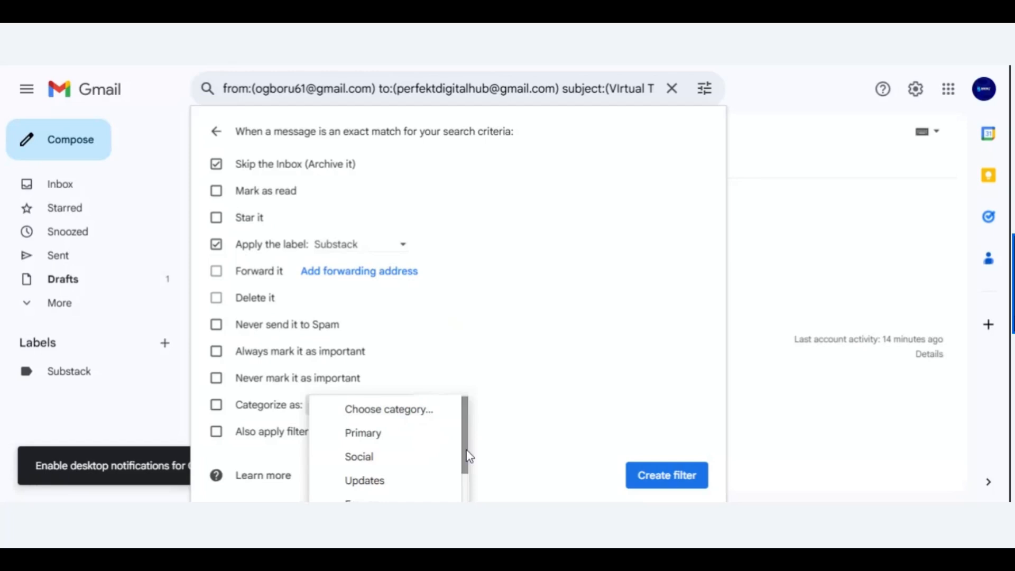
{"action": "left_click_drag", "start_coordinate": [467, 467], "coordinate": [482, 376]}
{"action": "left_click", "coordinate": [483, 376]}
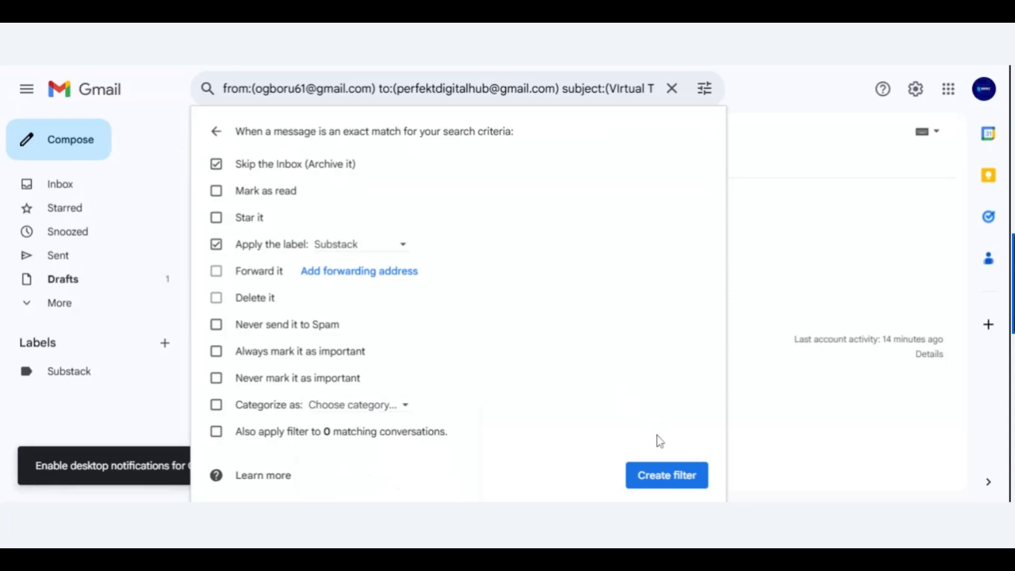
Create the filter and open the conversations stored under the Substack label
{"action": "left_click", "coordinate": [651, 478]}
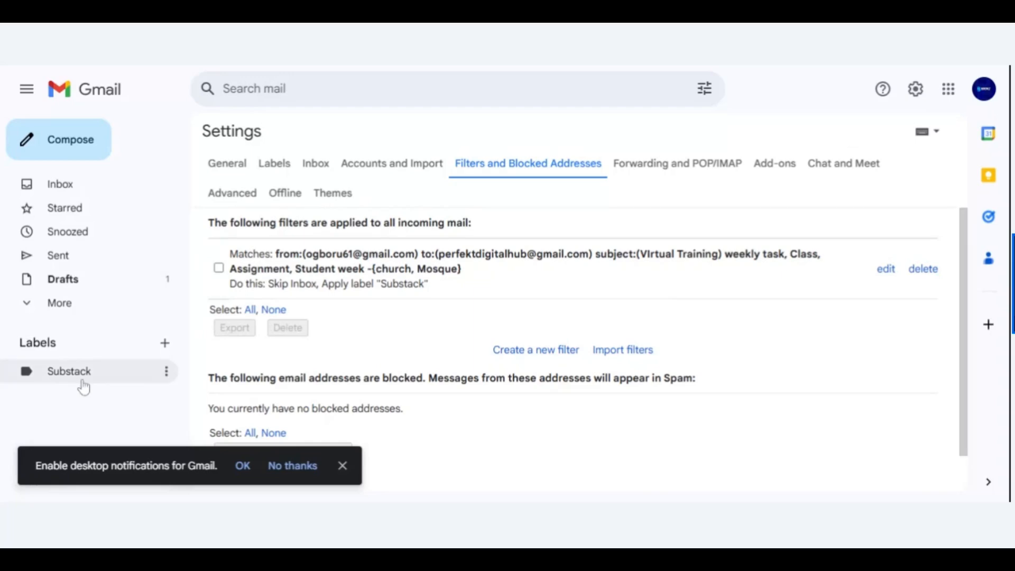
{"action": "left_click", "coordinate": [48, 376]}
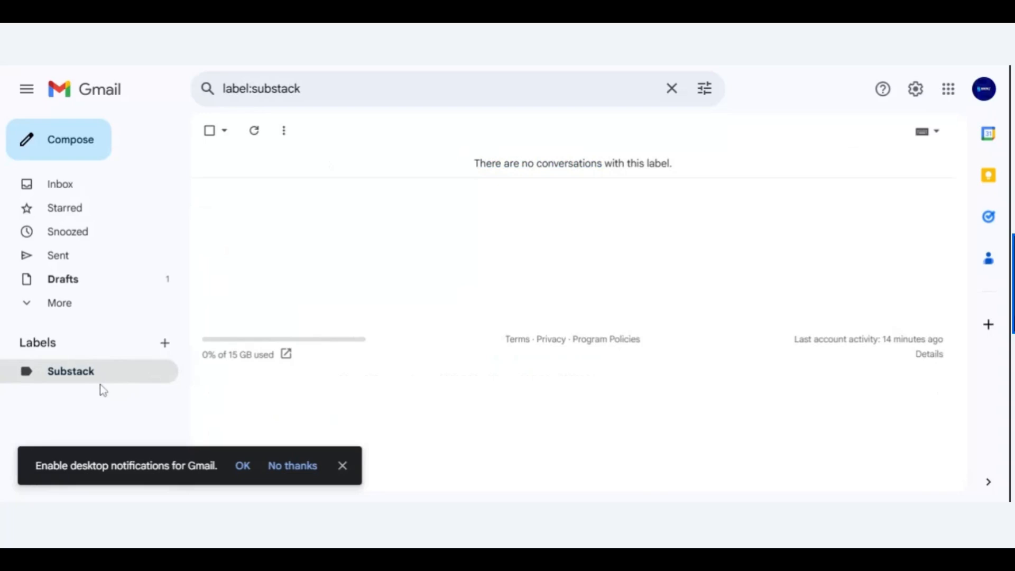
Return to the inbox, search the mail for "sub" and clear the search
{"action": "left_click", "coordinate": [96, 191]}
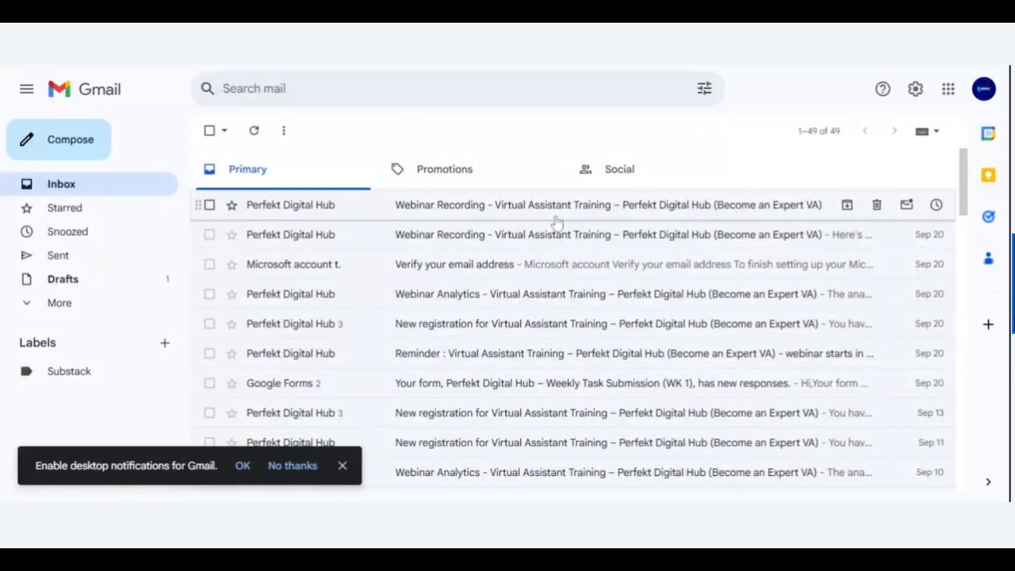
{"action": "key", "text": "/"}
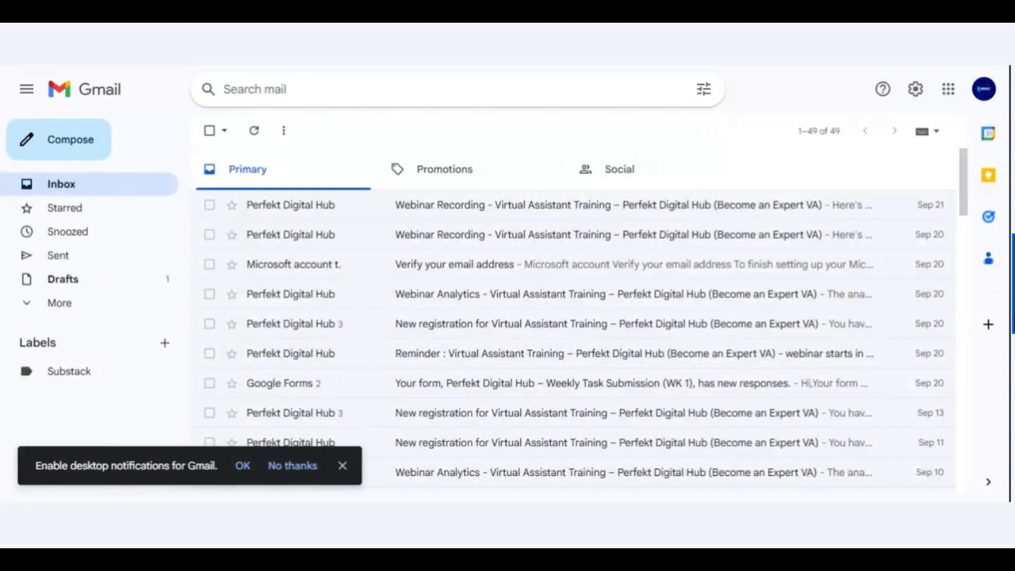
{"action": "type", "text": "sub"}
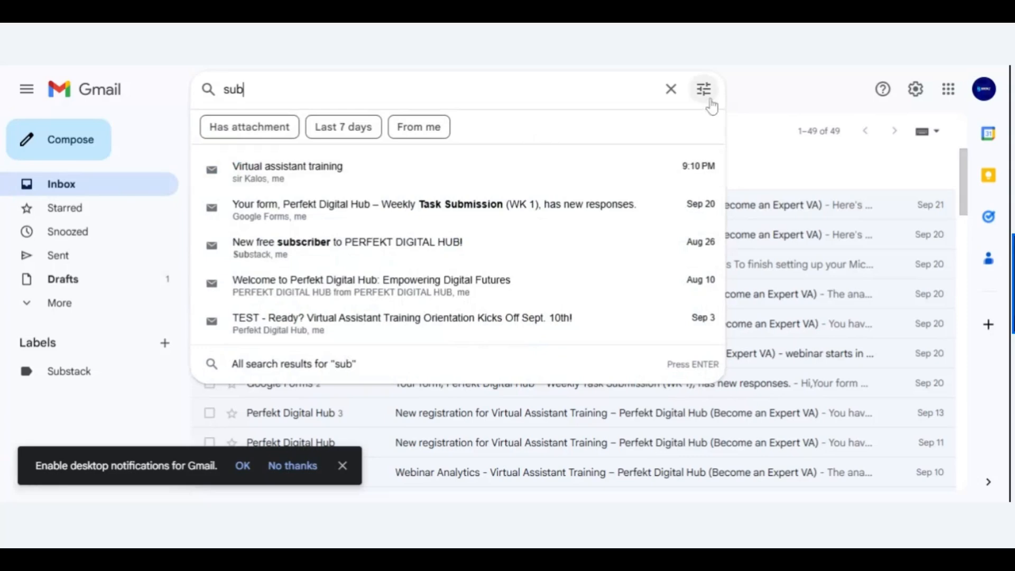
{"action": "left_click", "coordinate": [669, 90]}
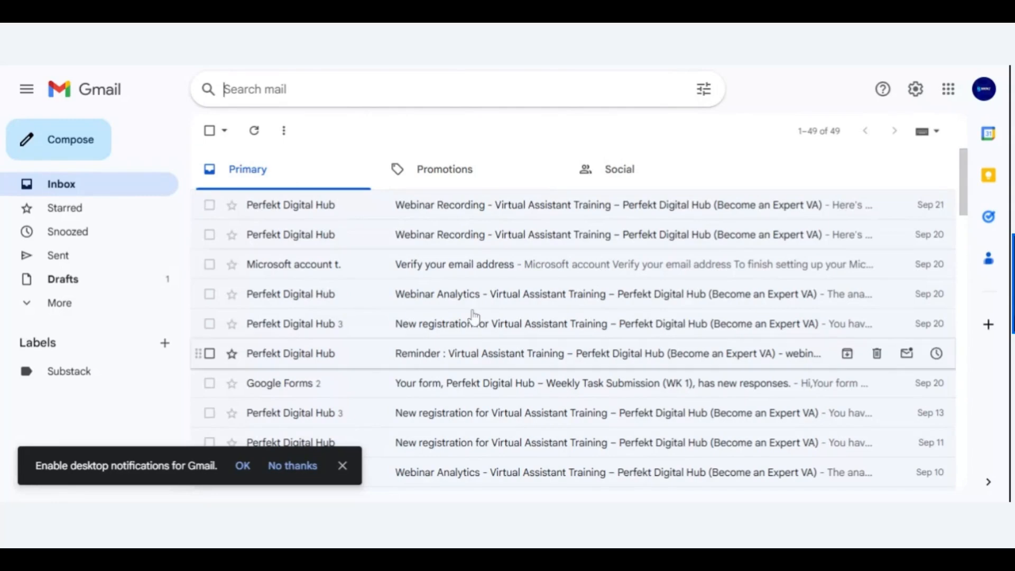
Open the settings for filters and blocked addresses, then select and deselect the existing Substack filter
{"action": "left_click", "coordinate": [913, 91]}
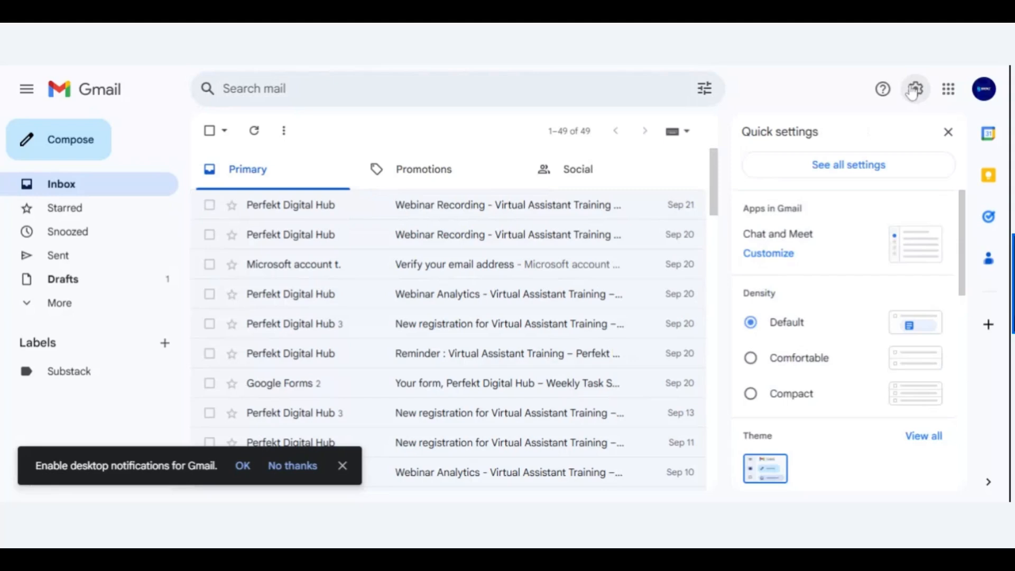
{"action": "left_click", "coordinate": [778, 168]}
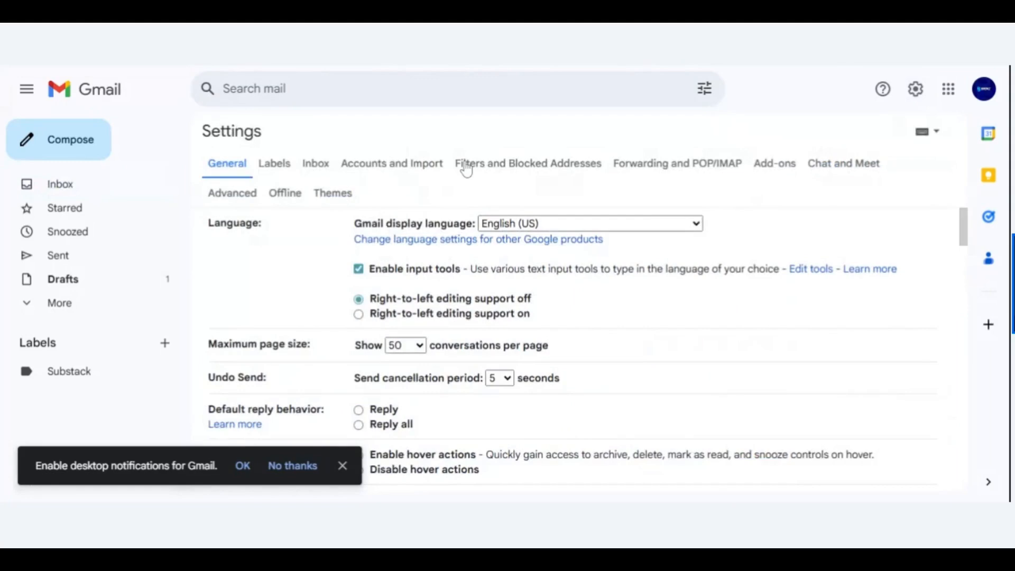
{"action": "left_click", "coordinate": [503, 165]}
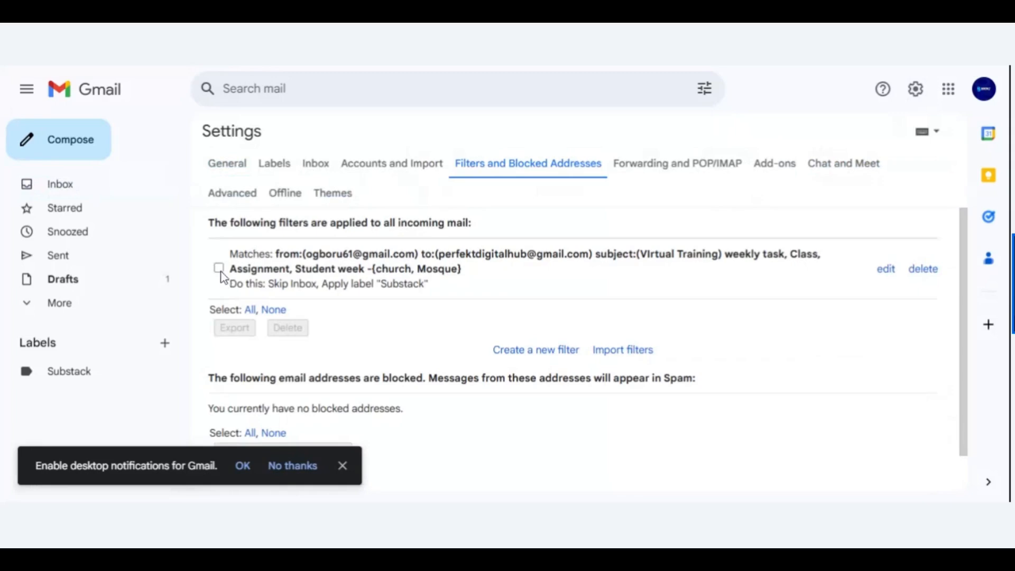
{"action": "left_click", "coordinate": [219, 268]}
{"action": "left_click", "coordinate": [219, 268]}
Open the Substack label's conversations and set the label's color to the solid blue swatch
{"action": "left_click", "coordinate": [53, 381]}
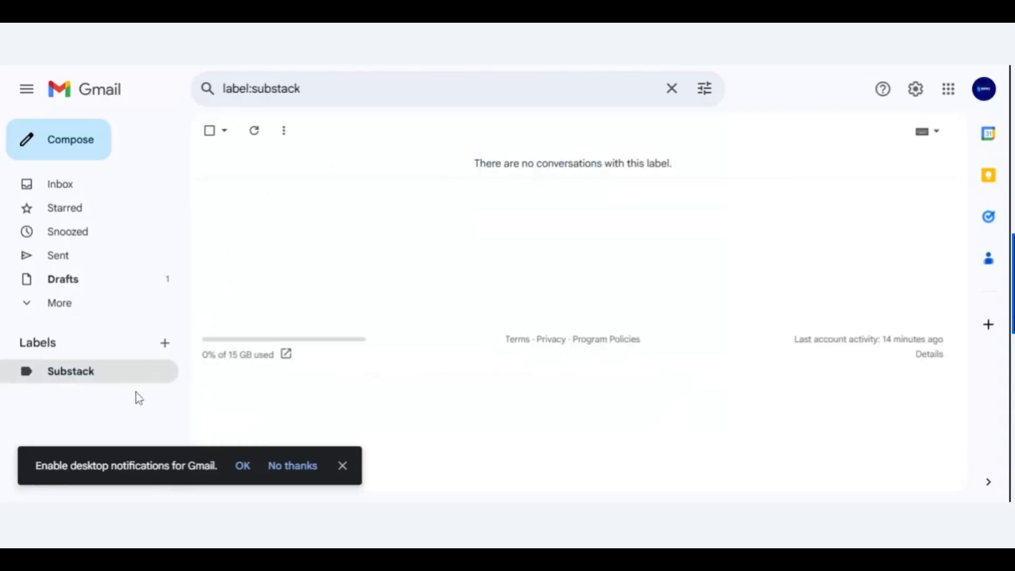
{"action": "left_click", "coordinate": [167, 372]}
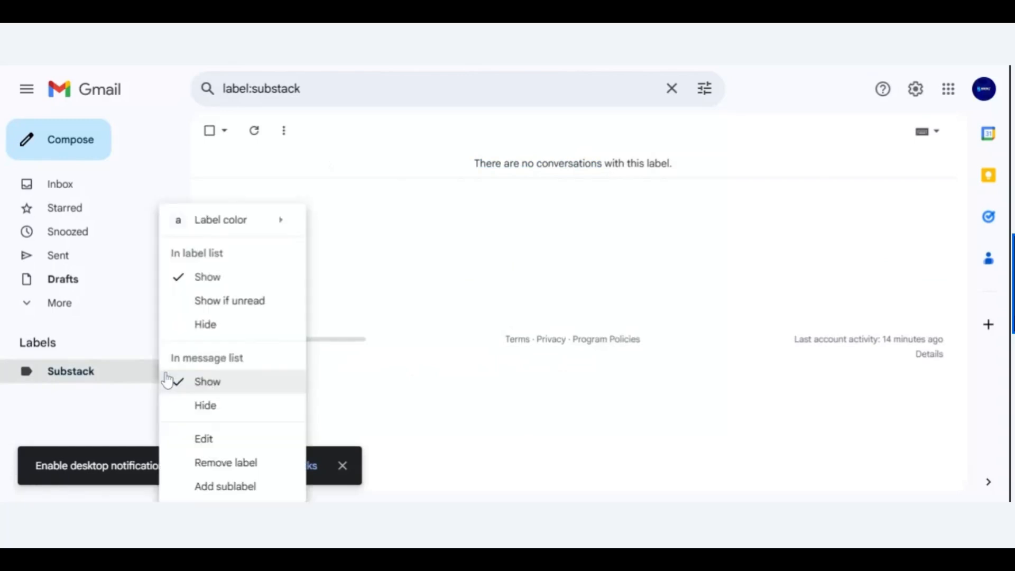
{"action": "left_click", "coordinate": [273, 233]}
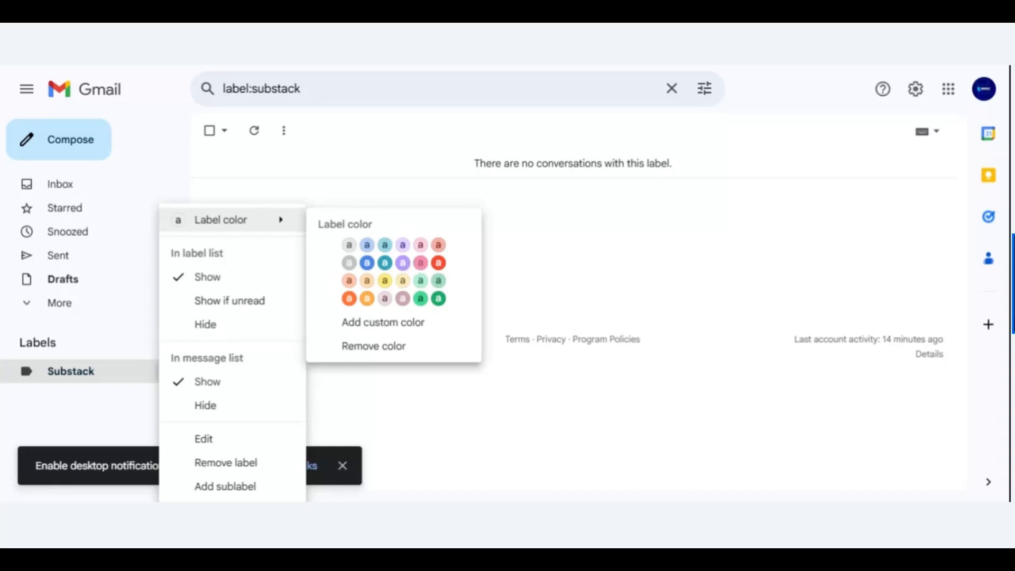
{"action": "left_click", "coordinate": [367, 264]}
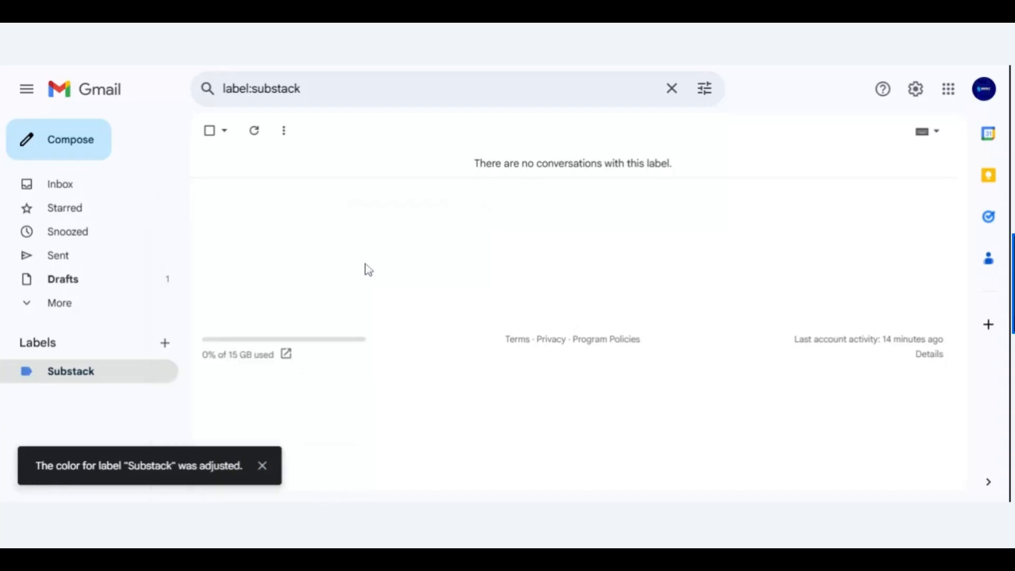
Expand the full folder list and open the label management settings to view the system labels' visibility options
{"action": "left_click", "coordinate": [68, 310]}
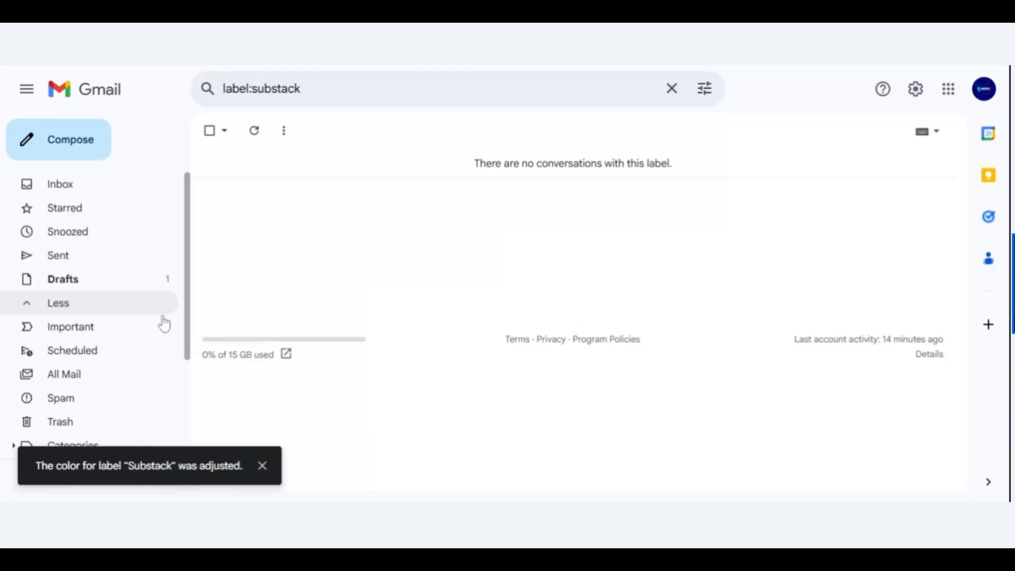
{"action": "left_click_drag", "start_coordinate": [192, 324], "coordinate": [193, 428]}
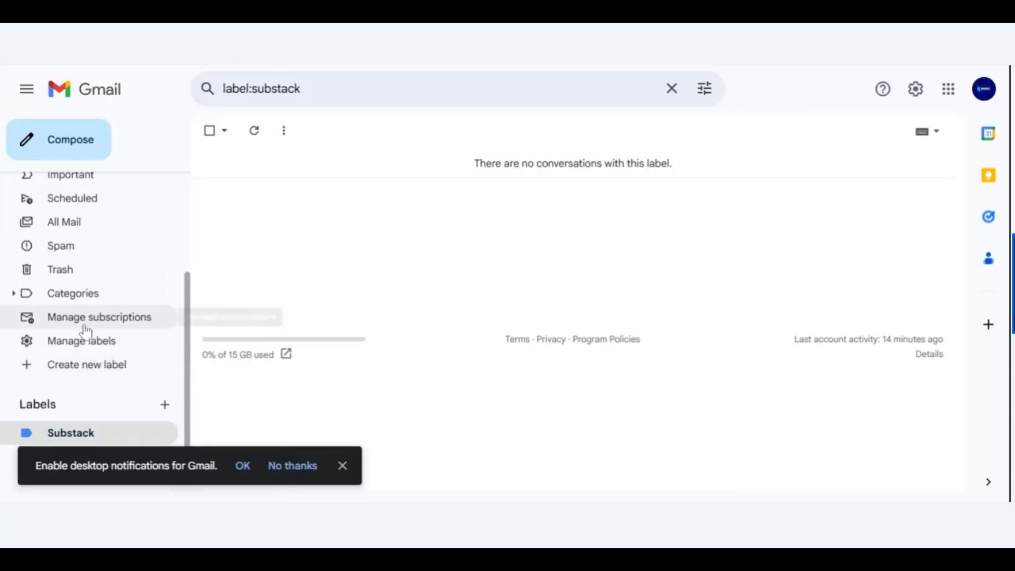
{"action": "left_click", "coordinate": [105, 351]}
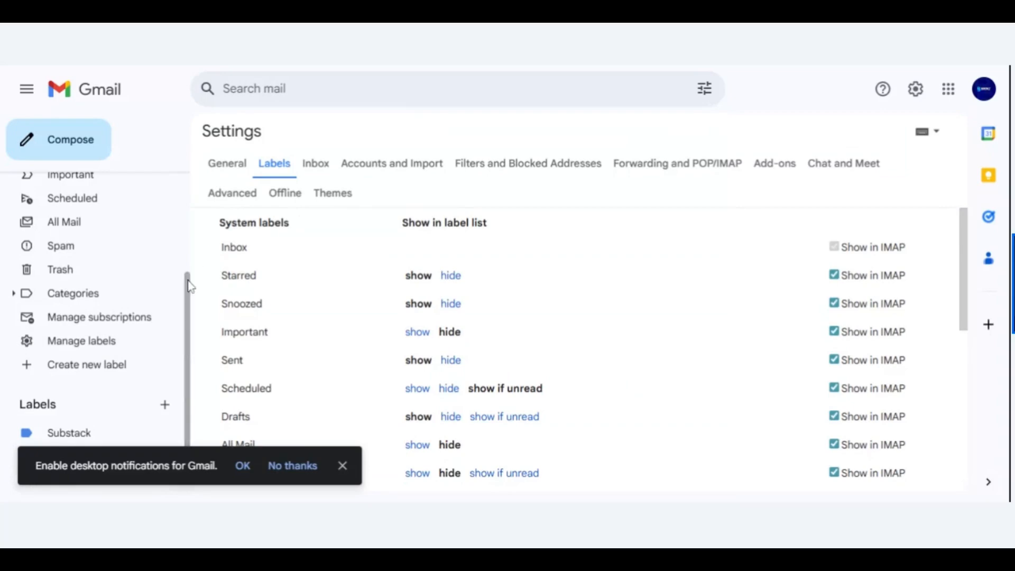
{"action": "scroll", "coordinate": [183, 294], "scroll_direction": "up", "scroll_amount": 3}
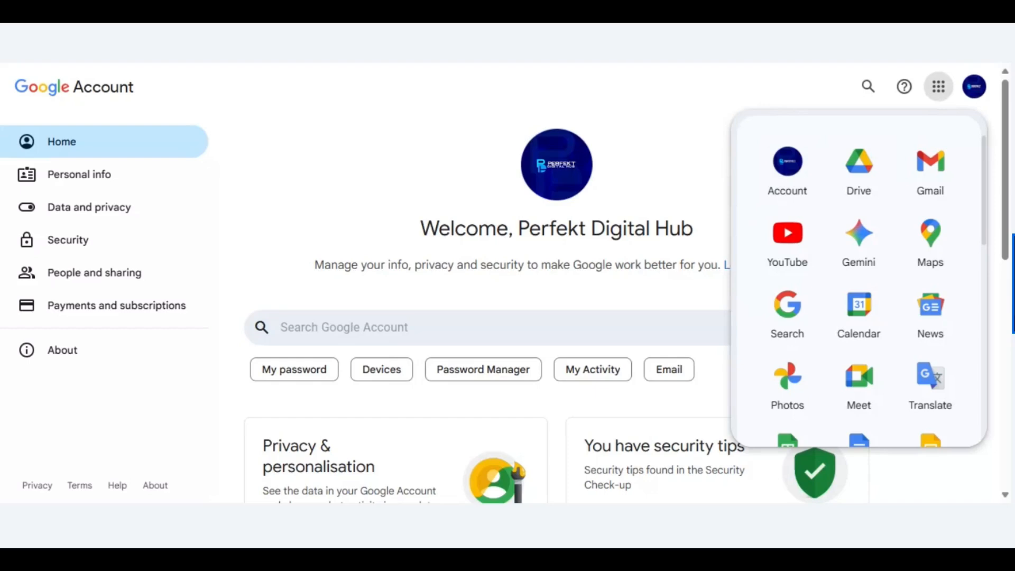
Switch to Google Calendar from the Google Account page and discard the blank event draft on 9 September
{"action": "left_click", "coordinate": [859, 306]}
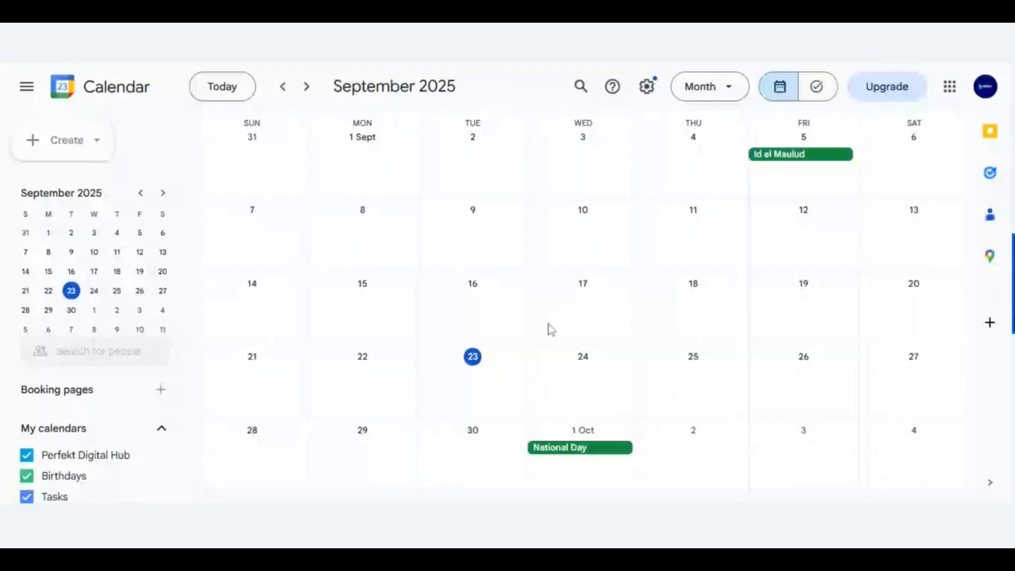
{"action": "left_click", "coordinate": [517, 256]}
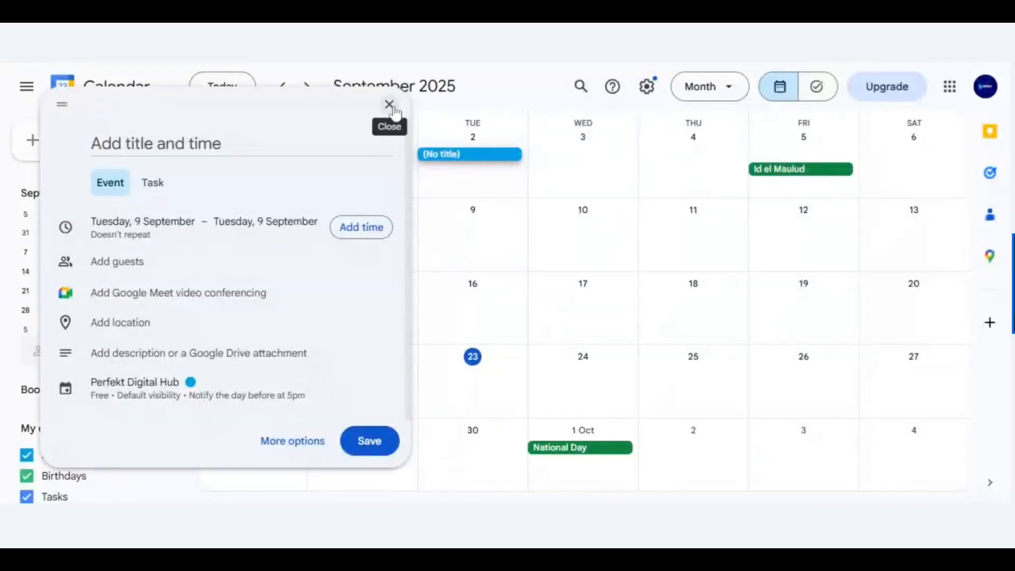
{"action": "left_click", "coordinate": [389, 105]}
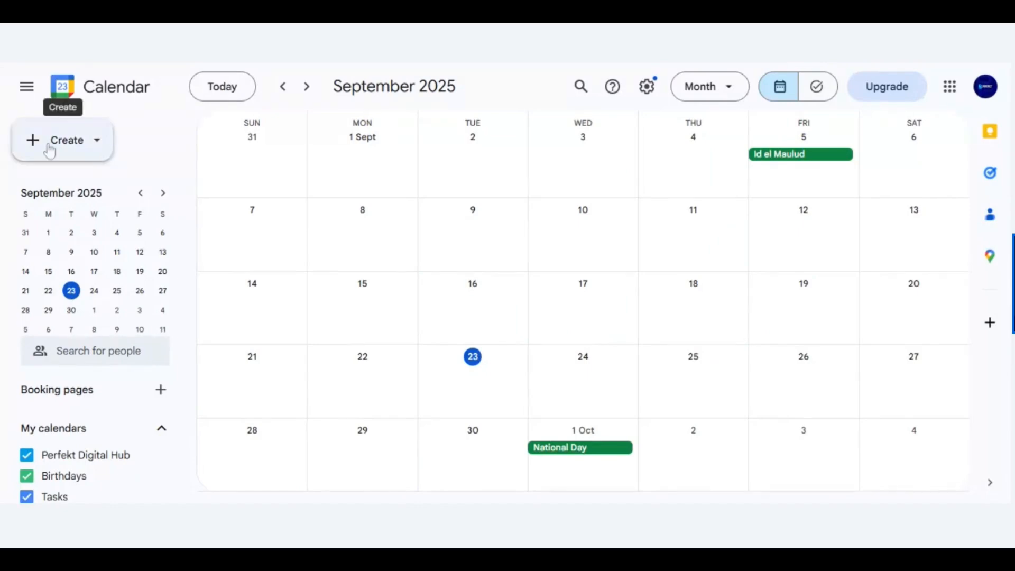
Create a new calendar event titled "Virtual Assistant Training"
{"action": "left_click", "coordinate": [98, 143]}
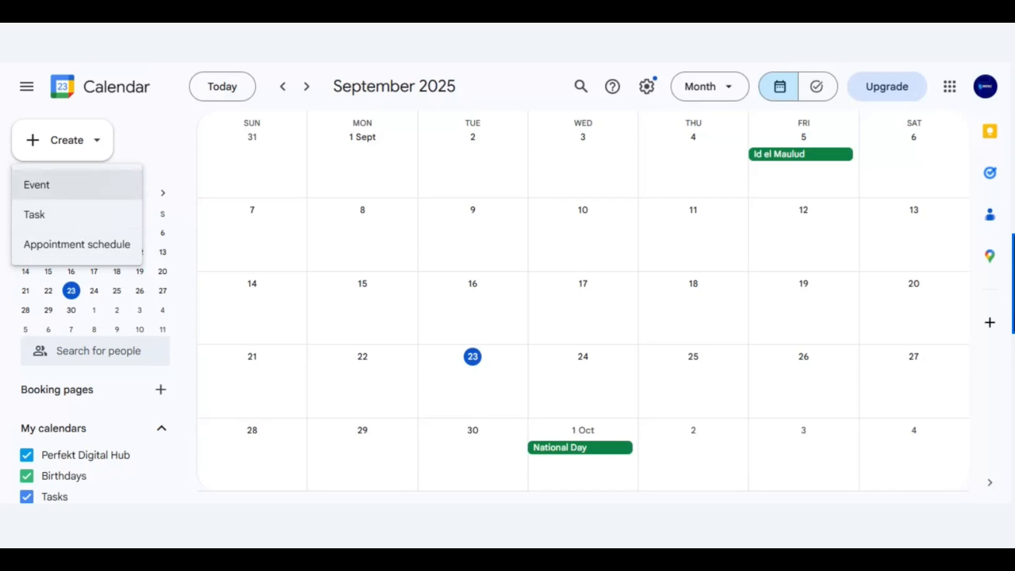
{"action": "left_click", "coordinate": [75, 189]}
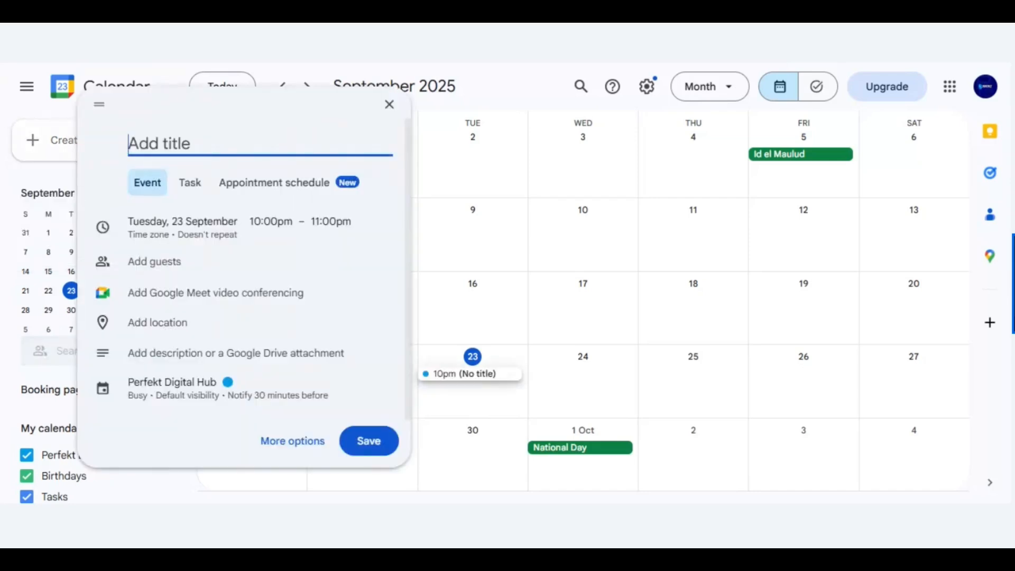
{"action": "type", "text": "V"}
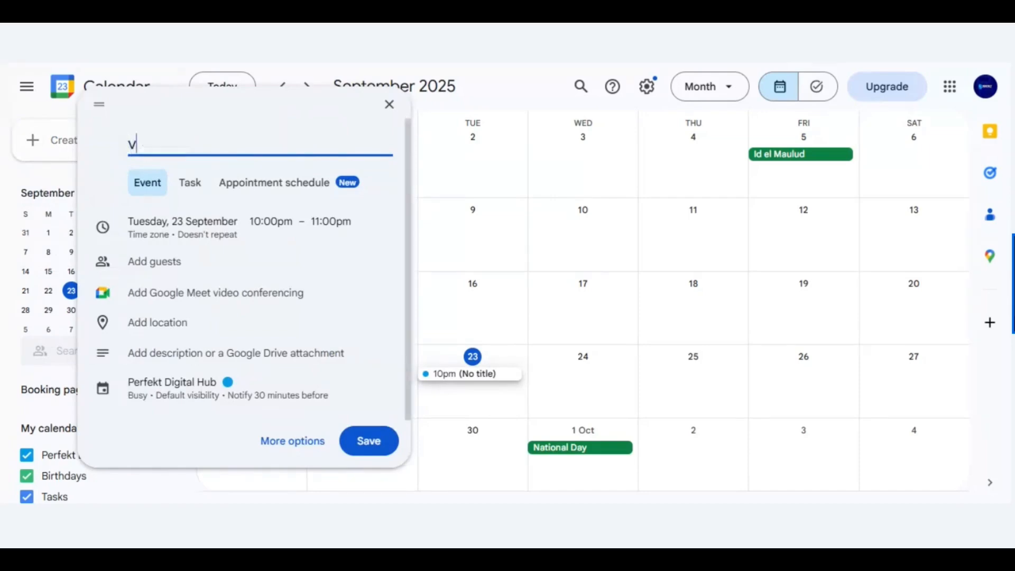
{"action": "key", "text": "BackSpace"}
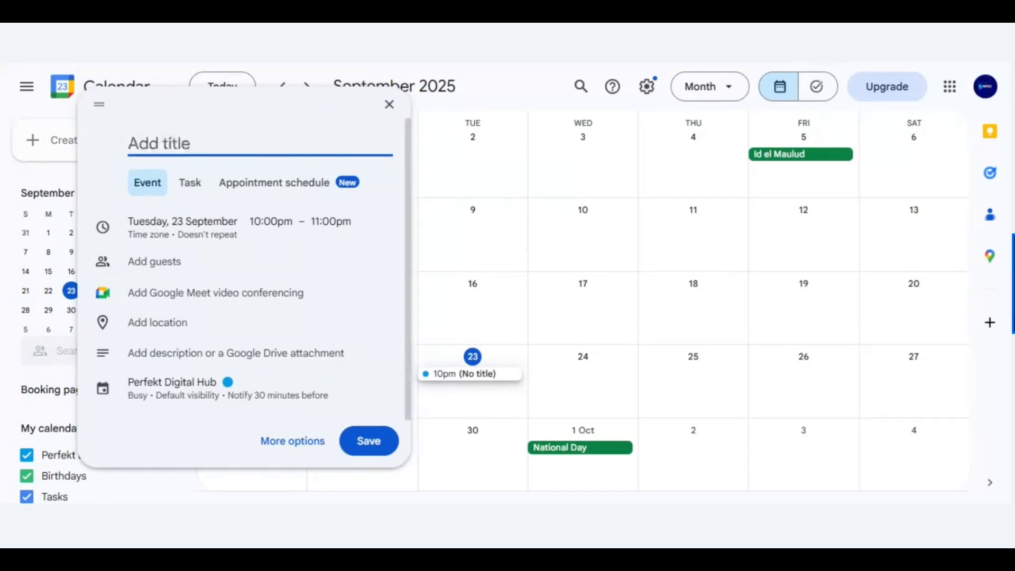
{"action": "type", "text": "Virtual Ass"}
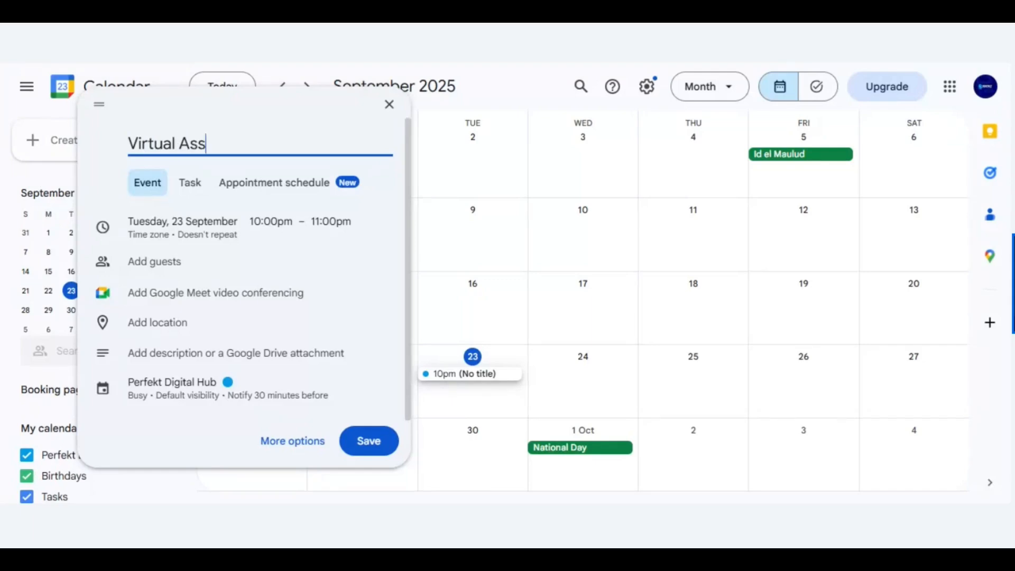
{"action": "type", "text": "istant Trai"}
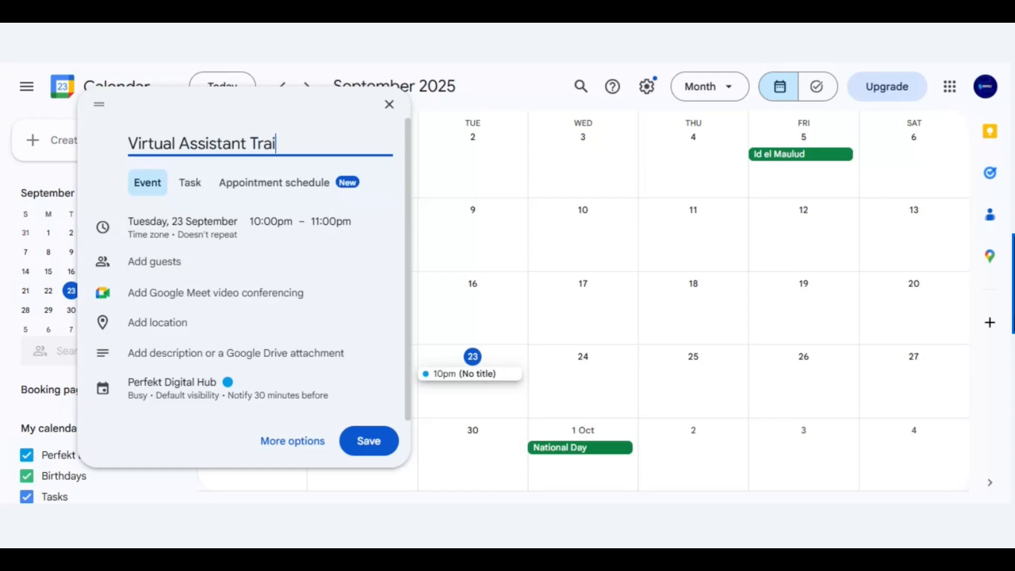
{"action": "type", "text": "ning"}
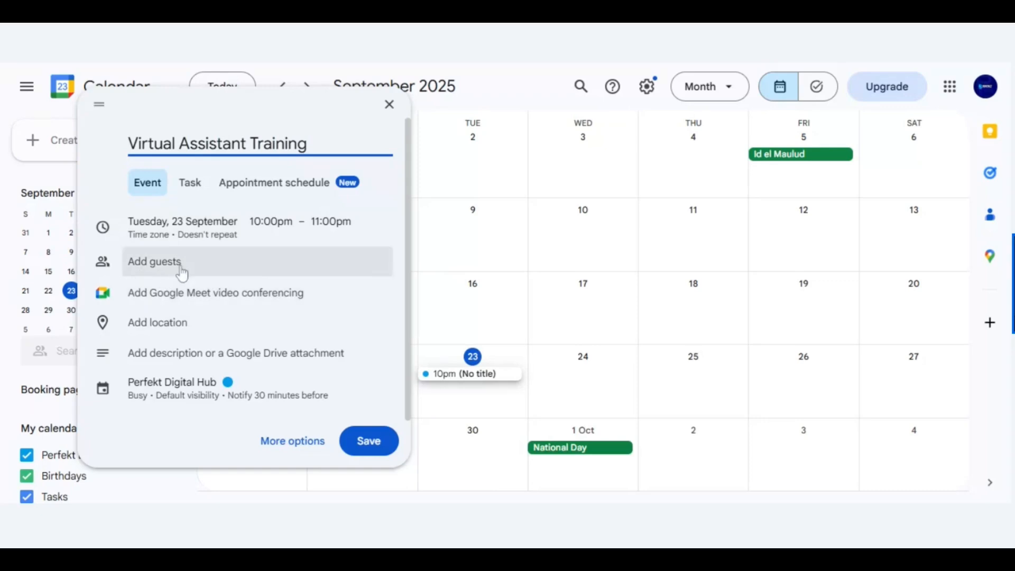
Open the event's full editing options and set its date to 24 Sept 2025
{"action": "left_click", "coordinate": [293, 446]}
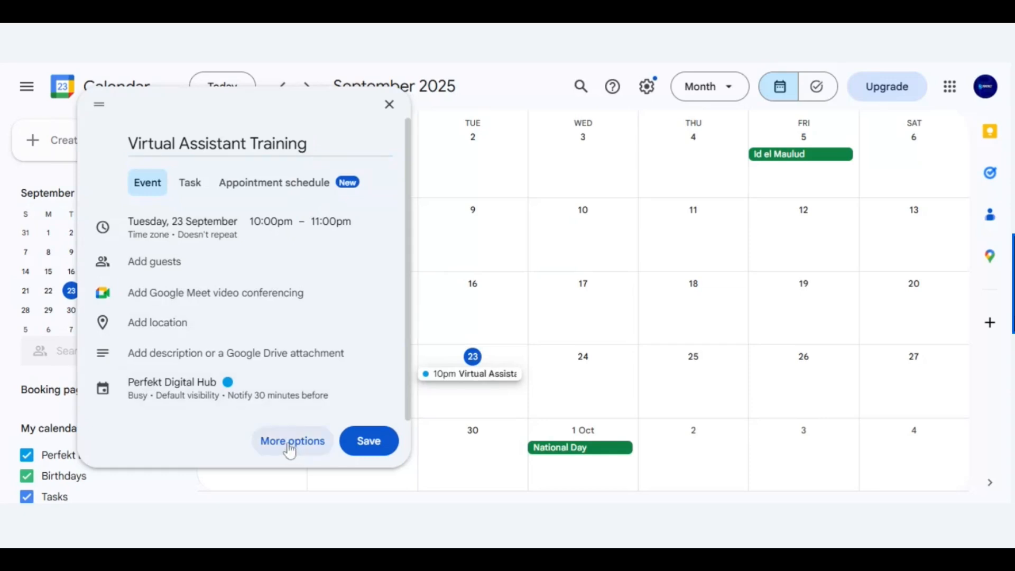
{"action": "left_click", "coordinate": [290, 447]}
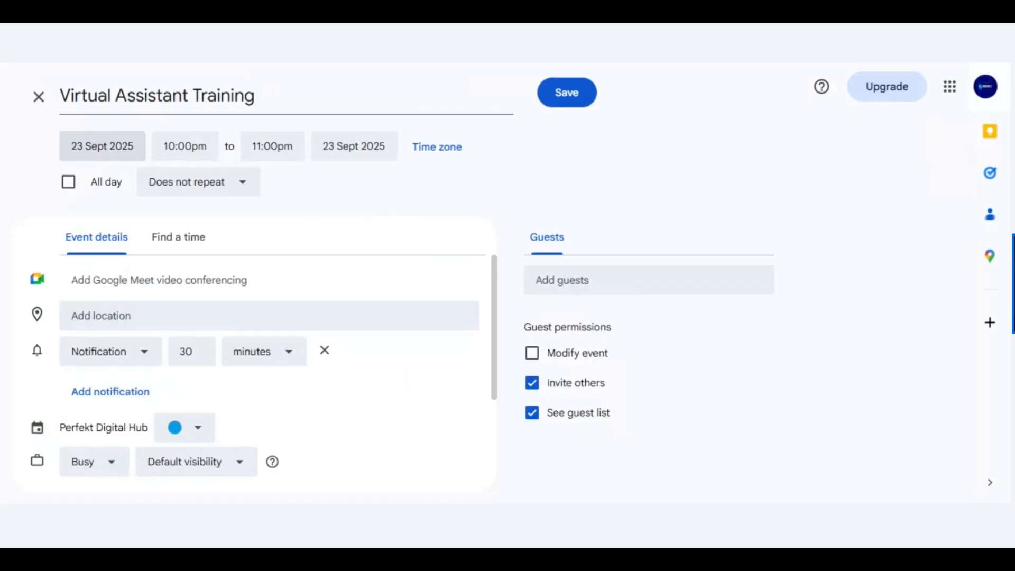
{"action": "left_click", "coordinate": [122, 156]}
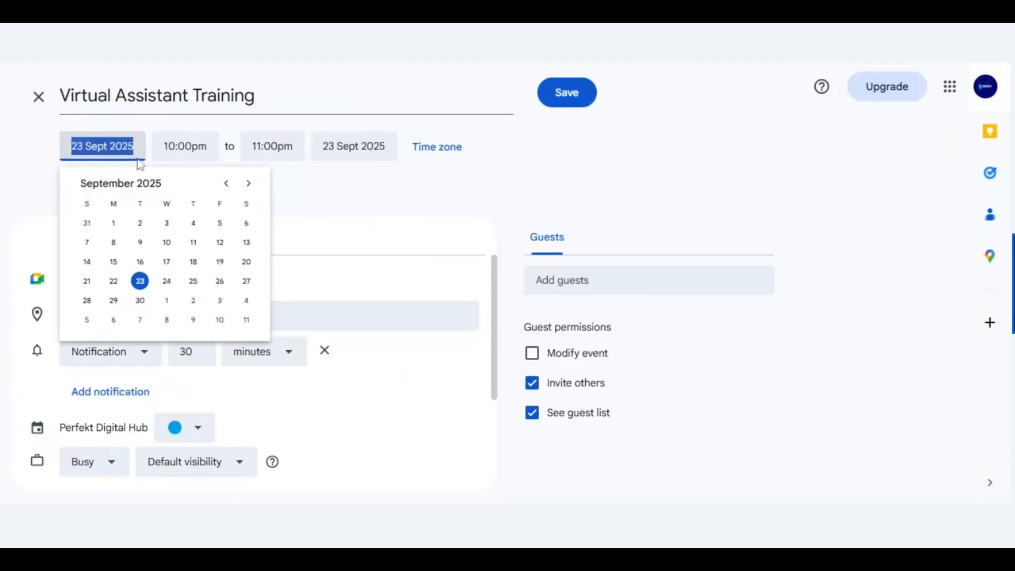
{"action": "left_click", "coordinate": [170, 286]}
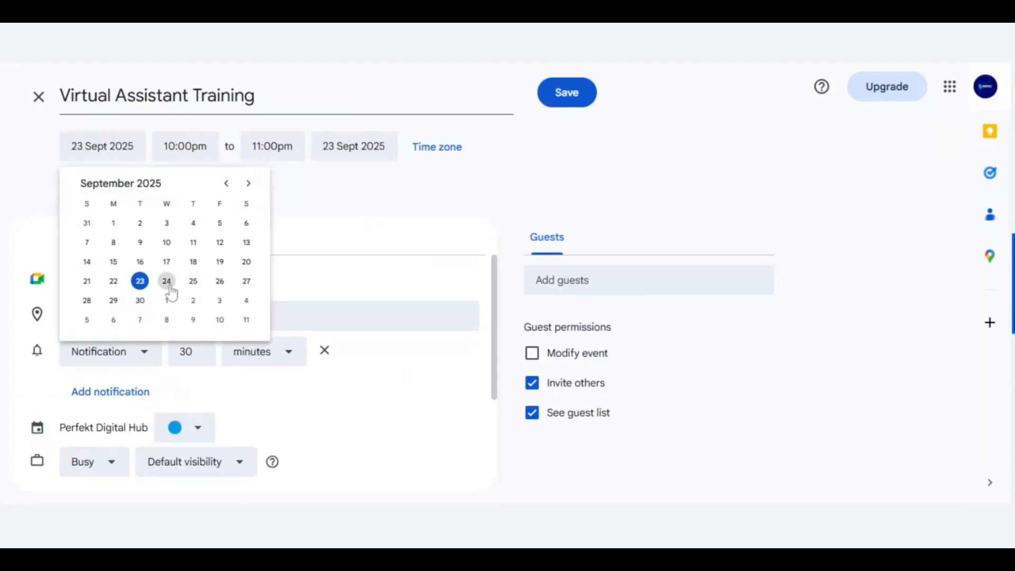
Set the event's start time to 8:00pm
{"action": "left_click", "coordinate": [185, 146]}
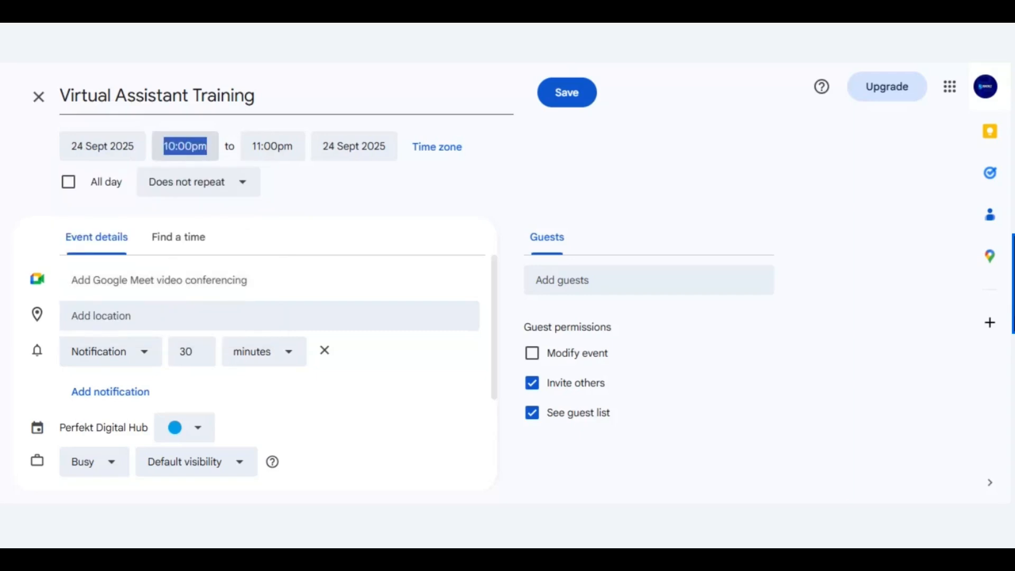
{"action": "left_click_drag", "start_coordinate": [298, 289], "coordinate": [287, 231]}
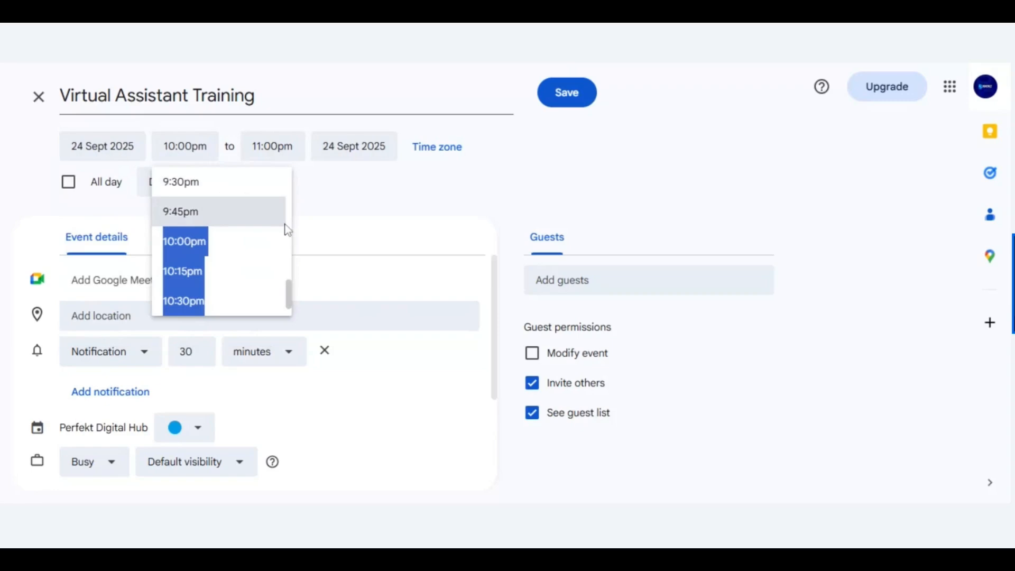
{"action": "left_click", "coordinate": [184, 146]}
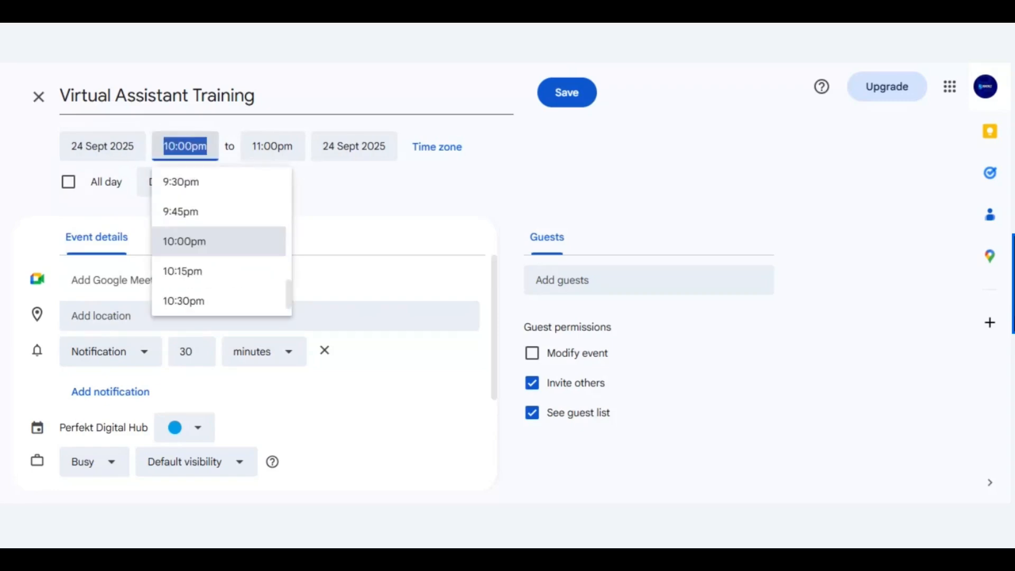
{"action": "type", "text": "08"}
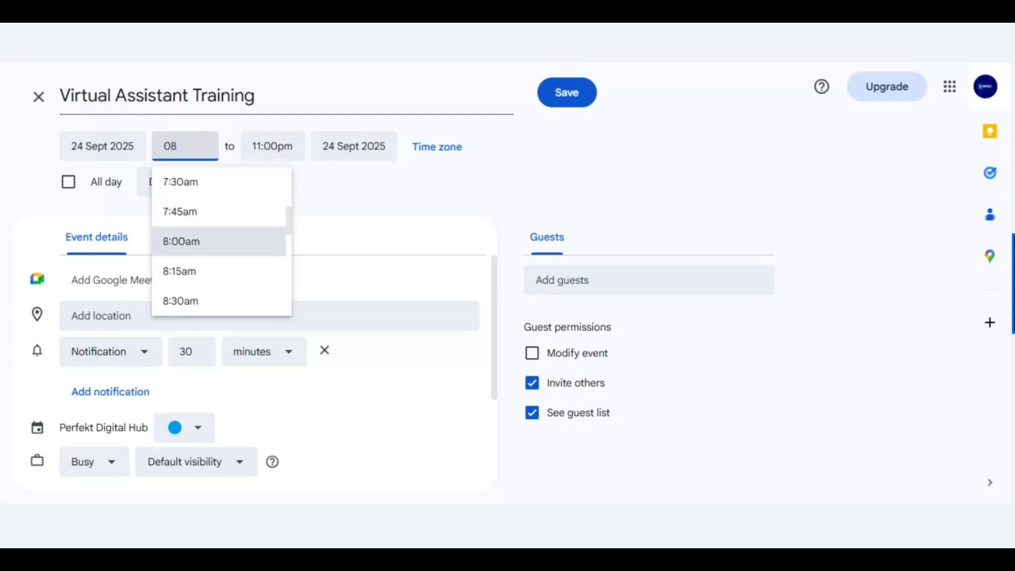
{"action": "type", "text": "p"}
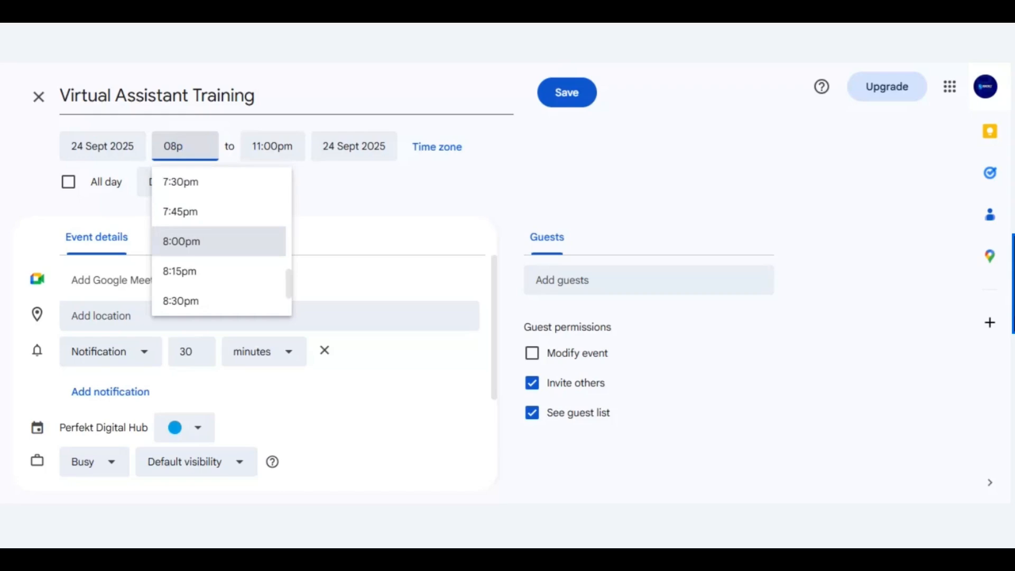
{"action": "key", "text": "BackSpace"}
{"action": "key", "text": "BackSpace"}
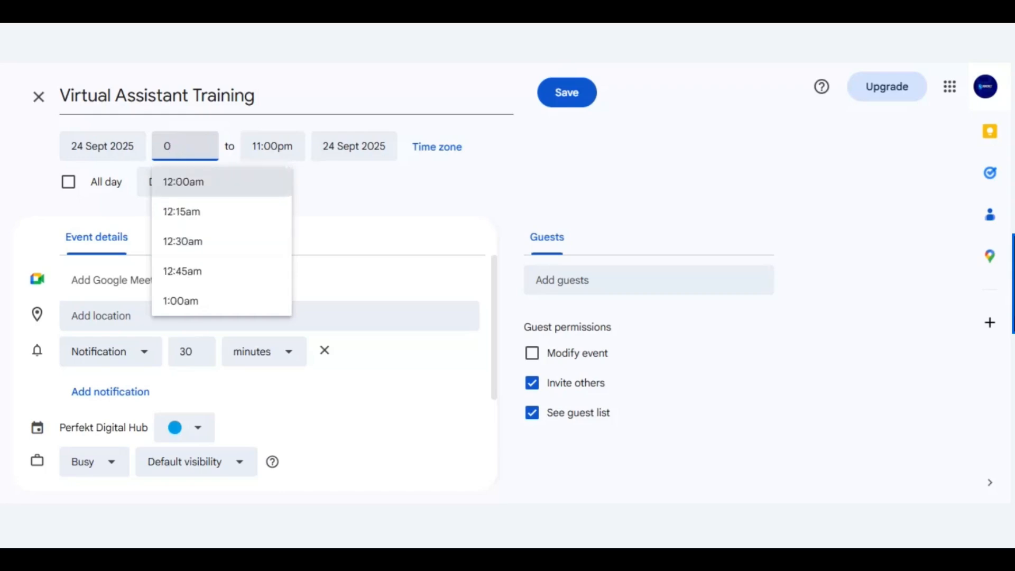
{"action": "type", "text": "8"}
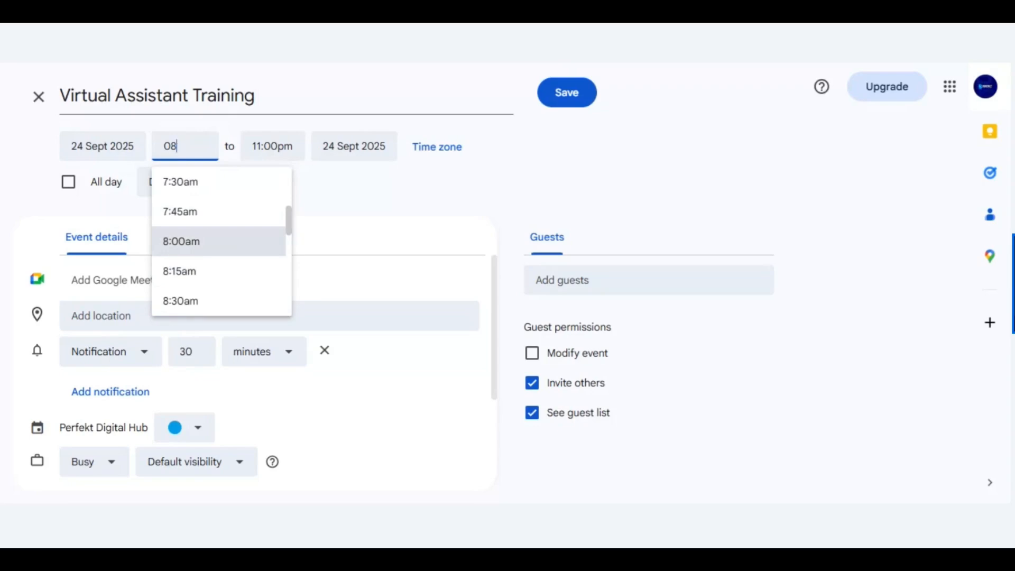
{"action": "type", "text": ":00pm"}
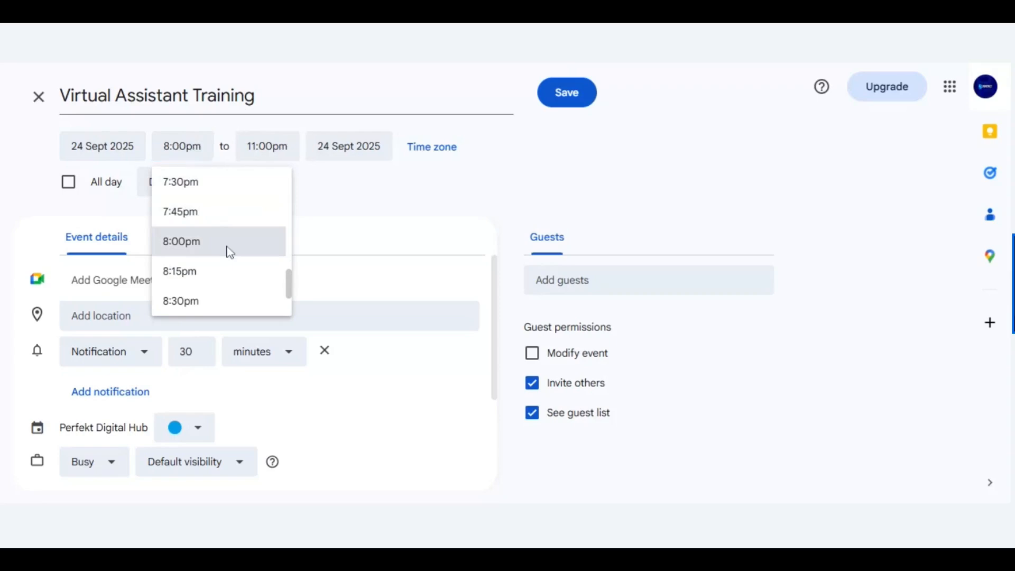
{"action": "left_click", "coordinate": [230, 251]}
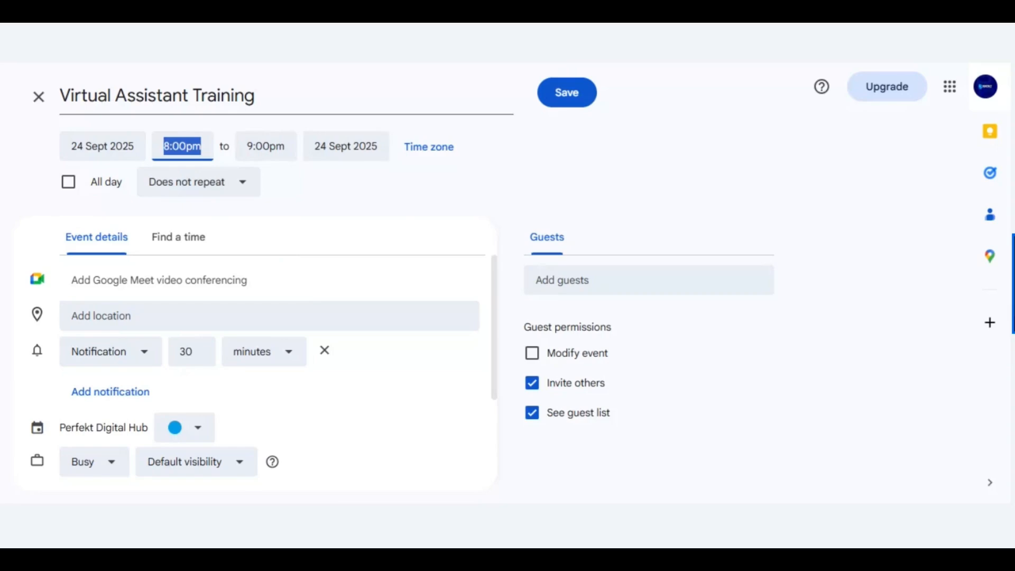
Review the end-time options, keeping 9:00pm, and apply the West Africa Standard Time zone to the event
{"action": "left_click", "coordinate": [282, 155]}
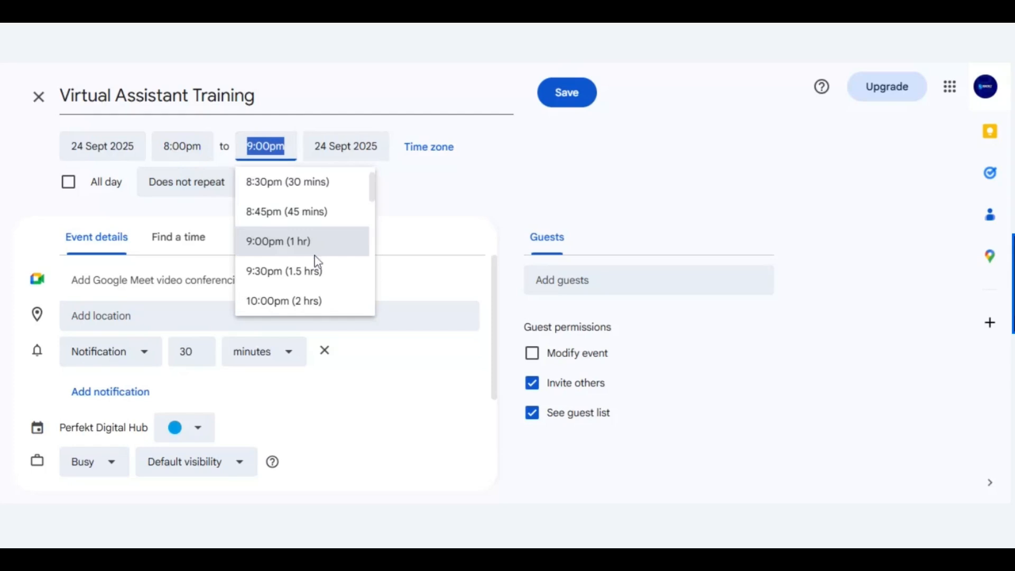
{"action": "left_click", "coordinate": [411, 224]}
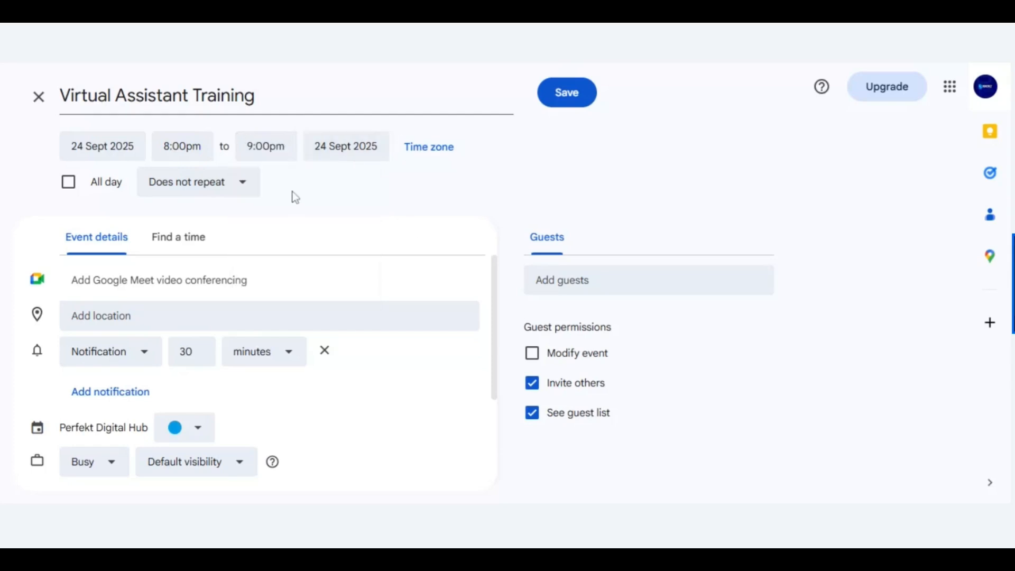
{"action": "left_click", "coordinate": [426, 155]}
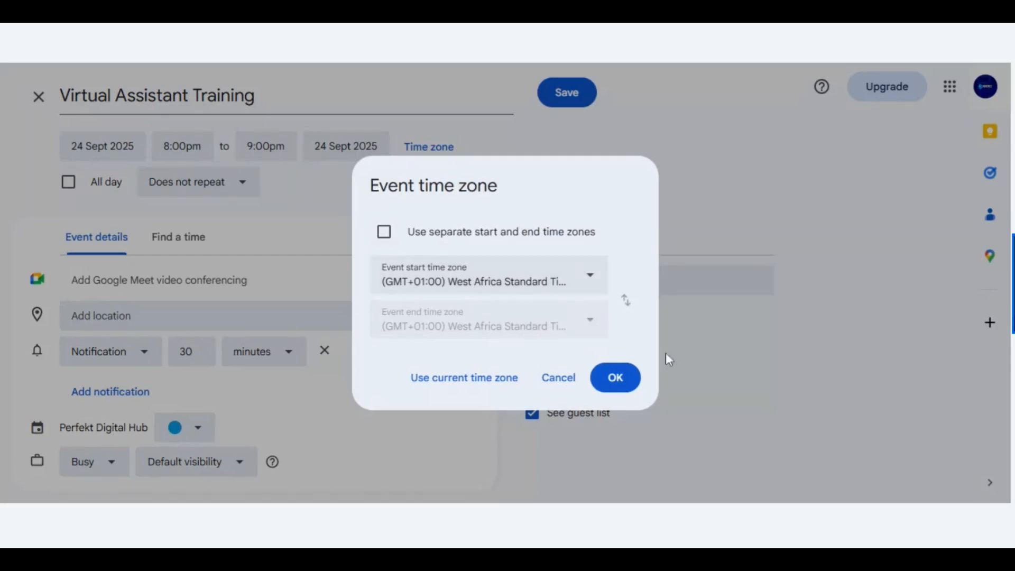
{"action": "left_click", "coordinate": [618, 380]}
{"action": "left_click", "coordinate": [621, 379]}
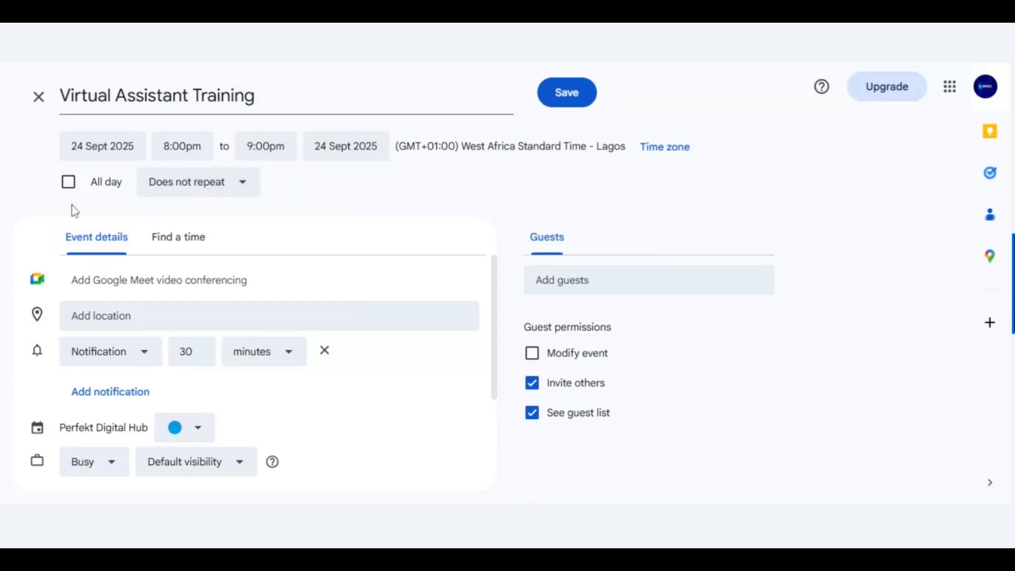
Turn the all-day option on for the event and switch it back off
{"action": "left_click", "coordinate": [71, 190]}
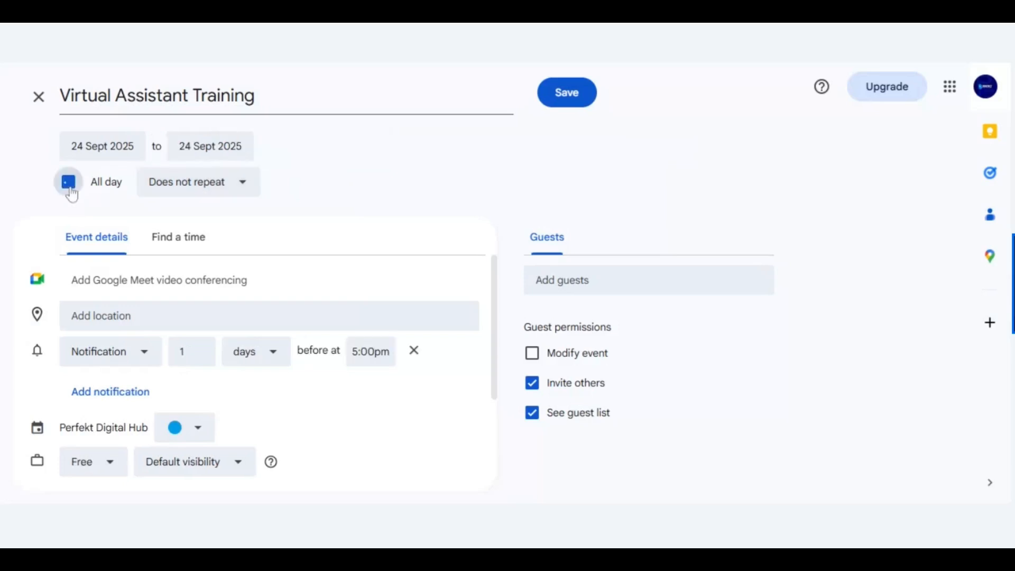
{"action": "left_click", "coordinate": [71, 190]}
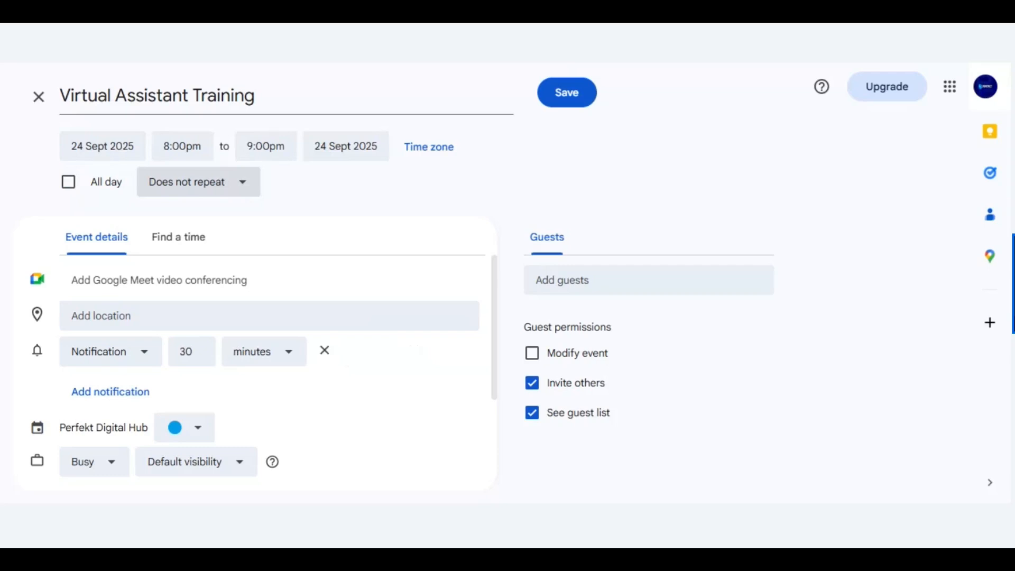
Start a custom weekly recurrence for the event, repeating on Saturday and Sunday instead of Wednesday
{"action": "left_click", "coordinate": [238, 190]}
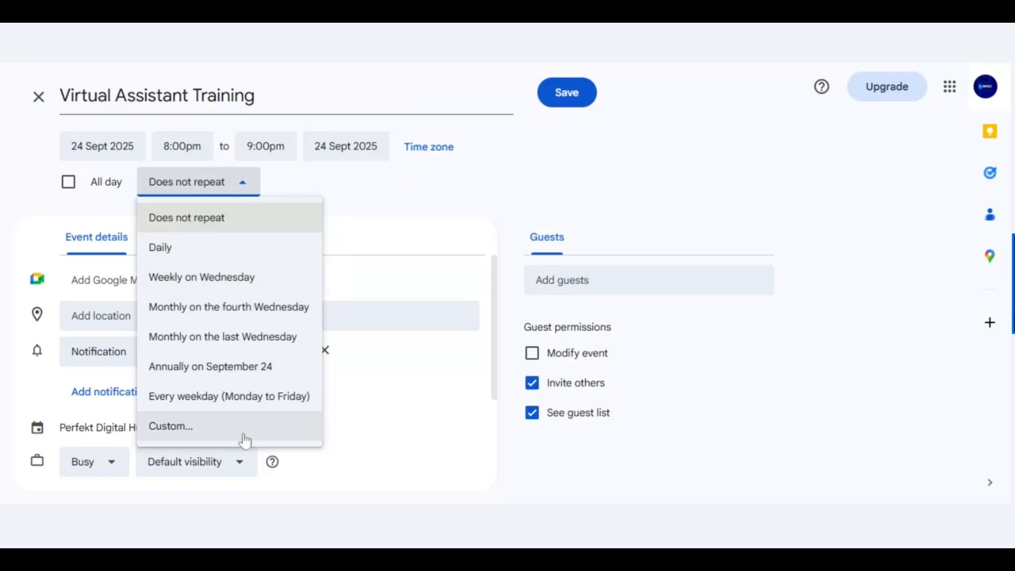
{"action": "left_click", "coordinate": [199, 432]}
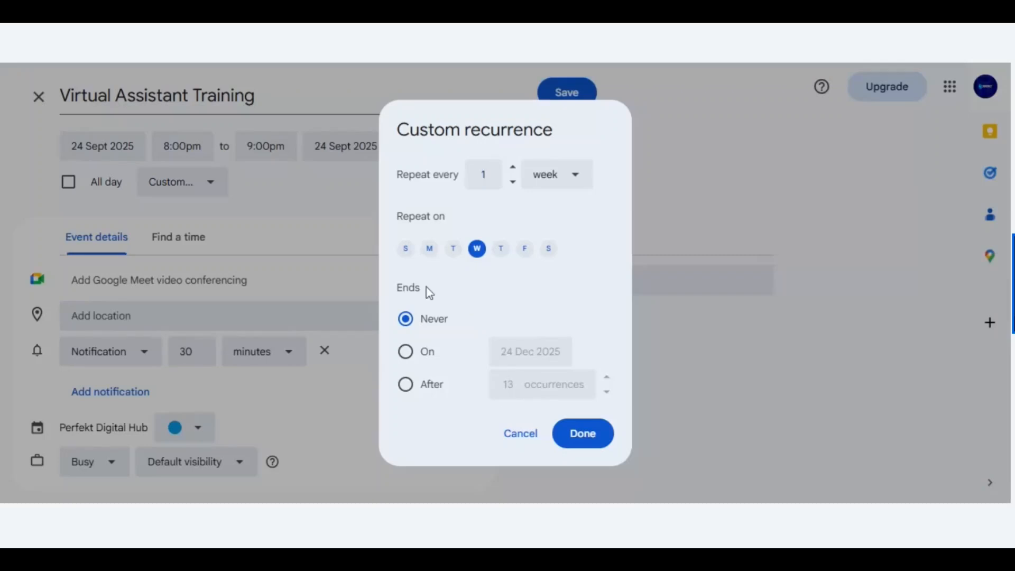
{"action": "left_click", "coordinate": [546, 262]}
{"action": "left_click", "coordinate": [410, 256]}
{"action": "left_click", "coordinate": [482, 263]}
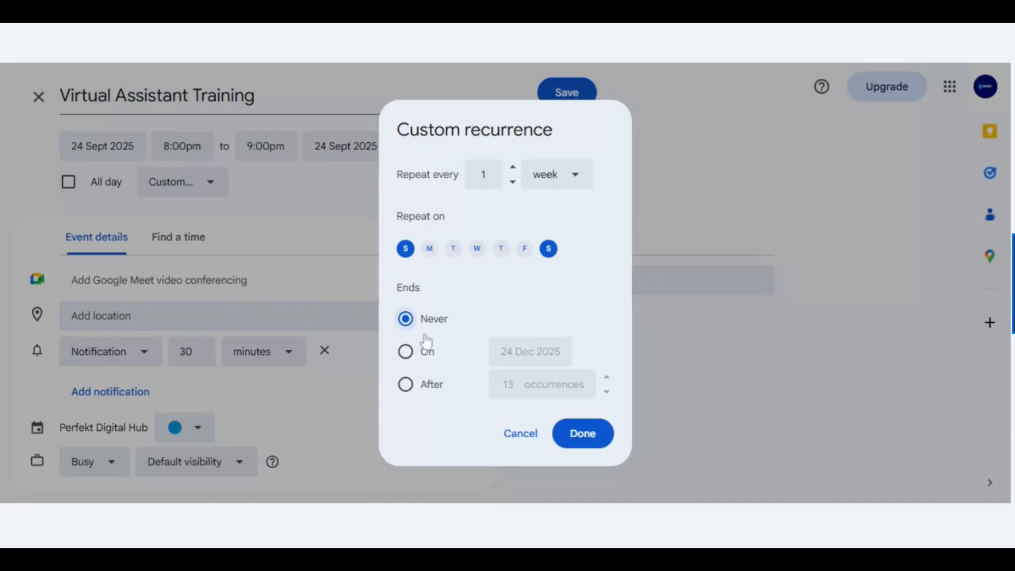
Set the custom recurrence to end after 4 occurrences and apply it to the event
{"action": "left_click", "coordinate": [406, 384]}
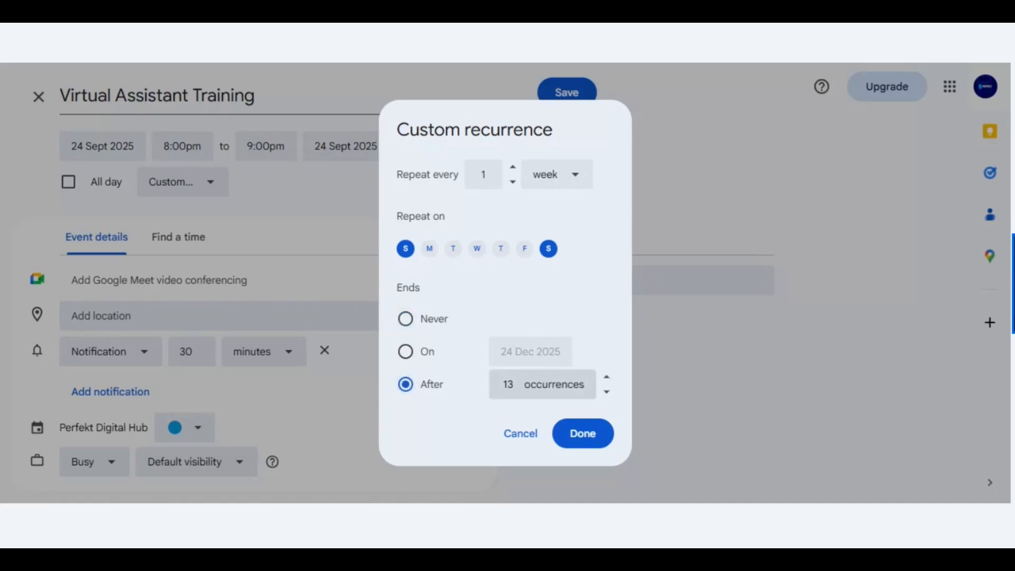
{"action": "left_click", "coordinate": [504, 384]}
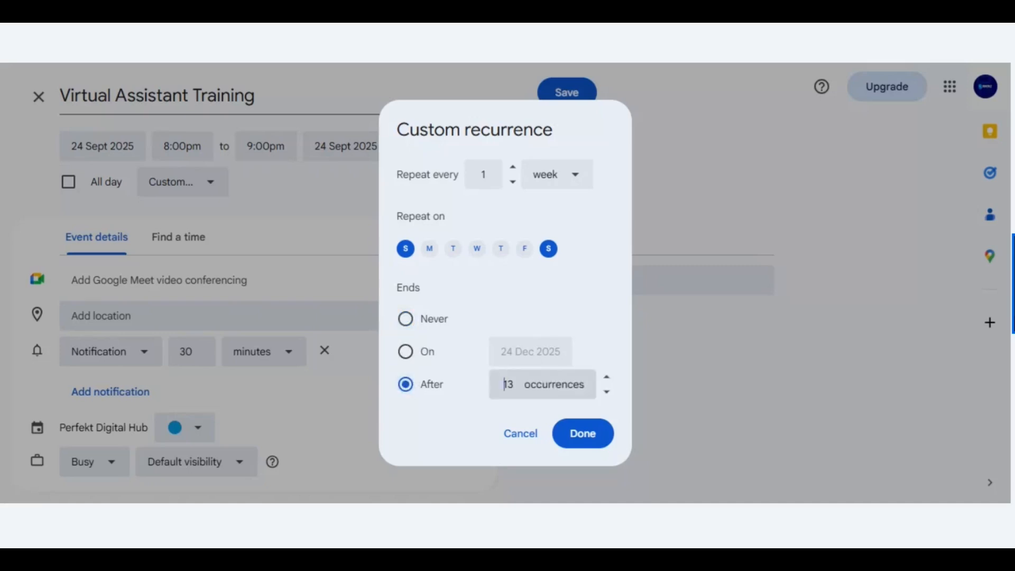
{"action": "double_click", "coordinate": [510, 384]}
{"action": "type", "text": "7"}
{"action": "key", "text": "BackSpace"}
{"action": "type", "text": "4"}
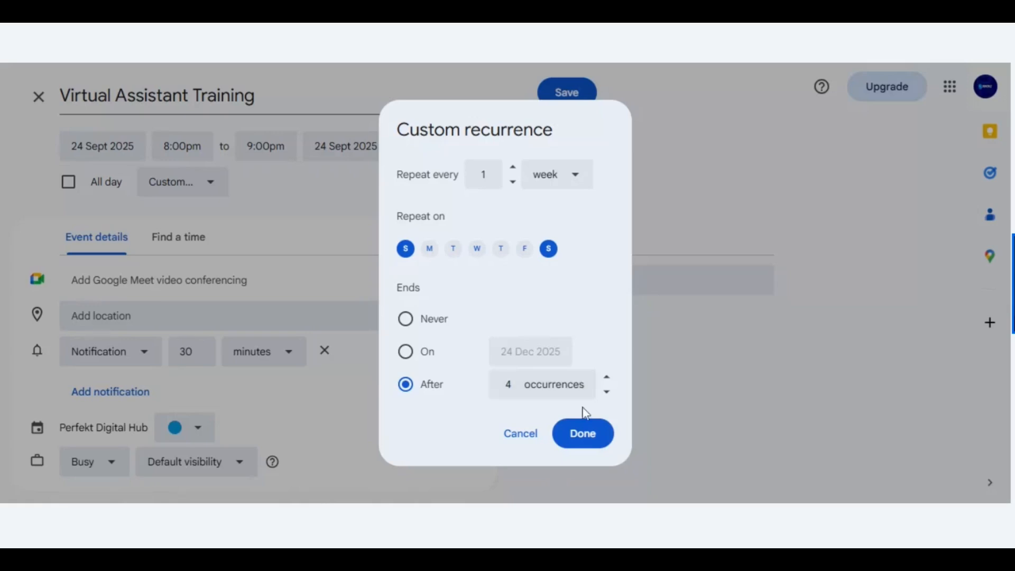
{"action": "left_click", "coordinate": [581, 449]}
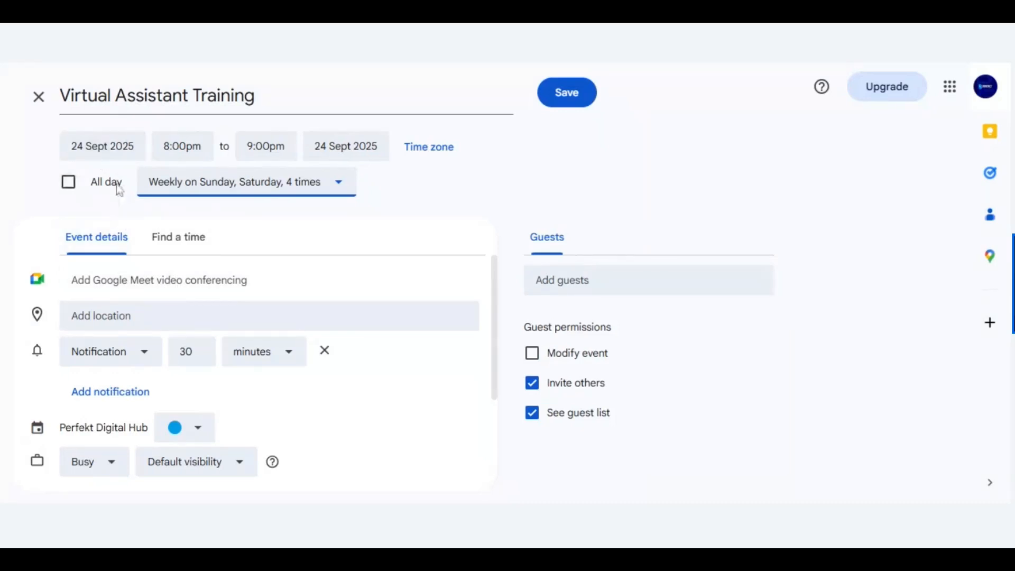
Move the event's start date to 27 Sept 2025 and choose the same day as its end date
{"action": "left_click", "coordinate": [106, 147]}
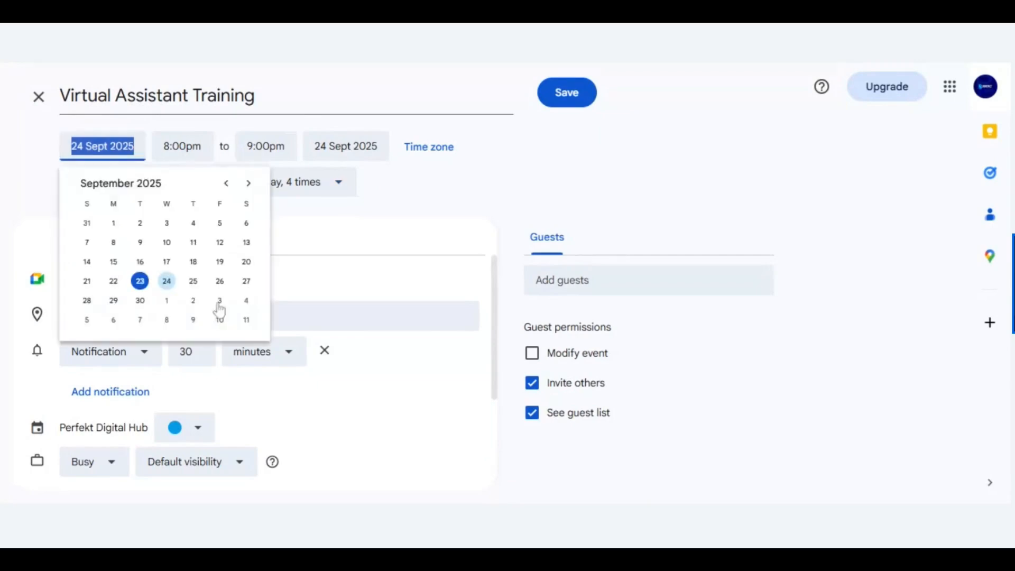
{"action": "left_click", "coordinate": [252, 288]}
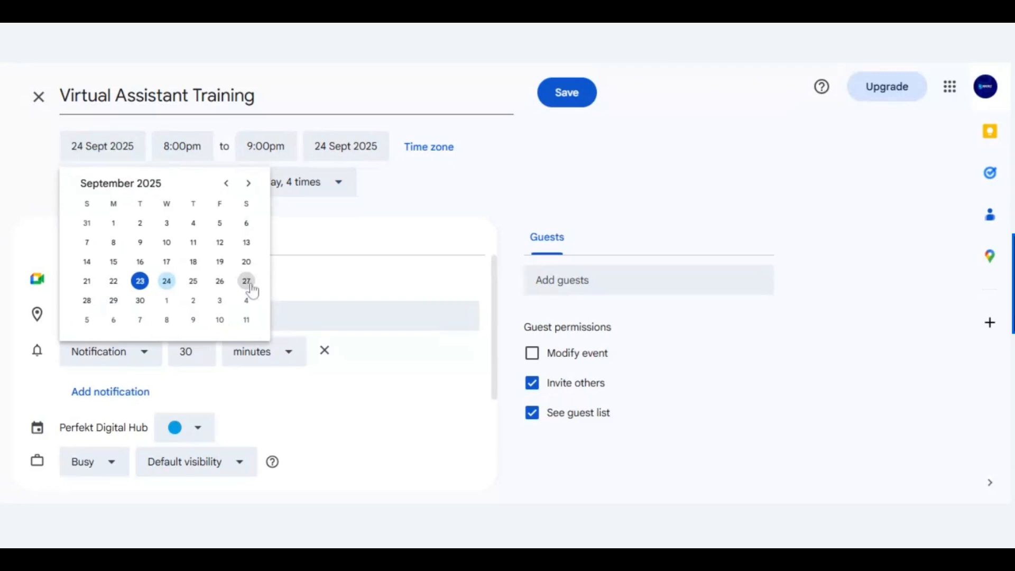
{"action": "left_click", "coordinate": [247, 281]}
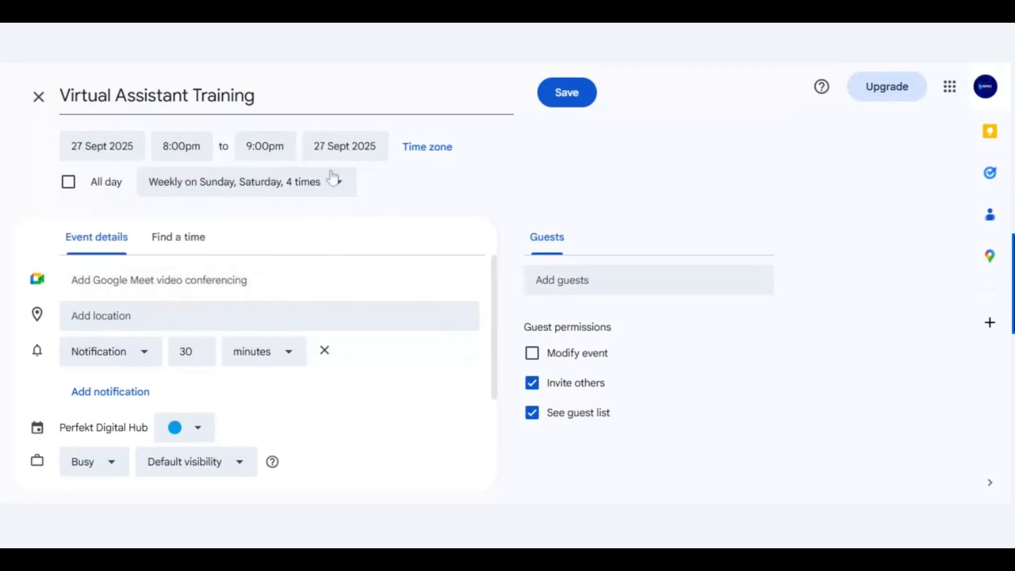
{"action": "left_click", "coordinate": [365, 158]}
{"action": "left_click", "coordinate": [349, 150]}
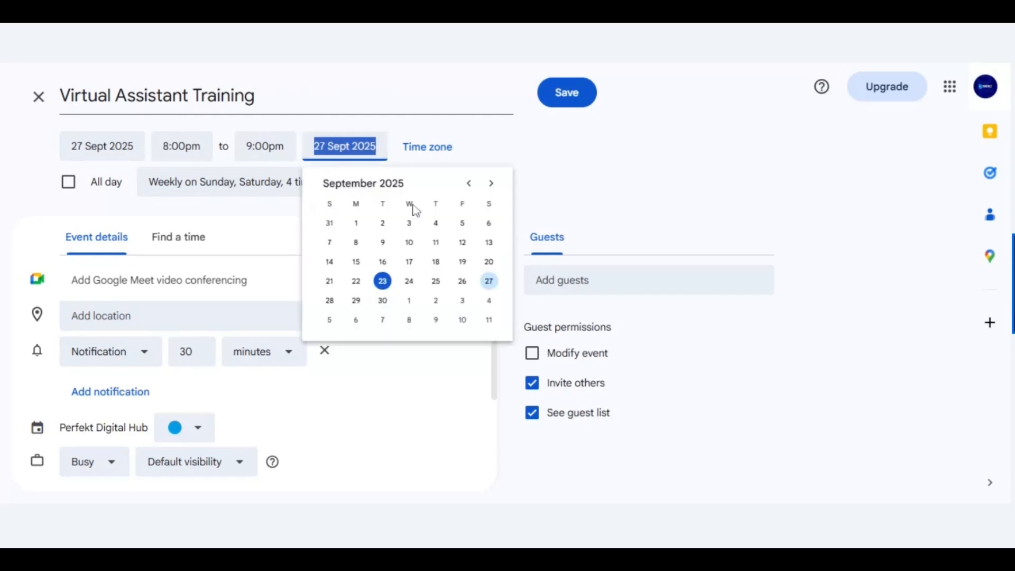
{"action": "left_click", "coordinate": [489, 280]}
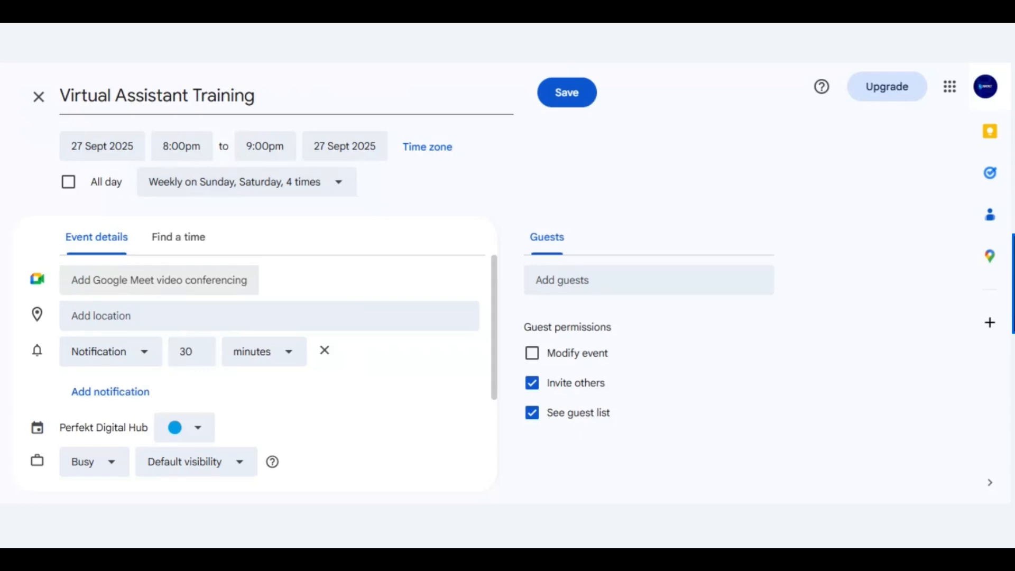
Add Google Meet video conferencing to the event, dismiss the call settings tip and remove the conferencing again
{"action": "left_click", "coordinate": [146, 280]}
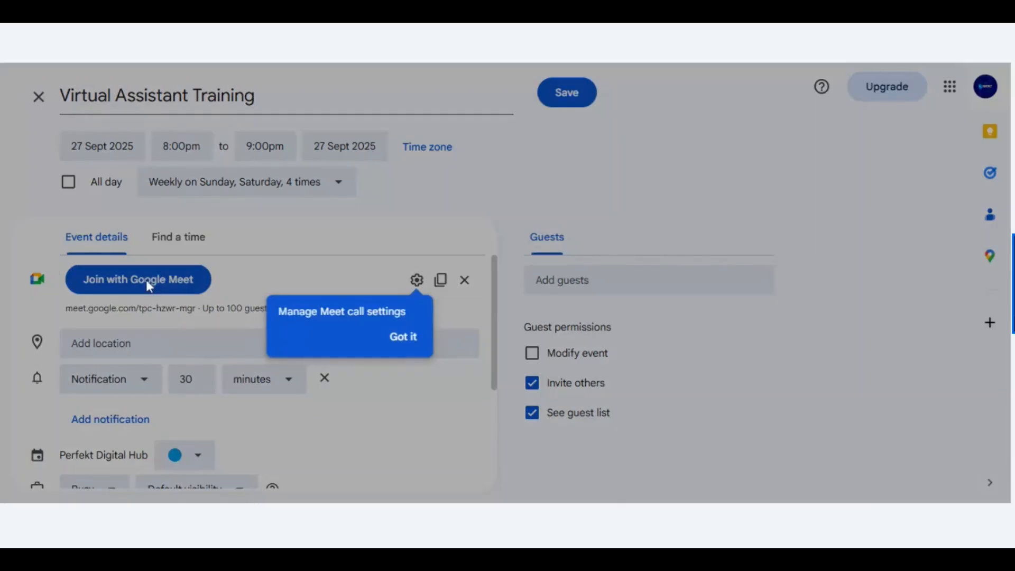
{"action": "left_click", "coordinate": [407, 370]}
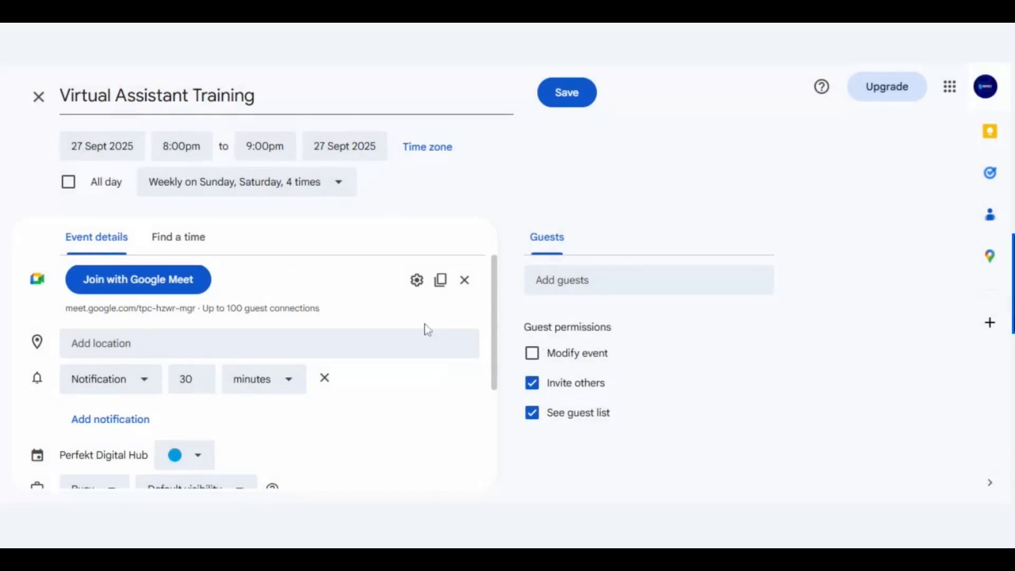
{"action": "left_click", "coordinate": [465, 280]}
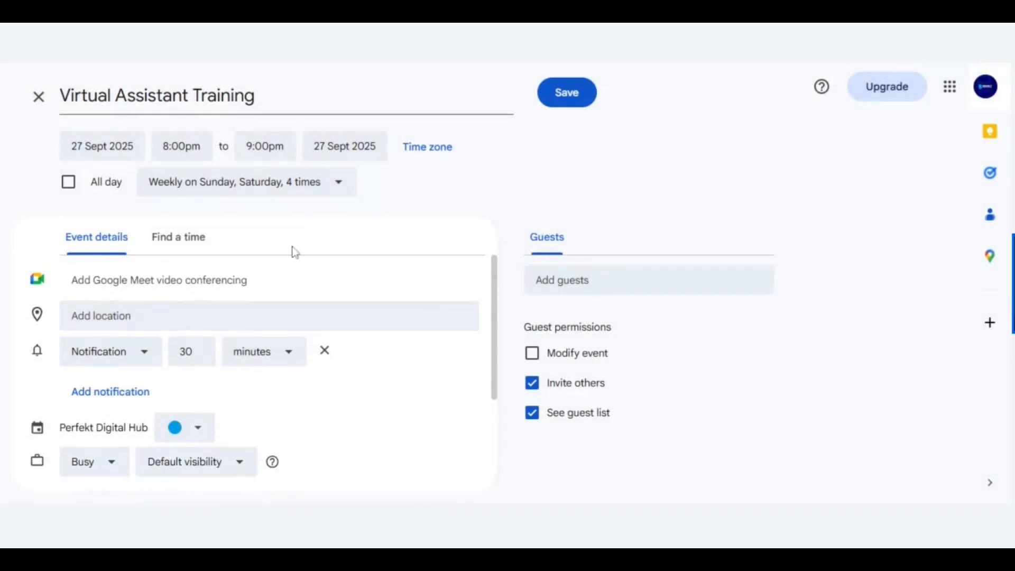
Add Google Meet video conferencing to the Virtual Assistant Training event
{"action": "left_click", "coordinate": [252, 279]}
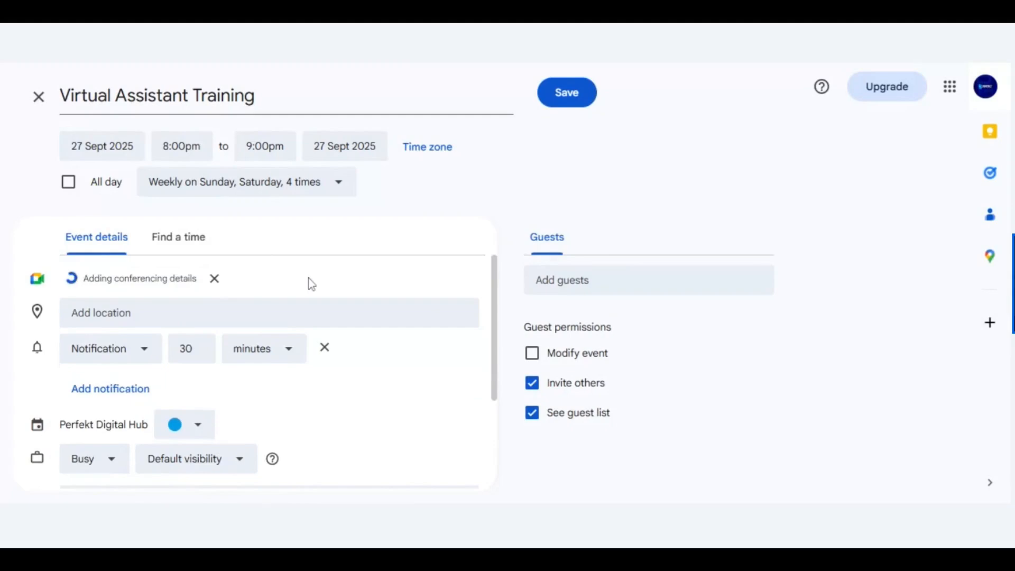
{"action": "double_click", "coordinate": [322, 275]}
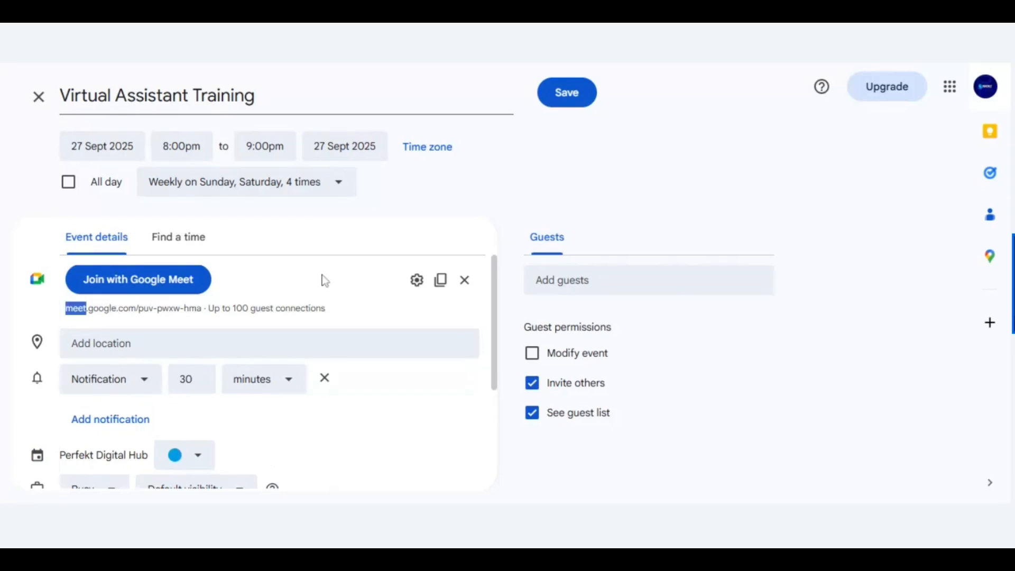
{"action": "left_click", "coordinate": [344, 300]}
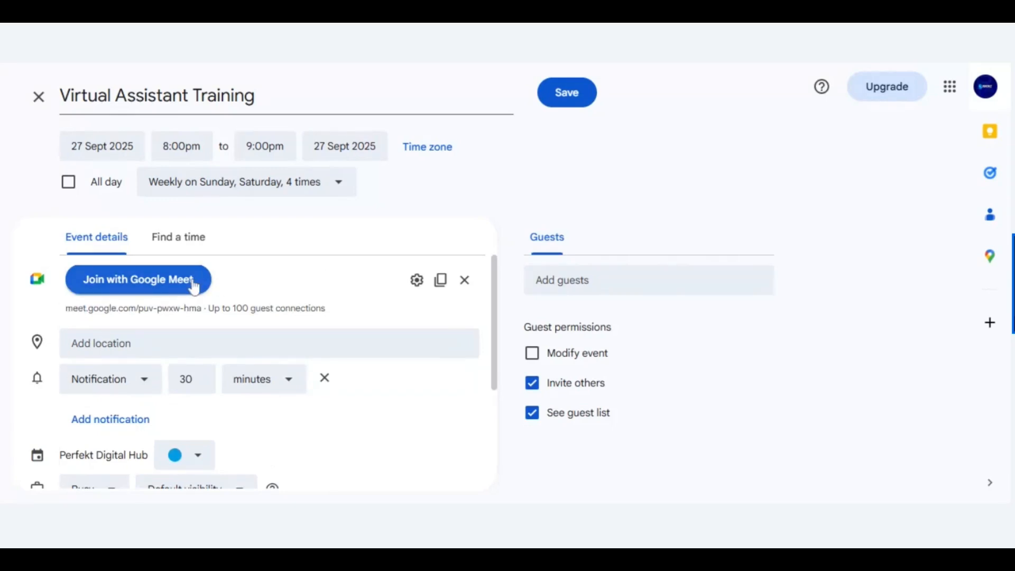
Set the event's location to "Virtual" without choosing any suggested place
{"action": "left_click", "coordinate": [338, 343]}
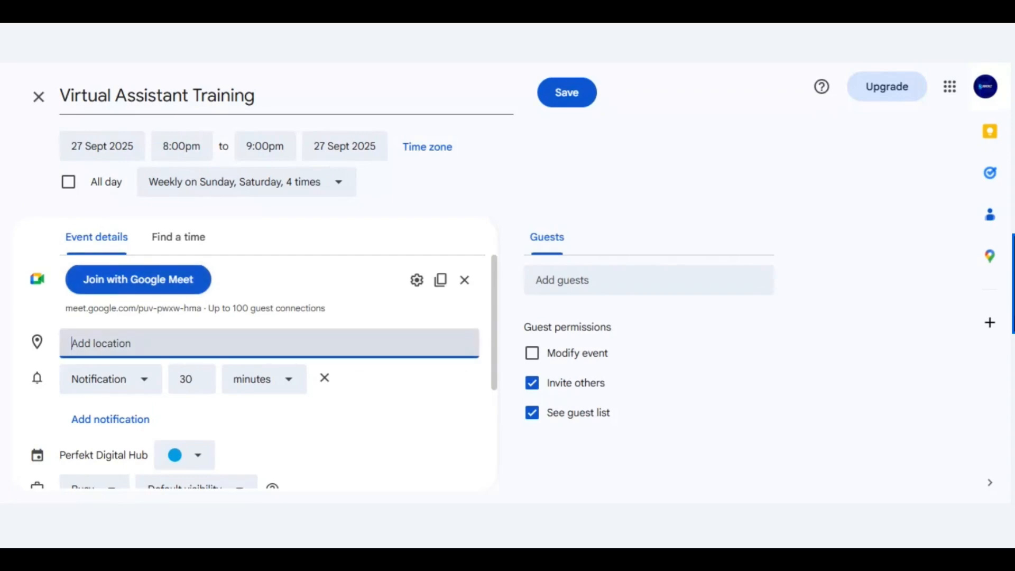
{"action": "type", "text": "Vi"}
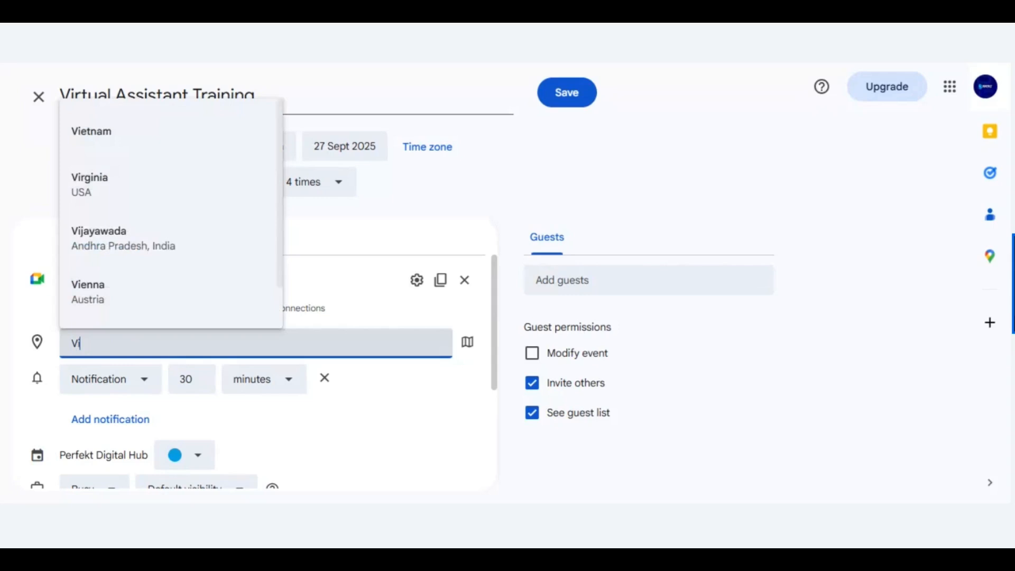
{"action": "type", "text": "rtual"}
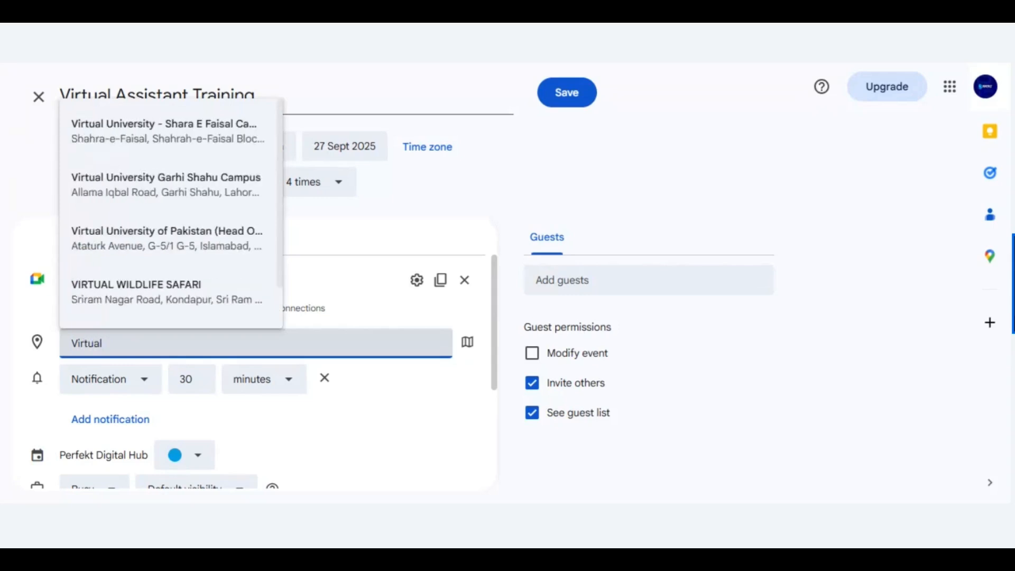
{"action": "left_click", "coordinate": [360, 443]}
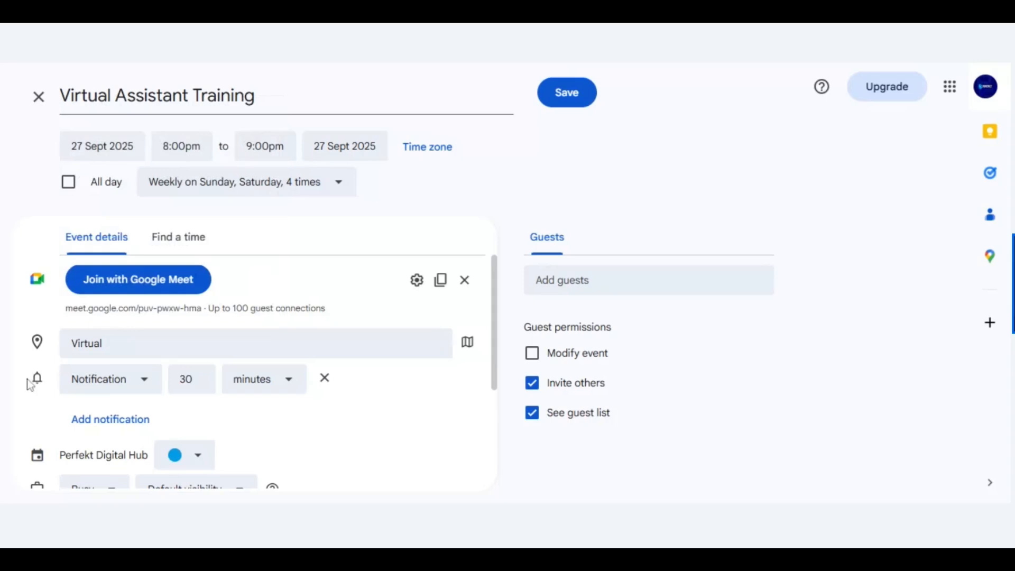
Change the event's existing reminder type to Email and keep its timing unit in minutes
{"action": "left_click", "coordinate": [150, 392]}
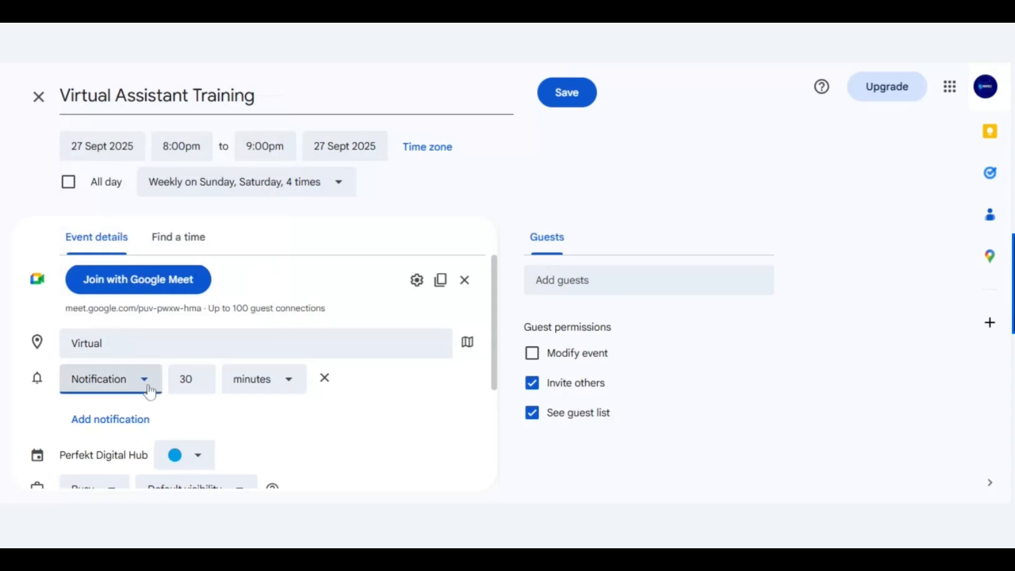
{"action": "left_click", "coordinate": [150, 393]}
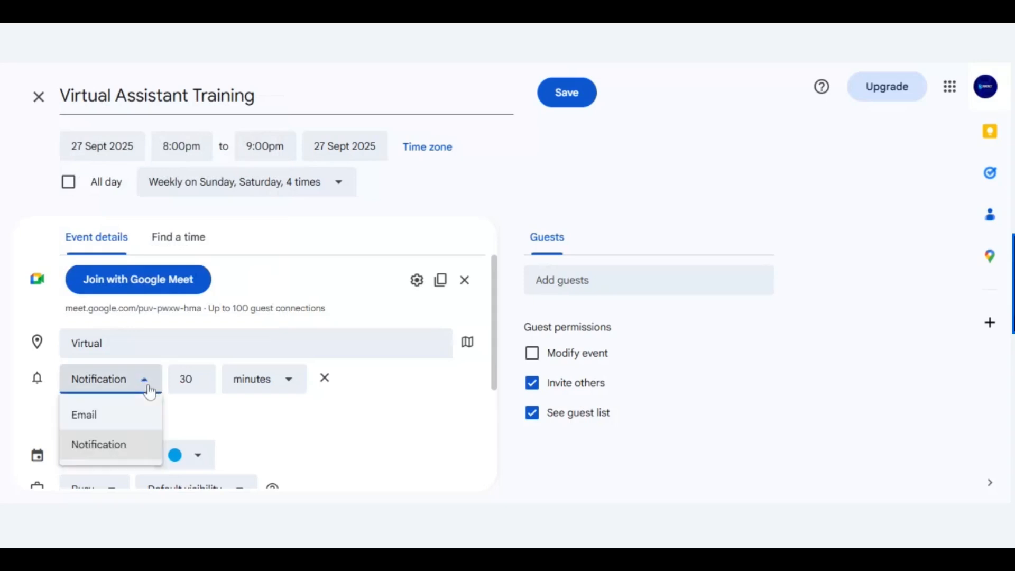
{"action": "left_click", "coordinate": [147, 422]}
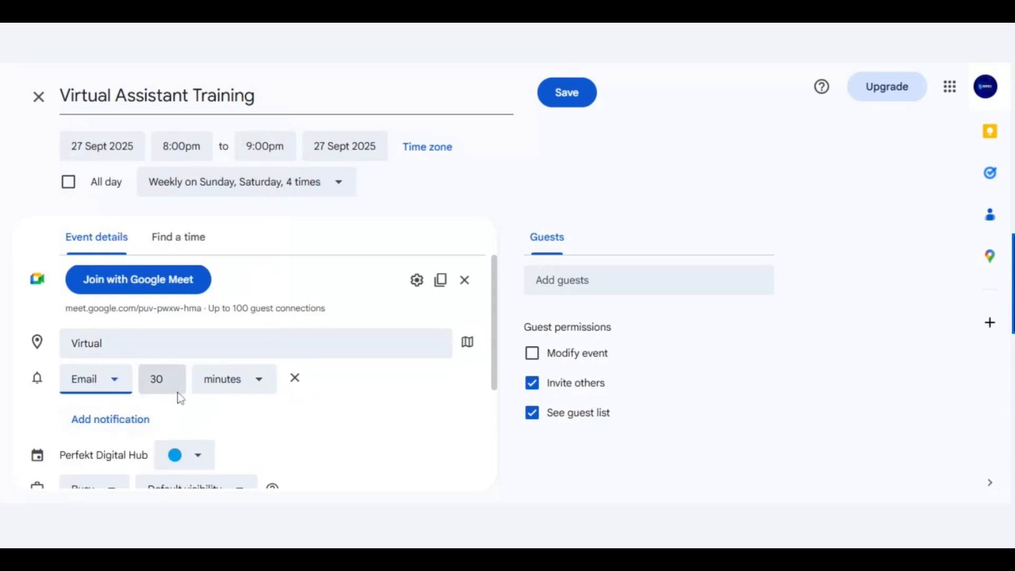
{"action": "left_click", "coordinate": [268, 389]}
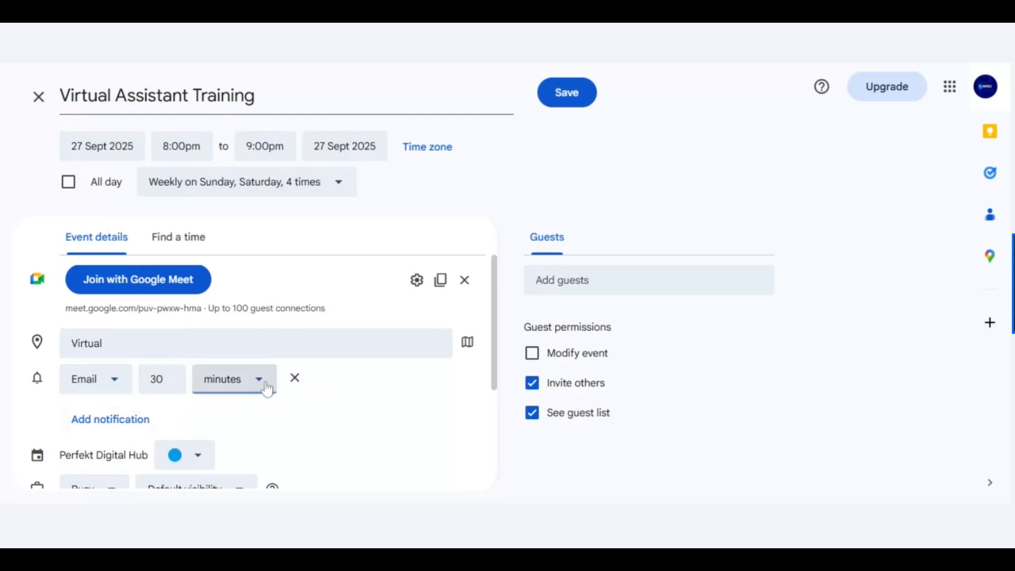
{"action": "left_click", "coordinate": [268, 390]}
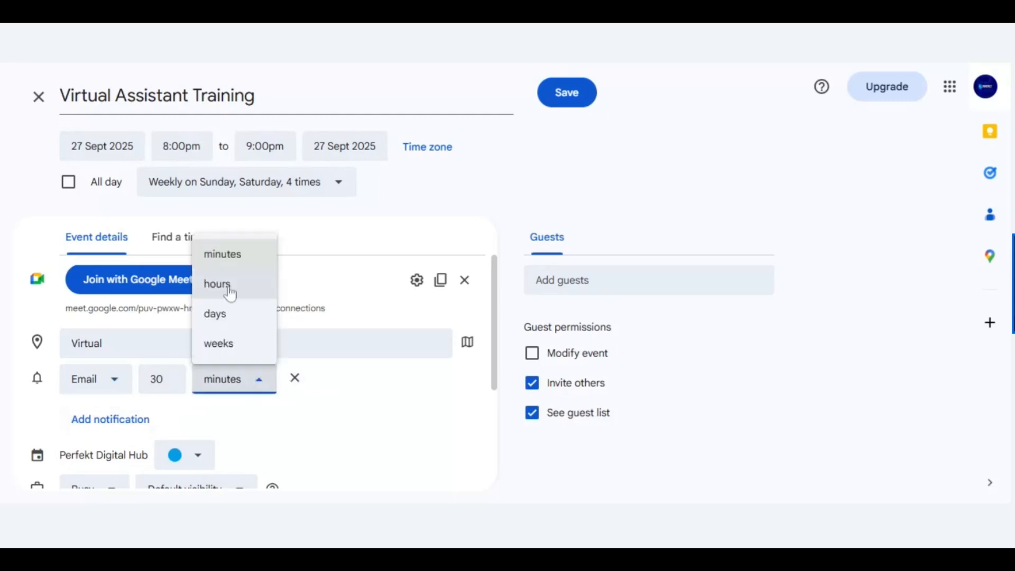
{"action": "left_click", "coordinate": [259, 400]}
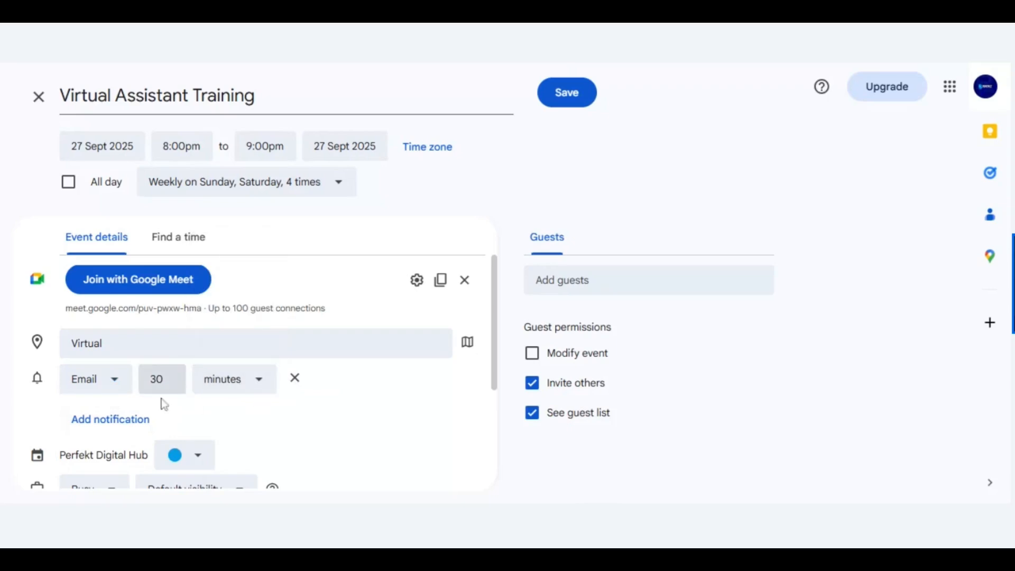
Add a second reminder to the Virtual Assistant Training event and set its type to Email
{"action": "left_click", "coordinate": [130, 430]}
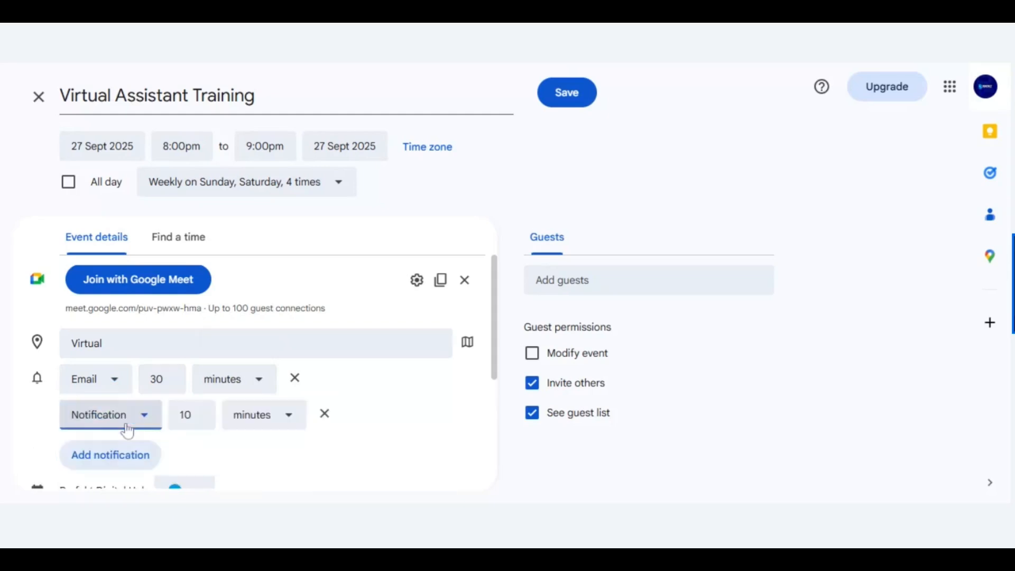
{"action": "left_click", "coordinate": [143, 426]}
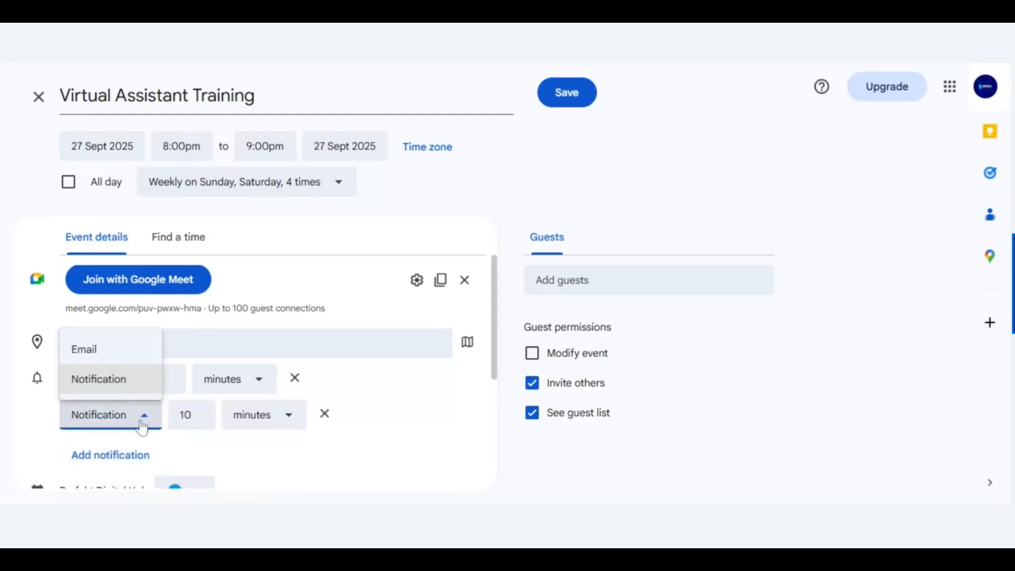
{"action": "left_click", "coordinate": [95, 353]}
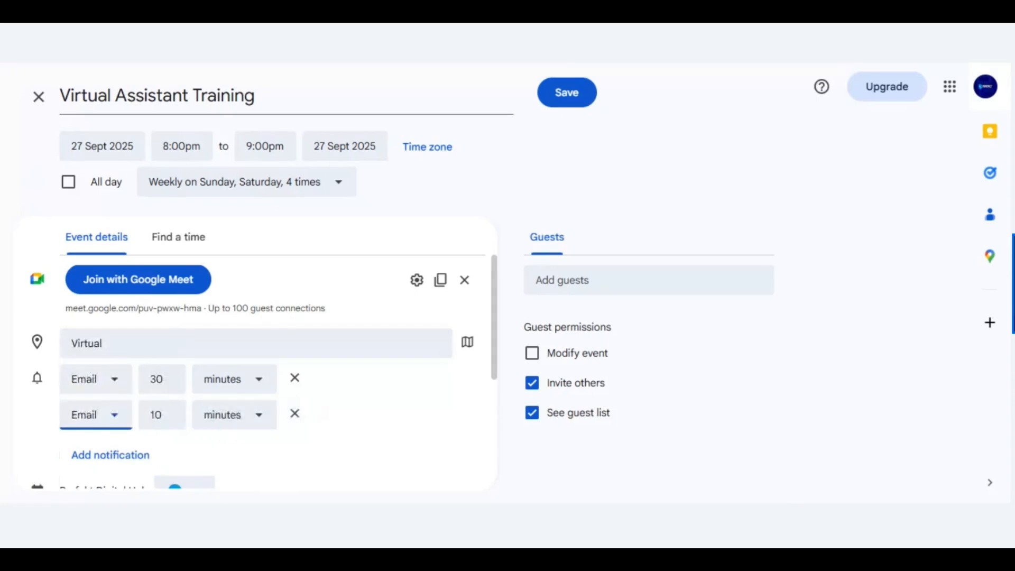
Change the Virtual Assistant Training event's colour to dark blue
{"action": "scroll", "coordinate": [84, 440], "scroll_direction": "down", "scroll_amount": 2}
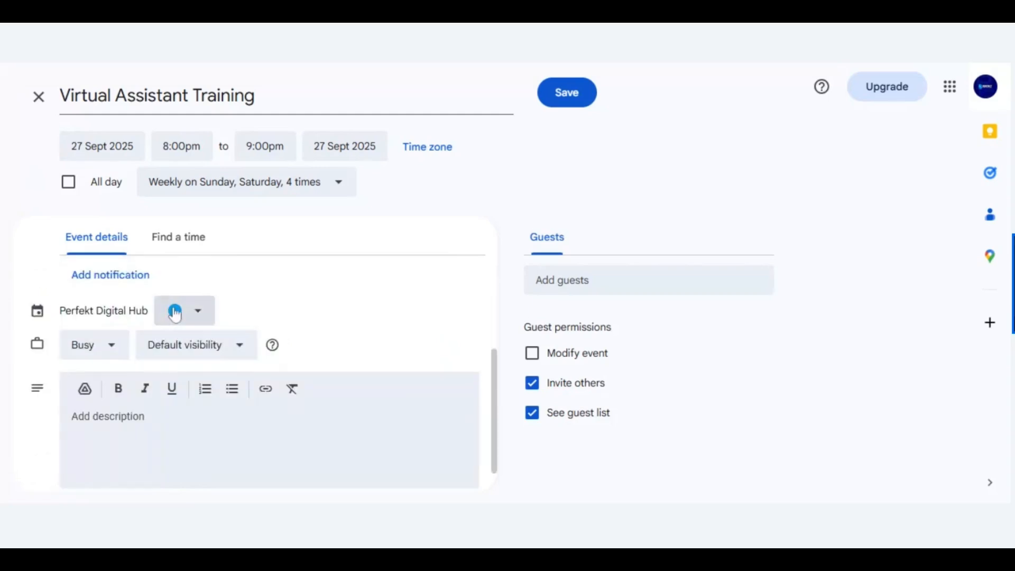
{"action": "left_click", "coordinate": [174, 312]}
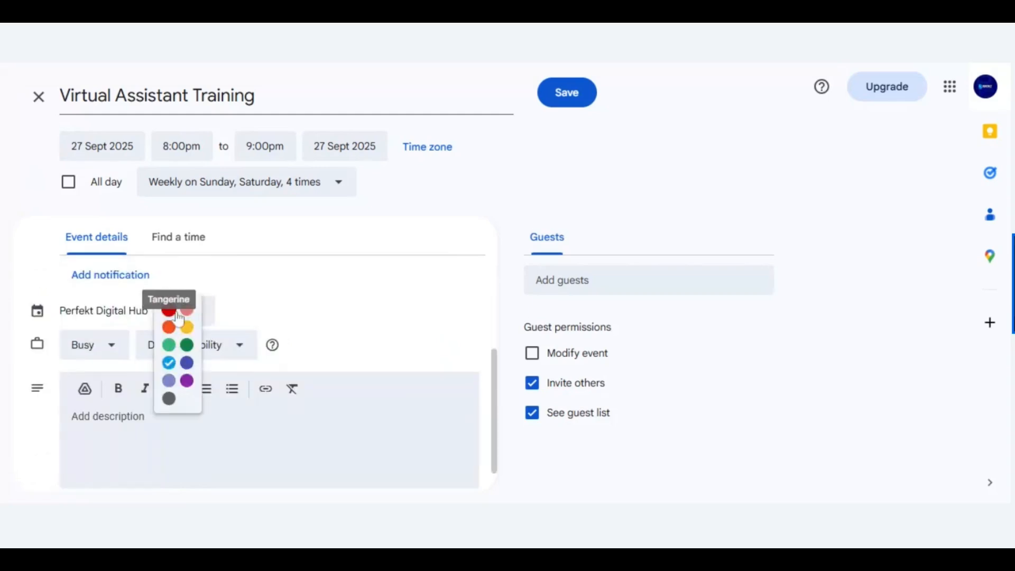
{"action": "left_click", "coordinate": [296, 291]}
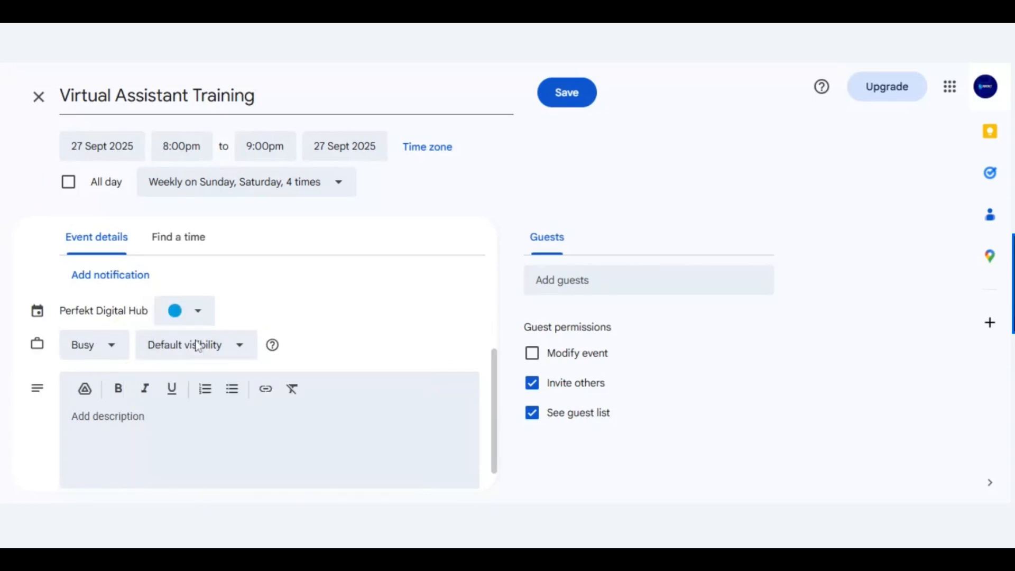
{"action": "left_click", "coordinate": [203, 316]}
{"action": "left_click", "coordinate": [186, 361]}
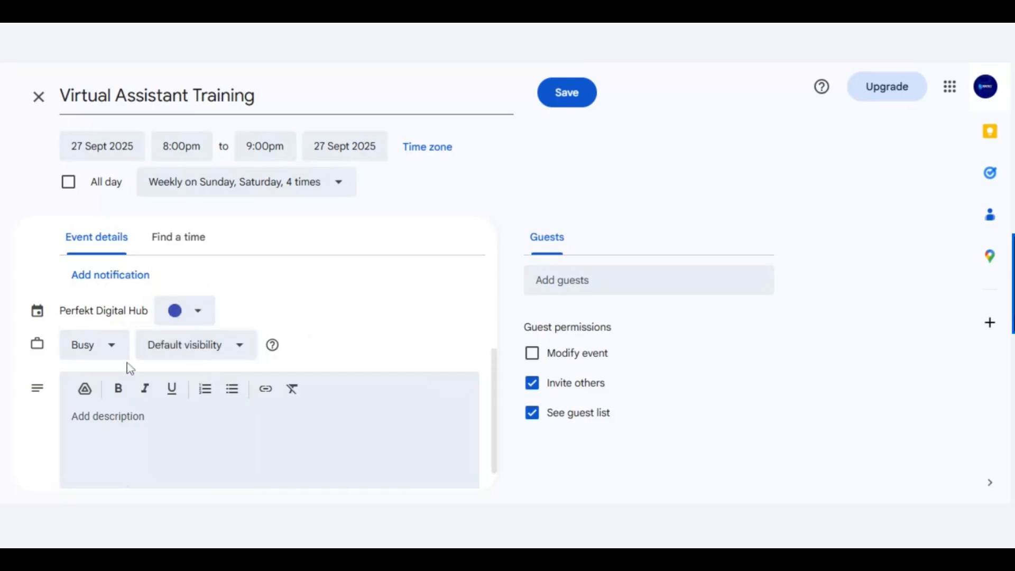
{"action": "left_click", "coordinate": [159, 417]}
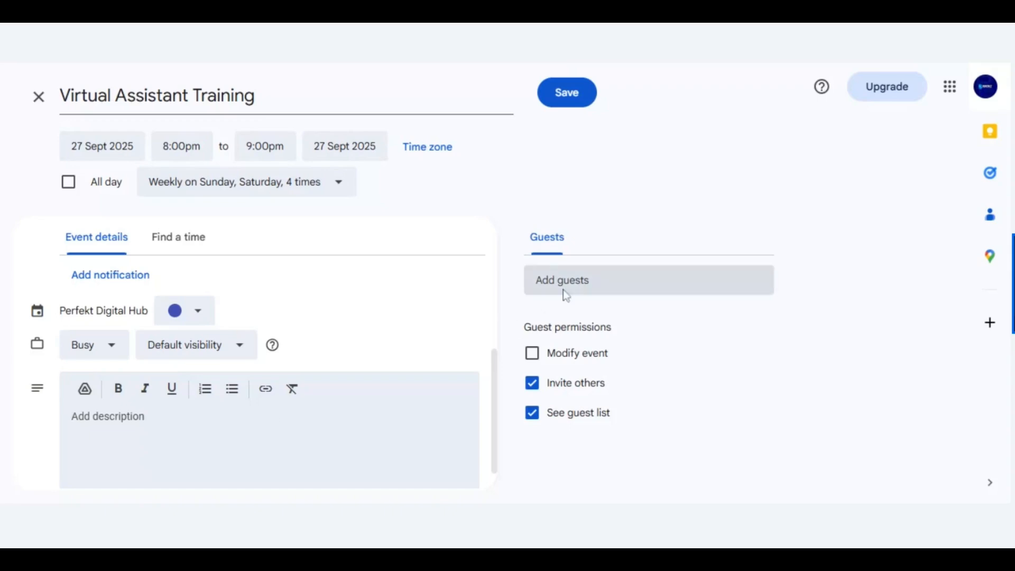
Add the third suggested contact as a guest, then save the event with invitation emails sent
{"action": "left_click", "coordinate": [608, 279]}
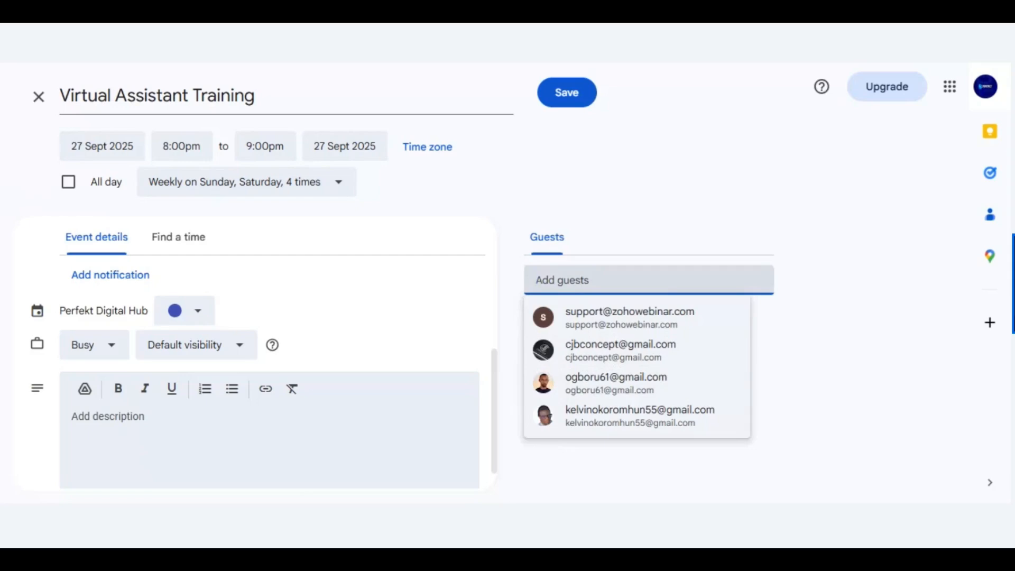
{"action": "left_click", "coordinate": [602, 386]}
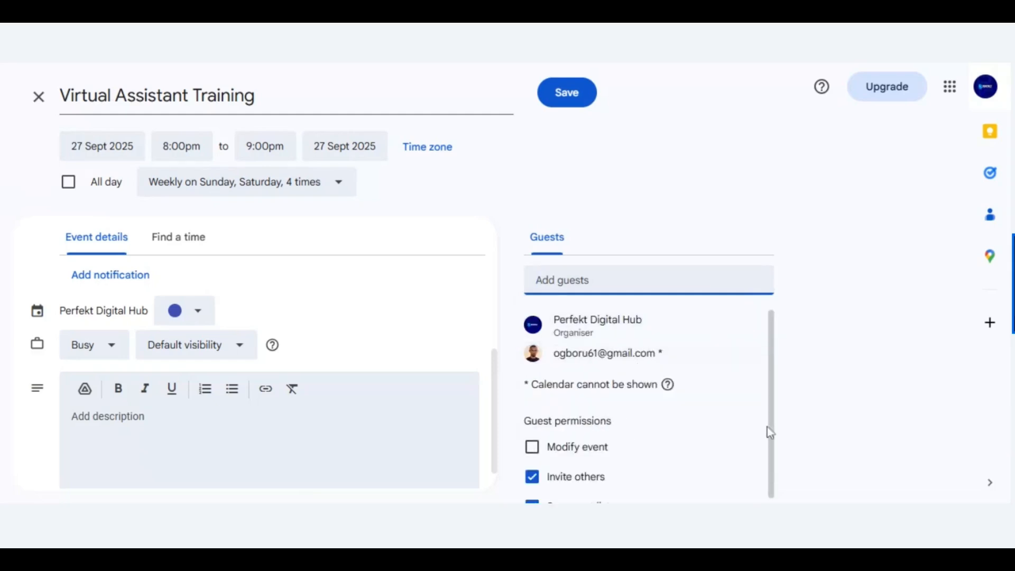
{"action": "scroll", "coordinate": [774, 449], "scroll_direction": "down", "scroll_amount": 1}
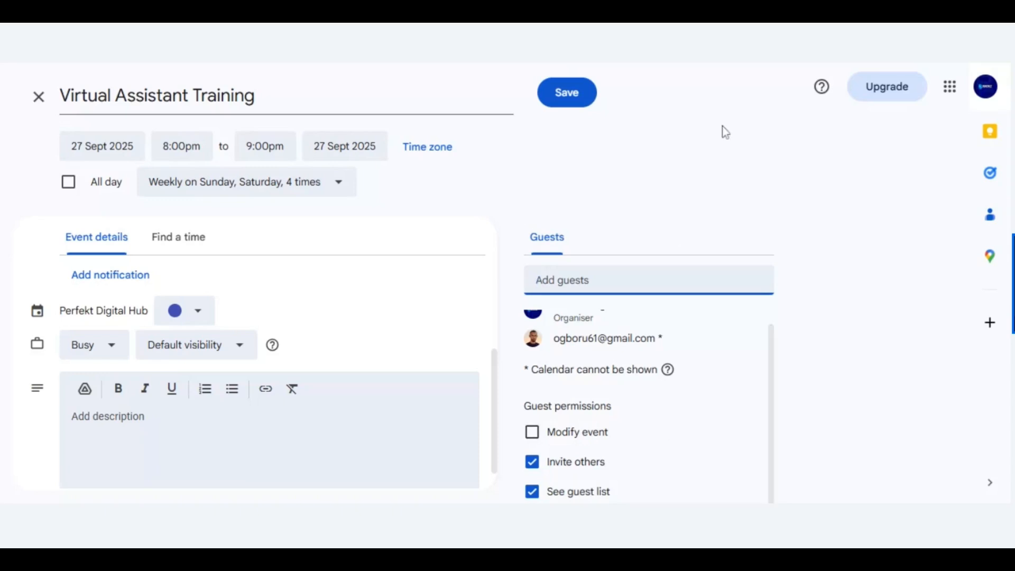
{"action": "left_click", "coordinate": [579, 105]}
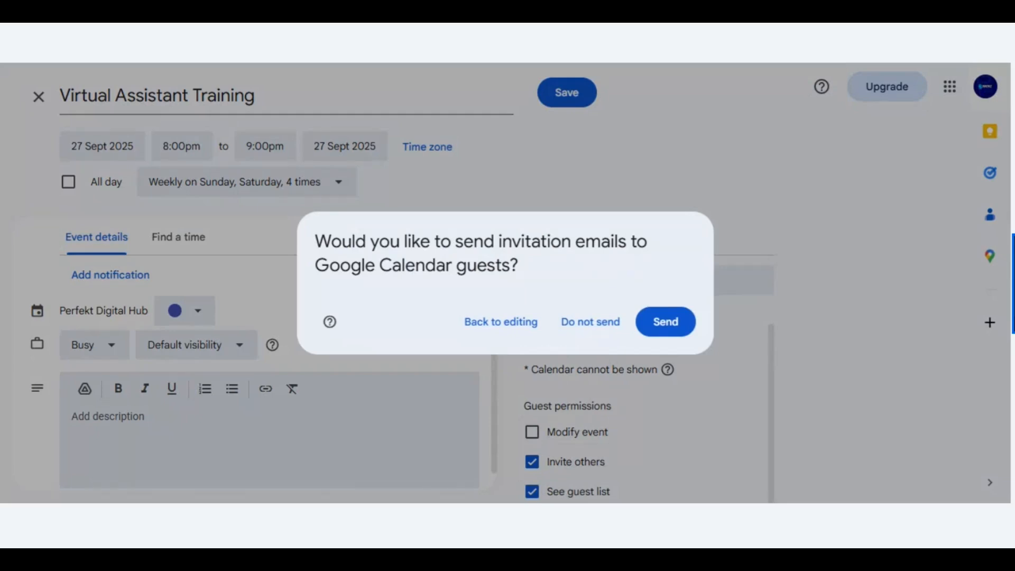
{"action": "left_click", "coordinate": [666, 335]}
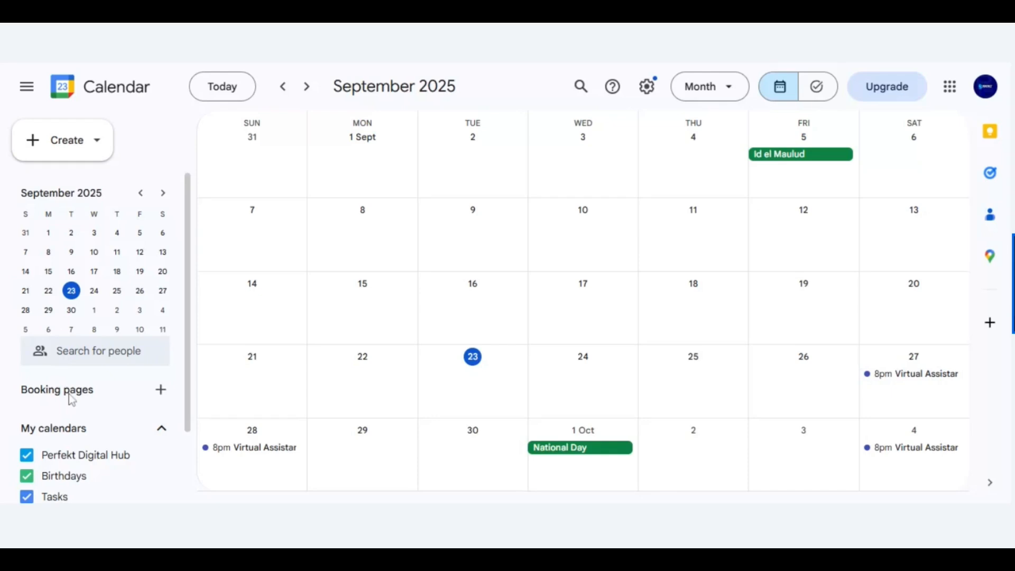
View the new booking page form without creating one, and check October 2025 before returning to September
{"action": "left_click", "coordinate": [160, 391]}
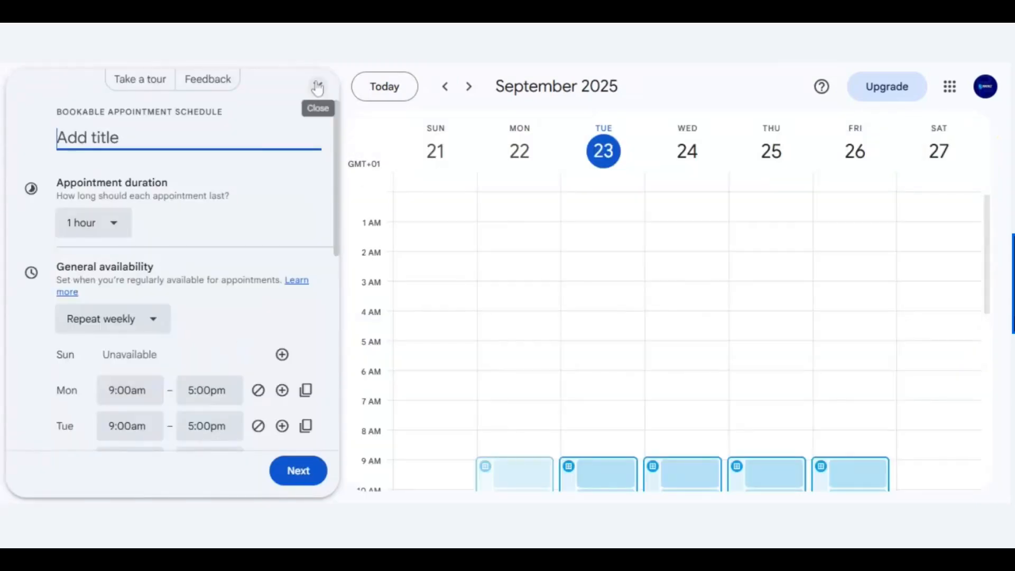
{"action": "left_click", "coordinate": [317, 88]}
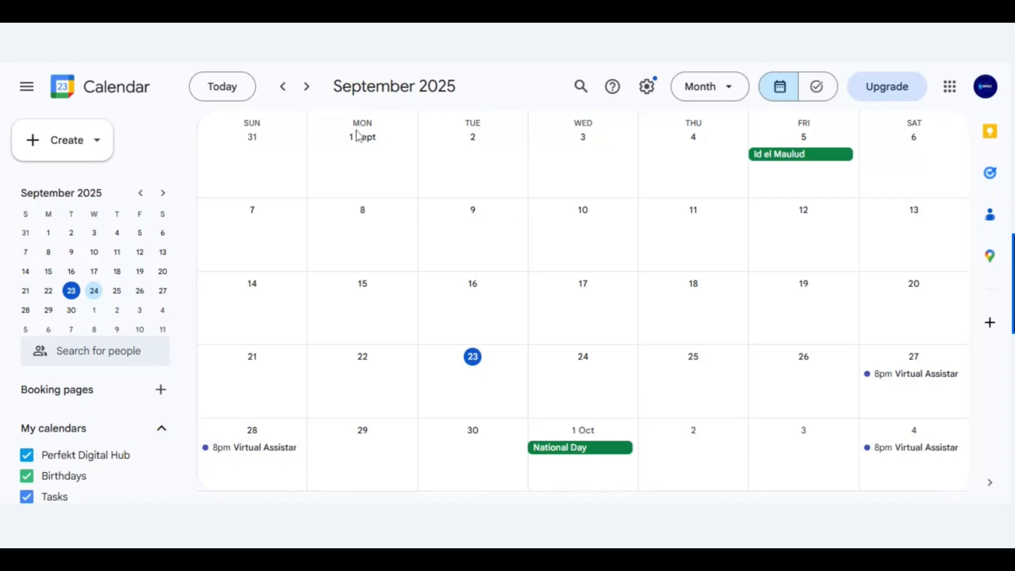
{"action": "left_click", "coordinate": [309, 90]}
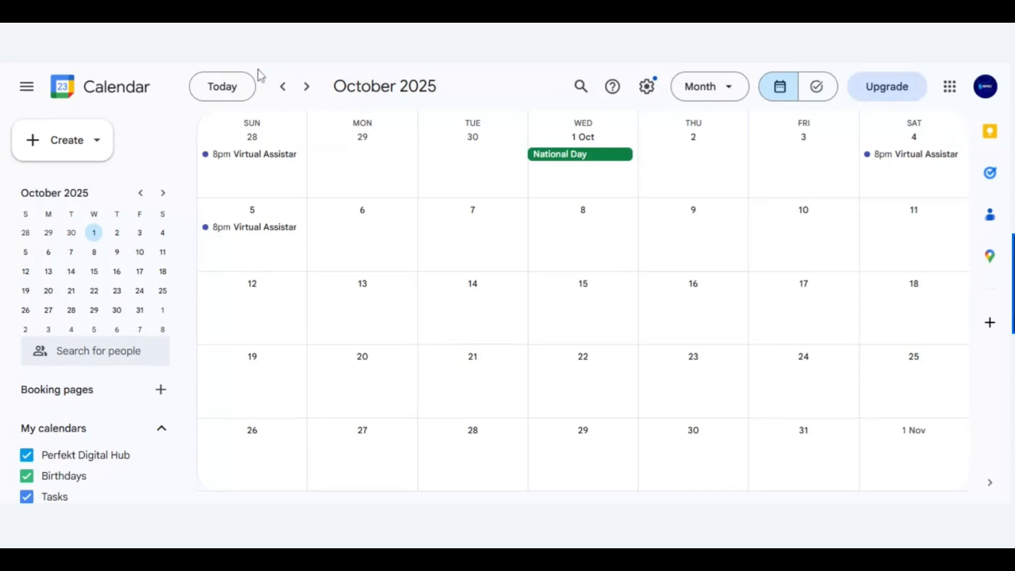
{"action": "left_click", "coordinate": [282, 88]}
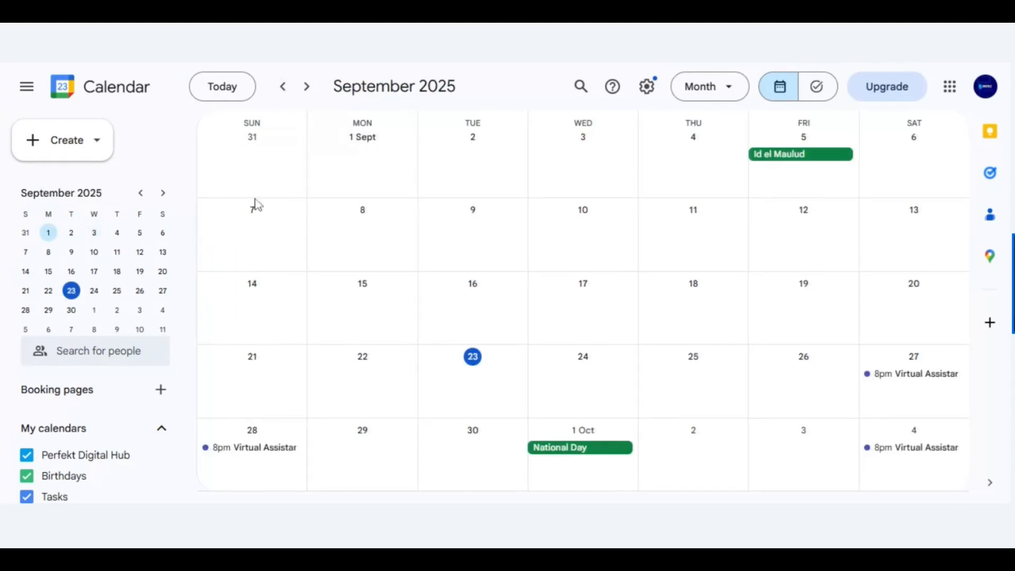
Create a new calendar task titled "Do my Weekly Assignment"
{"action": "left_click", "coordinate": [102, 158]}
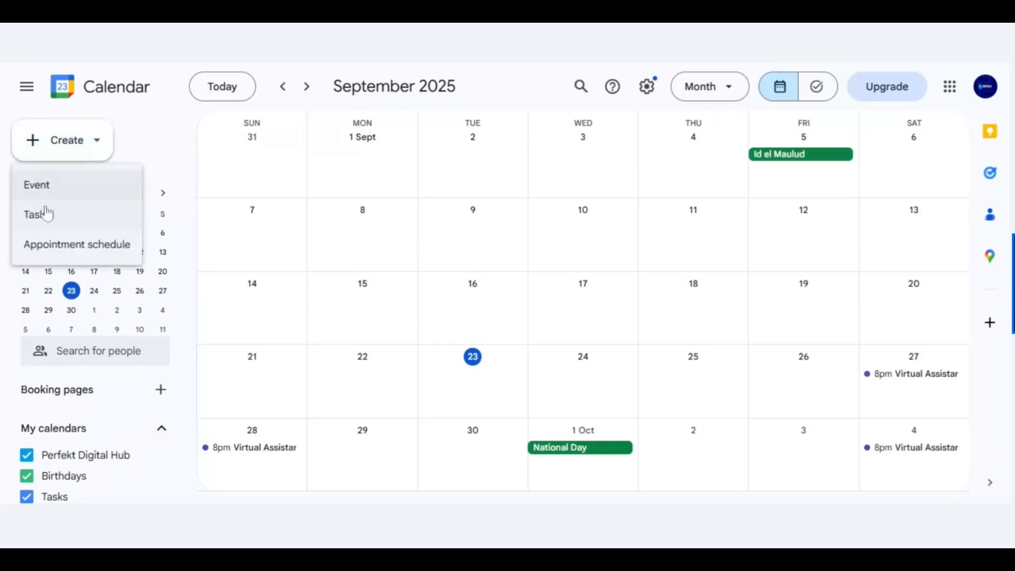
{"action": "left_click", "coordinate": [46, 213]}
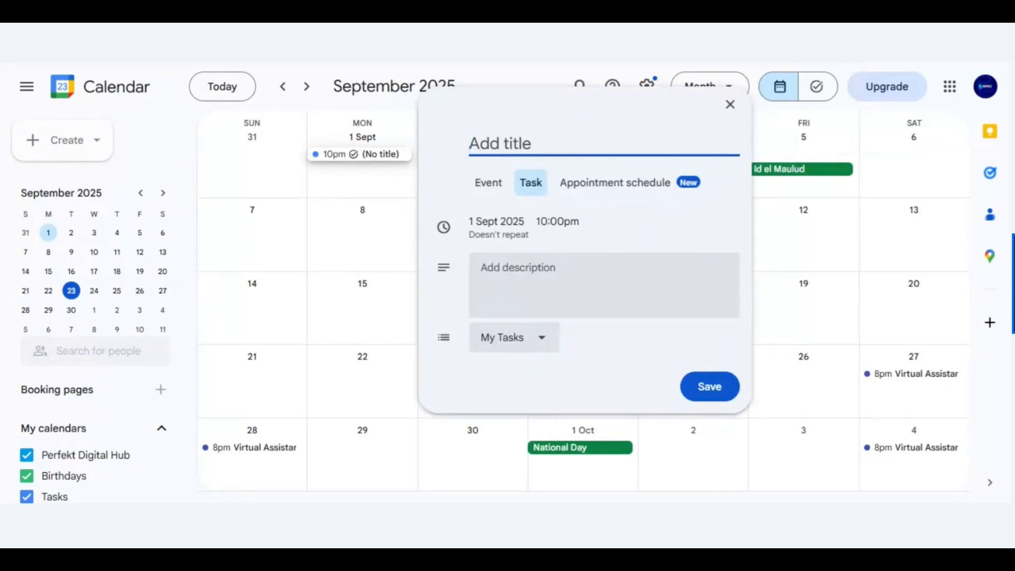
{"action": "type", "text": "Di"}
{"action": "key", "text": "BackSpace"}
{"action": "type", "text": "O"}
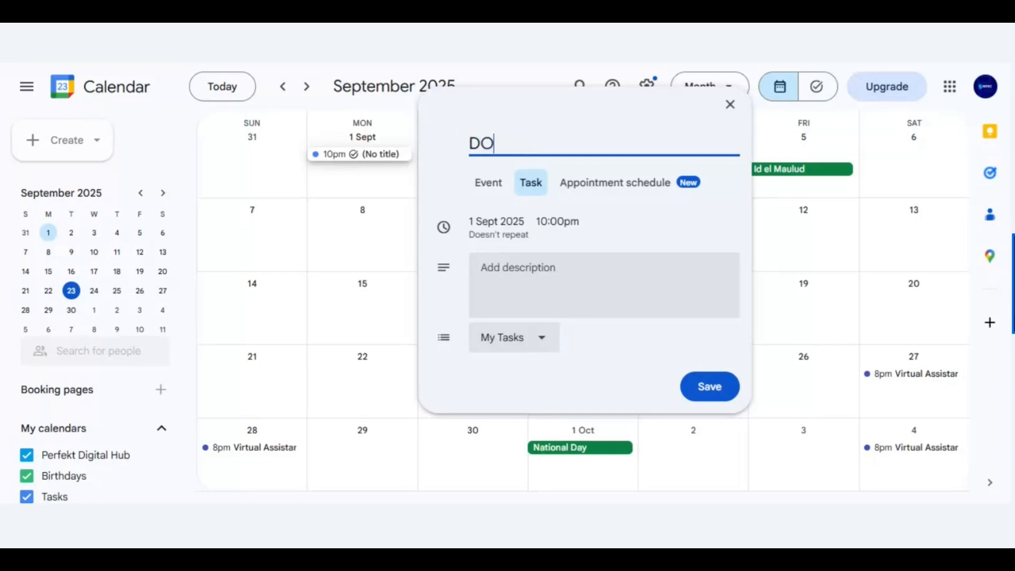
{"action": "key", "text": "BackSpace"}
{"action": "type", "text": "o my Weekl"}
{"action": "key", "text": "BackSpace"}
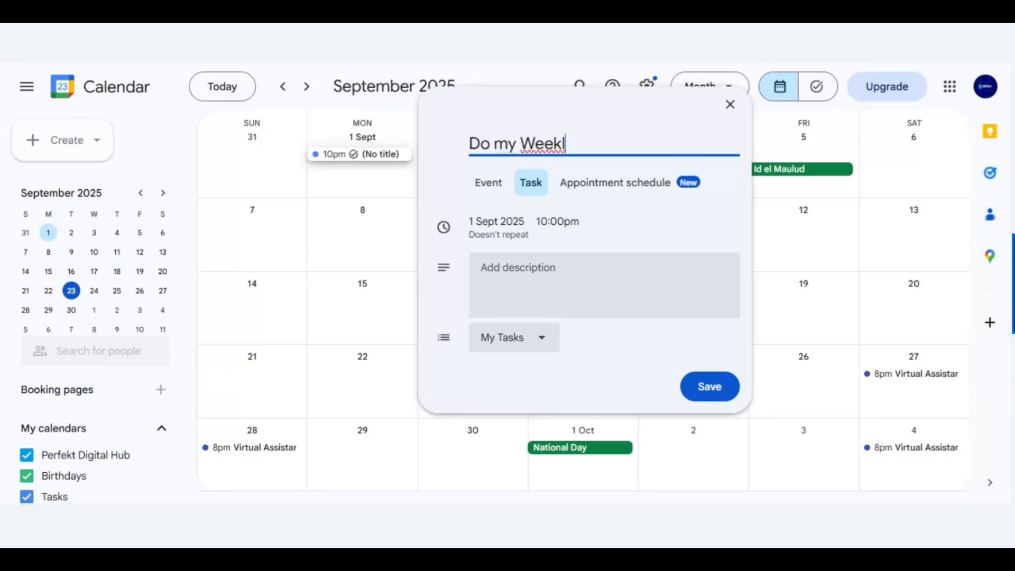
{"action": "type", "text": "y S"}
{"action": "key", "text": "BackSpace"}
{"action": "key", "text": "BackSpace"}
{"action": "type", "text": "Assignme"}
{"action": "type", "text": "t"}
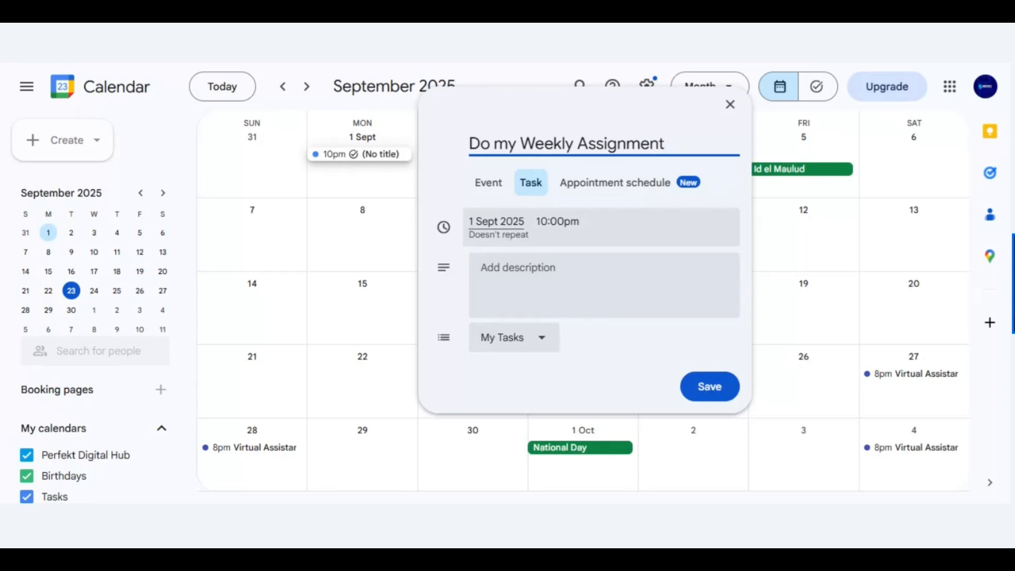
Set the task's time to 8:00pm and its date to 25 Sept 2025
{"action": "left_click", "coordinate": [496, 221]}
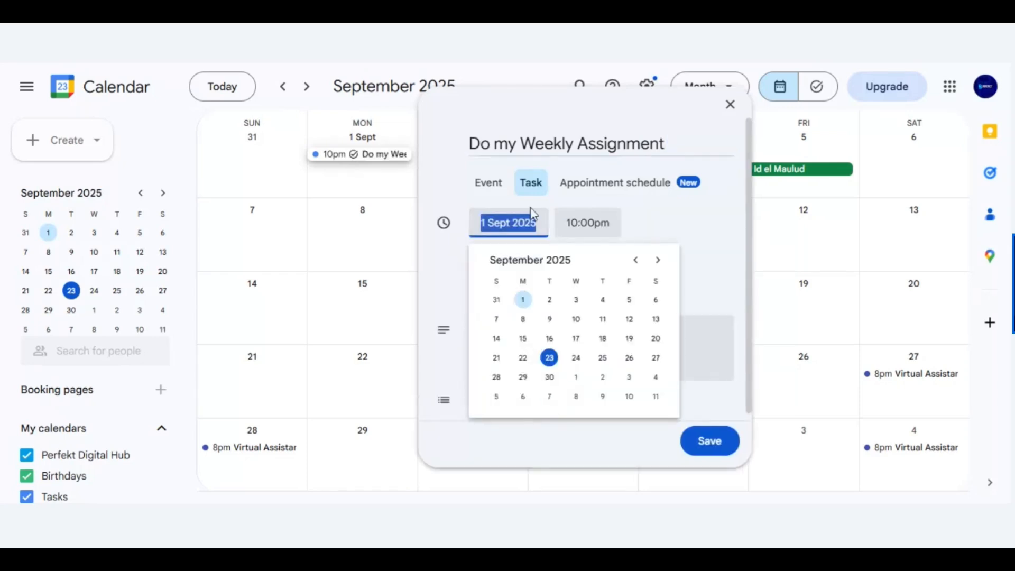
{"action": "left_click", "coordinate": [587, 222]}
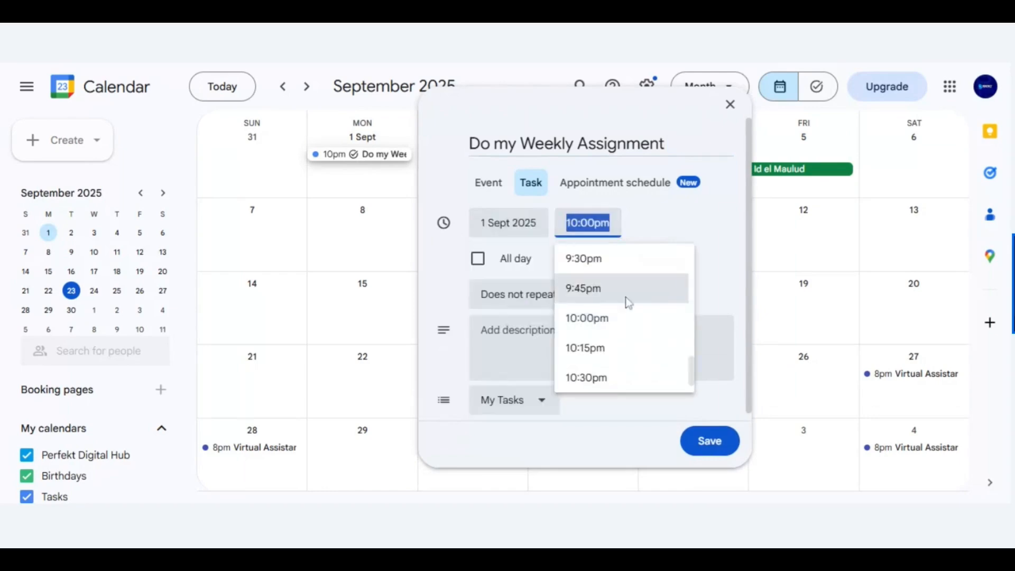
{"action": "mouse_move", "coordinate": [691, 370]}
{"action": "left_mouse_down"}
{"action": "mouse_move", "coordinate": [691, 311]}
{"action": "mouse_move", "coordinate": [702, 374]}
{"action": "left_mouse_up"}
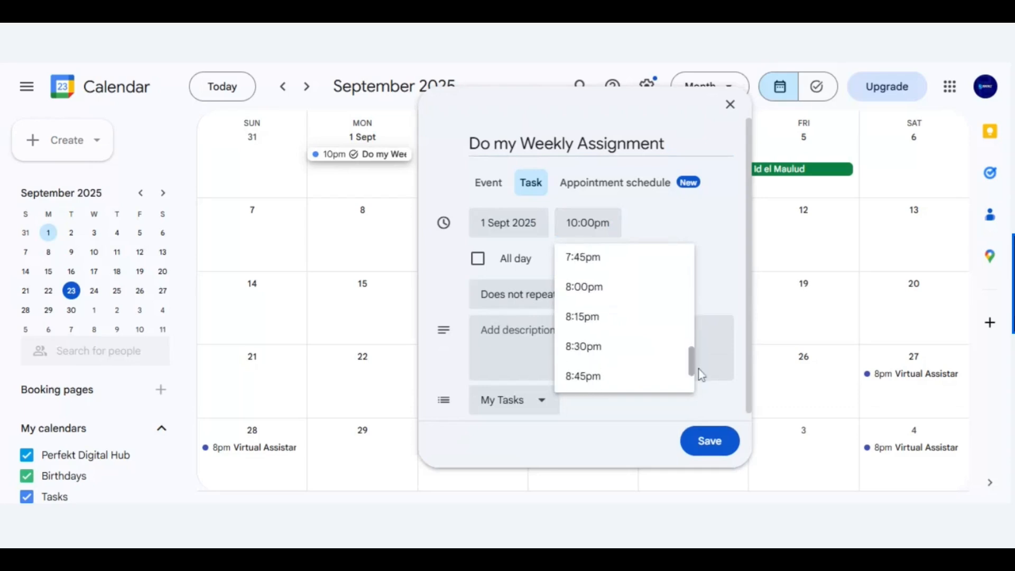
{"action": "left_click", "coordinate": [596, 303]}
{"action": "left_click", "coordinate": [649, 272]}
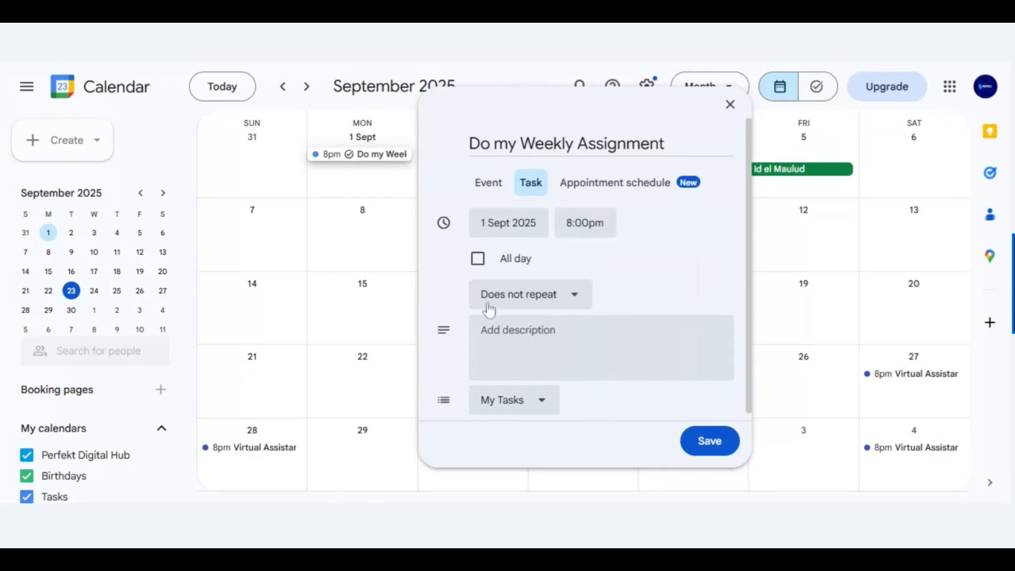
{"action": "left_click", "coordinate": [508, 222]}
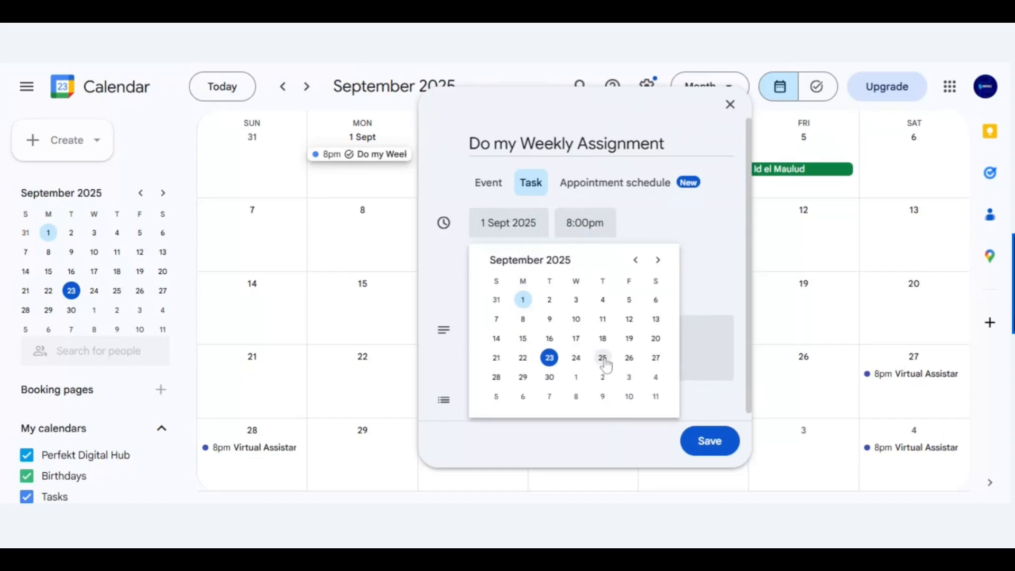
{"action": "left_click", "coordinate": [602, 358]}
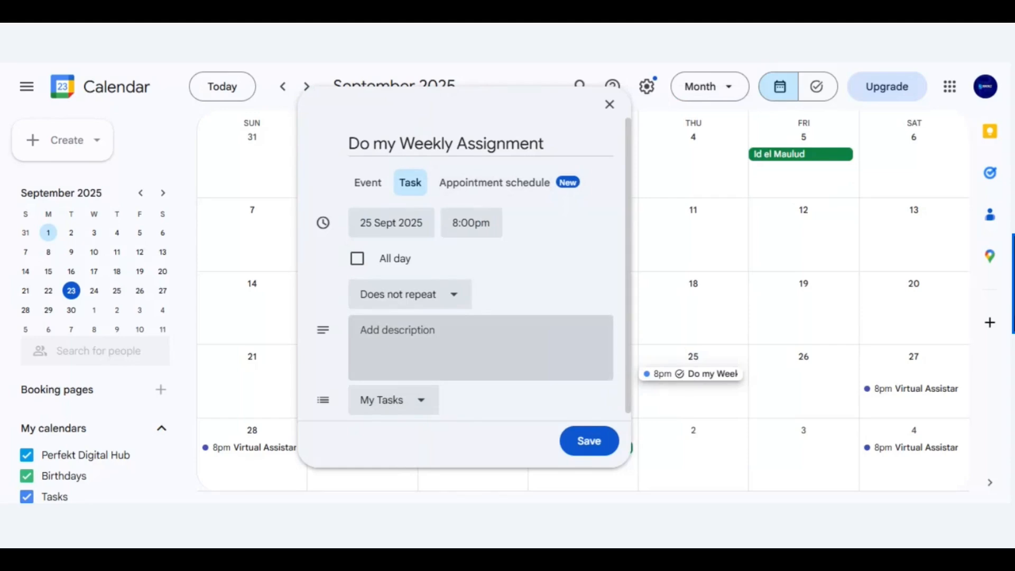
Keep the task in the My Tasks list and save it
{"action": "left_click", "coordinate": [422, 408]}
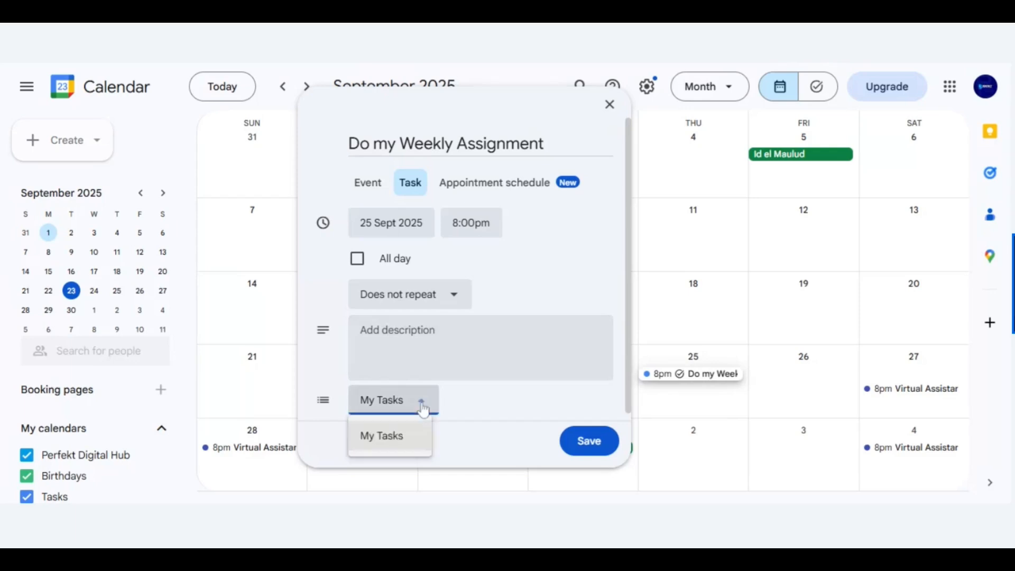
{"action": "left_click", "coordinate": [419, 447]}
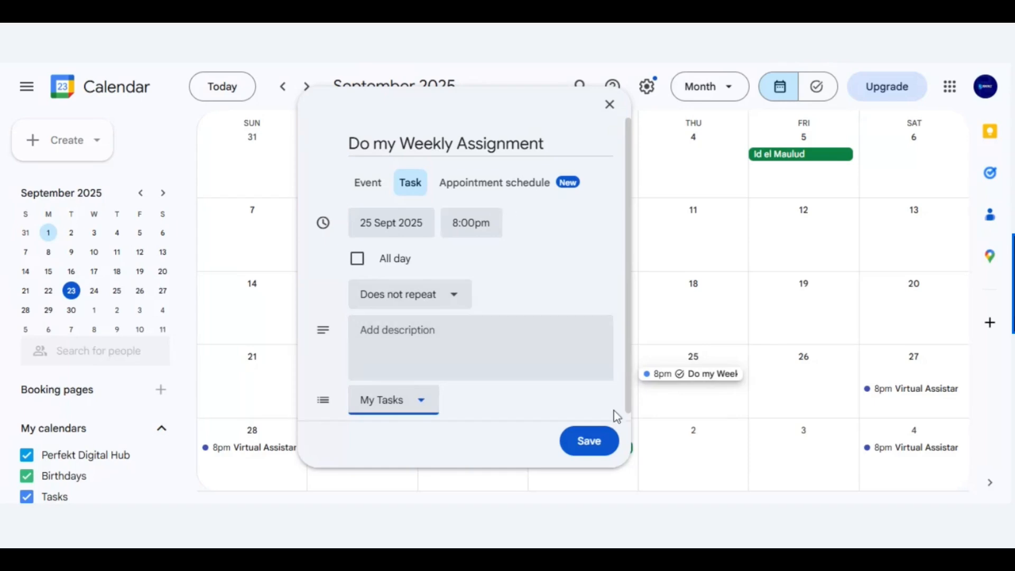
{"action": "left_click", "coordinate": [597, 450]}
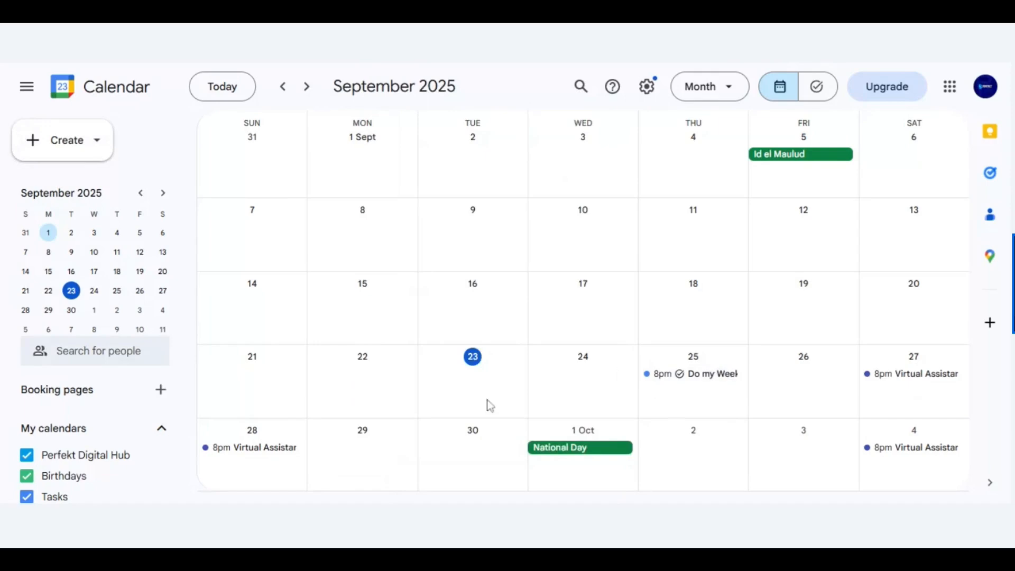
Change the display colour of the Tasks calendar to pinkish red
{"action": "left_click_drag", "start_coordinate": [189, 379], "coordinate": [183, 462]}
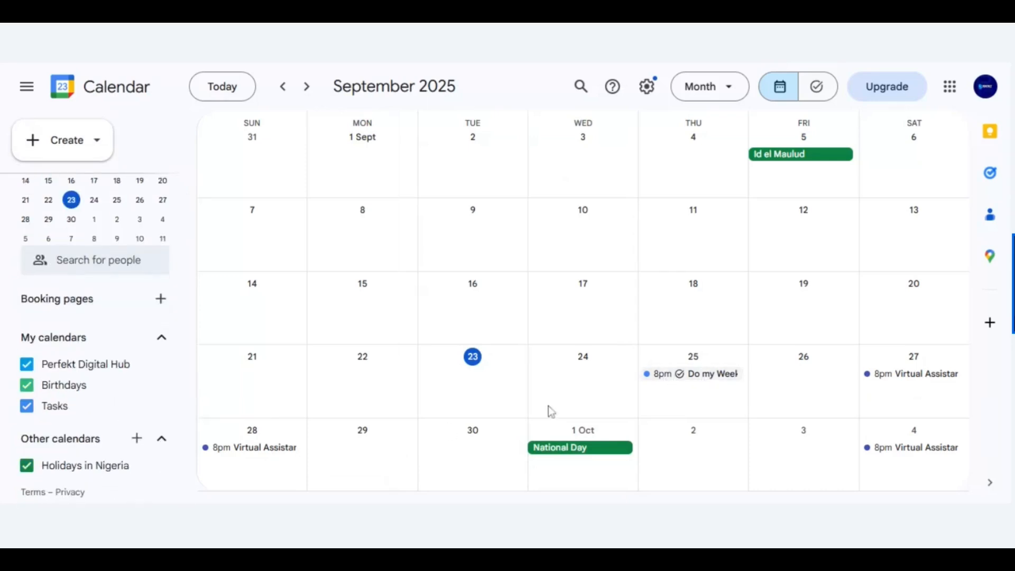
{"action": "mouse_move", "coordinate": [142, 392]}
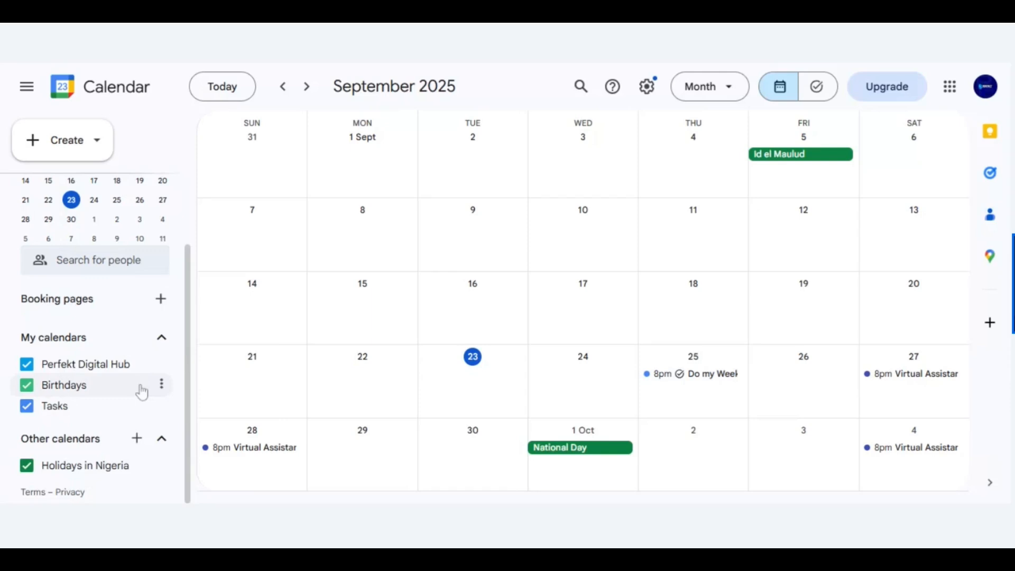
{"action": "left_click", "coordinate": [162, 383]}
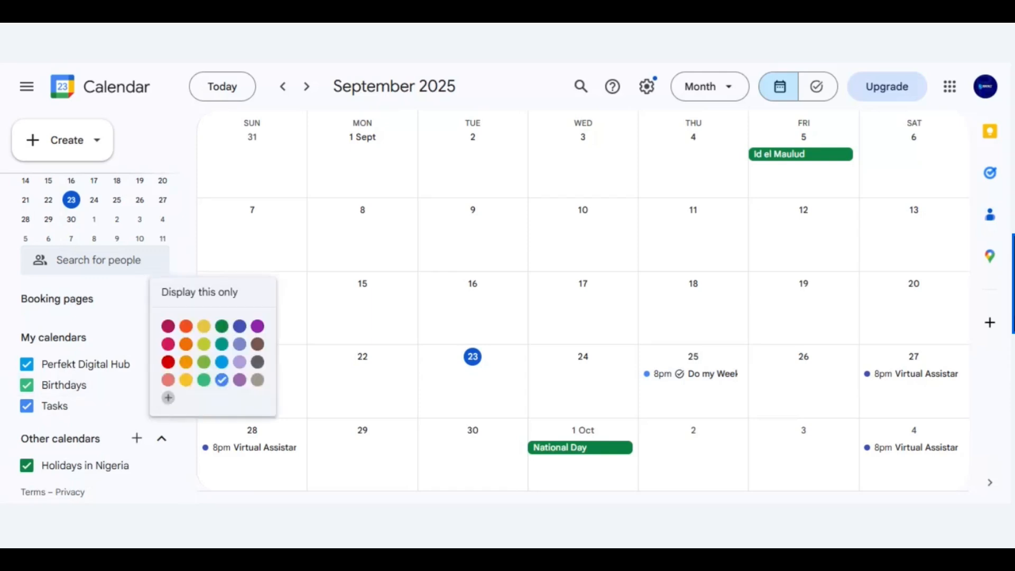
{"action": "left_click", "coordinate": [170, 347]}
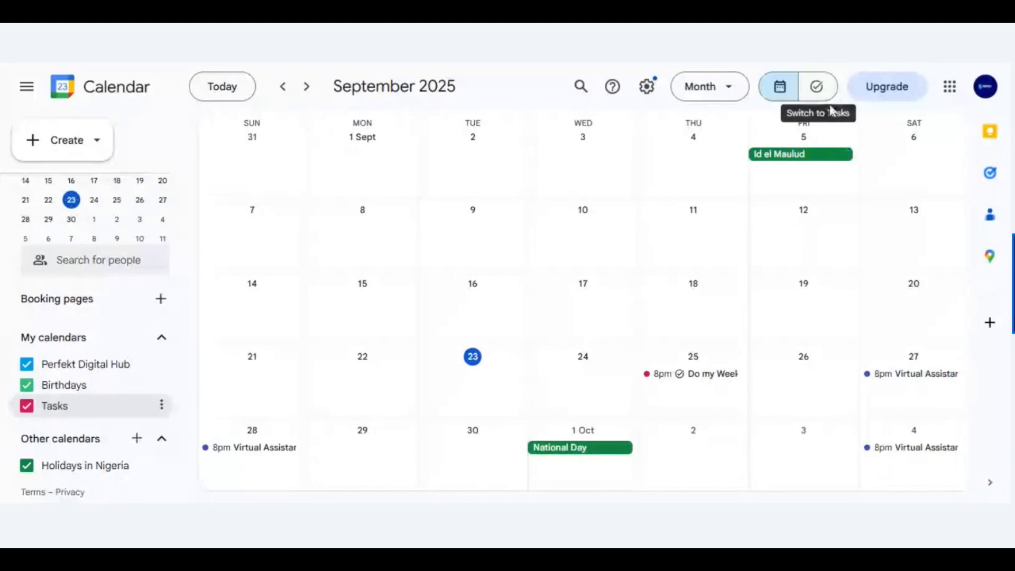
Open the Tasks view briefly and return to the month calendar
{"action": "left_click", "coordinate": [820, 91]}
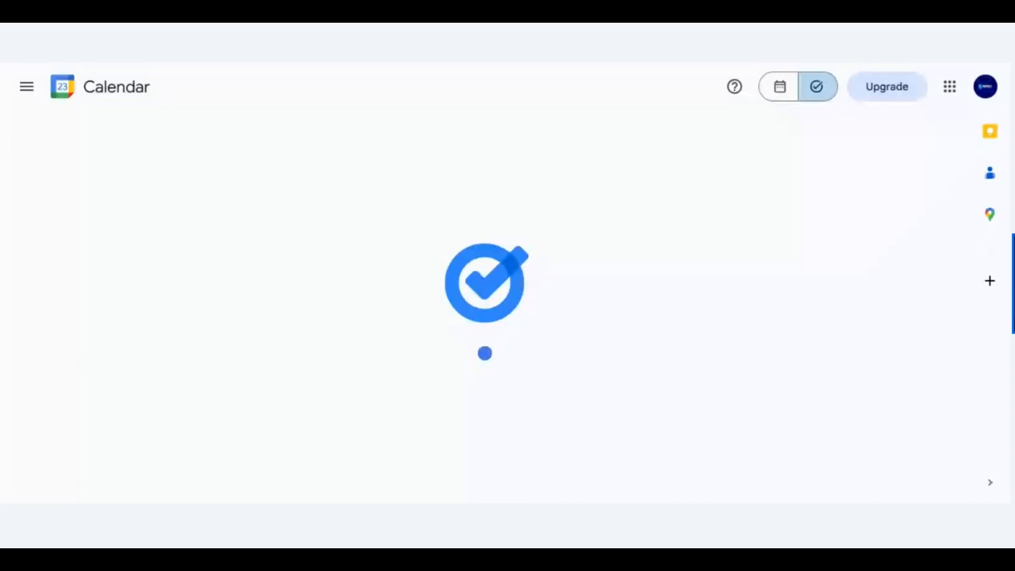
{"action": "left_click", "coordinate": [779, 90]}
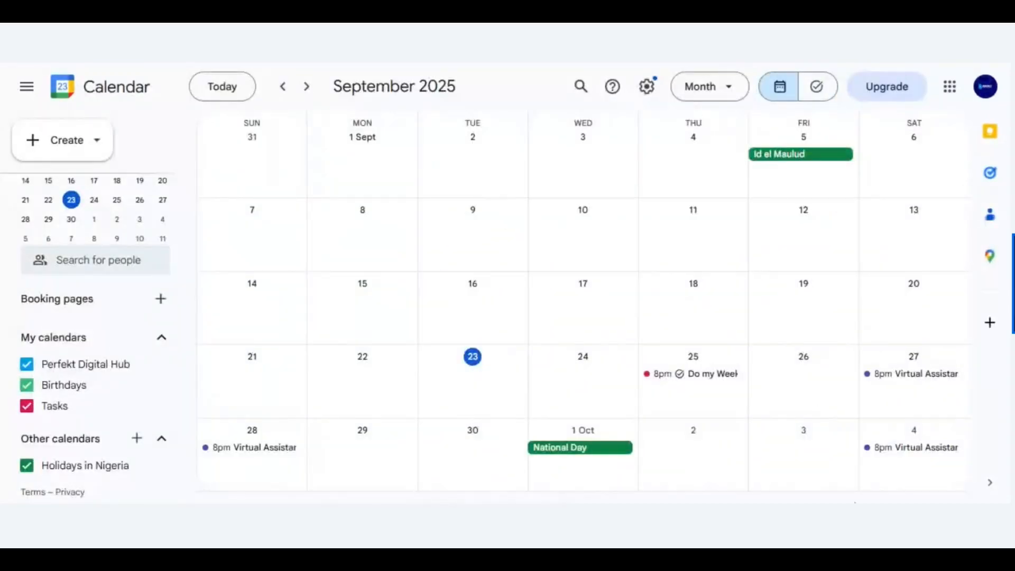
Create a new appointment schedule titled "Meeting with Client A"
{"action": "left_click", "coordinate": [97, 141]}
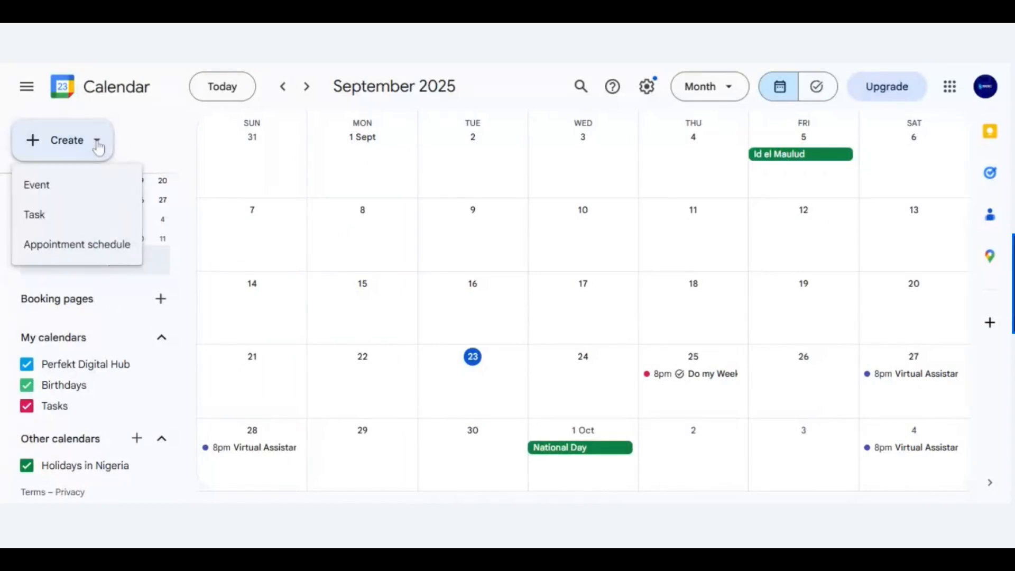
{"action": "left_click", "coordinate": [85, 248]}
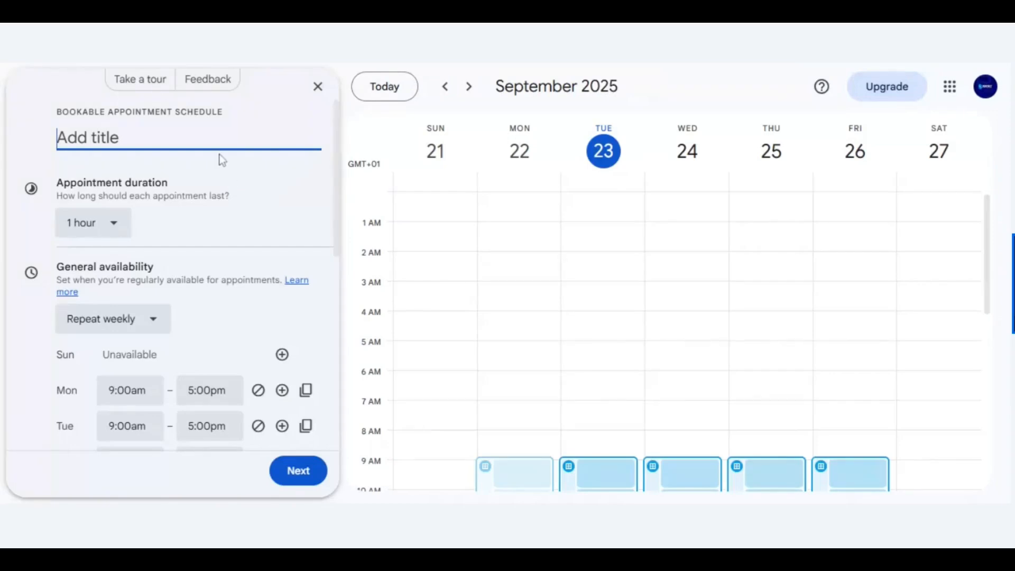
{"action": "left_click", "coordinate": [158, 138]}
{"action": "type", "text": "Meet"}
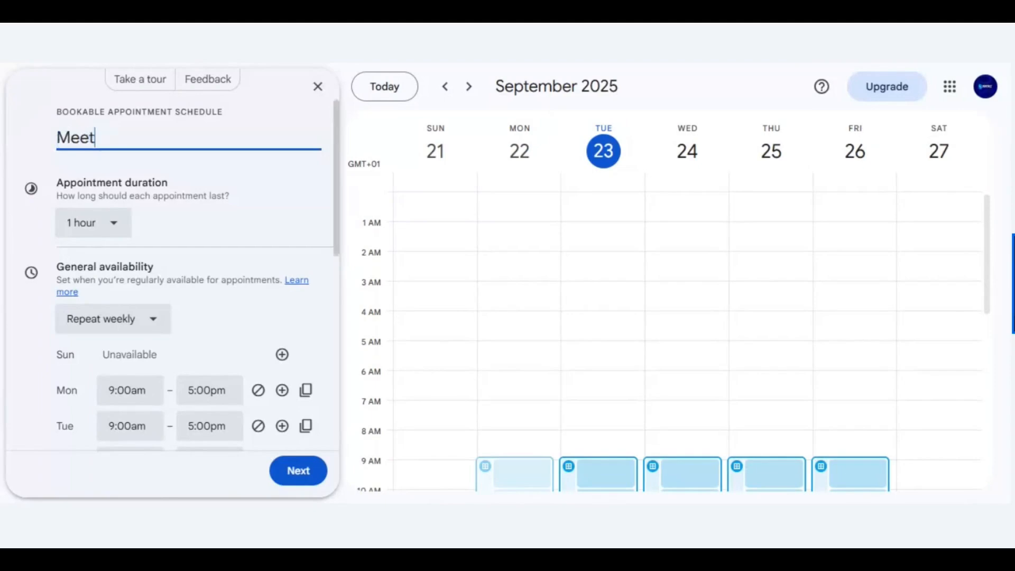
{"action": "type", "text": "ing with C"}
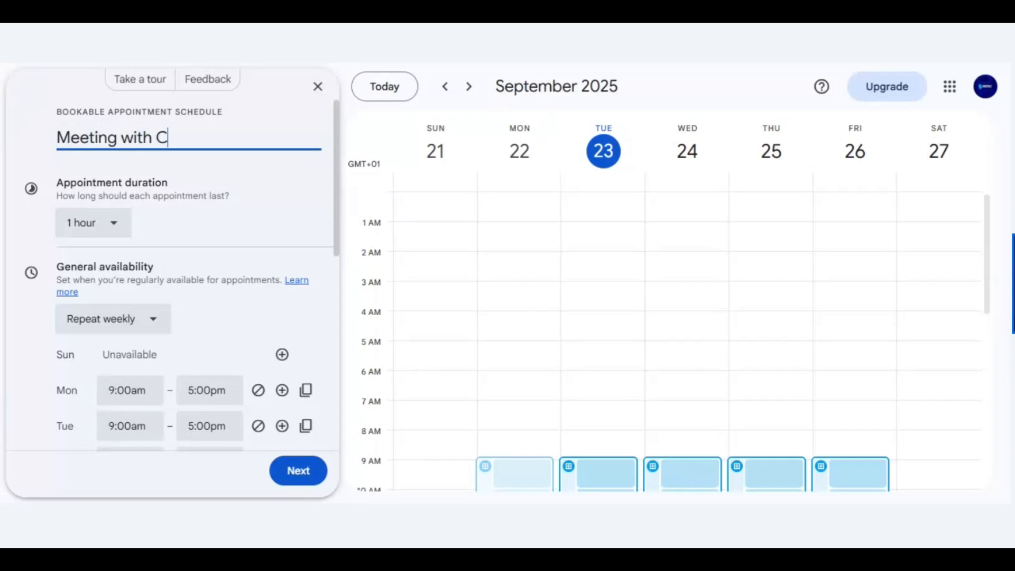
{"action": "type", "text": "lient A"}
Set the appointment duration to 2 hours and change the availability to "Does not repeat"
{"action": "left_click_drag", "start_coordinate": [158, 189], "coordinate": [143, 222]}
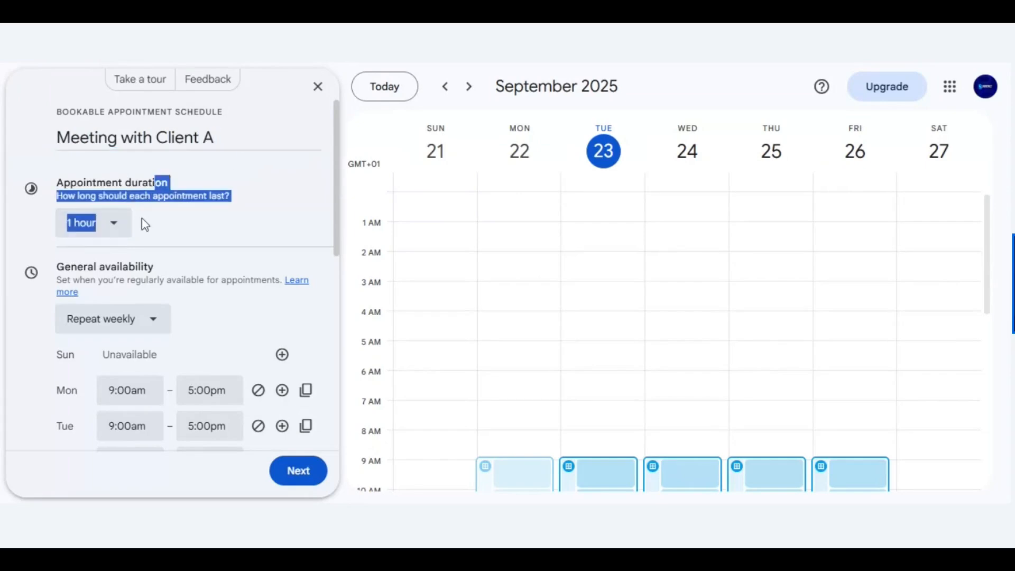
{"action": "left_click", "coordinate": [142, 217]}
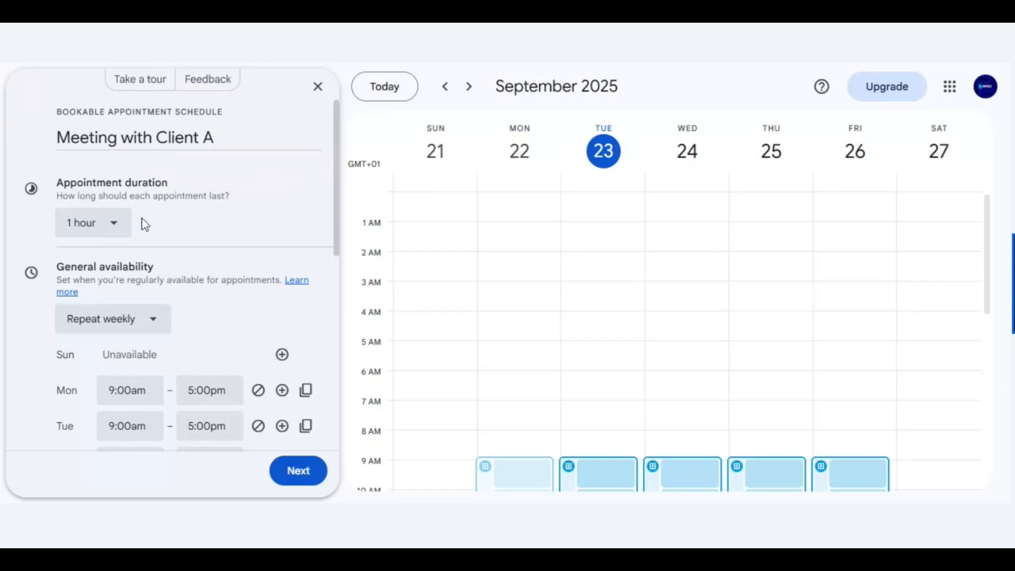
{"action": "left_click", "coordinate": [125, 227]}
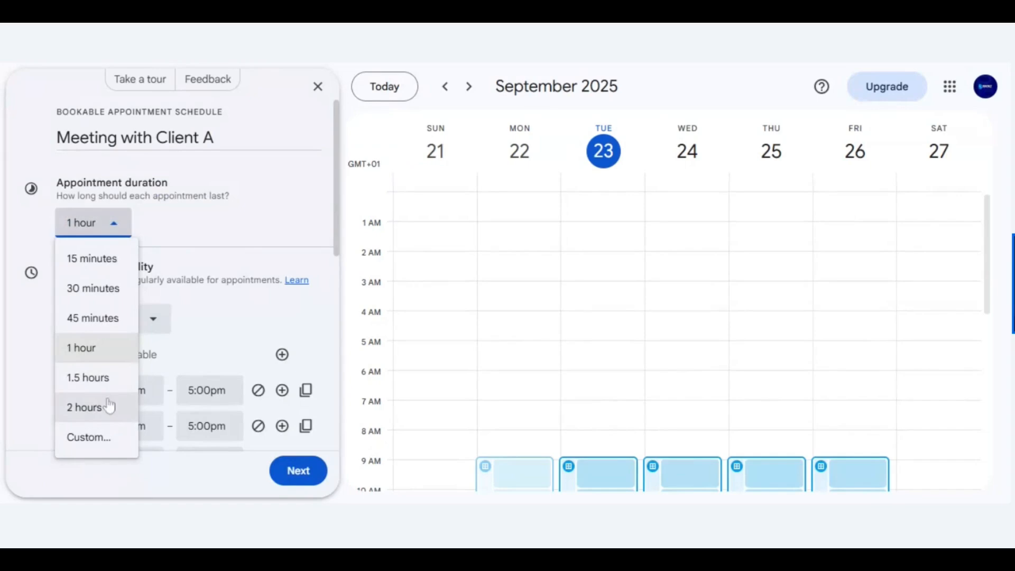
{"action": "left_click", "coordinate": [107, 377]}
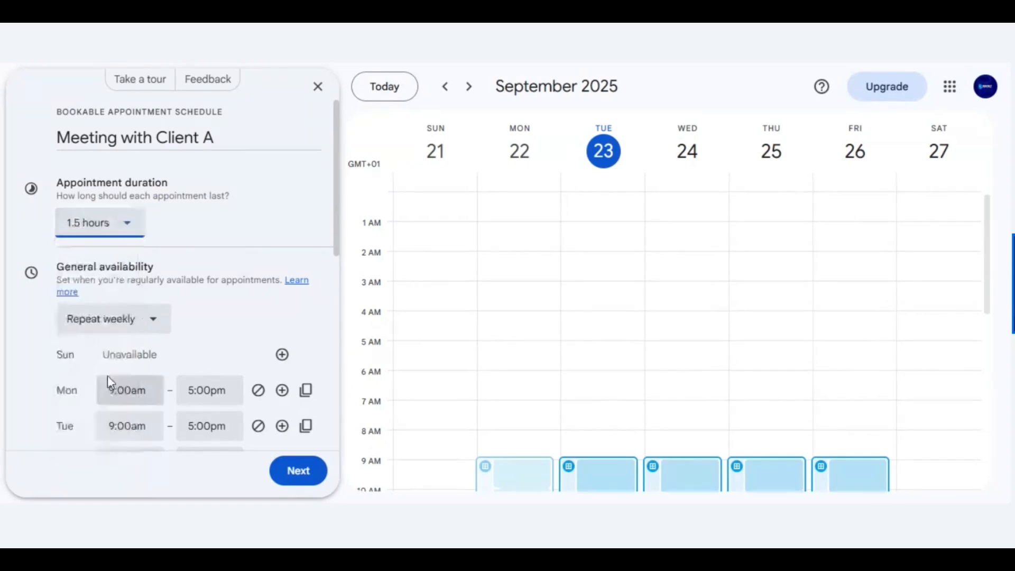
{"action": "left_click", "coordinate": [129, 229]}
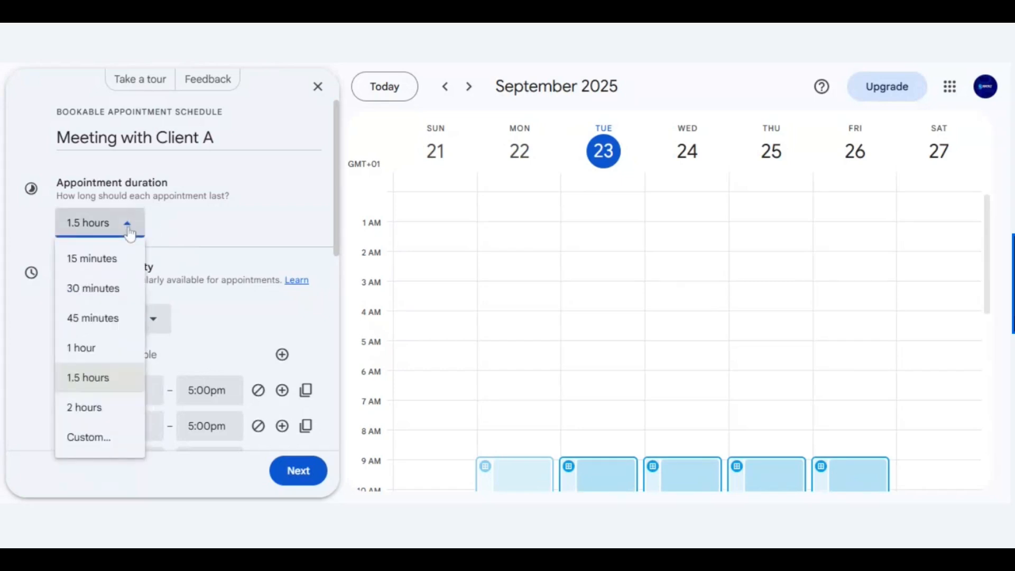
{"action": "left_click", "coordinate": [86, 411]}
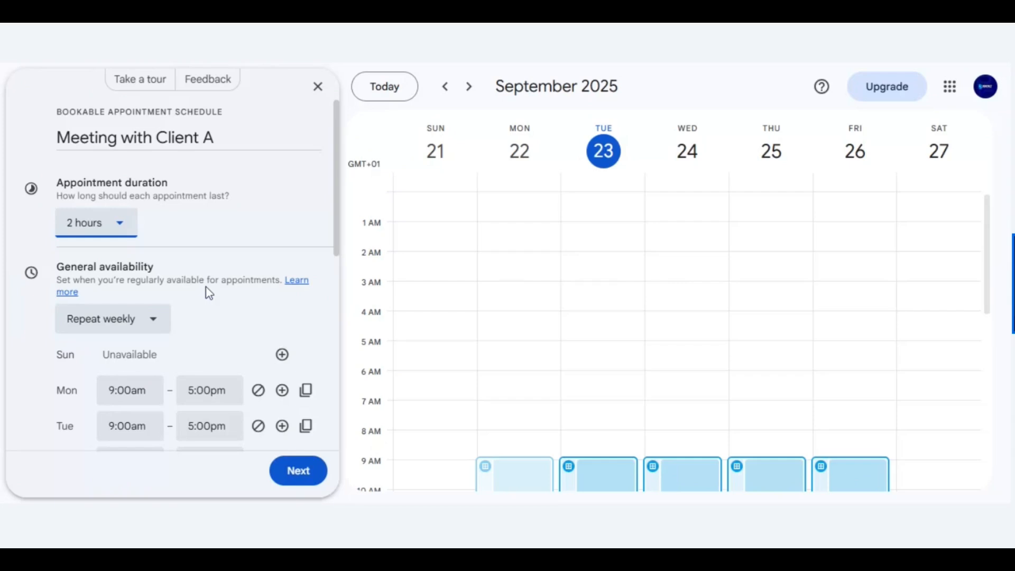
{"action": "left_click", "coordinate": [157, 319]}
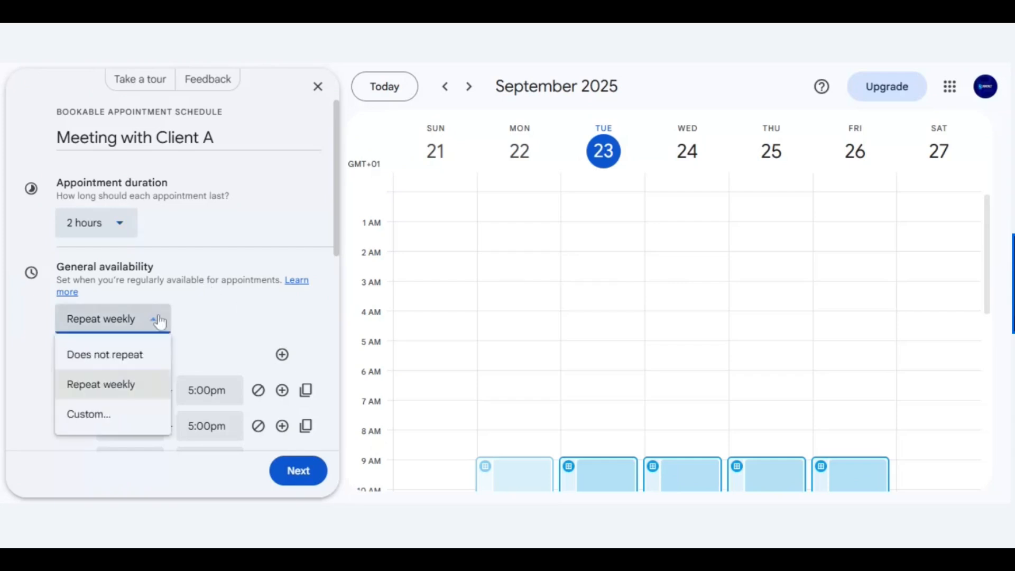
{"action": "left_click", "coordinate": [157, 367]}
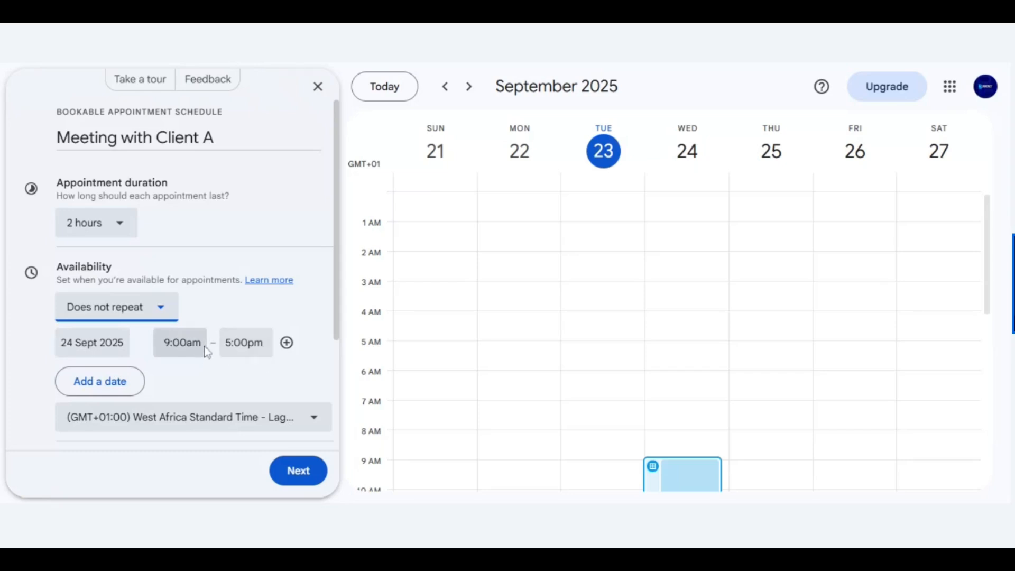
Examine the schedule's availability, scheduling window, booked appointment settings and calendar availability options
{"action": "left_click_drag", "start_coordinate": [337, 297], "coordinate": [338, 297]}
{"action": "scroll", "coordinate": [174, 359], "scroll_direction": "down", "scroll_amount": 1}
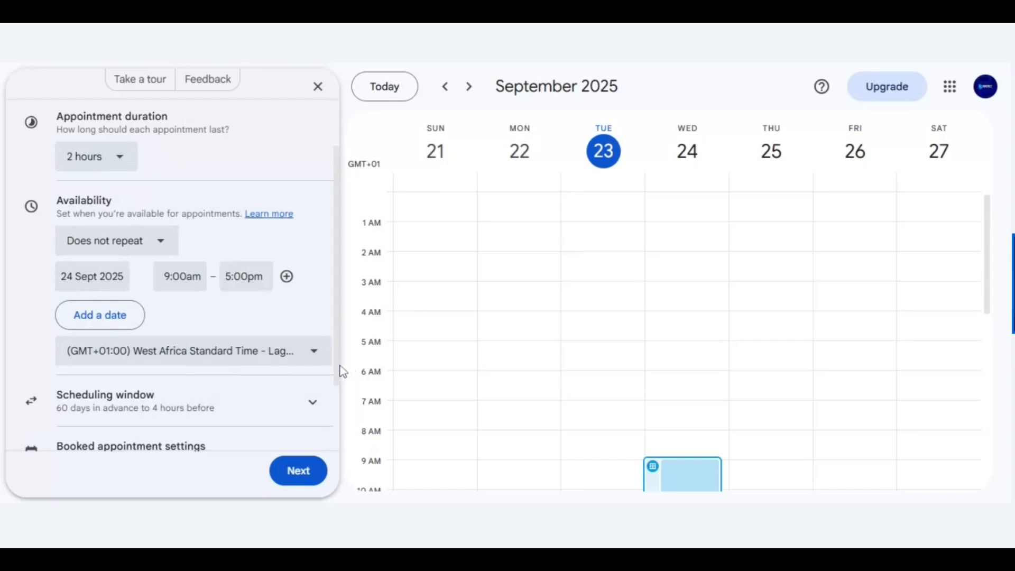
{"action": "left_click_drag", "start_coordinate": [335, 379], "coordinate": [336, 417]}
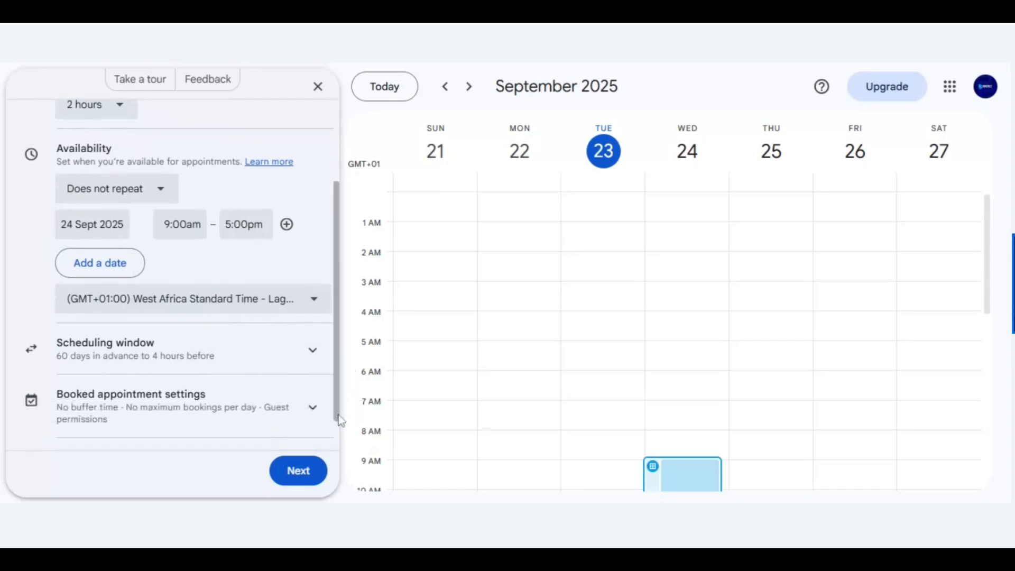
{"action": "left_click", "coordinate": [312, 353]}
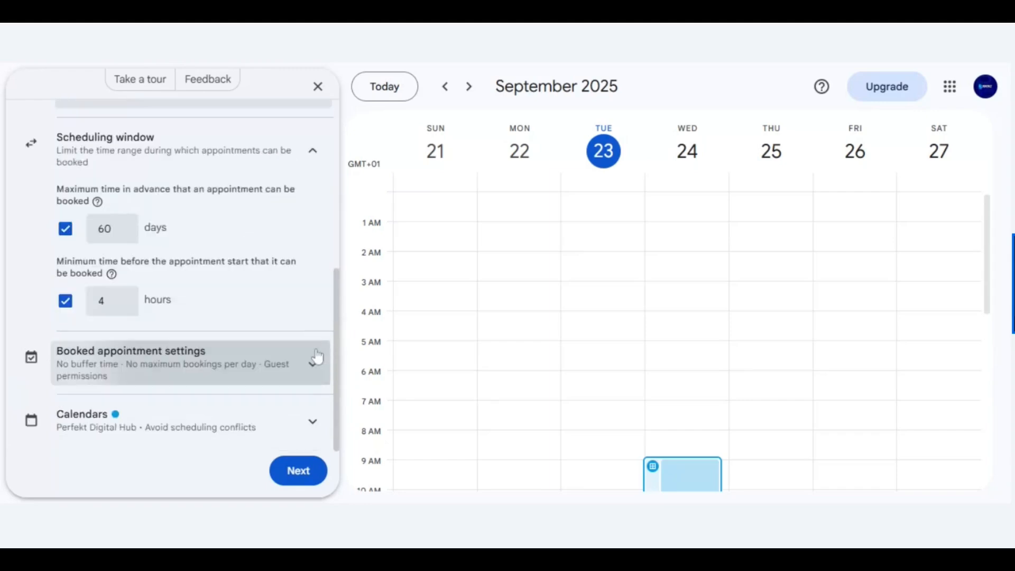
{"action": "left_click", "coordinate": [317, 358]}
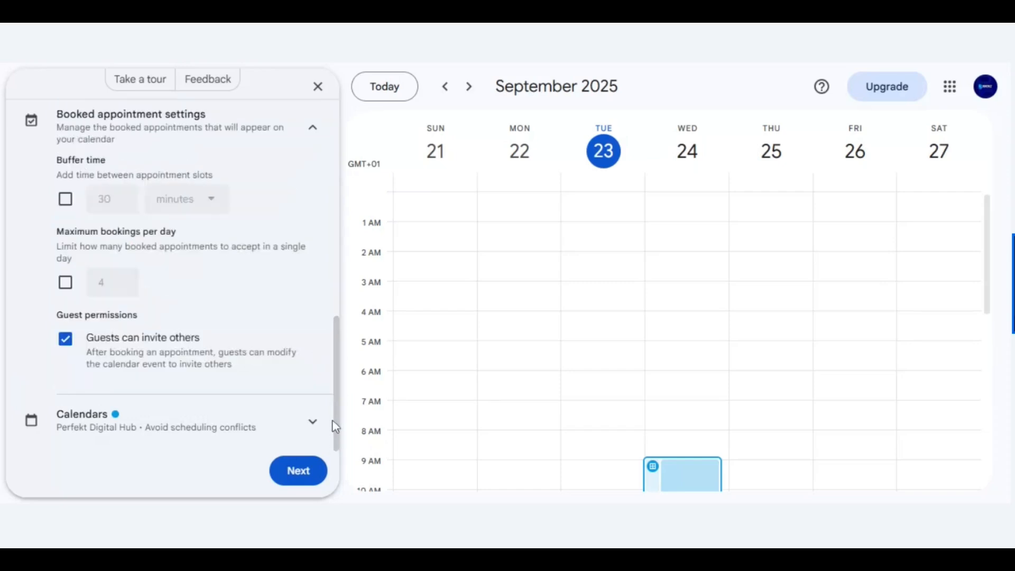
{"action": "left_click_drag", "start_coordinate": [338, 397], "coordinate": [340, 306]}
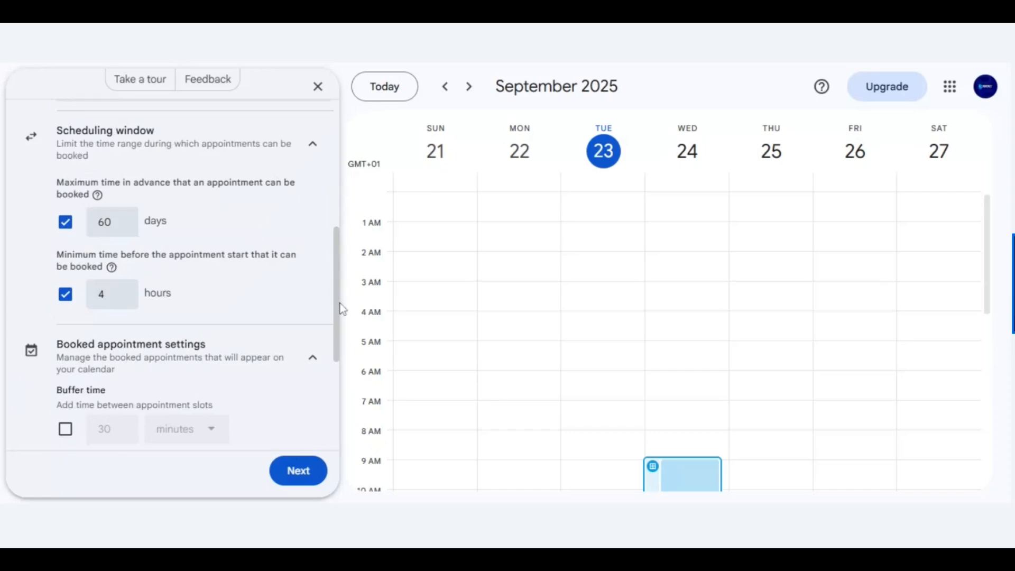
{"action": "left_click", "coordinate": [313, 360]}
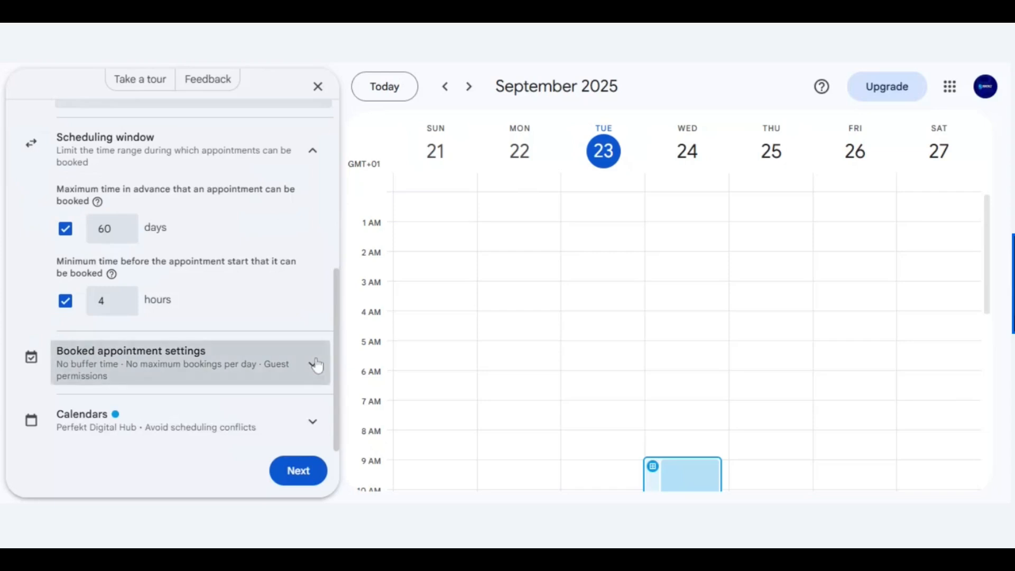
{"action": "left_click", "coordinate": [317, 365]}
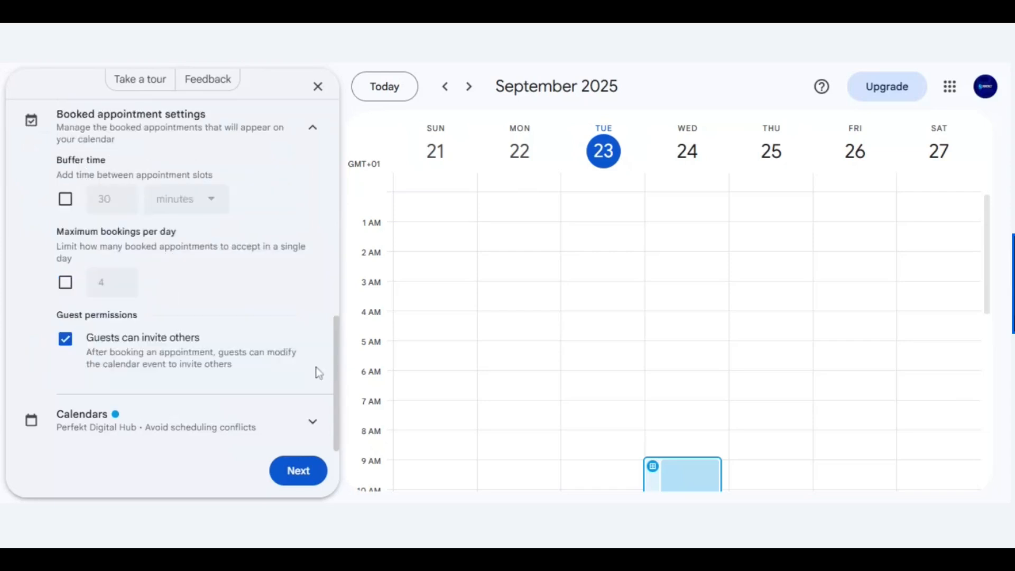
{"action": "left_click", "coordinate": [312, 136]}
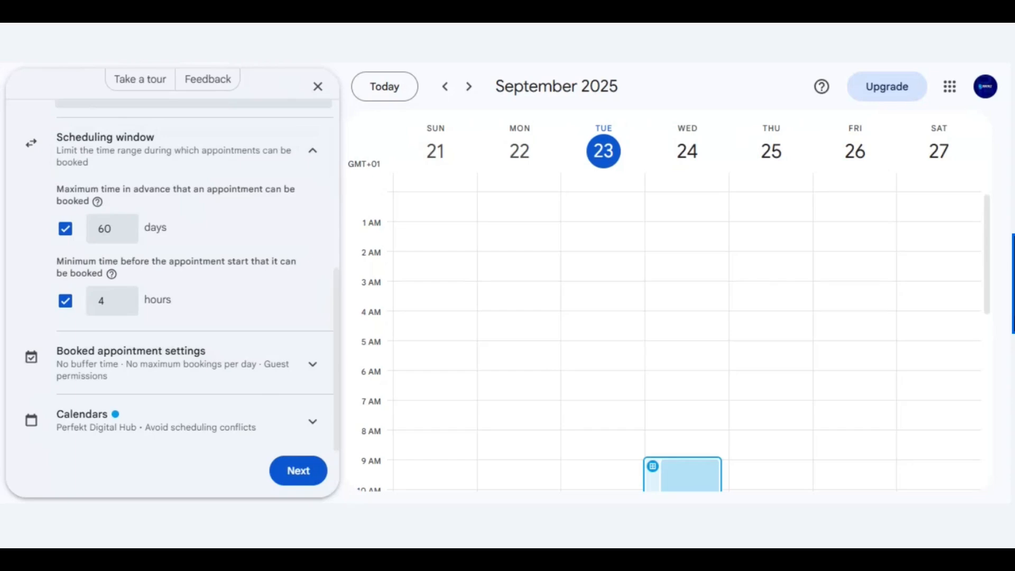
{"action": "left_click", "coordinate": [312, 423]}
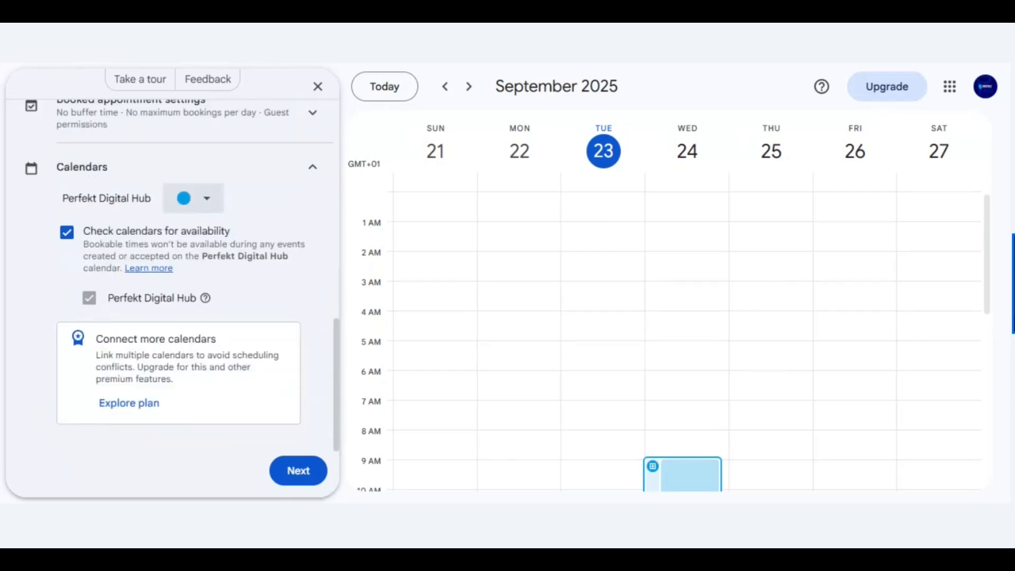
{"action": "mouse_move", "coordinate": [207, 299]}
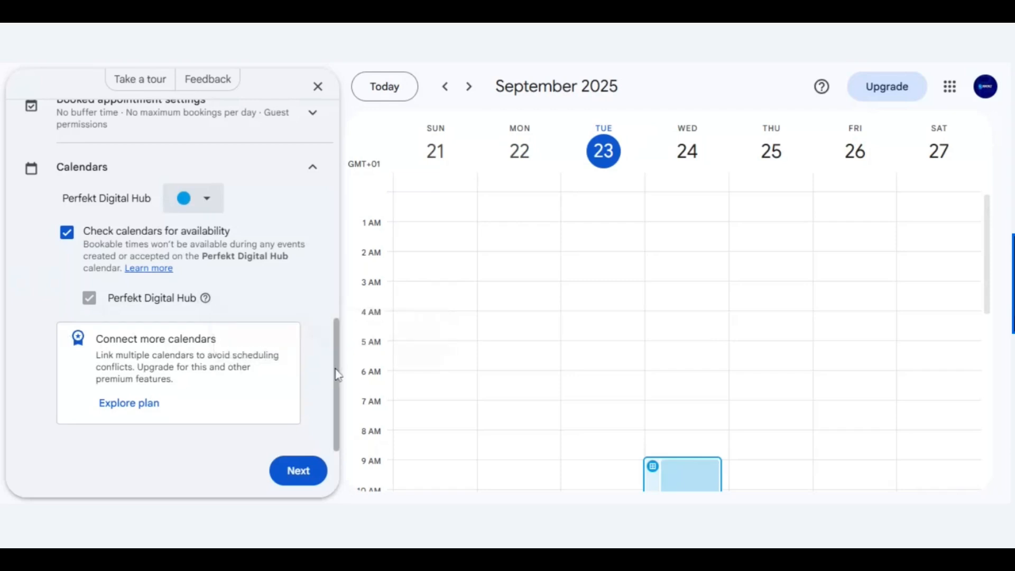
{"action": "scroll", "coordinate": [335, 321], "scroll_direction": "up", "scroll_amount": 1}
{"action": "scroll", "coordinate": [334, 321], "scroll_direction": "up", "scroll_amount": 10}
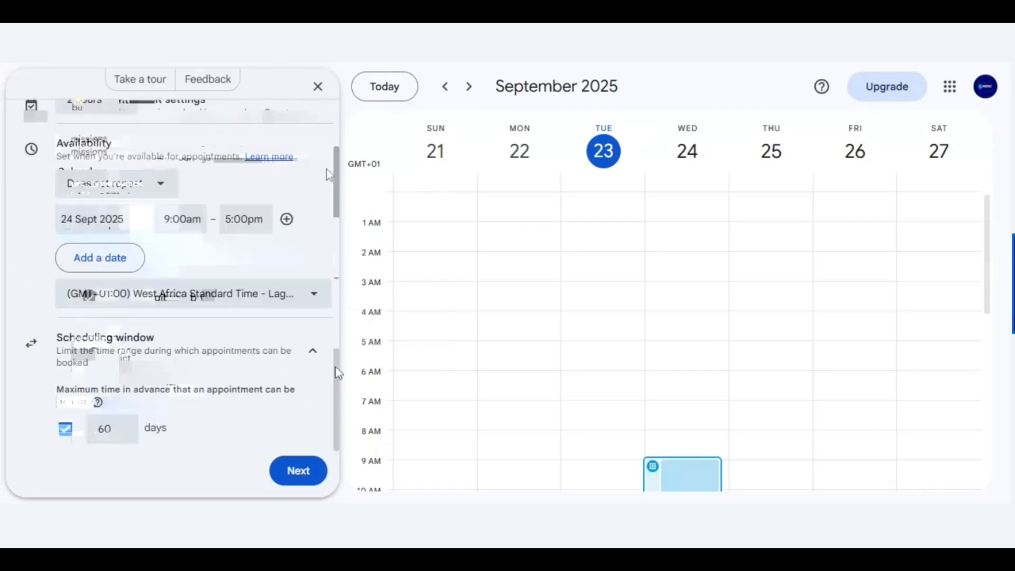
{"action": "double_click", "coordinate": [84, 219]}
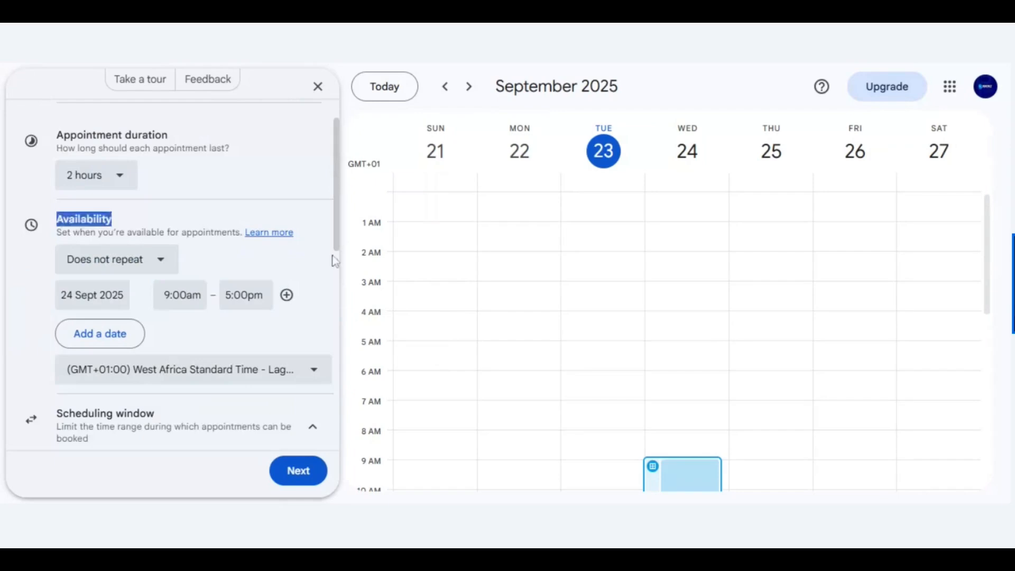
{"action": "left_click", "coordinate": [324, 294], "text": "shift"}
{"action": "left_click", "coordinate": [319, 206]}
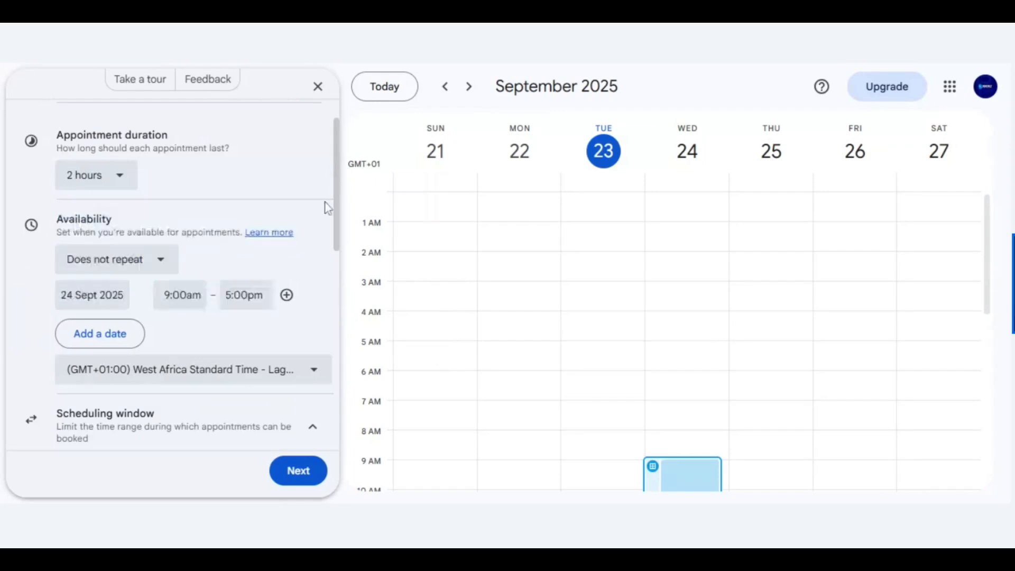
Set the maximum time in advance that an appointment can be booked to 55 days
{"action": "left_click_drag", "start_coordinate": [335, 224], "coordinate": [332, 290]}
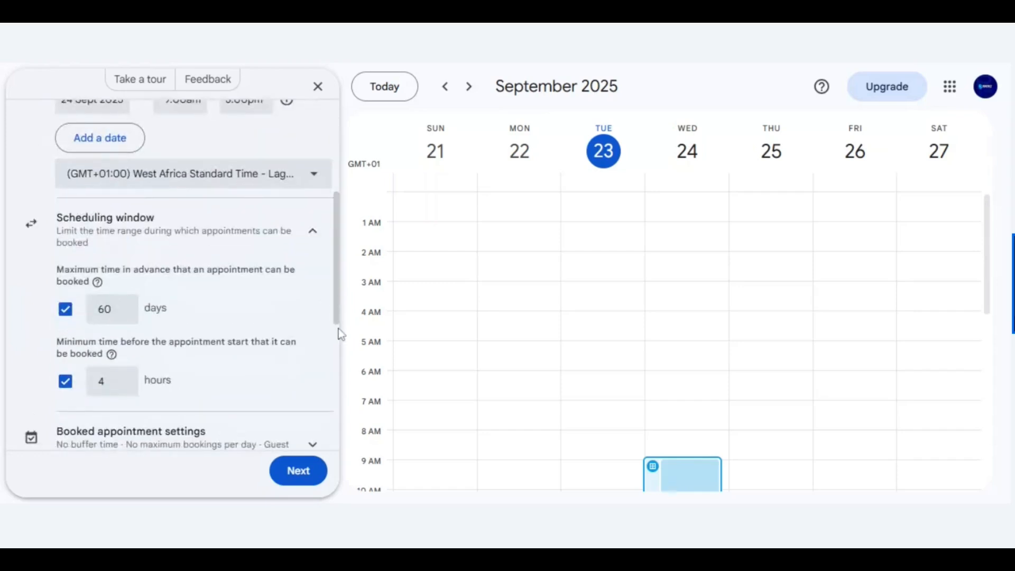
{"action": "mouse_move", "coordinate": [337, 319]}
{"action": "left_mouse_down"}
{"action": "mouse_move", "coordinate": [339, 344]}
{"action": "mouse_move", "coordinate": [339, 316]}
{"action": "left_mouse_up"}
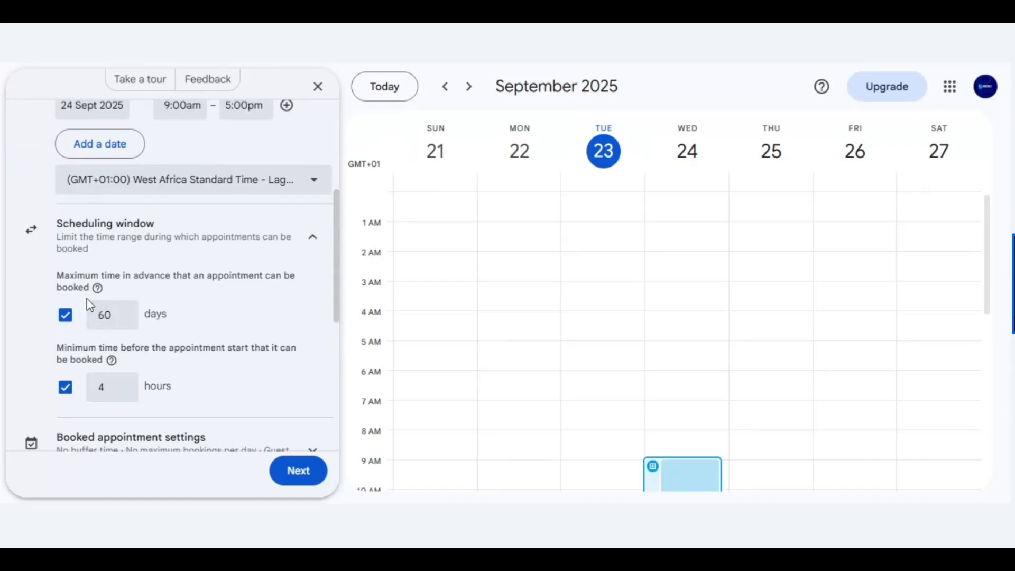
{"action": "left_click", "coordinate": [121, 312]}
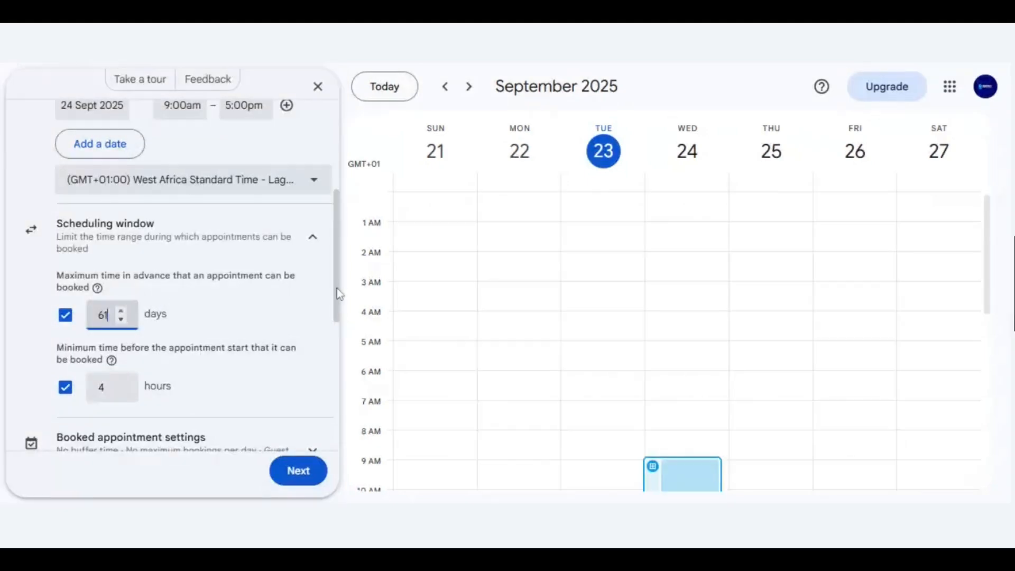
{"action": "key", "text": "BackSpace"}
{"action": "key", "text": "BackSpace"}
{"action": "type", "text": "57"}
{"action": "key", "text": "Down"}
{"action": "key", "text": "Down"}
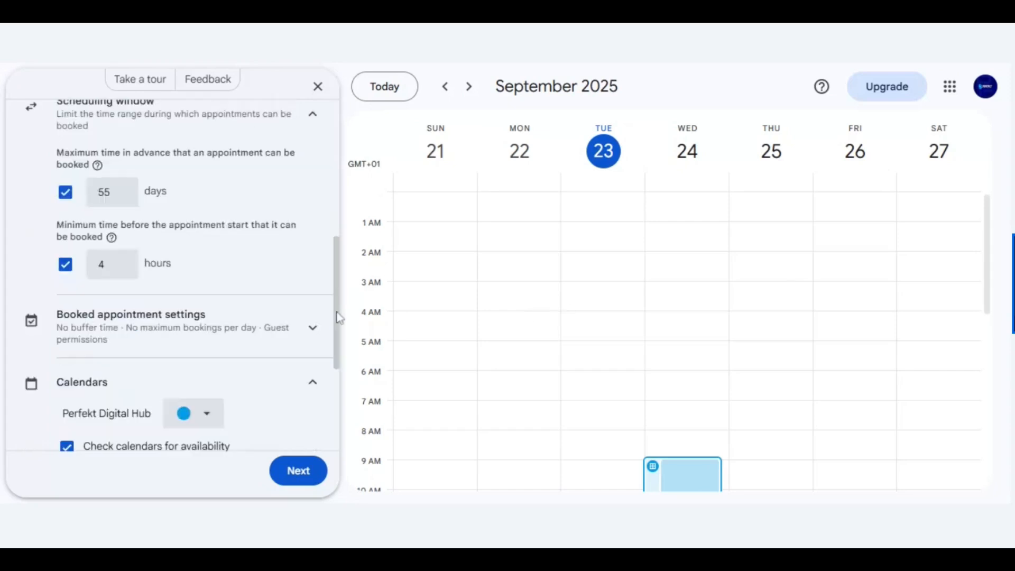
{"action": "left_click_drag", "start_coordinate": [337, 312], "coordinate": [320, 150]}
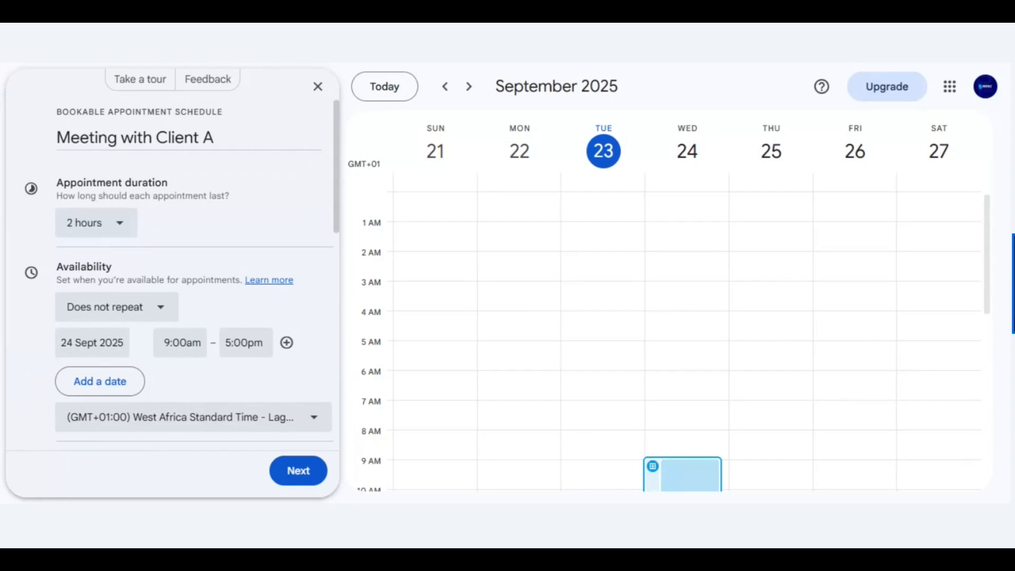
{"action": "scroll", "coordinate": [338, 207], "scroll_direction": "down", "scroll_amount": 1}
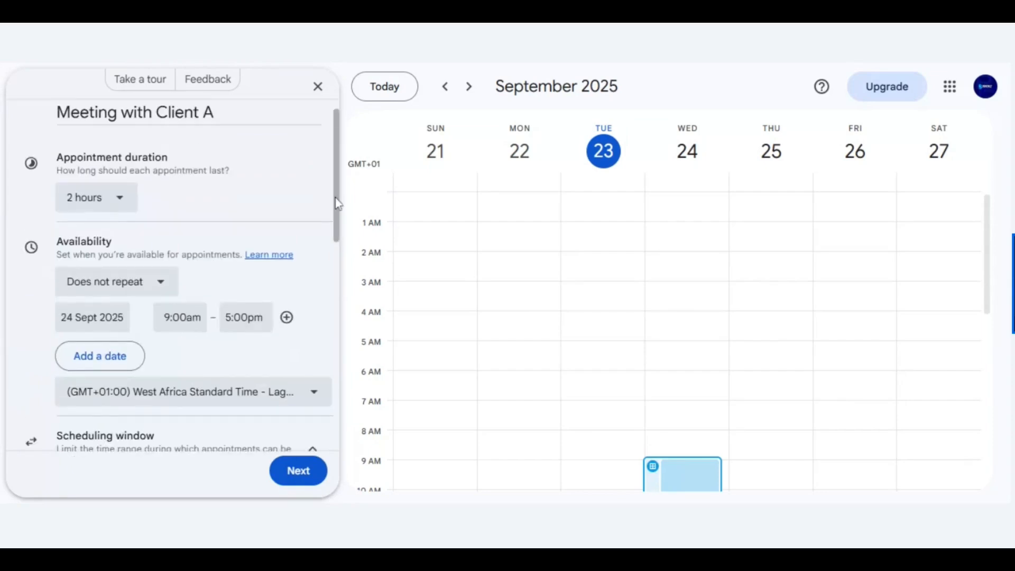
{"action": "scroll", "coordinate": [337, 190], "scroll_direction": "up", "scroll_amount": 1}
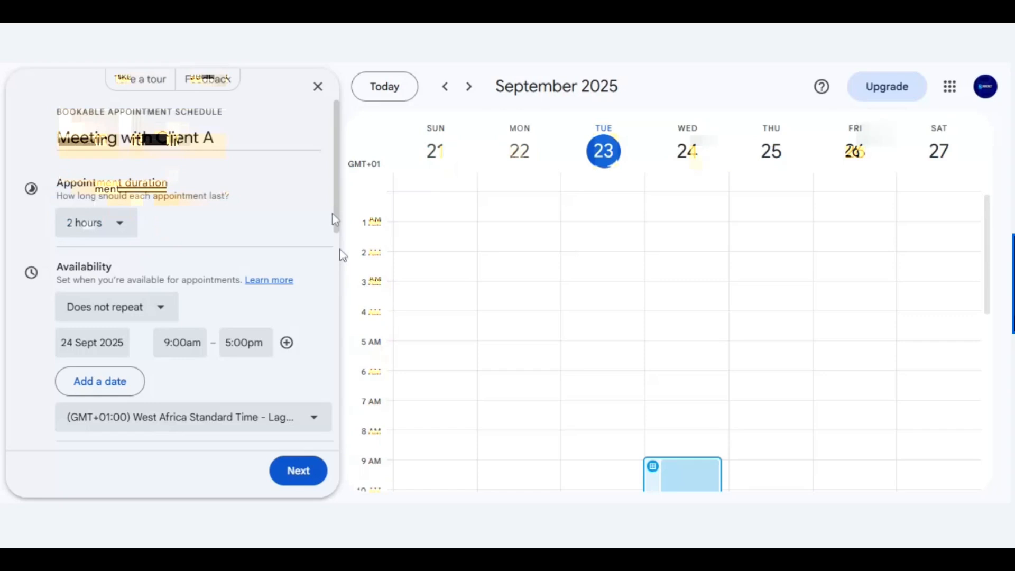
{"action": "left_click_drag", "start_coordinate": [335, 214], "coordinate": [337, 438]}
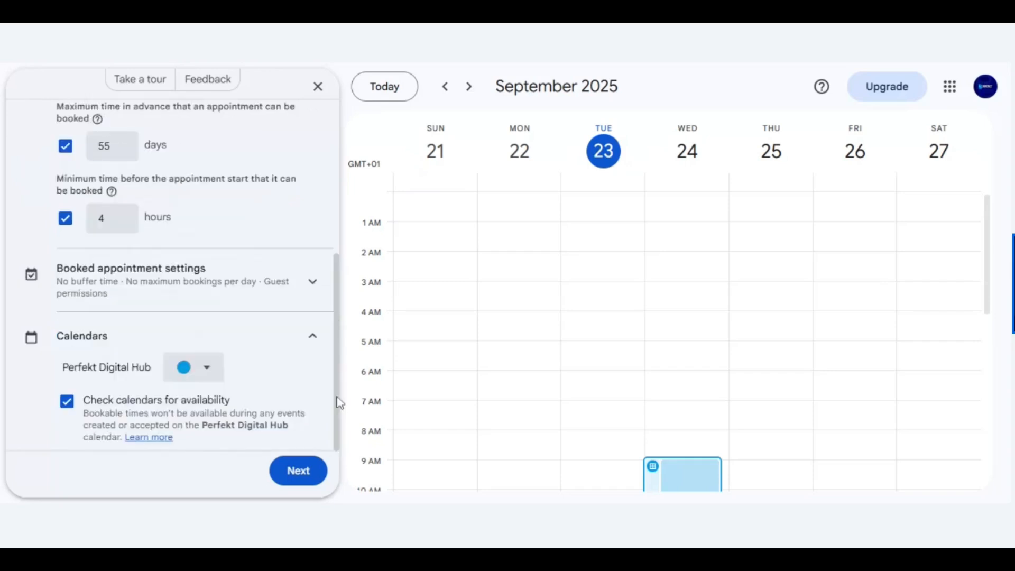
Set the maximum time in advance that an appointment can be booked to 3 days in the scheduling window
{"action": "left_click_drag", "start_coordinate": [340, 403], "coordinate": [335, 286]}
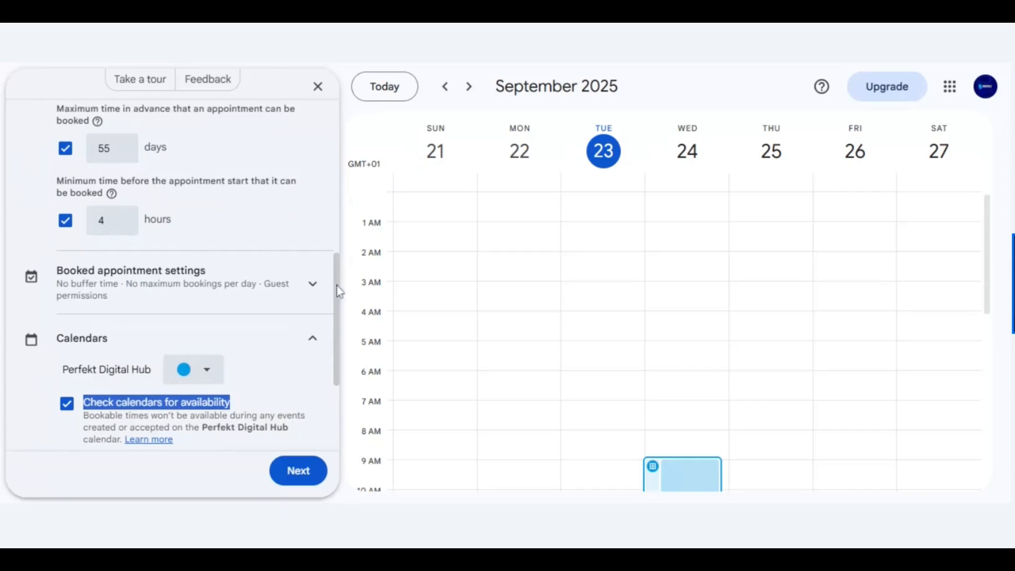
{"action": "left_click_drag", "start_coordinate": [340, 290], "coordinate": [334, 110]}
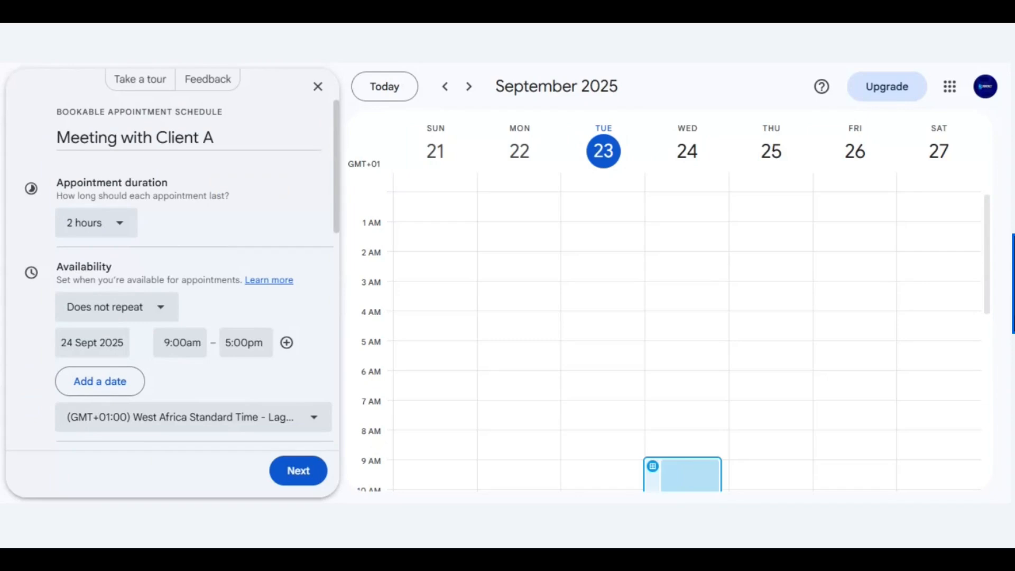
{"action": "left_click_drag", "start_coordinate": [340, 163], "coordinate": [336, 259]}
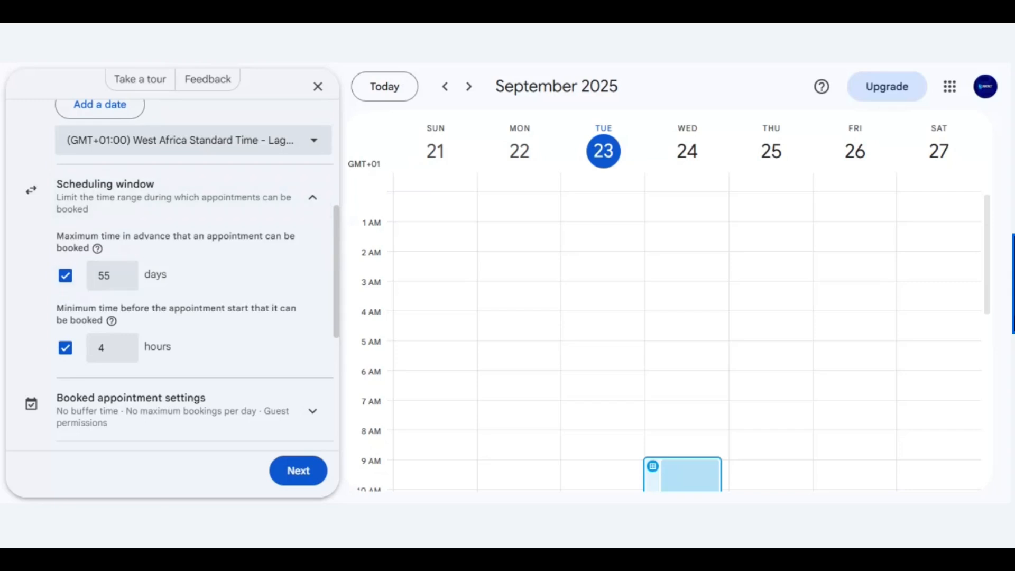
{"action": "mouse_move", "coordinate": [98, 254]}
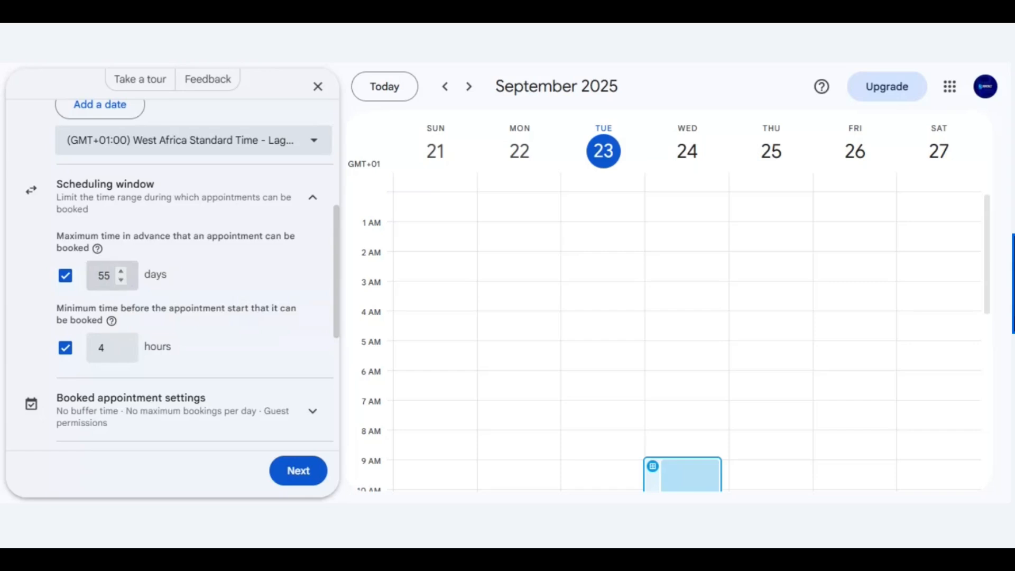
{"action": "double_click", "coordinate": [104, 275]}
{"action": "type", "text": "333"}
{"action": "key", "text": "ctrl+a"}
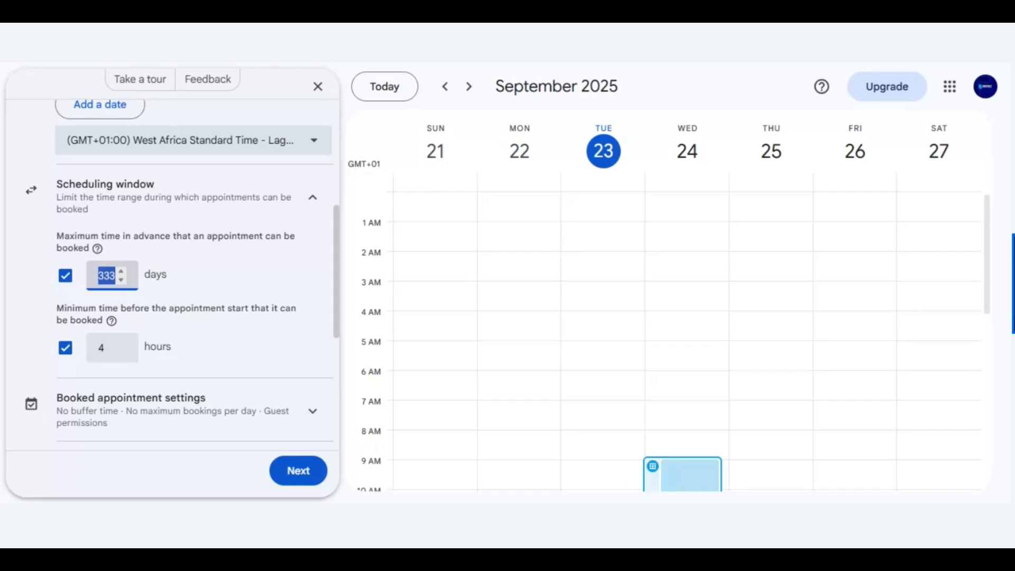
{"action": "type", "text": "3"}
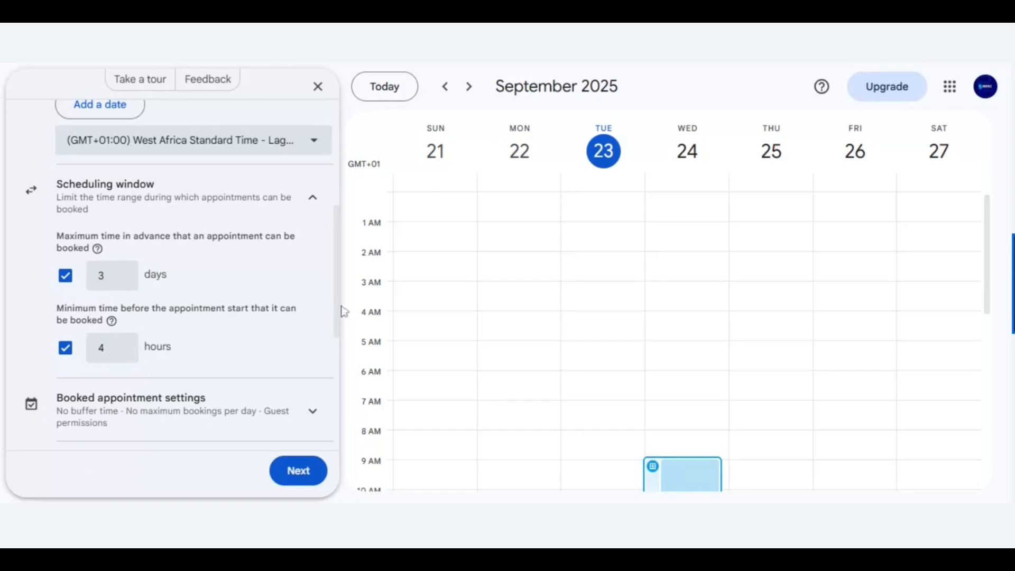
Examine the booked appointment settings for buffer time, maximum bookings and guest permissions, plus the calendar availability options
{"action": "left_click_drag", "start_coordinate": [342, 317], "coordinate": [326, 248]}
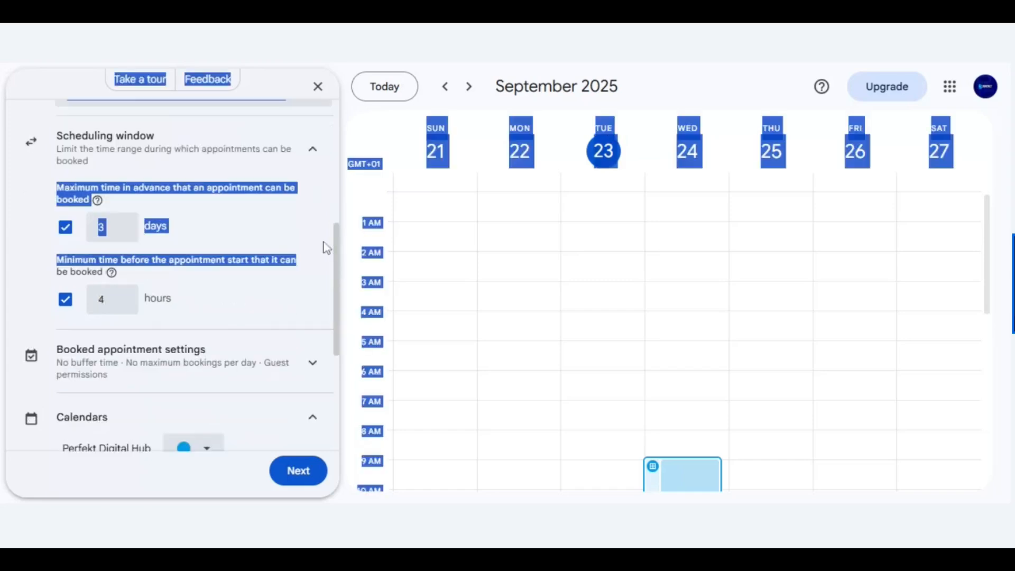
{"action": "left_click", "coordinate": [334, 269]}
{"action": "left_click_drag", "start_coordinate": [335, 285], "coordinate": [337, 308]}
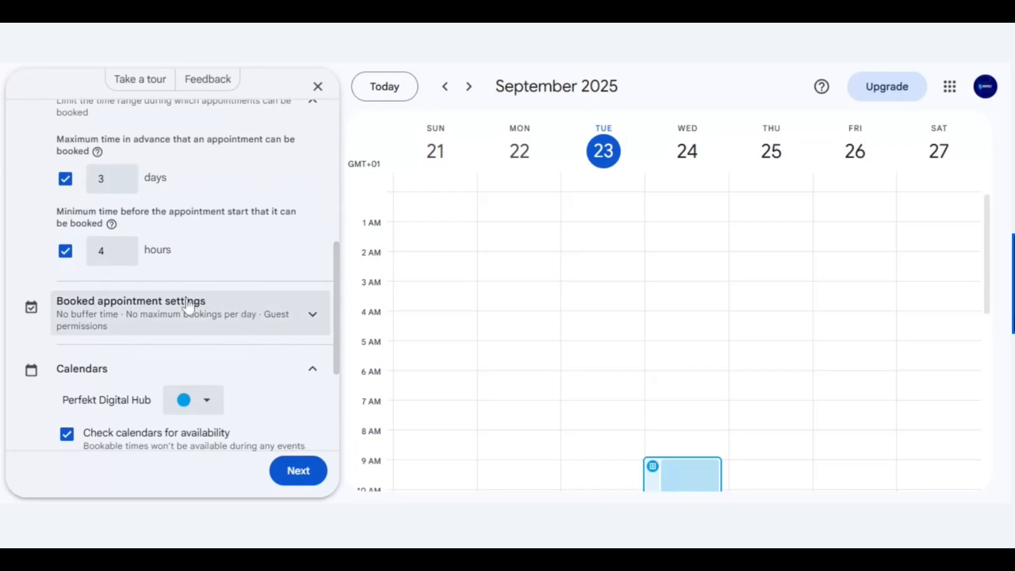
{"action": "left_click", "coordinate": [312, 325]}
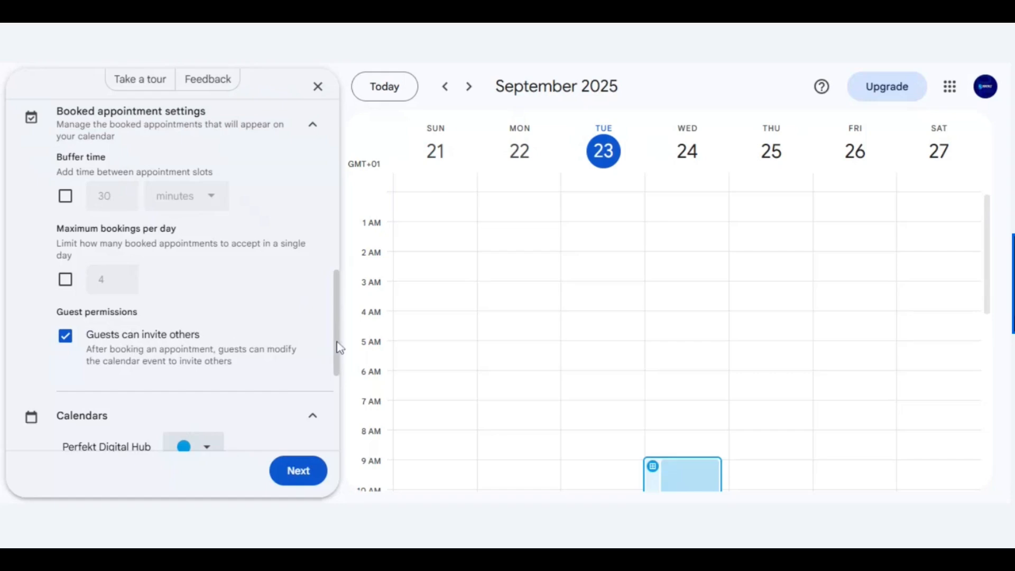
{"action": "left_click_drag", "start_coordinate": [340, 347], "coordinate": [301, 323]}
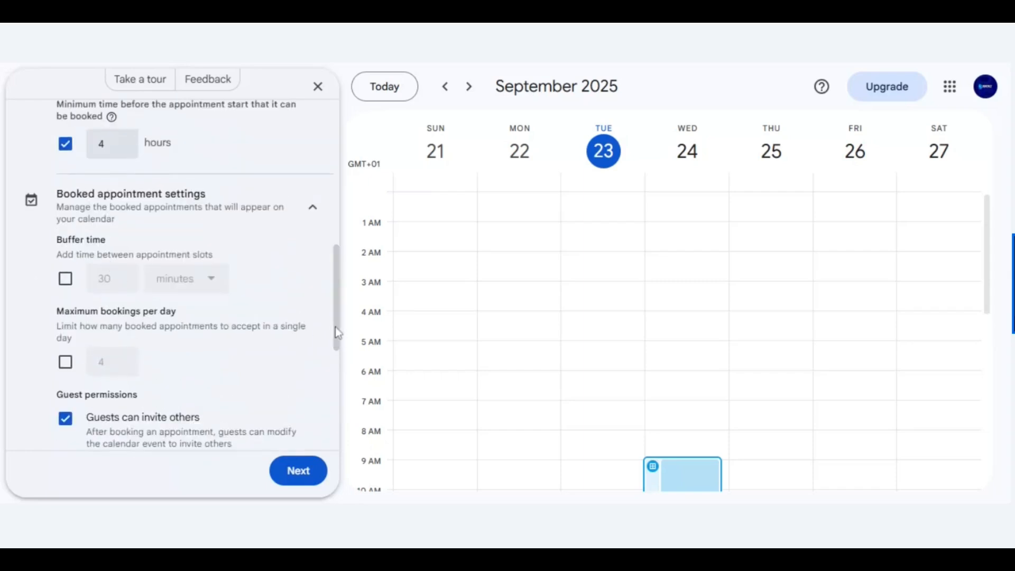
{"action": "scroll", "coordinate": [337, 341], "scroll_direction": "down", "scroll_amount": 1}
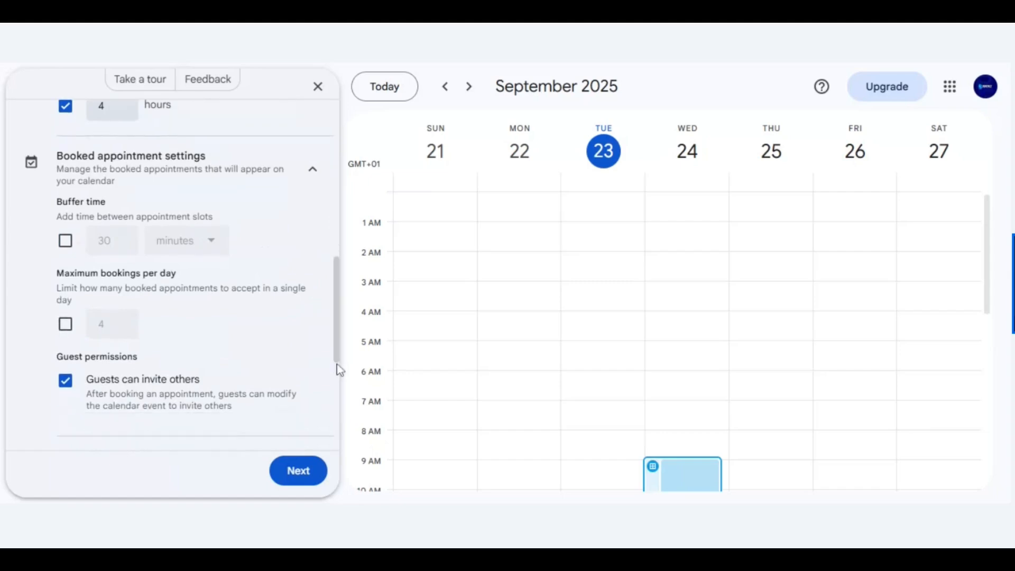
{"action": "left_click_drag", "start_coordinate": [337, 341], "coordinate": [342, 407]}
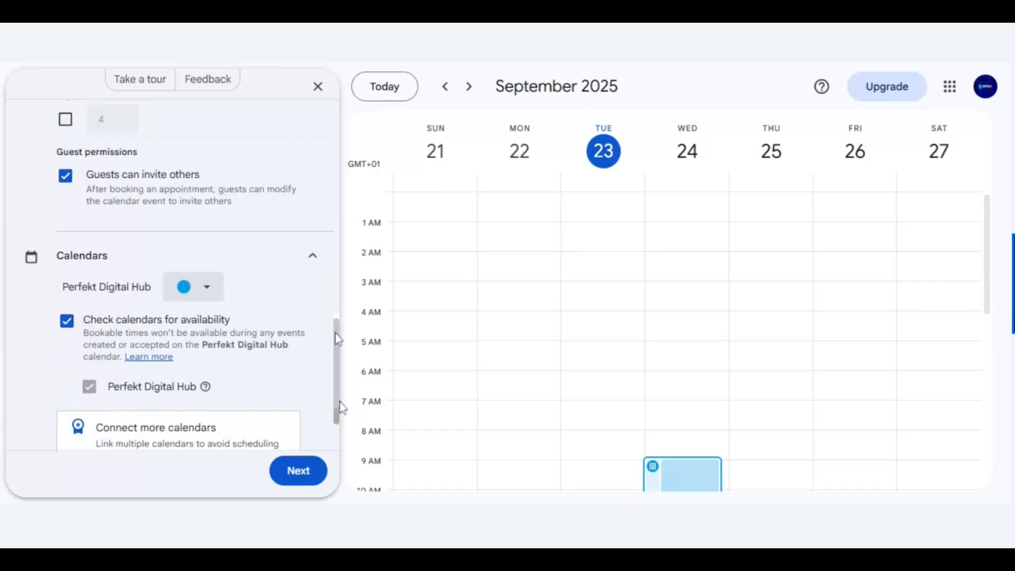
{"action": "scroll", "coordinate": [342, 407], "scroll_direction": "down", "scroll_amount": 1}
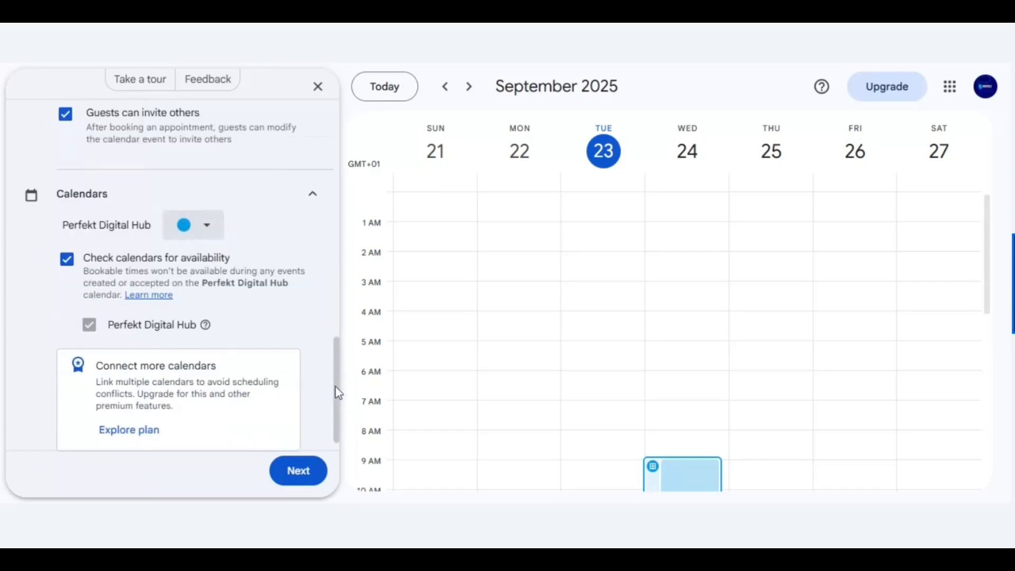
{"action": "scroll", "coordinate": [342, 422], "scroll_direction": "down", "scroll_amount": 1}
Continue to the booking page details and set the location and conferencing to Google Meet video conferencing
{"action": "left_click", "coordinate": [304, 473]}
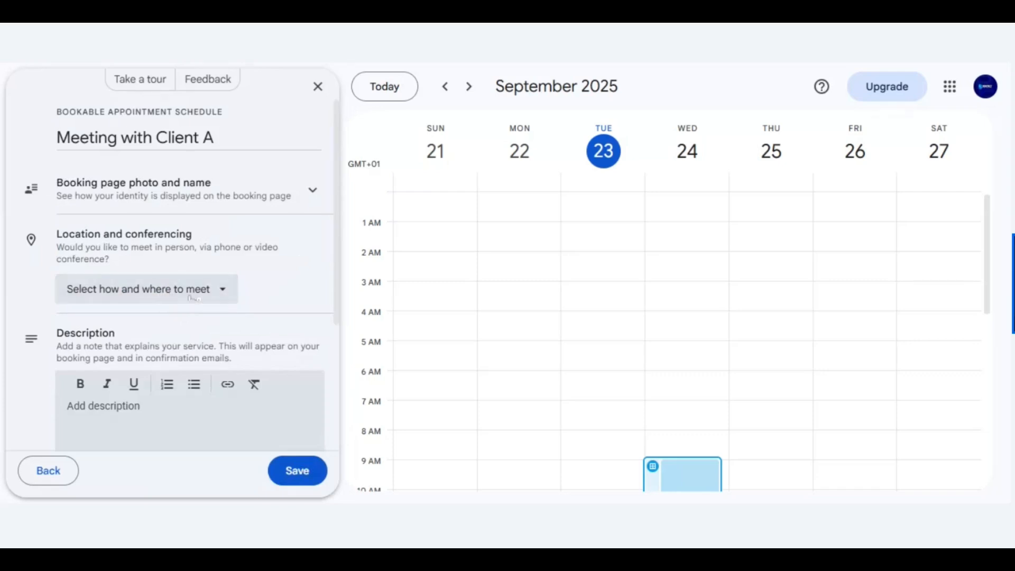
{"action": "left_click", "coordinate": [227, 296]}
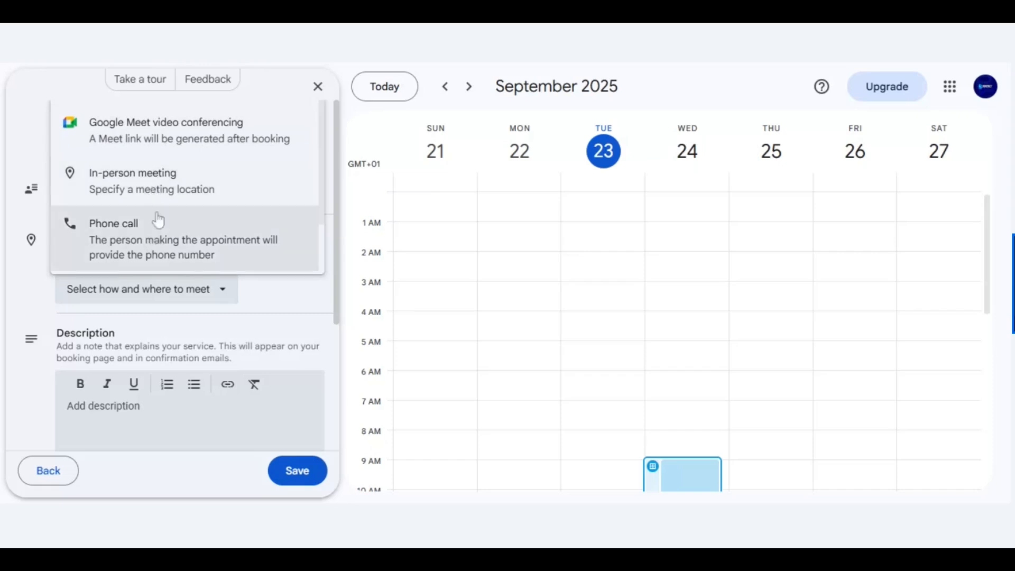
{"action": "left_click", "coordinate": [170, 140]}
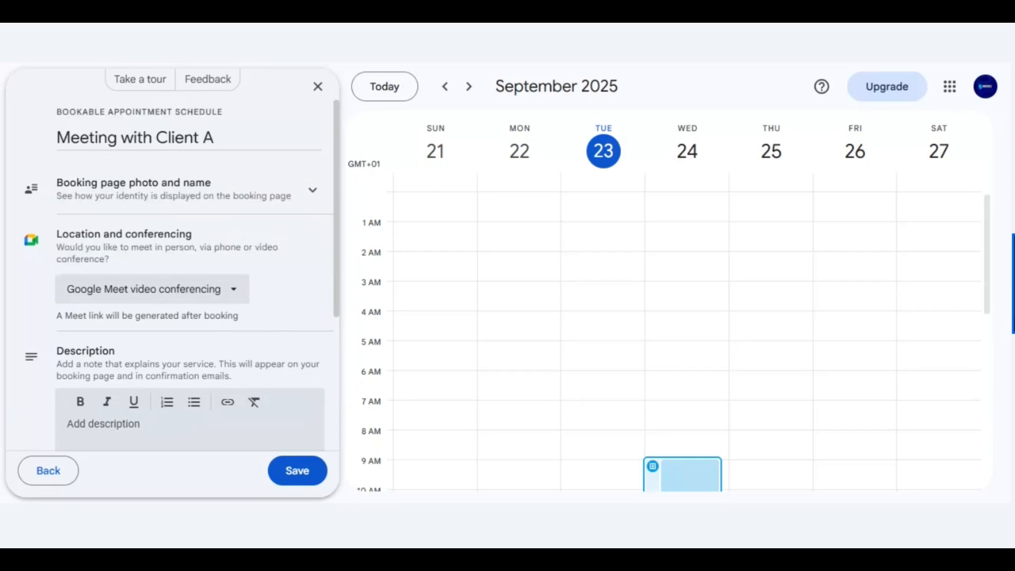
Add a required phone number item to the booking form
{"action": "scroll", "coordinate": [328, 268], "scroll_direction": "down", "scroll_amount": 1}
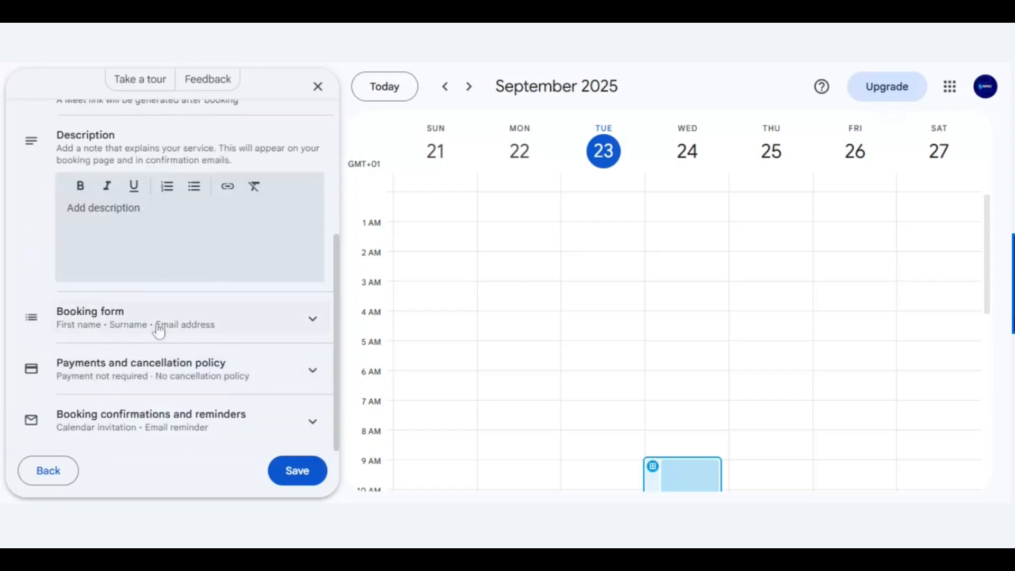
{"action": "left_click", "coordinate": [314, 324]}
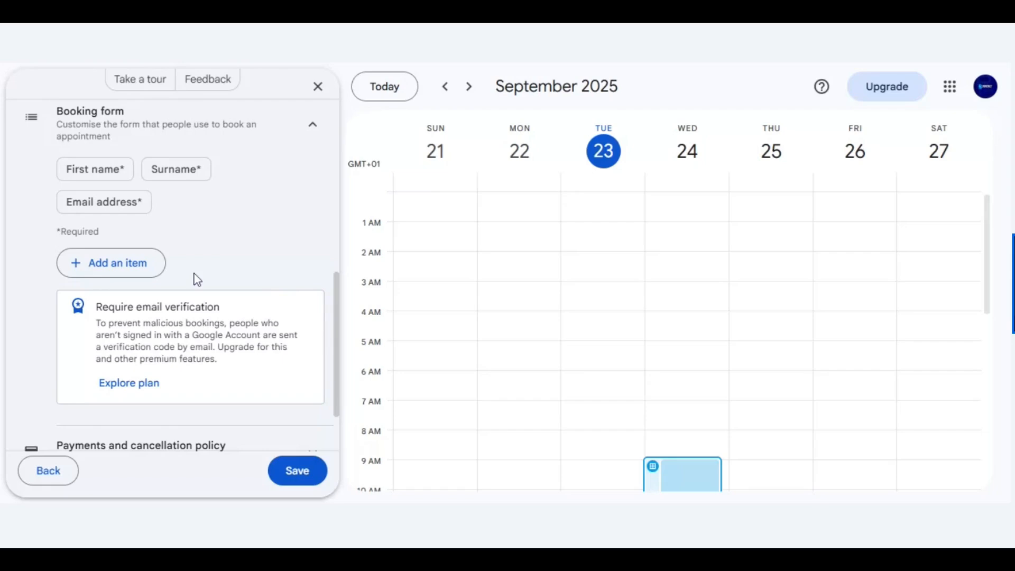
{"action": "left_click", "coordinate": [161, 272]}
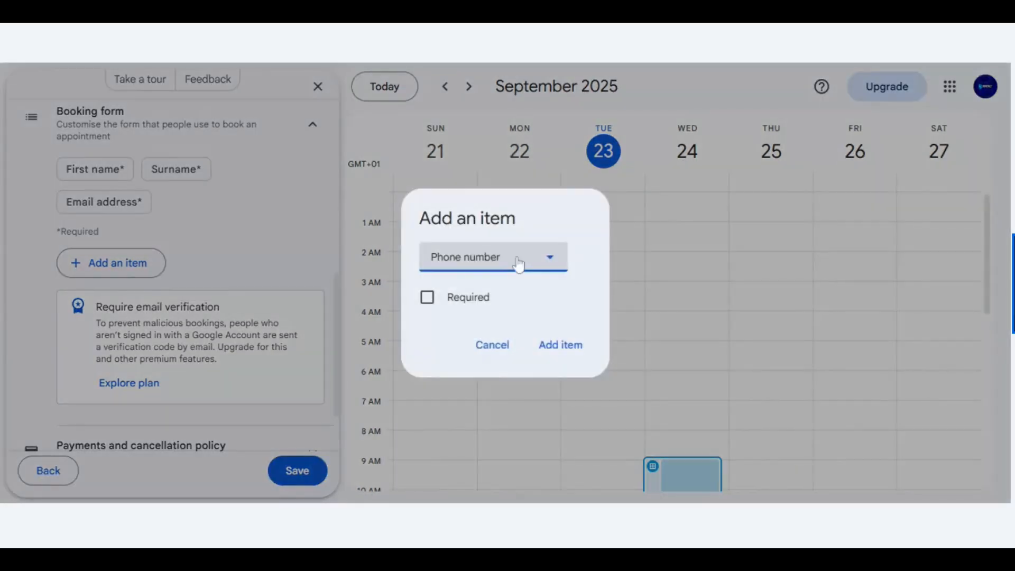
{"action": "left_click", "coordinate": [518, 261]}
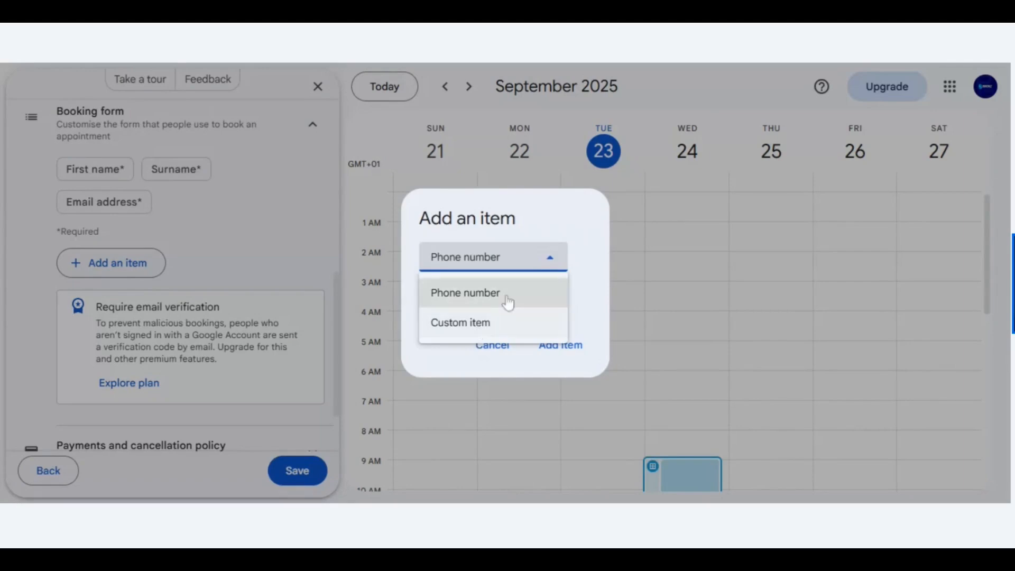
{"action": "left_click", "coordinate": [514, 262]}
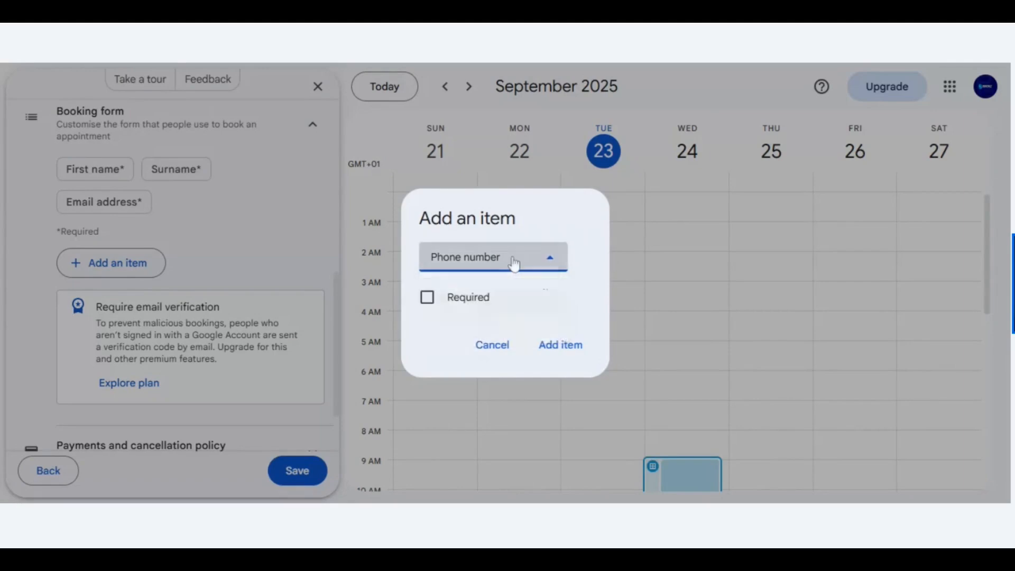
{"action": "left_click", "coordinate": [513, 262]}
{"action": "left_click", "coordinate": [555, 280]}
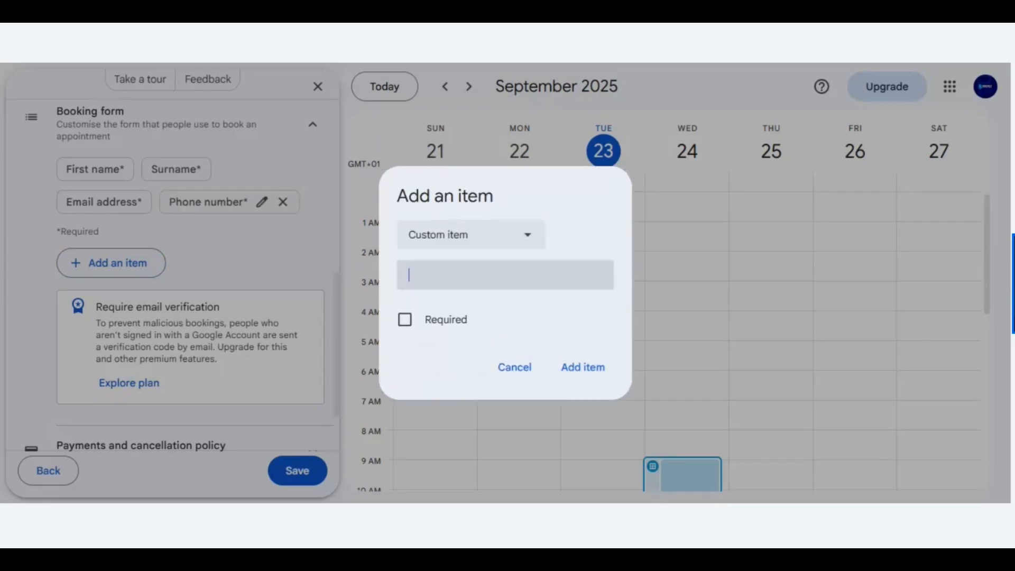
Add a required custom item named "Date of Birth" to the booking form
{"action": "type", "text": "Date of"}
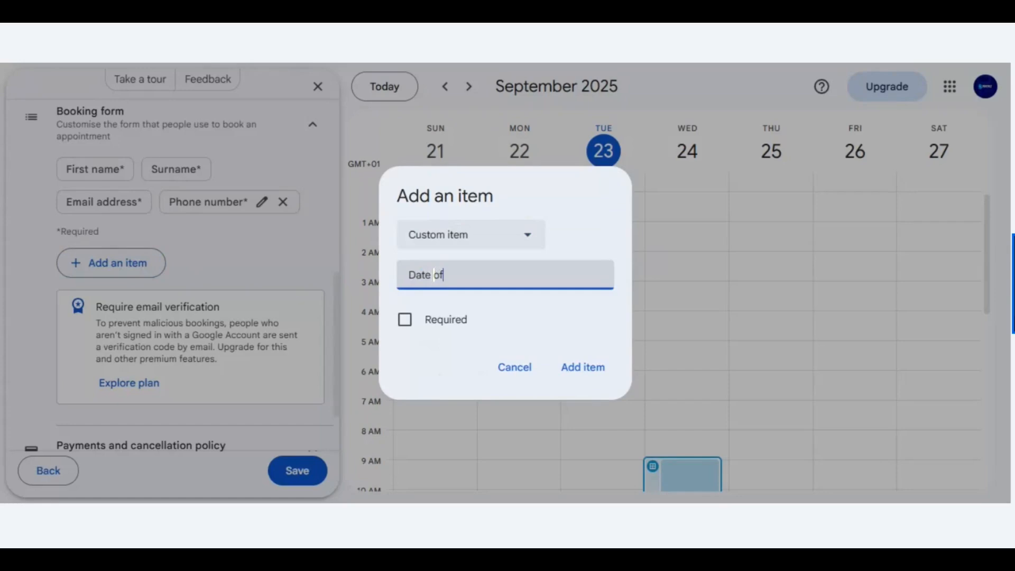
{"action": "type", "text": " Birth"}
{"action": "left_click", "coordinate": [404, 320]}
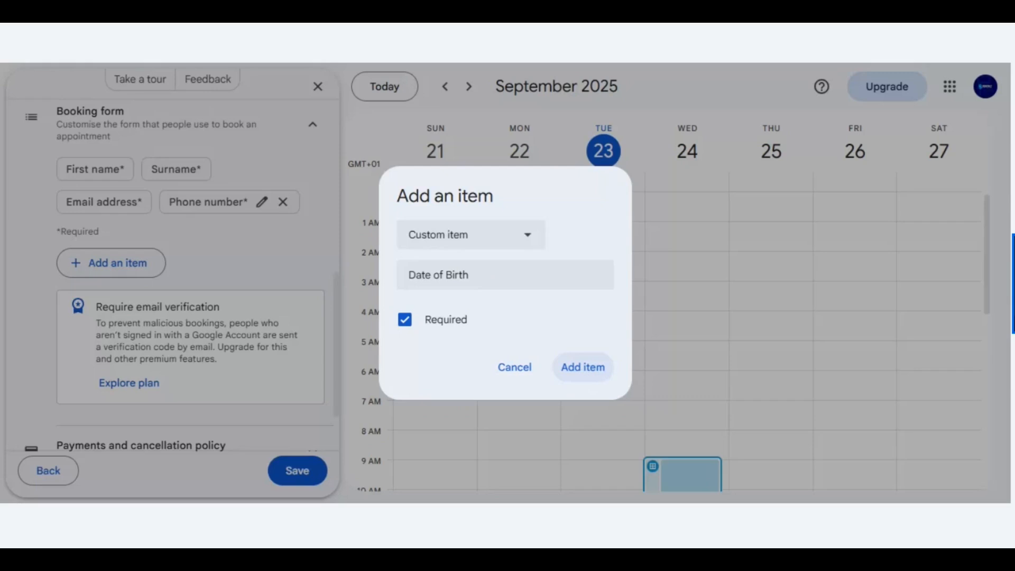
{"action": "left_click", "coordinate": [581, 370]}
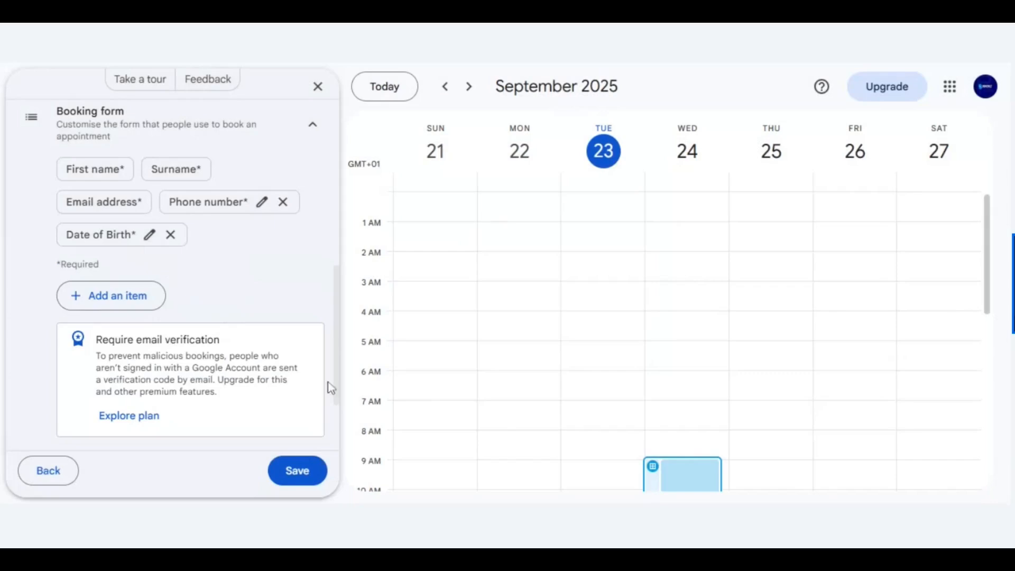
Expand the booking confirmations and reminders settings and save the appointment schedule
{"action": "scroll", "coordinate": [330, 389], "scroll_direction": "down", "scroll_amount": 3}
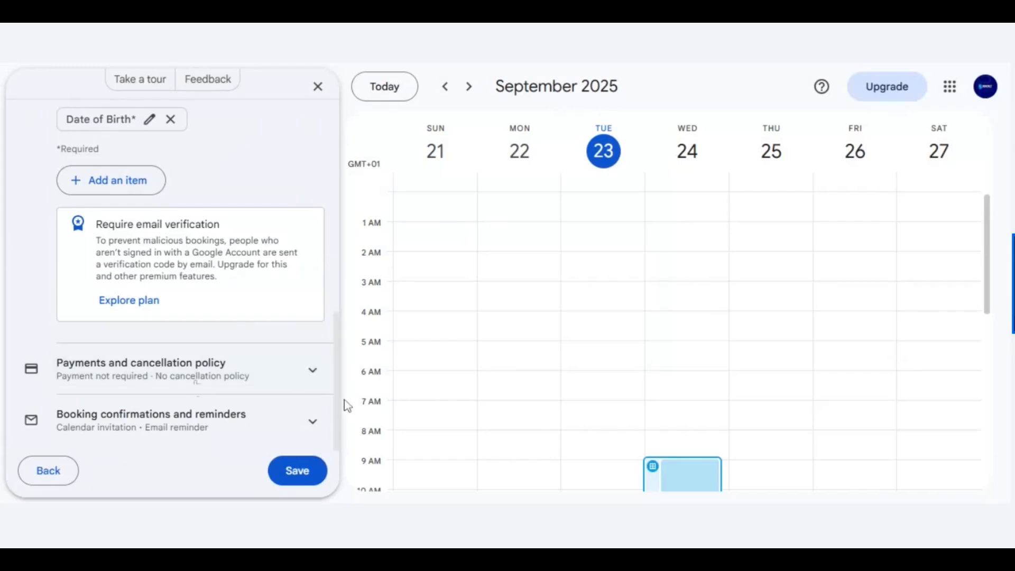
{"action": "left_click", "coordinate": [316, 422]}
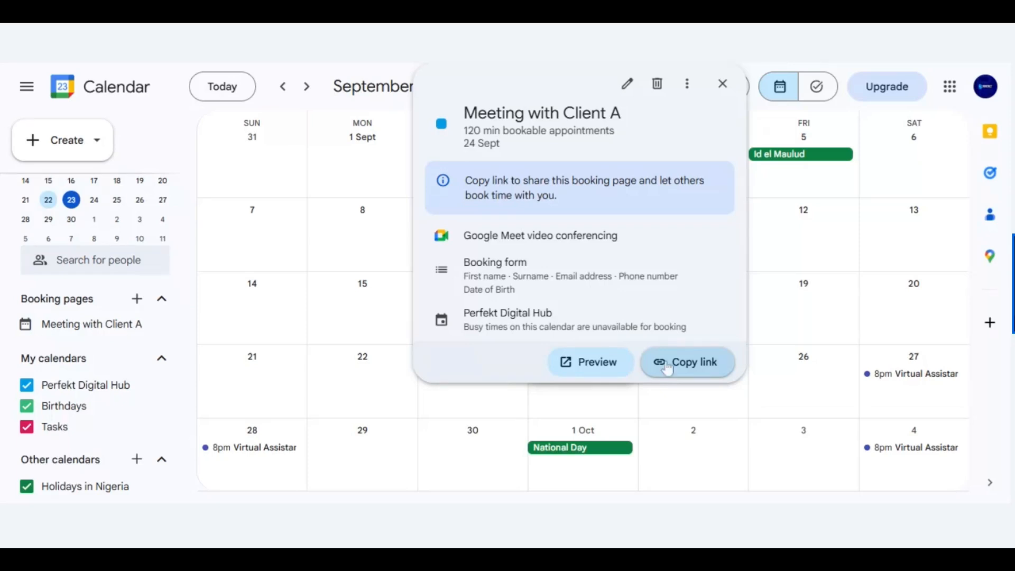
Preview the booking page for "Meeting with Client A" and examine its appointment details and available time slots
{"action": "left_click", "coordinate": [584, 365]}
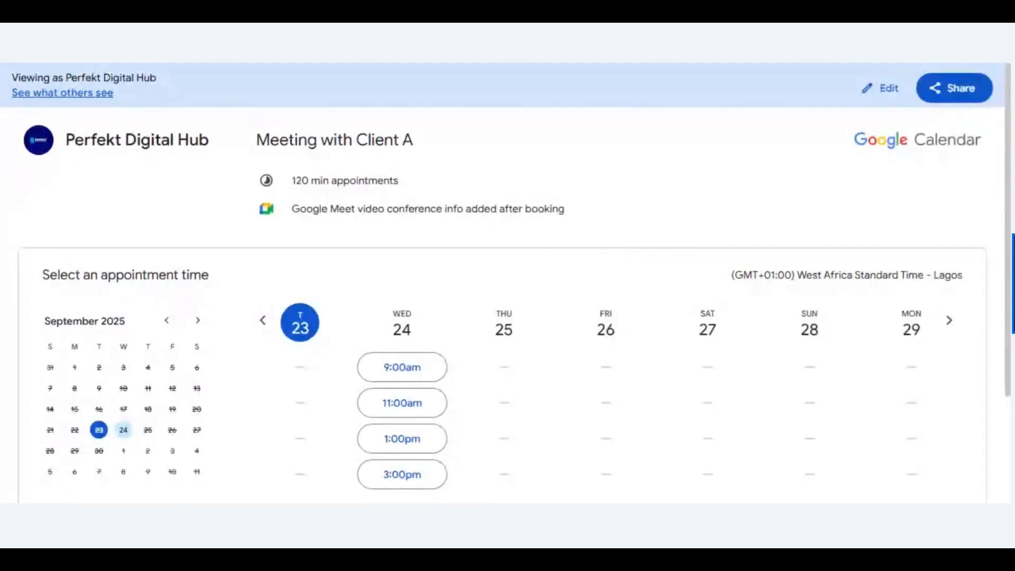
{"action": "scroll", "coordinate": [506, 283], "scroll_direction": "down", "scroll_amount": 3}
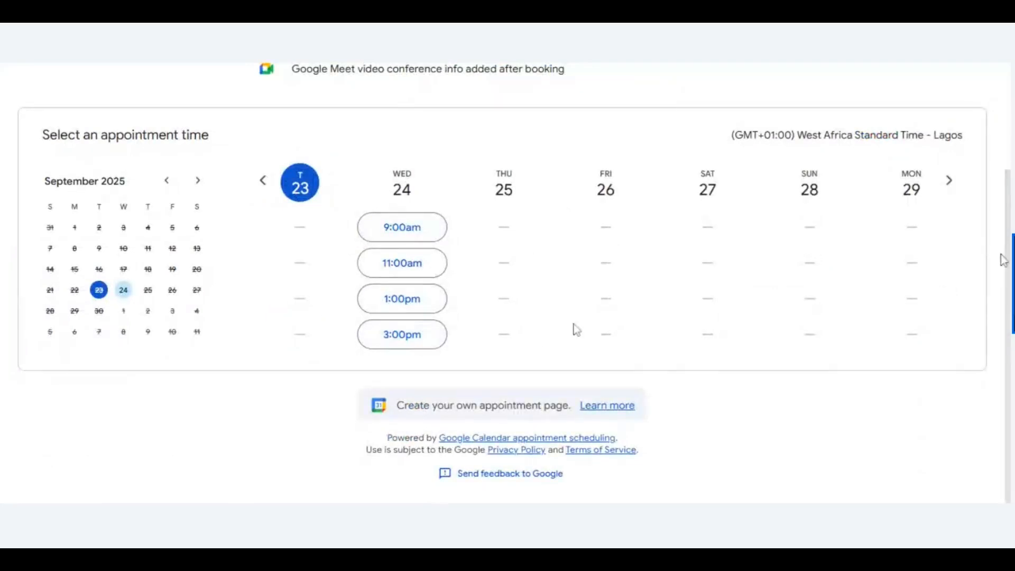
{"action": "mouse_move", "coordinate": [1003, 260]}
{"action": "left_mouse_down"}
{"action": "mouse_move", "coordinate": [1003, 167]}
{"action": "mouse_move", "coordinate": [1004, 255]}
{"action": "left_mouse_up"}
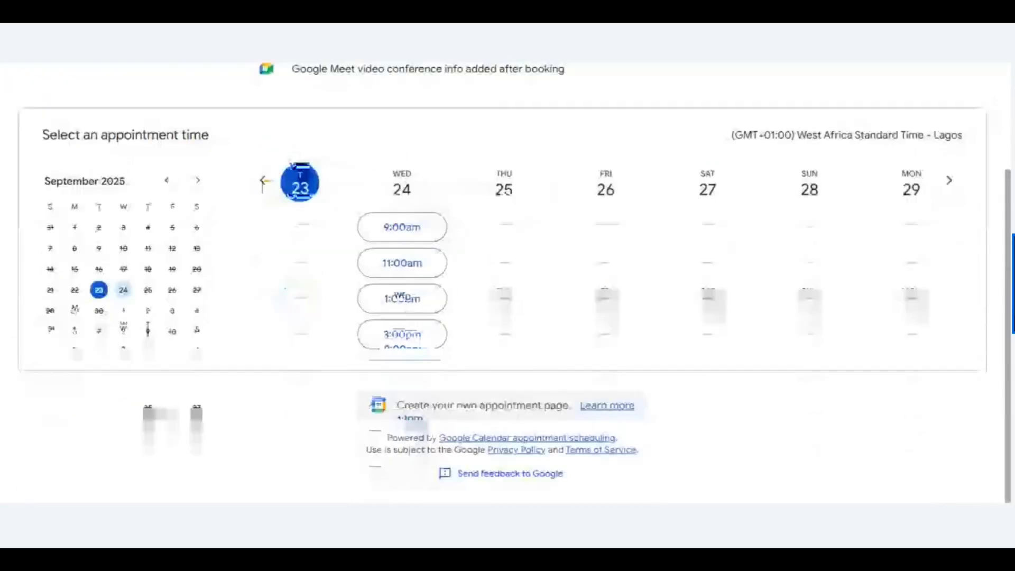
{"action": "scroll", "coordinate": [1000, 216], "scroll_direction": "up", "scroll_amount": 1}
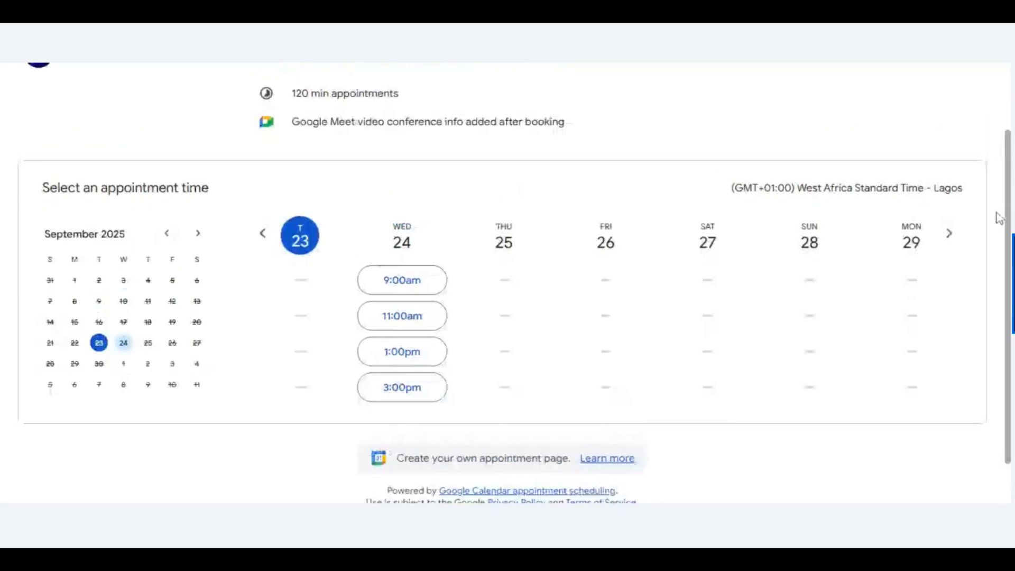
{"action": "left_click_drag", "start_coordinate": [998, 211], "coordinate": [633, 123]}
{"action": "scroll", "coordinate": [381, 172], "scroll_direction": "up", "scroll_amount": 2}
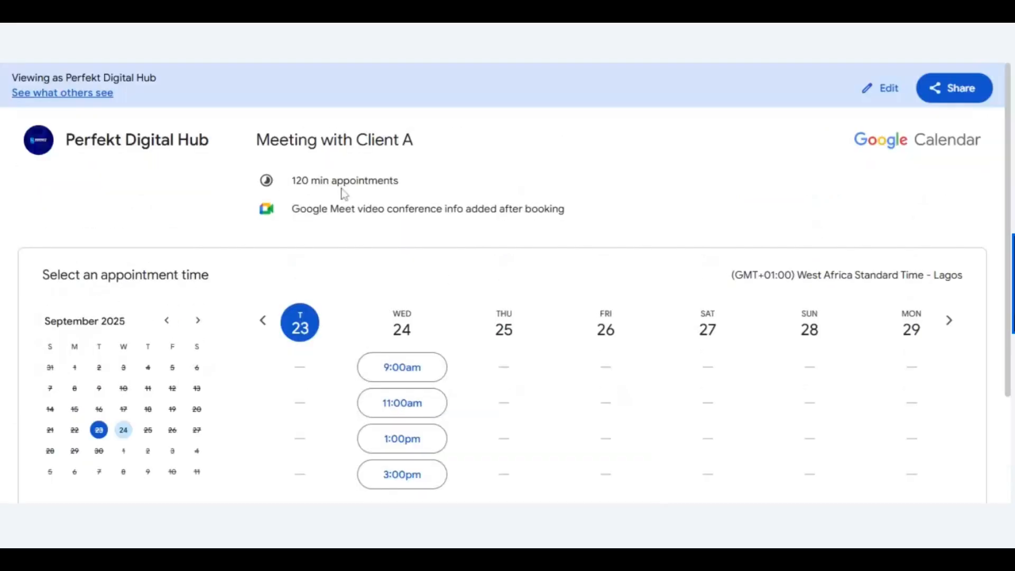
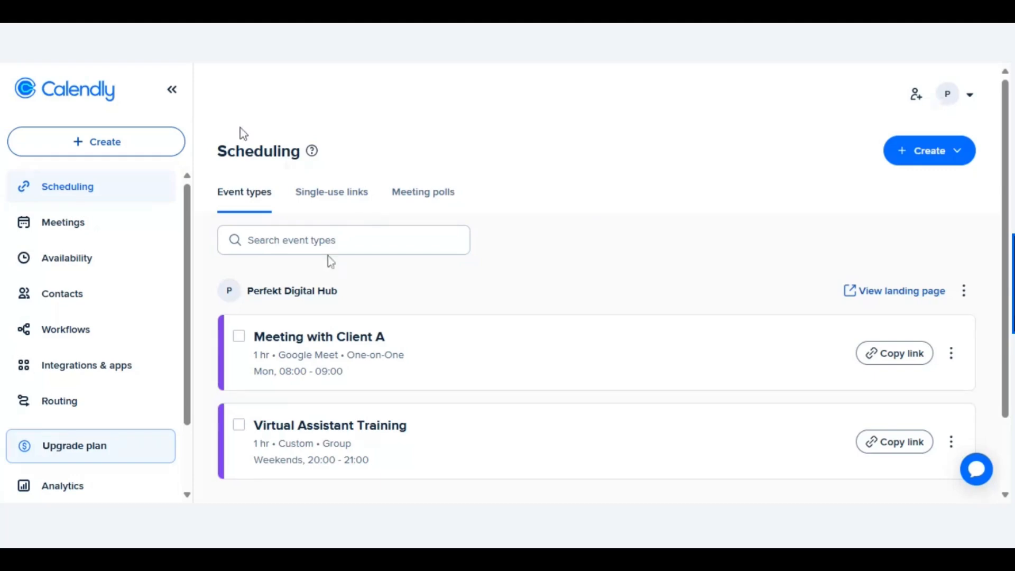
Try to delete the "Meeting with Client A" event type from the event types list
{"action": "mouse_move", "coordinate": [709, 346]}
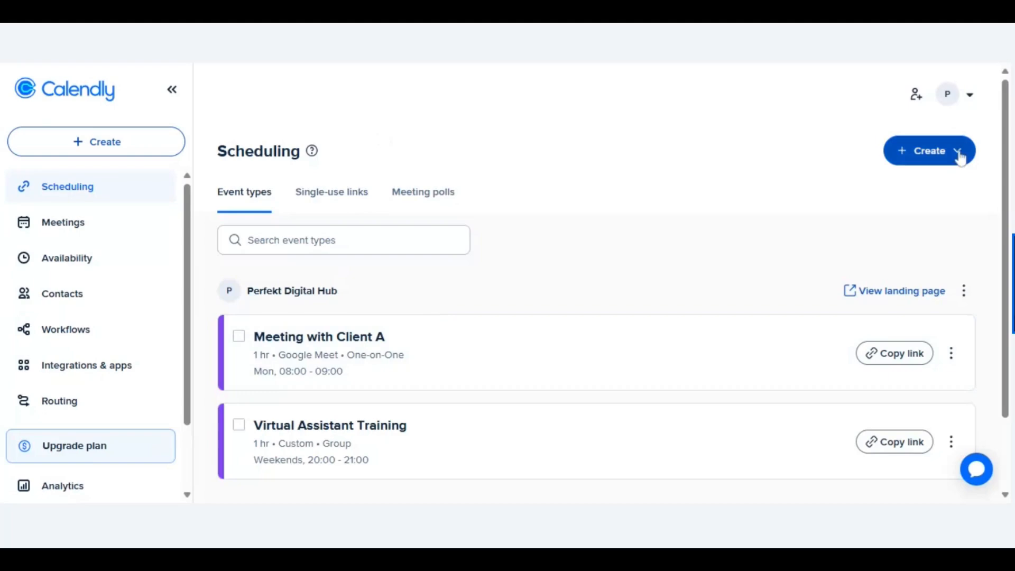
{"action": "left_click", "coordinate": [951, 354]}
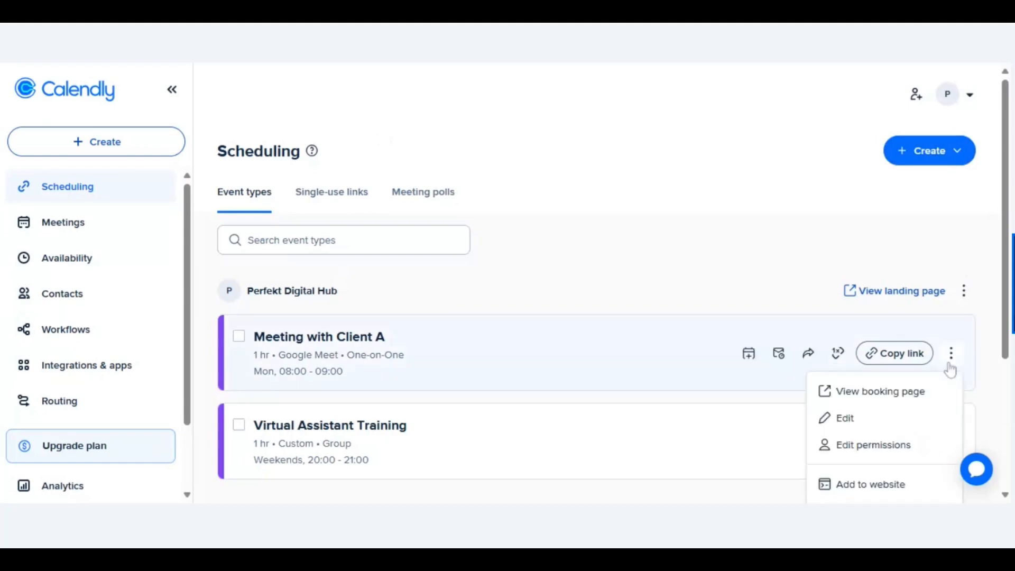
{"action": "left_click", "coordinate": [978, 303]}
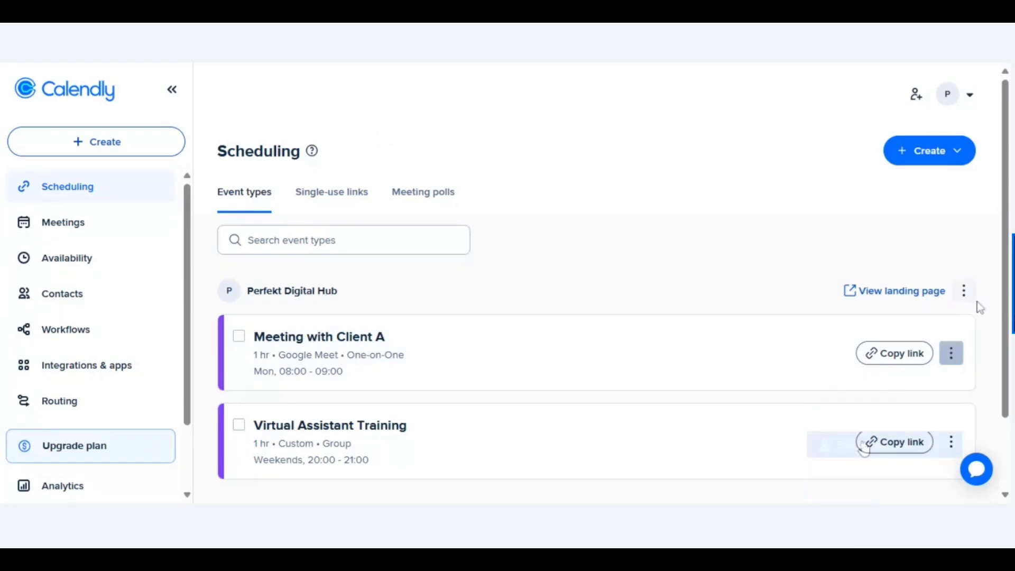
{"action": "left_click", "coordinate": [951, 353]}
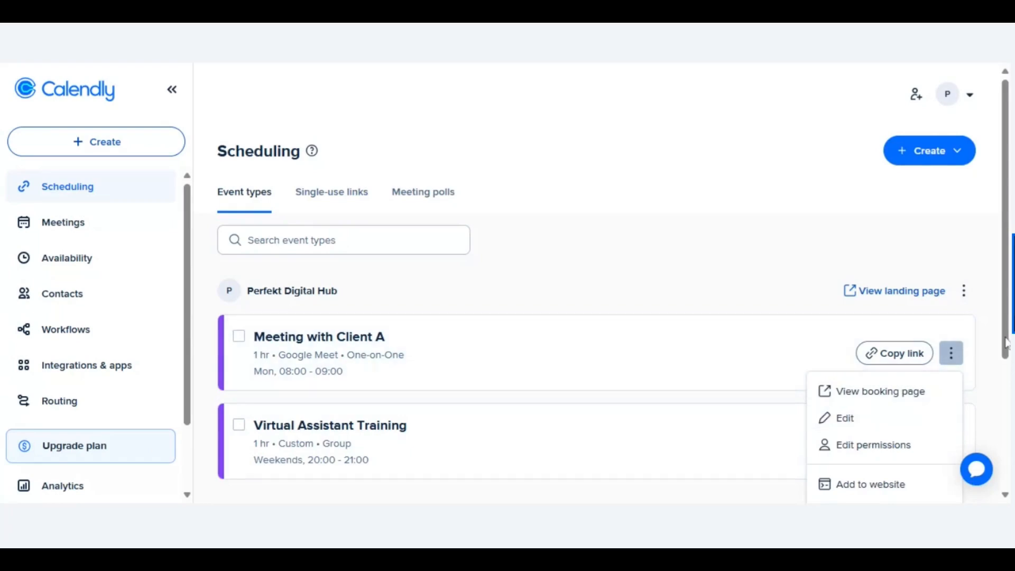
{"action": "scroll", "coordinate": [1006, 343], "scroll_direction": "down", "scroll_amount": 2}
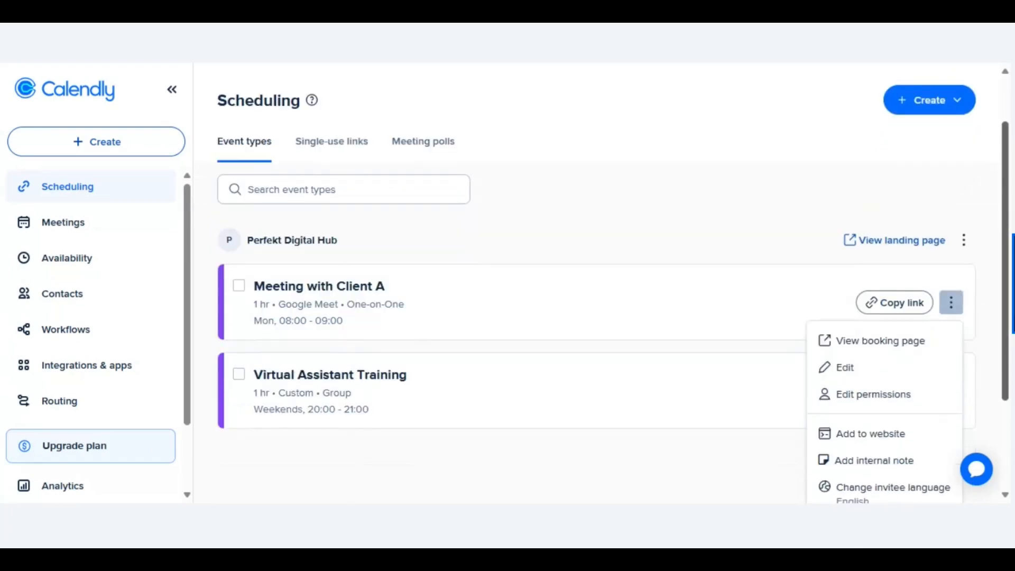
{"action": "scroll", "coordinate": [1005, 343], "scroll_direction": "down", "scroll_amount": 4}
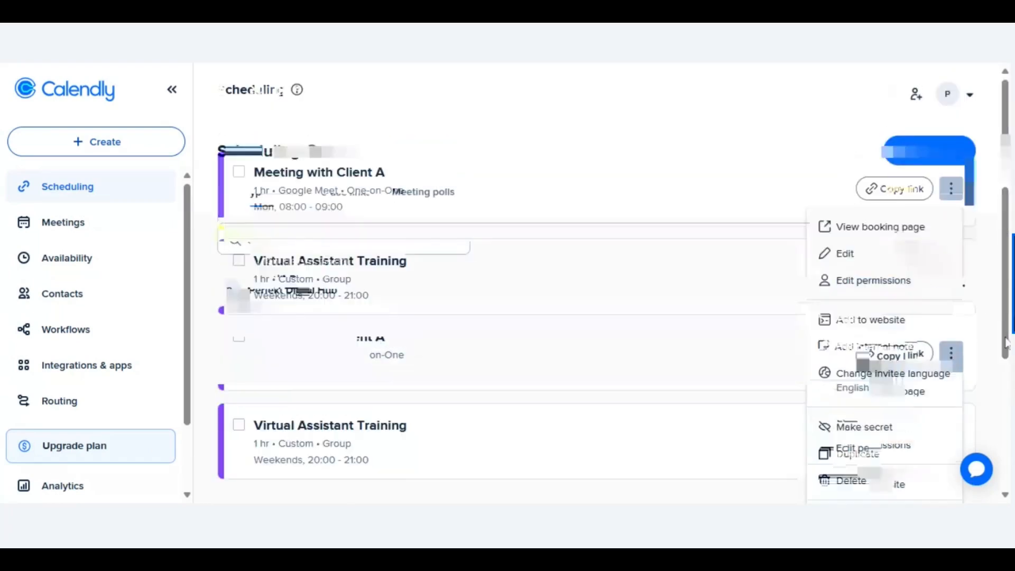
{"action": "left_click", "coordinate": [842, 479]}
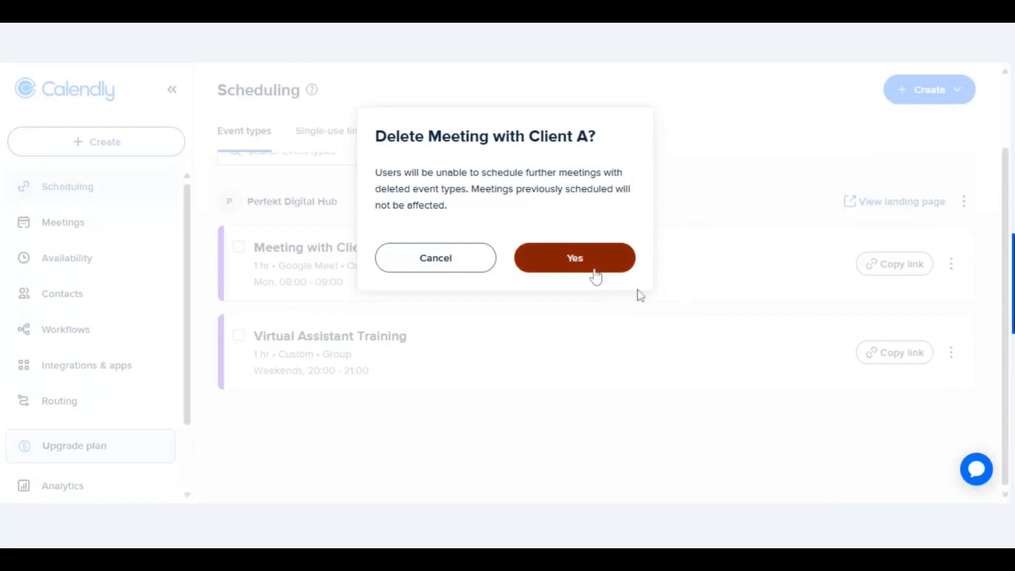
{"action": "left_click", "coordinate": [594, 272]}
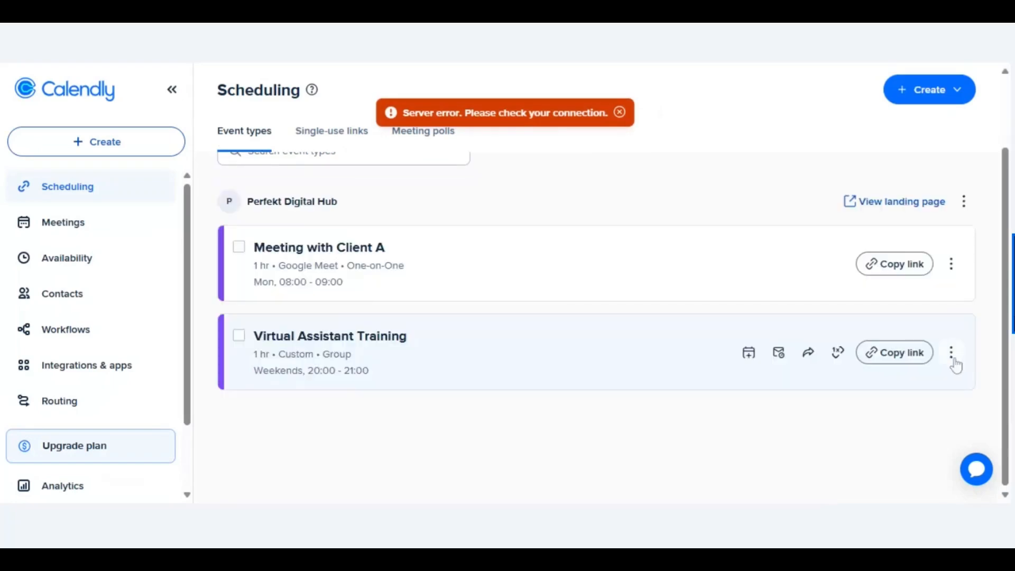
Delete the "Virtual Assistant Training" event type and confirm the deletion
{"action": "left_click", "coordinate": [954, 362]}
{"action": "scroll", "coordinate": [867, 471], "scroll_direction": "down", "scroll_amount": 5}
{"action": "left_click", "coordinate": [868, 472]}
{"action": "left_click", "coordinate": [952, 355]}
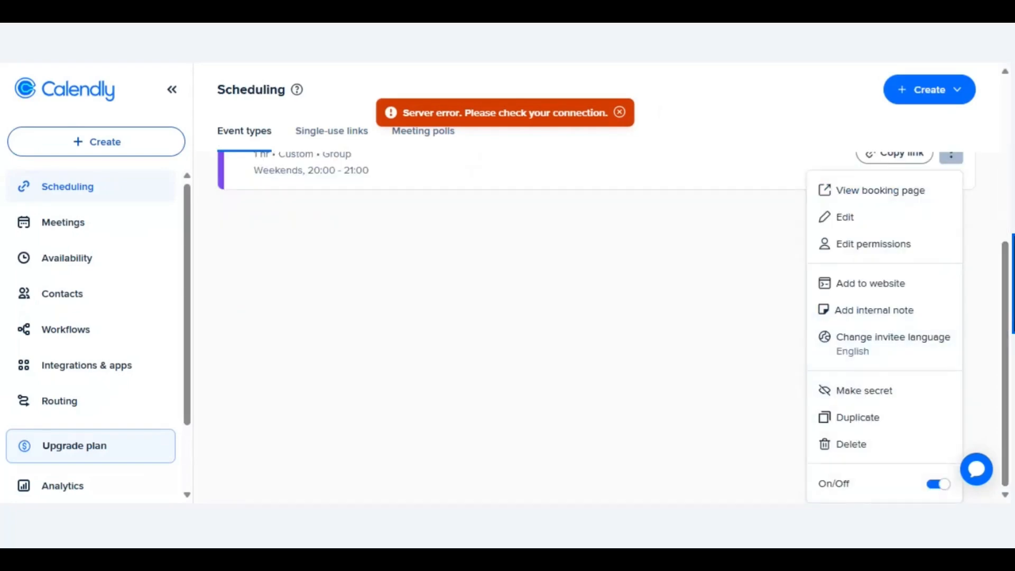
{"action": "left_click", "coordinate": [842, 445]}
{"action": "left_click", "coordinate": [575, 259]}
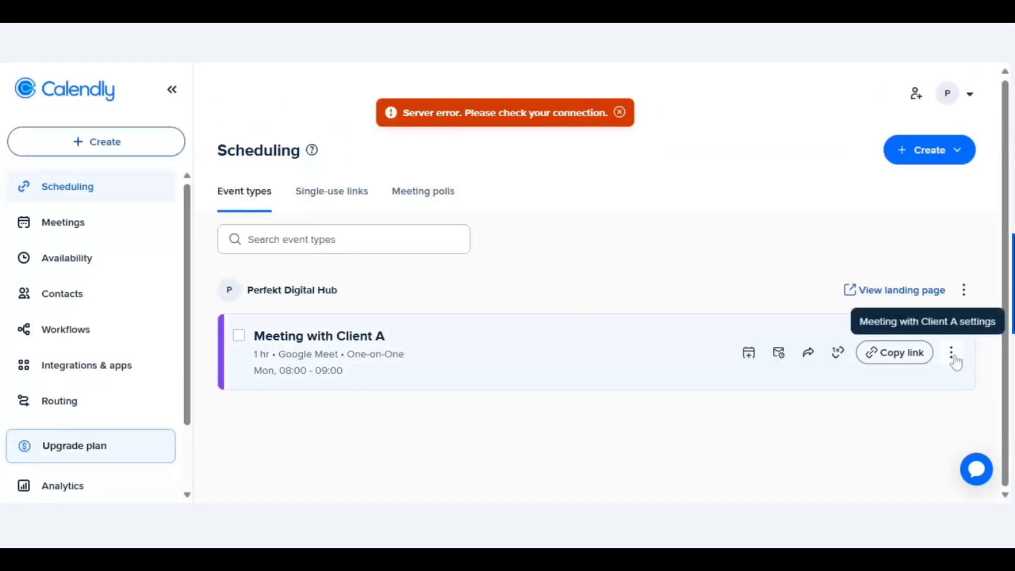
Delete the "Meeting with Client A" event type and confirm the deletion
{"action": "left_click", "coordinate": [952, 354]}
{"action": "left_click_drag", "start_coordinate": [1007, 354], "coordinate": [1008, 482]}
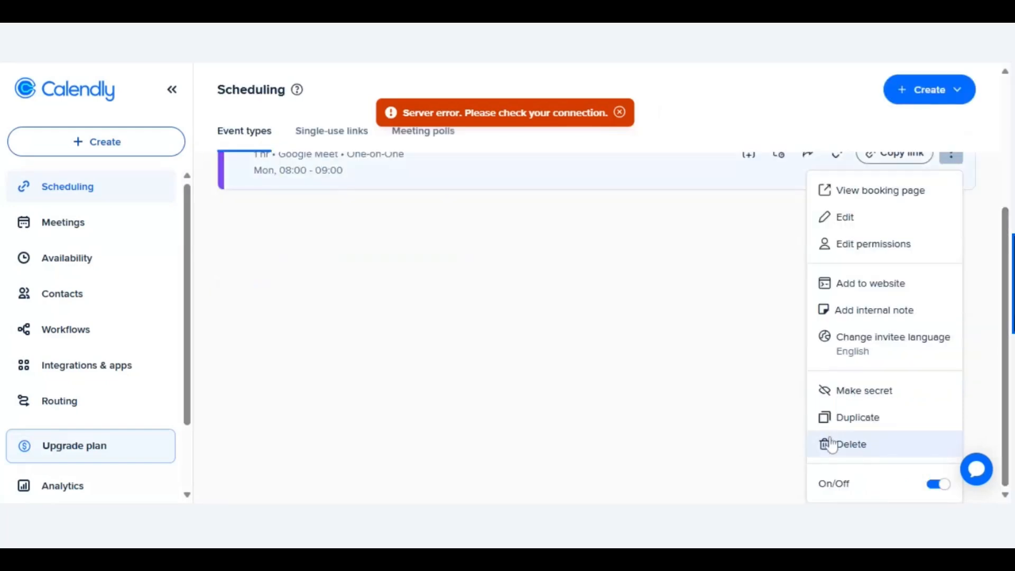
{"action": "left_click", "coordinate": [845, 444]}
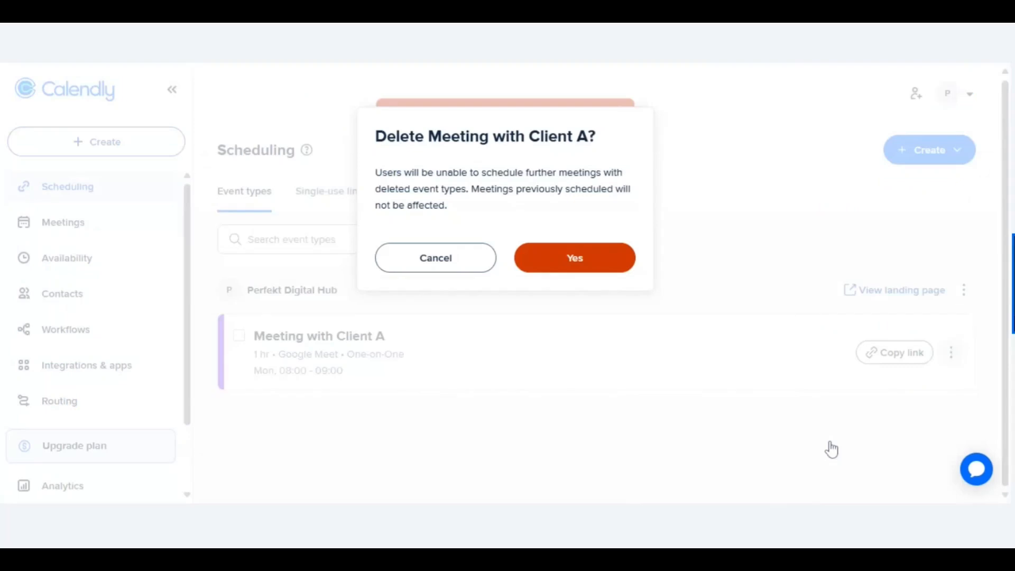
{"action": "left_click", "coordinate": [598, 253]}
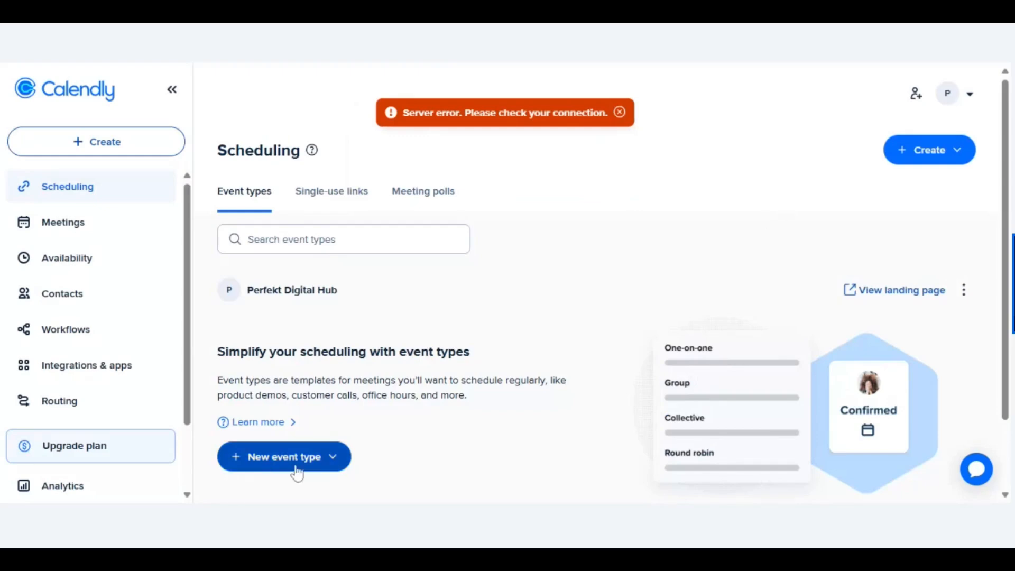
{"action": "left_click", "coordinate": [335, 461]}
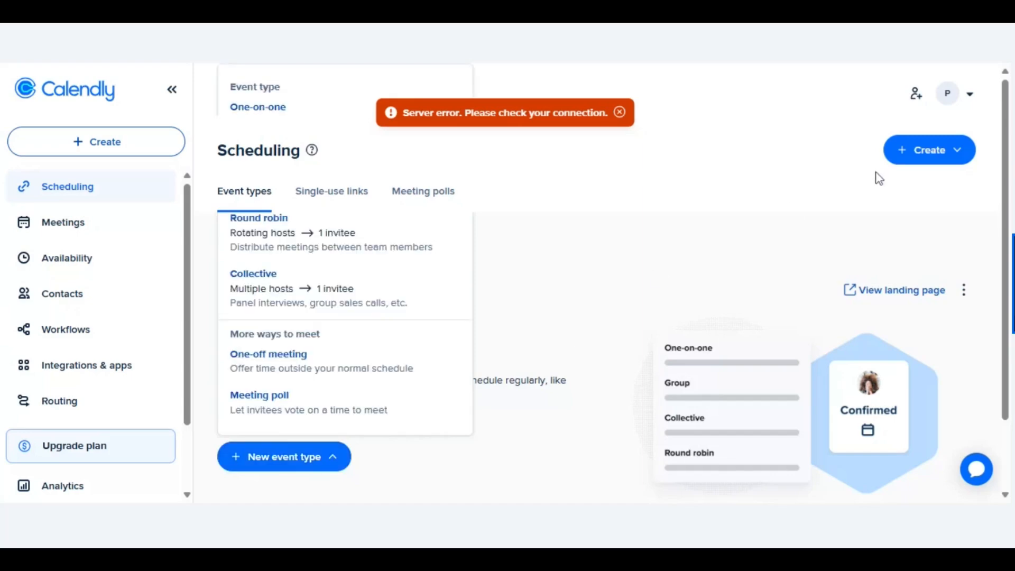
{"action": "left_click", "coordinate": [963, 154]}
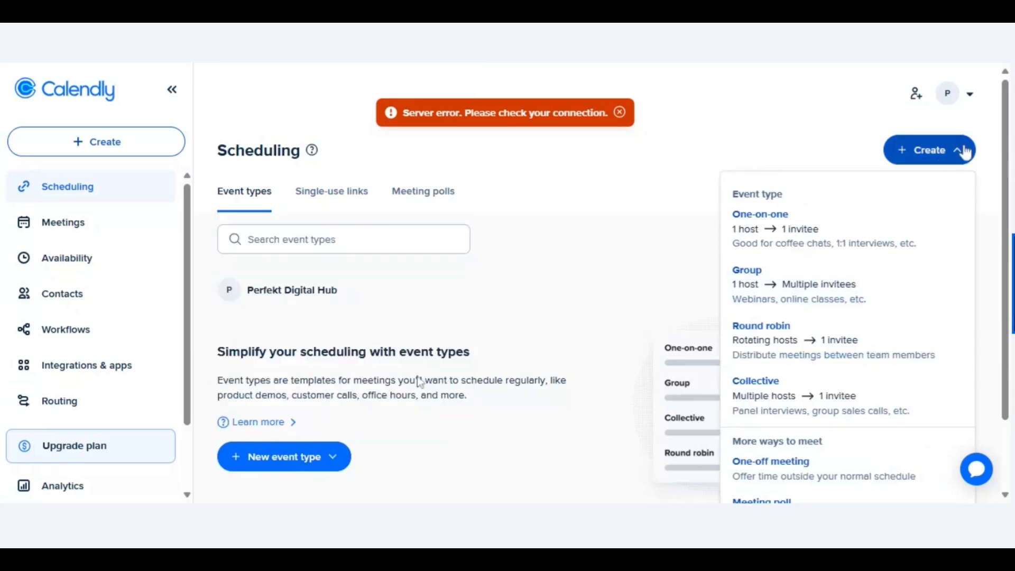
{"action": "left_click", "coordinate": [340, 463]}
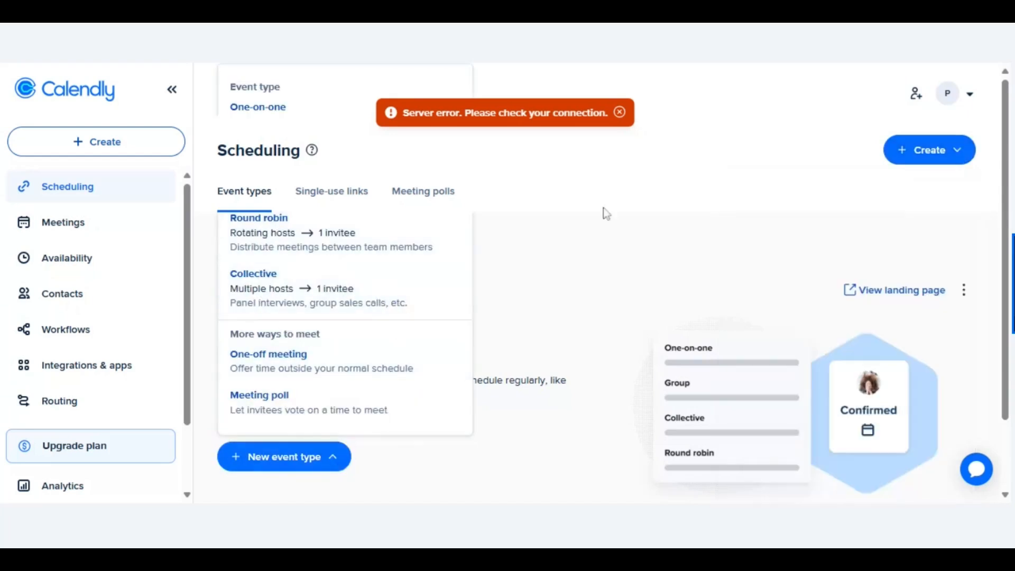
{"action": "left_click", "coordinate": [653, 266]}
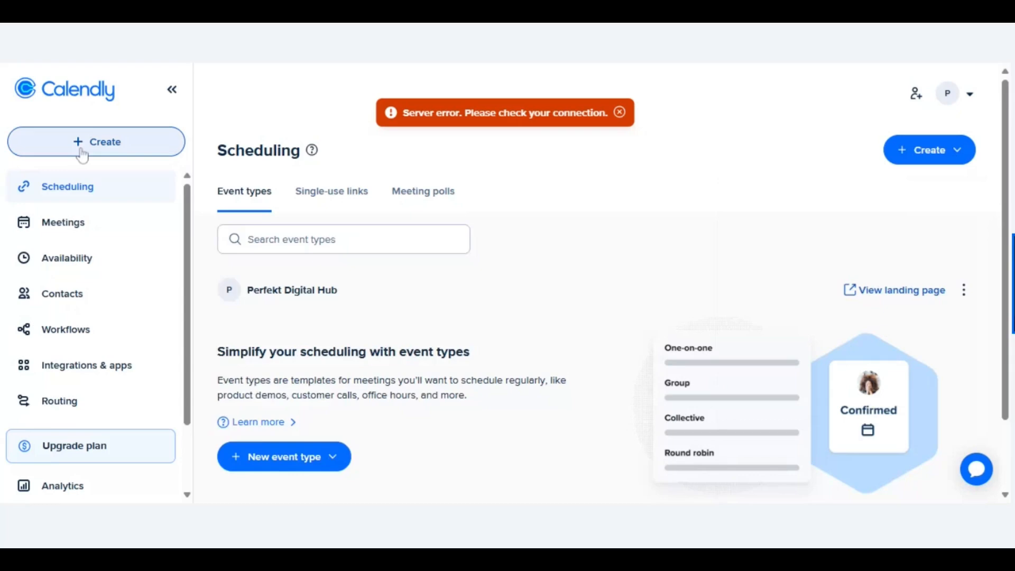
{"action": "left_click", "coordinate": [82, 153]}
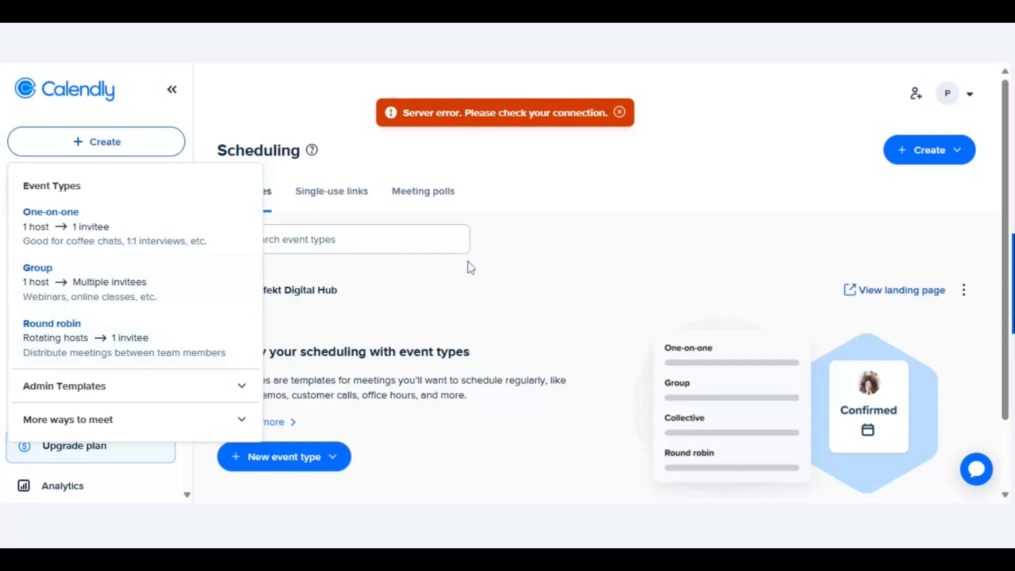
{"action": "left_click", "coordinate": [535, 243]}
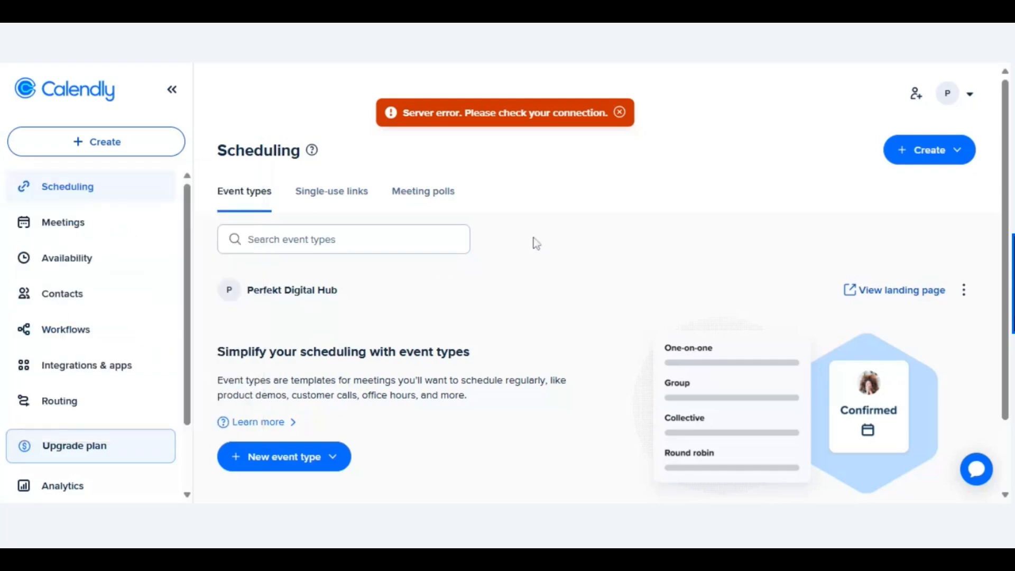
Start a new one-on-one event type and name it "Virtual Training"
{"action": "left_click", "coordinate": [132, 143]}
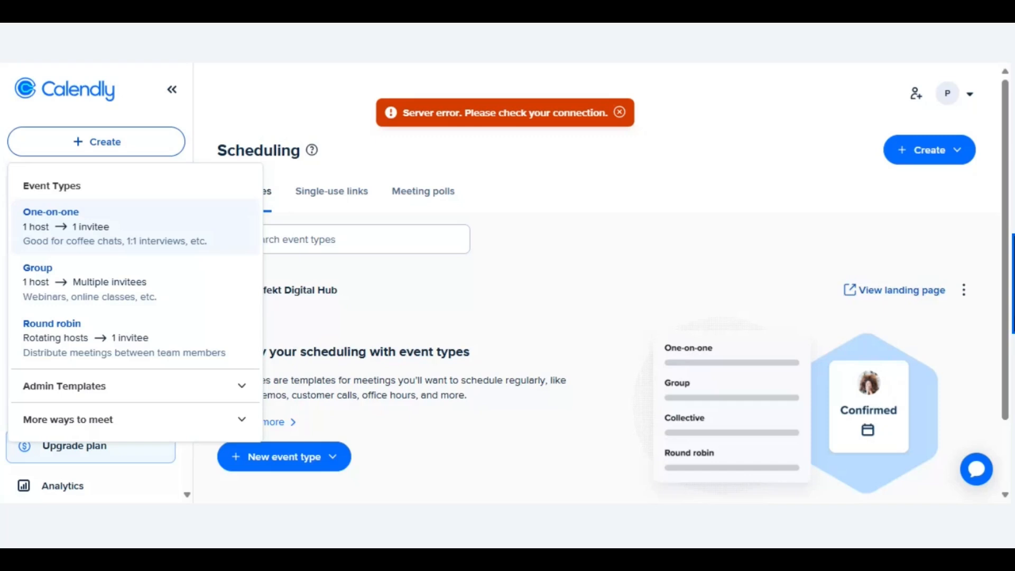
{"action": "left_click", "coordinate": [118, 248]}
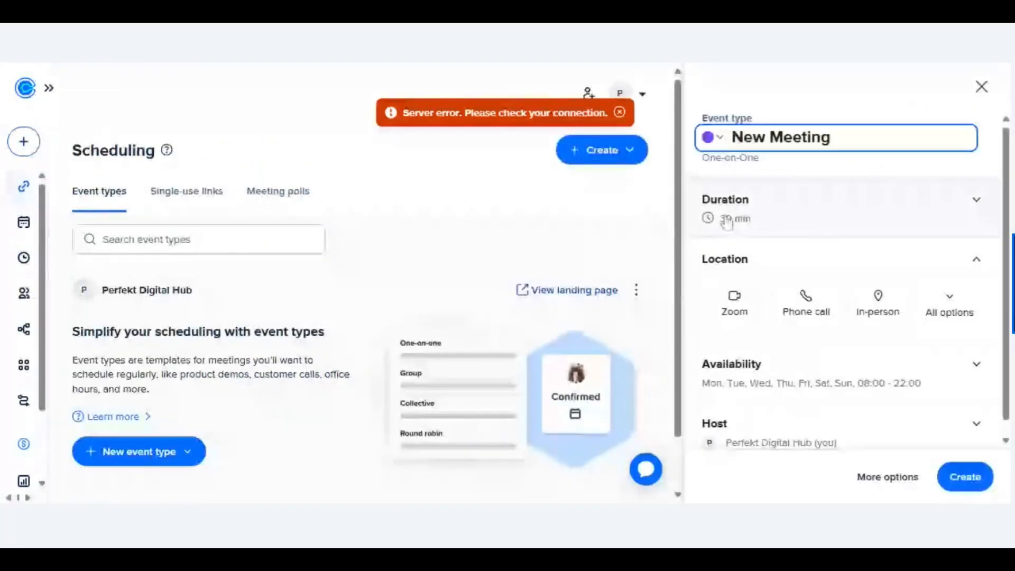
{"action": "left_click", "coordinate": [767, 137]}
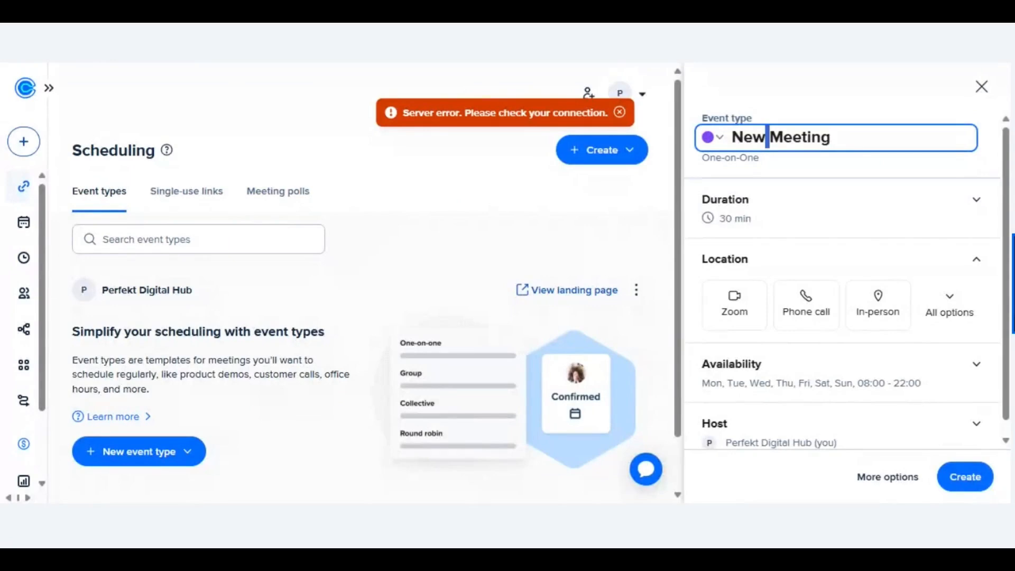
{"action": "key", "text": "ctrl+a"}
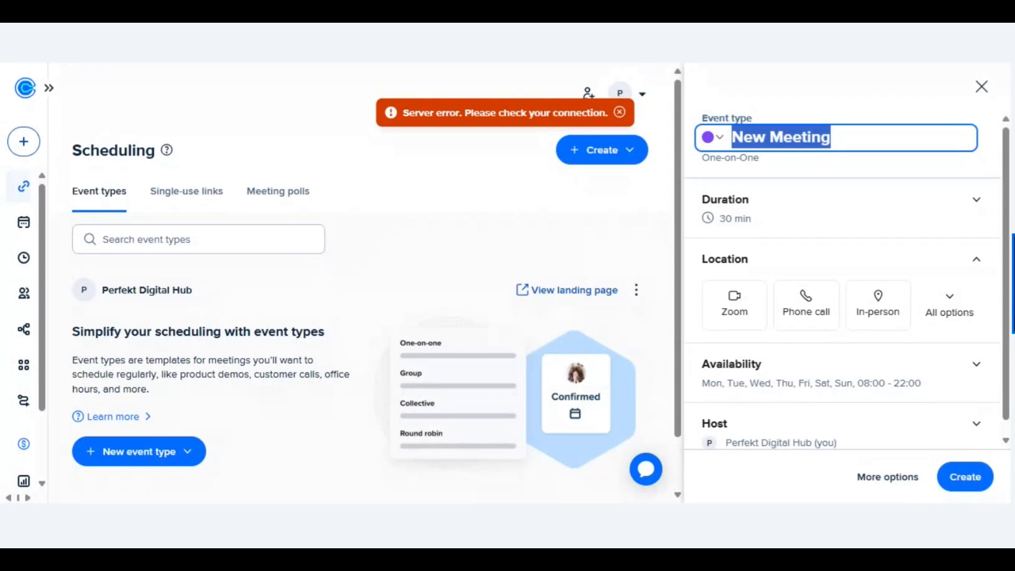
{"action": "type", "text": "V"}
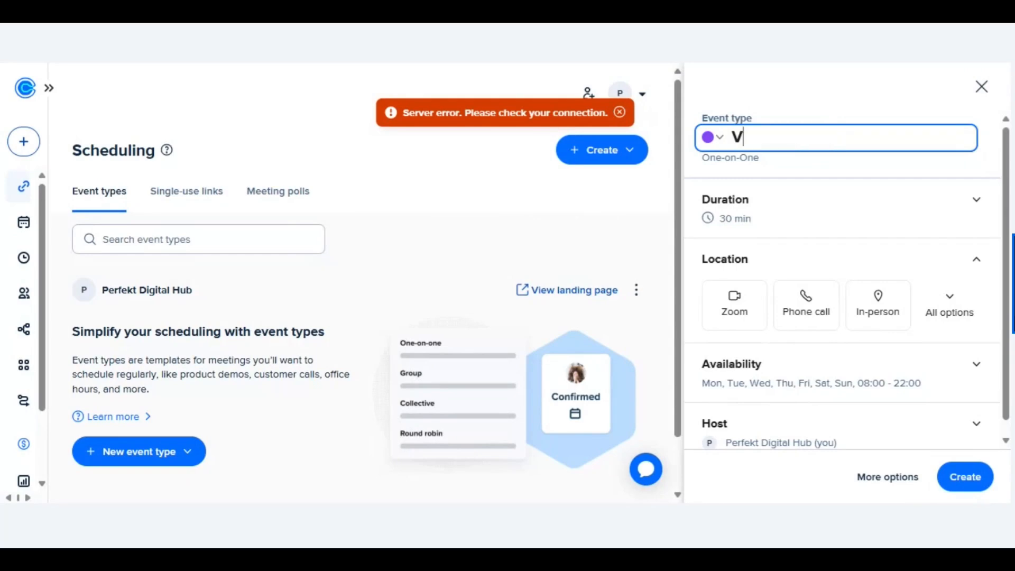
{"action": "type", "text": "irtual Training"}
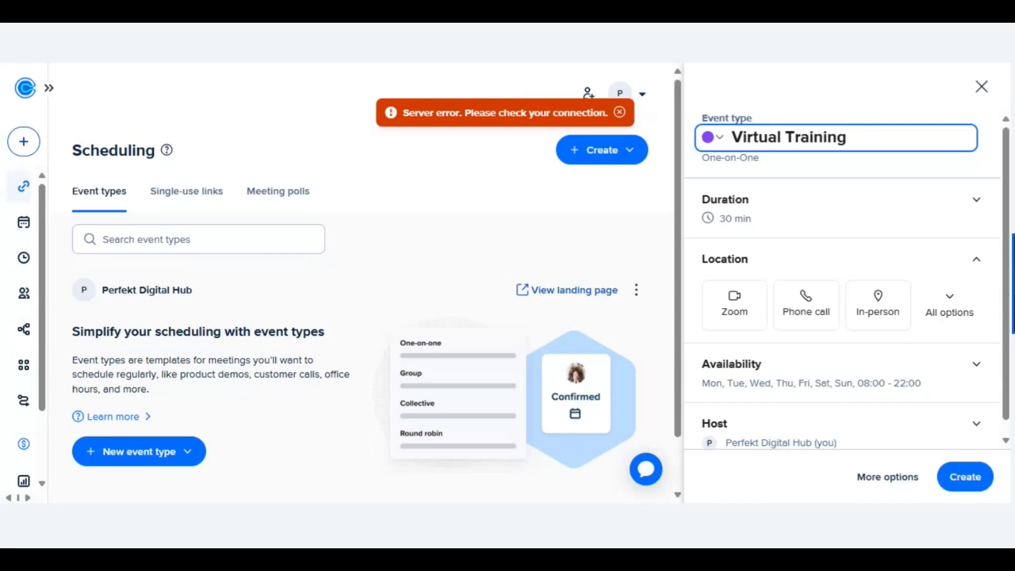
Set the duration of the Virtual Training event type to 60 min
{"action": "left_click", "coordinate": [856, 211]}
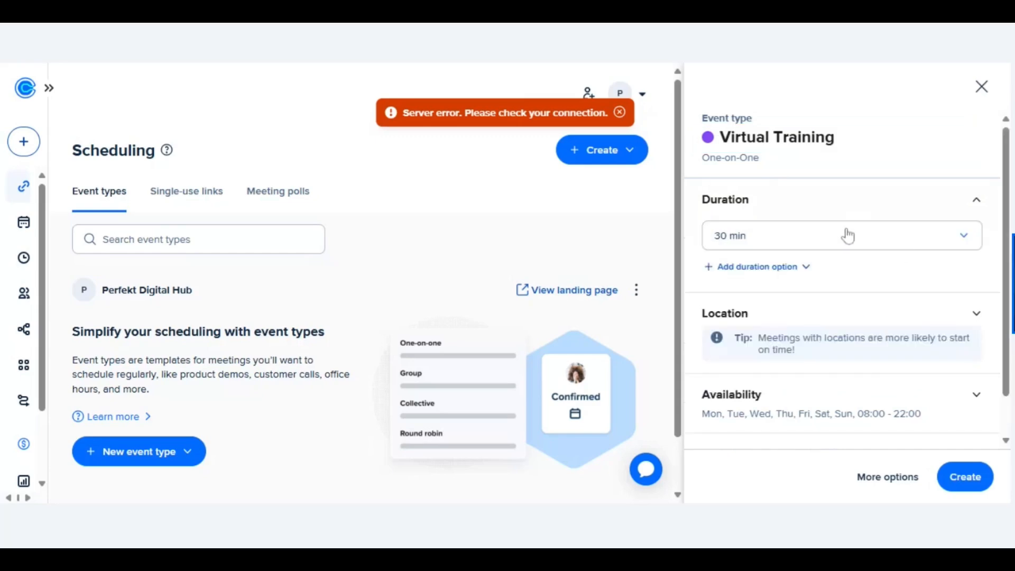
{"action": "left_click", "coordinate": [856, 235]}
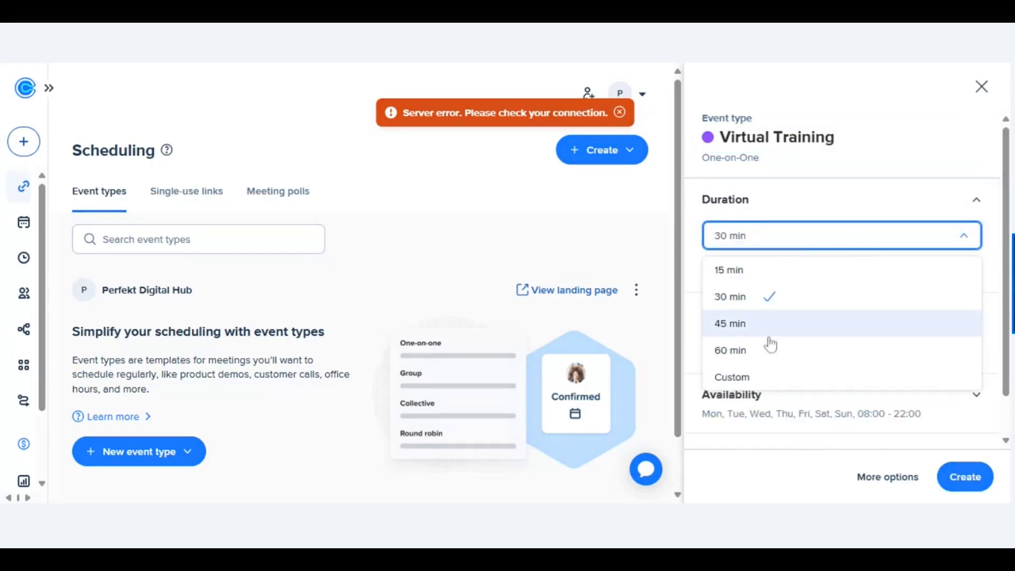
{"action": "left_click", "coordinate": [736, 362]}
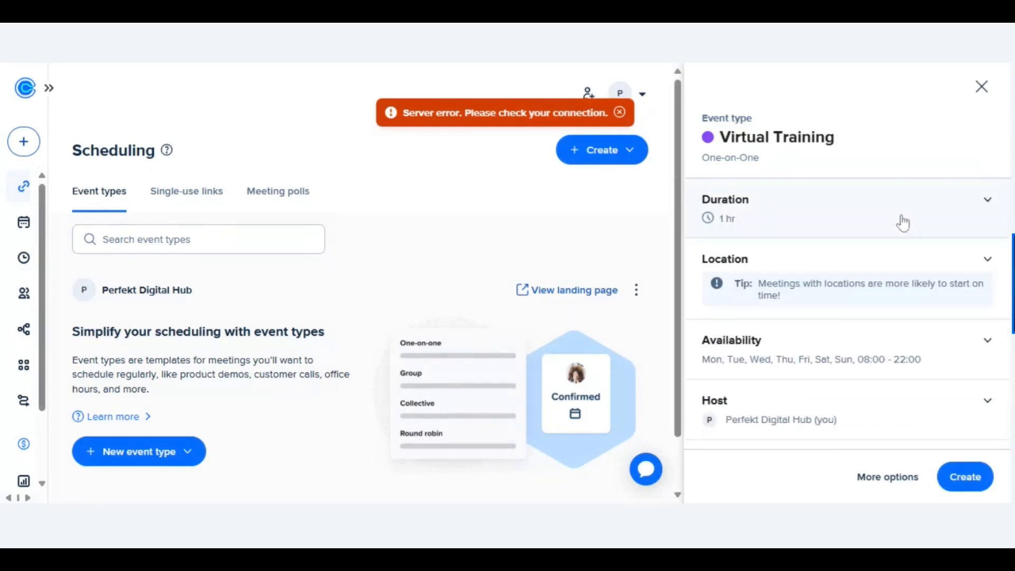
{"action": "left_click", "coordinate": [969, 263]}
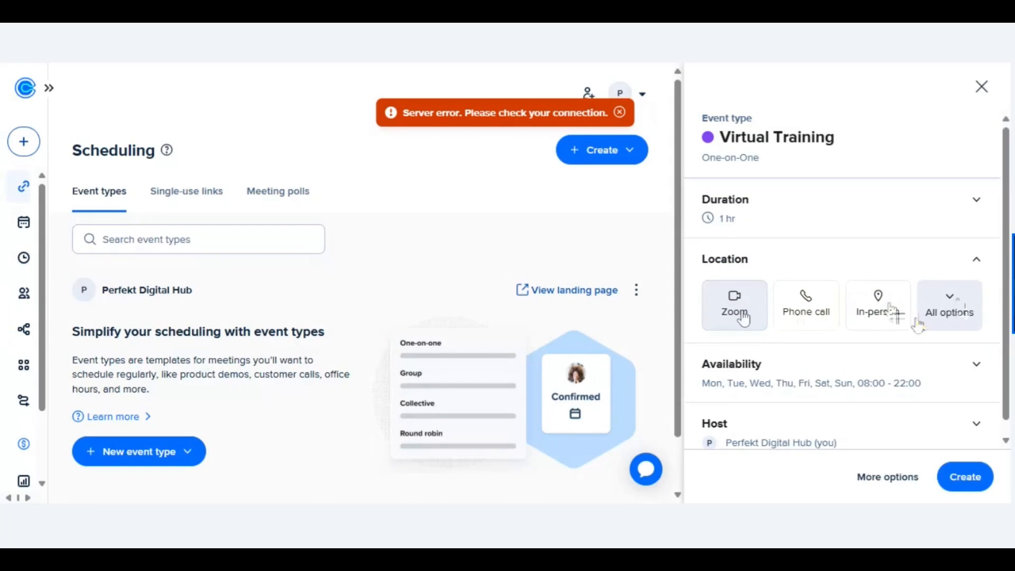
{"action": "left_click", "coordinate": [957, 308]}
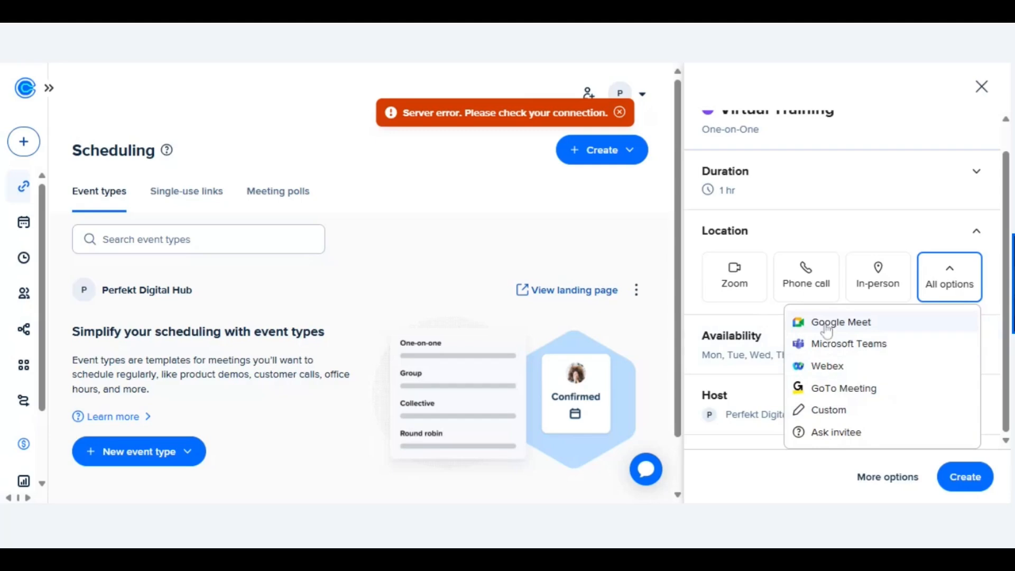
{"action": "left_click", "coordinate": [737, 300]}
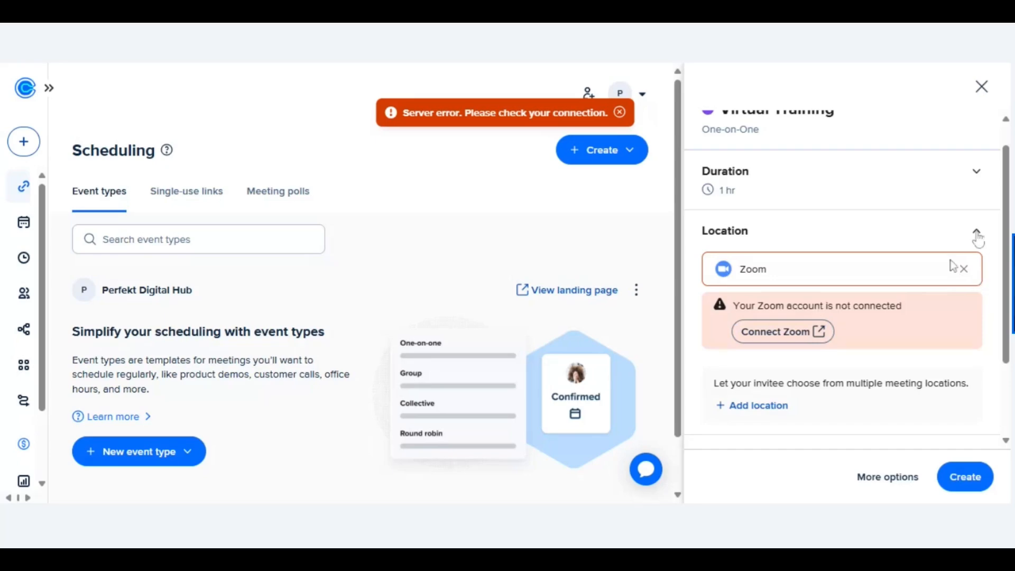
{"action": "scroll", "coordinate": [977, 239], "scroll_direction": "up", "scroll_amount": 1}
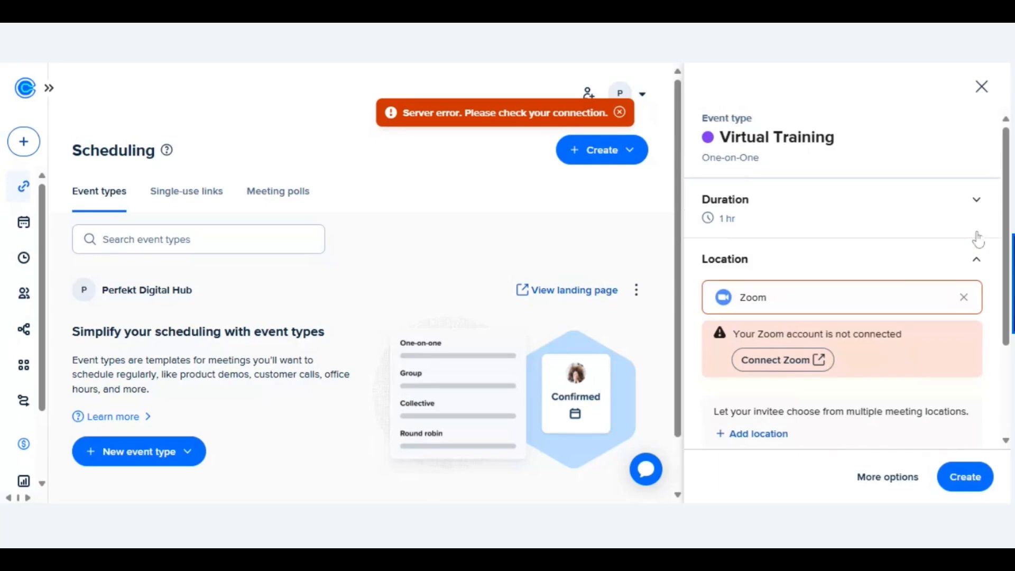
{"action": "left_click", "coordinate": [964, 297]}
Set the location of the Virtual Training event type to Google Meet
{"action": "left_click", "coordinate": [960, 308]}
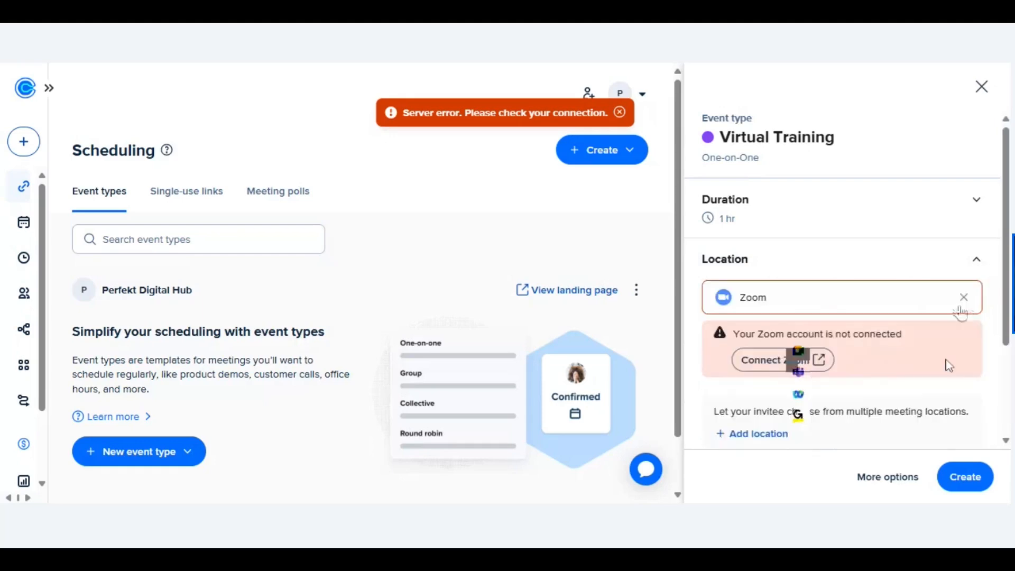
{"action": "left_click", "coordinate": [946, 359]}
{"action": "left_click", "coordinate": [918, 270]}
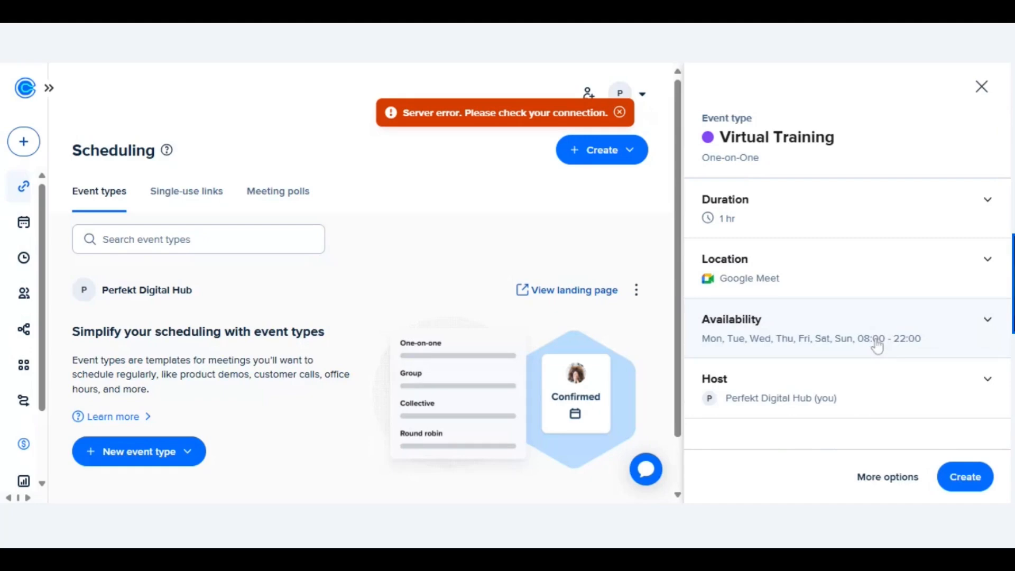
Set the Virtual Training availability so invitees can schedule up to 3 calendar days into the future
{"action": "left_click", "coordinate": [914, 336]}
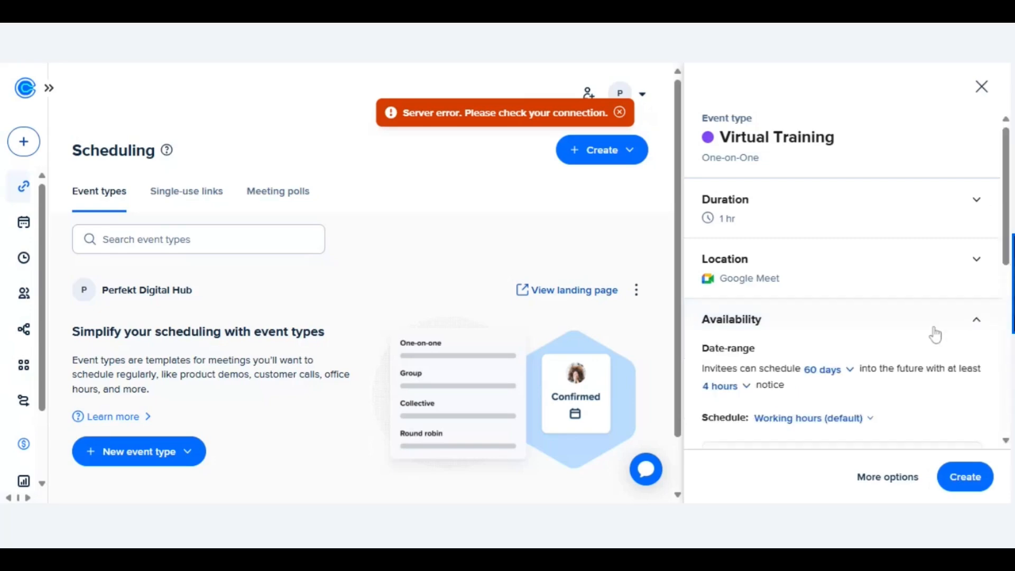
{"action": "left_click", "coordinate": [975, 320]}
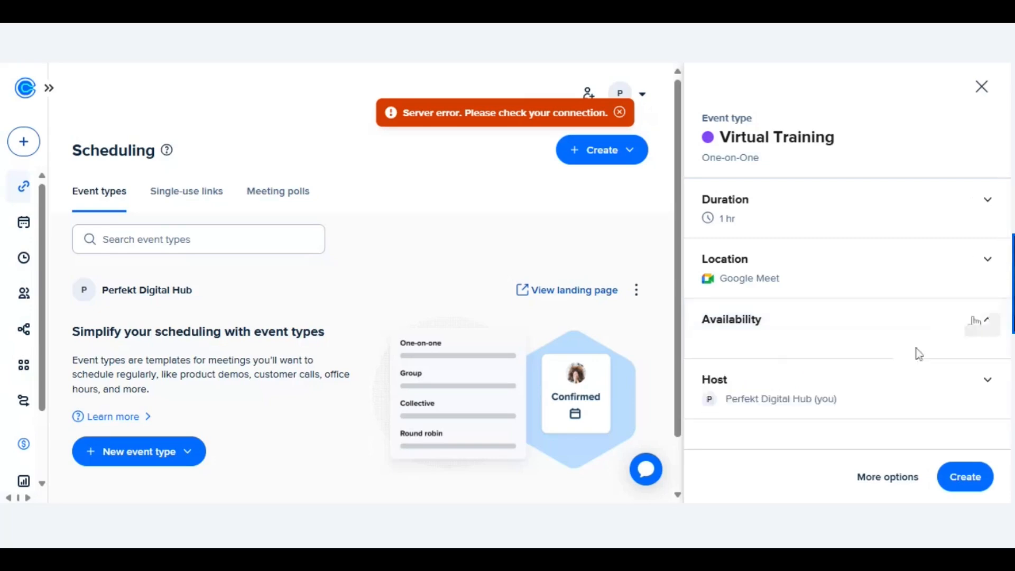
{"action": "left_click", "coordinate": [919, 353]}
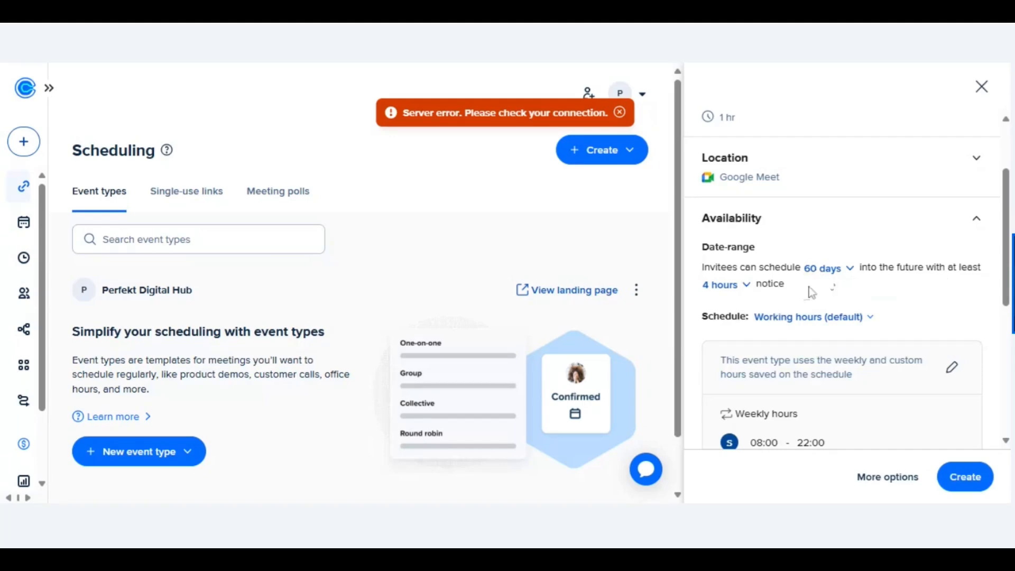
{"action": "left_click", "coordinate": [824, 268]}
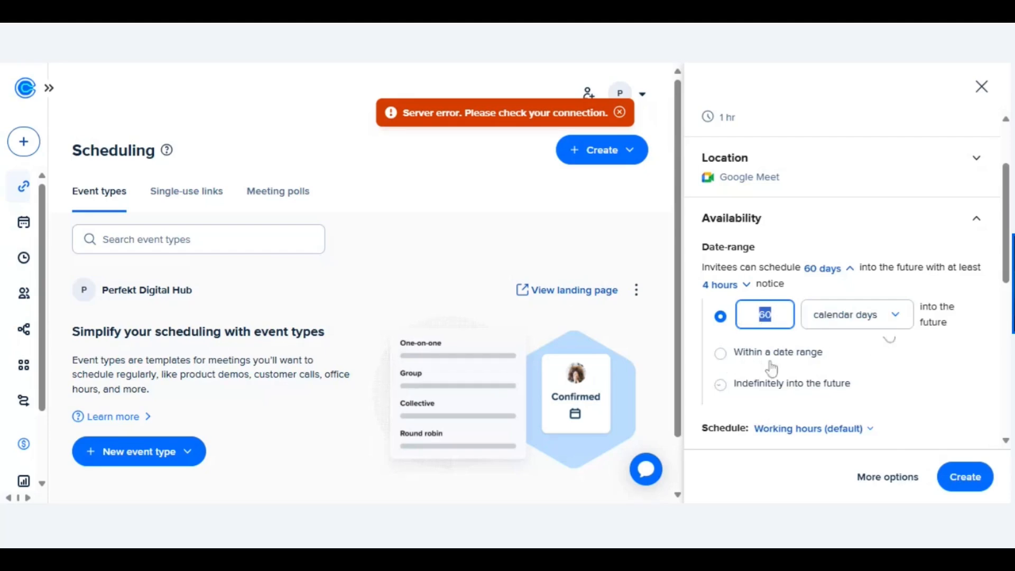
{"action": "type", "text": "3"}
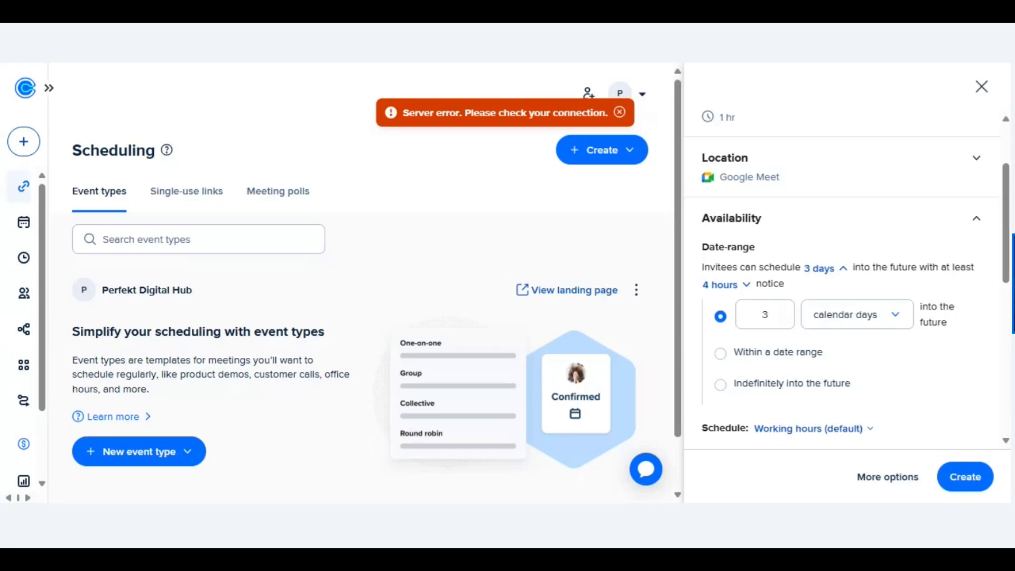
Set the minimum notice for booking the Virtual Training event to 2 hours
{"action": "left_click_drag", "start_coordinate": [1005, 280], "coordinate": [1006, 332]}
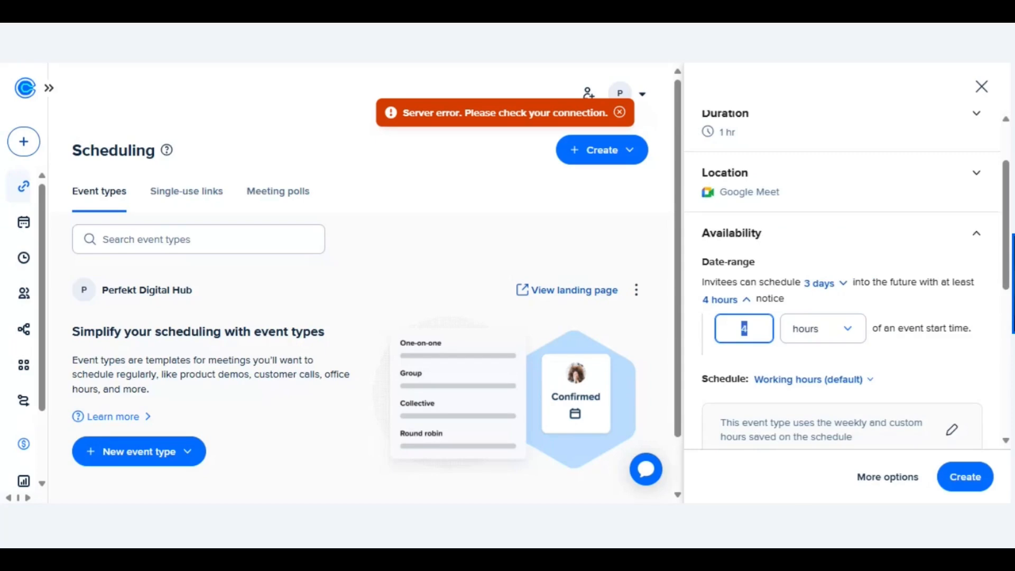
{"action": "type", "text": "2"}
{"action": "left_click", "coordinate": [951, 381]}
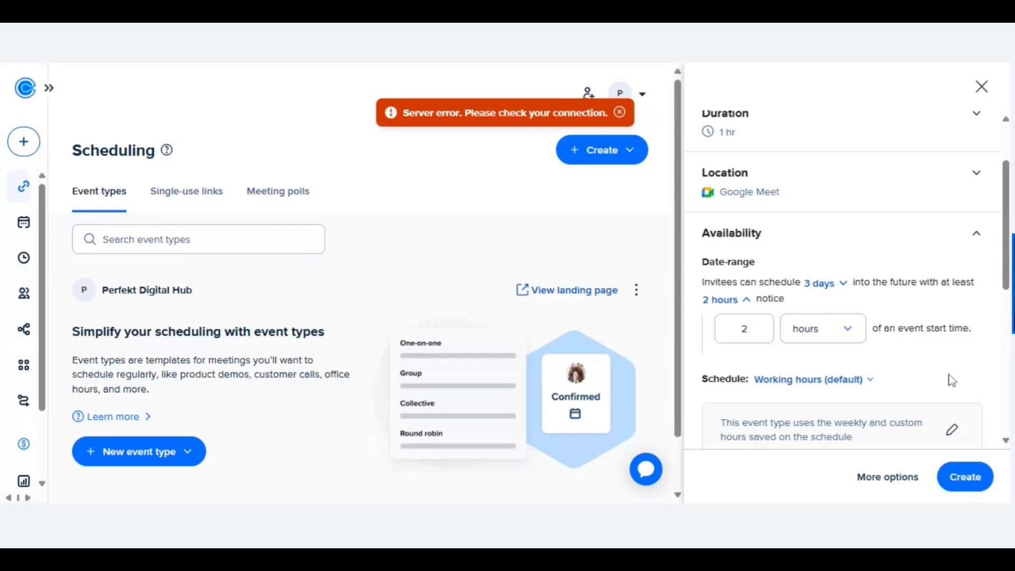
{"action": "left_click", "coordinate": [953, 242]}
{"action": "left_click", "coordinate": [952, 319]}
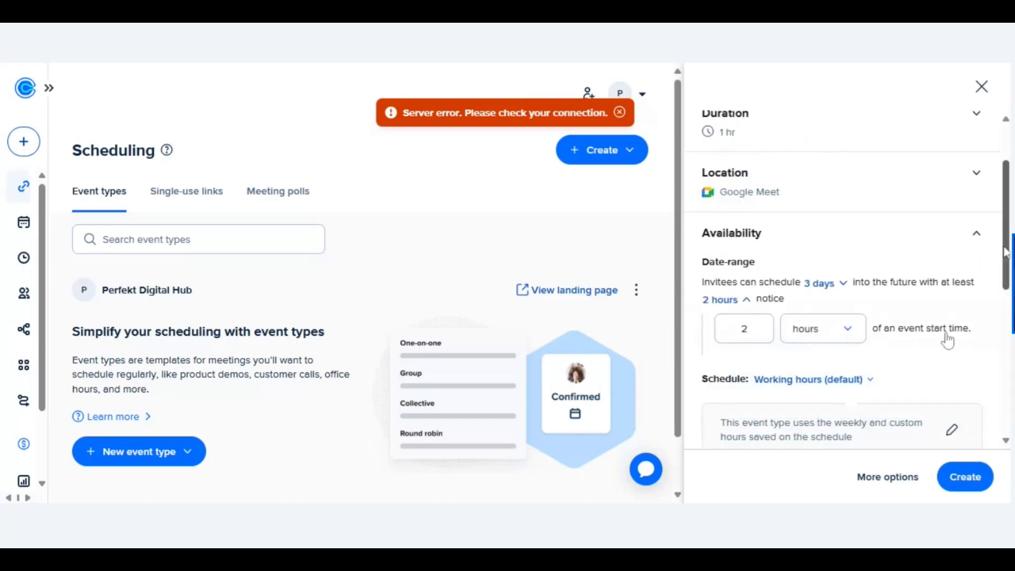
{"action": "left_click", "coordinate": [964, 337]}
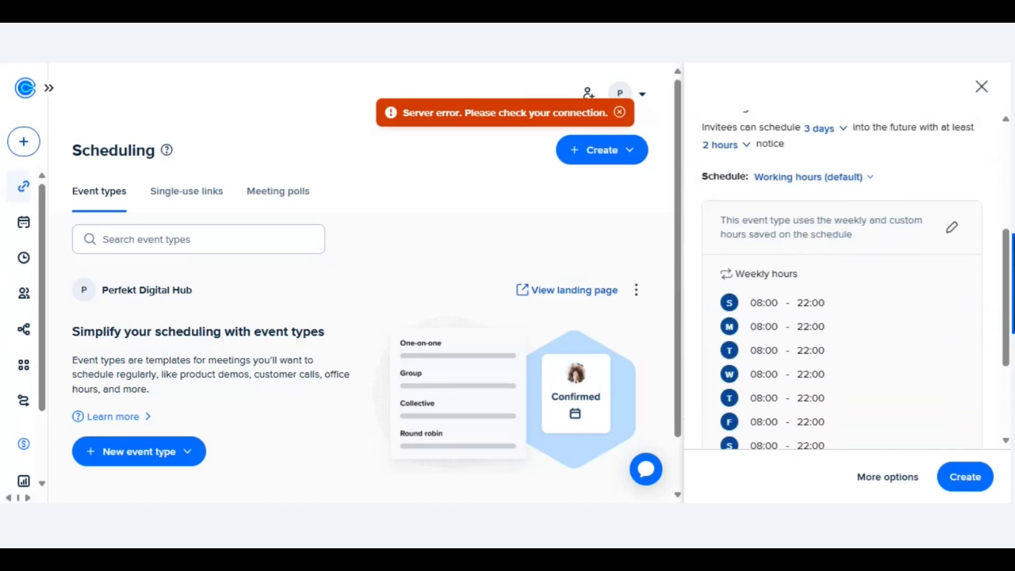
Review the event's weekly hours and open the default working hours schedule for editing
{"action": "scroll", "coordinate": [842, 318], "scroll_direction": "down", "scroll_amount": 1}
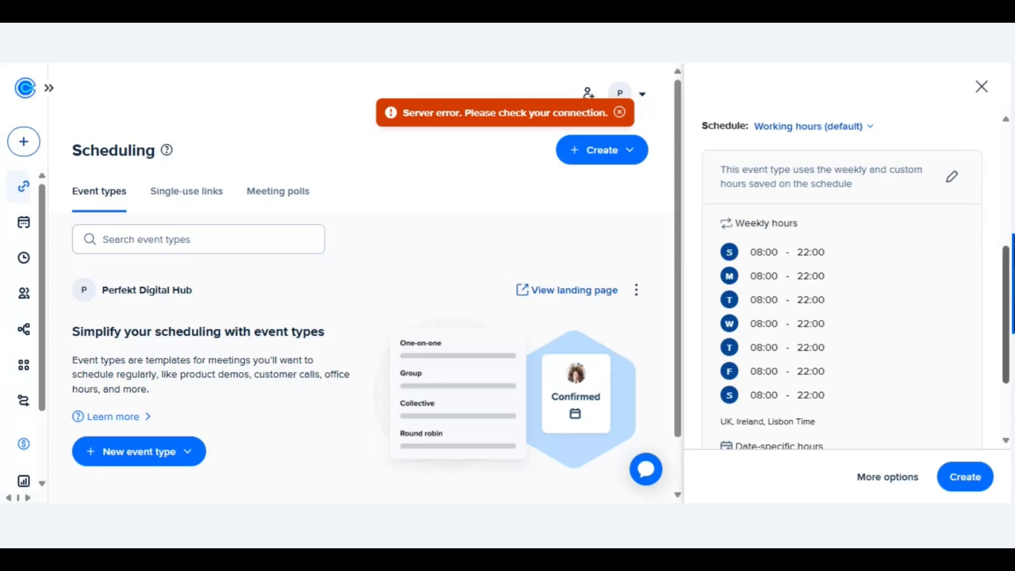
{"action": "scroll", "coordinate": [960, 358], "scroll_direction": "down", "scroll_amount": 1}
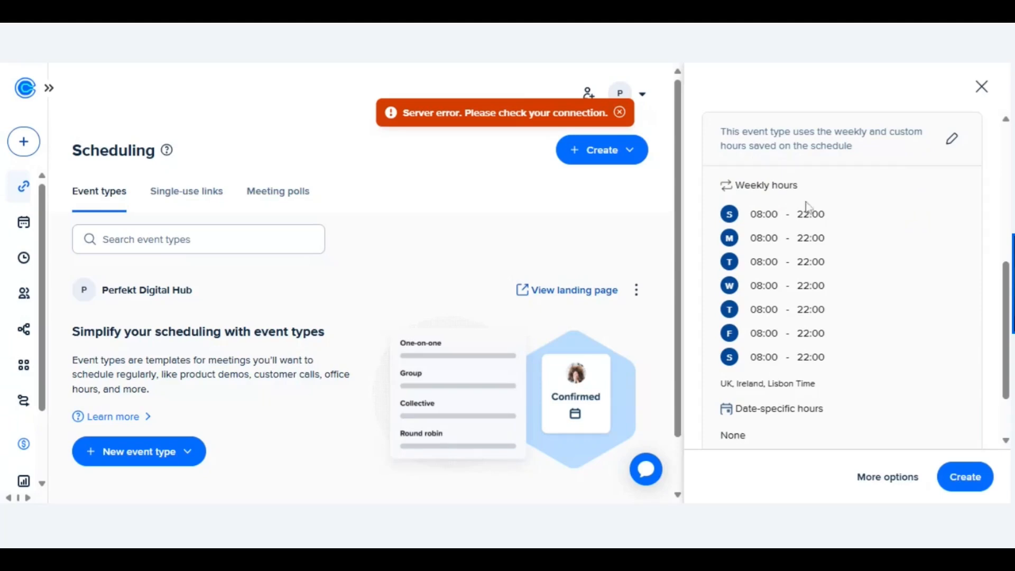
{"action": "double_click", "coordinate": [818, 214]}
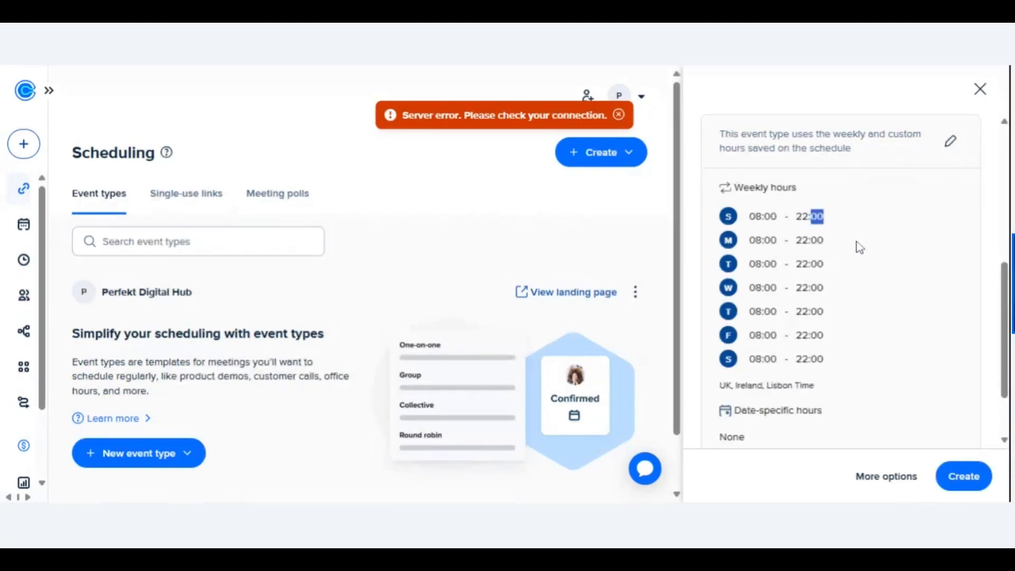
{"action": "left_click", "coordinate": [950, 142]}
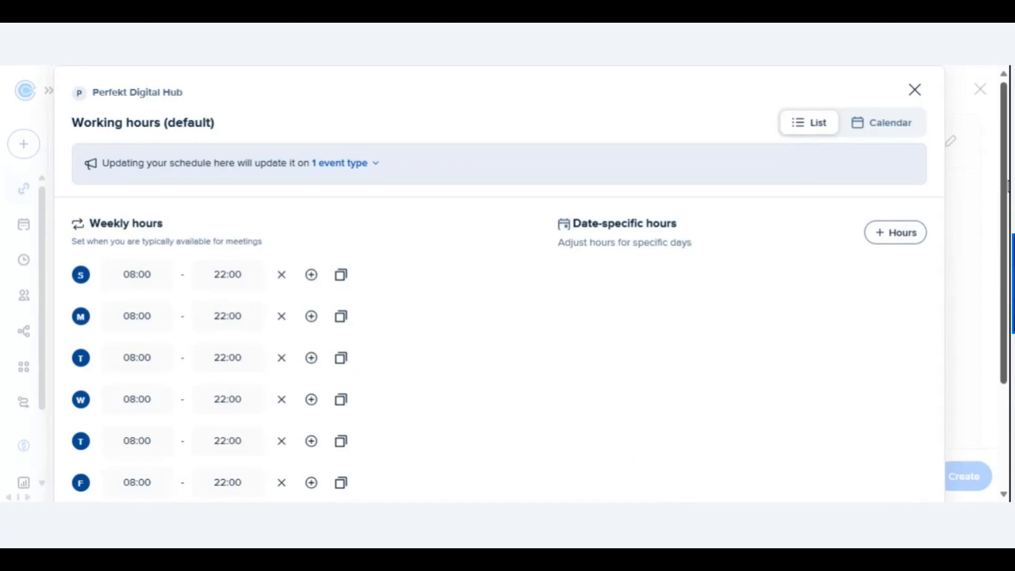
{"action": "scroll", "coordinate": [1004, 211], "scroll_direction": "down", "scroll_amount": 2}
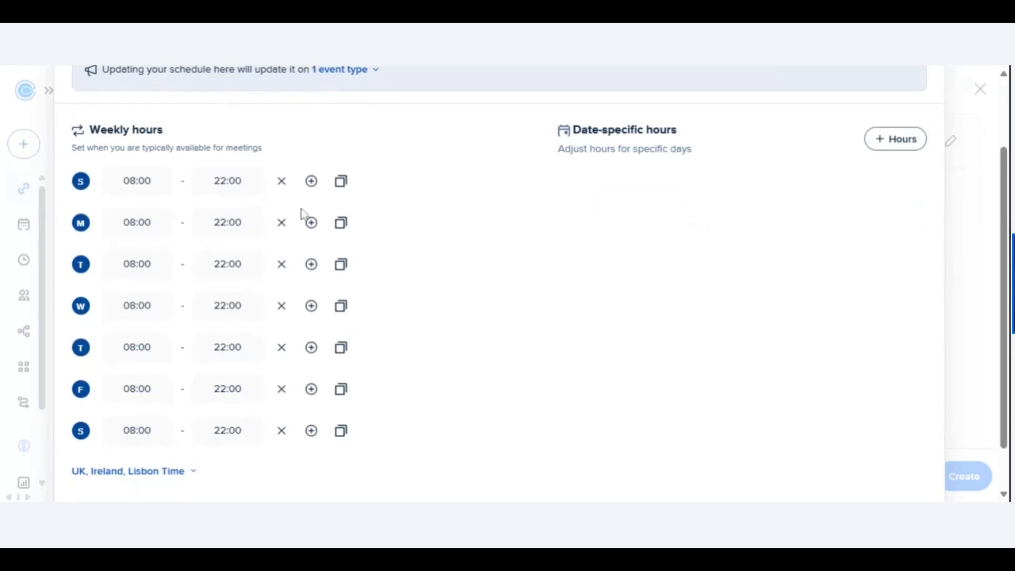
Clear Sunday's weekly hours and add them back as 08:00 to 19:00
{"action": "left_click", "coordinate": [281, 181]}
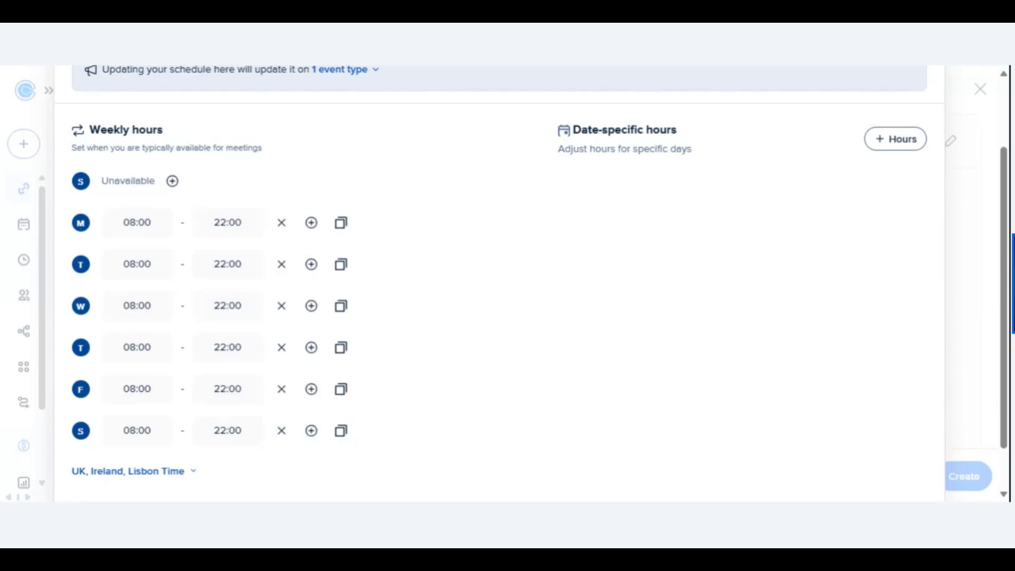
{"action": "left_click", "coordinate": [172, 181]}
{"action": "left_click", "coordinate": [136, 181]}
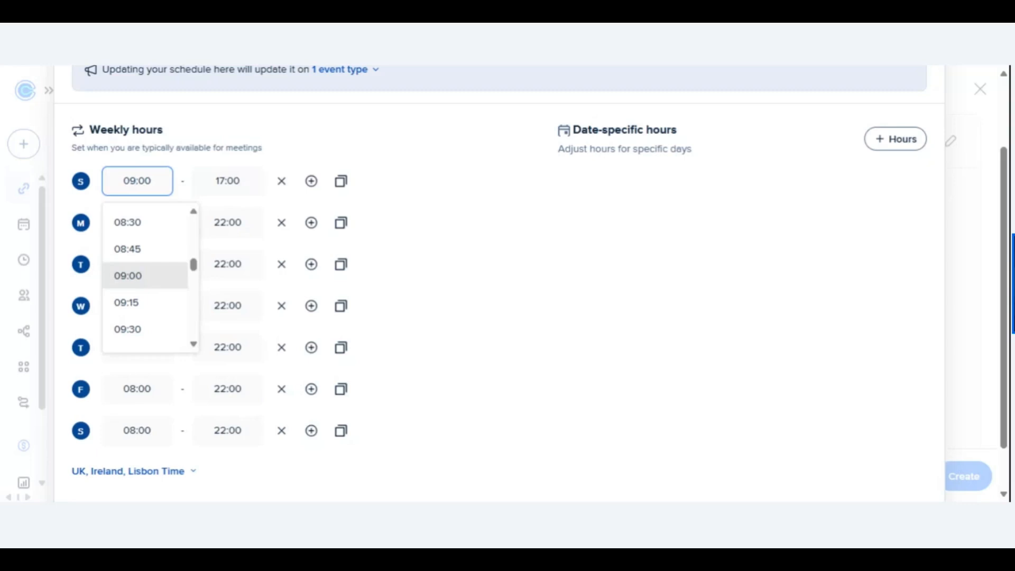
{"action": "type", "text": "8"}
{"action": "key", "text": "BackSpace"}
{"action": "key", "text": "BackSpace"}
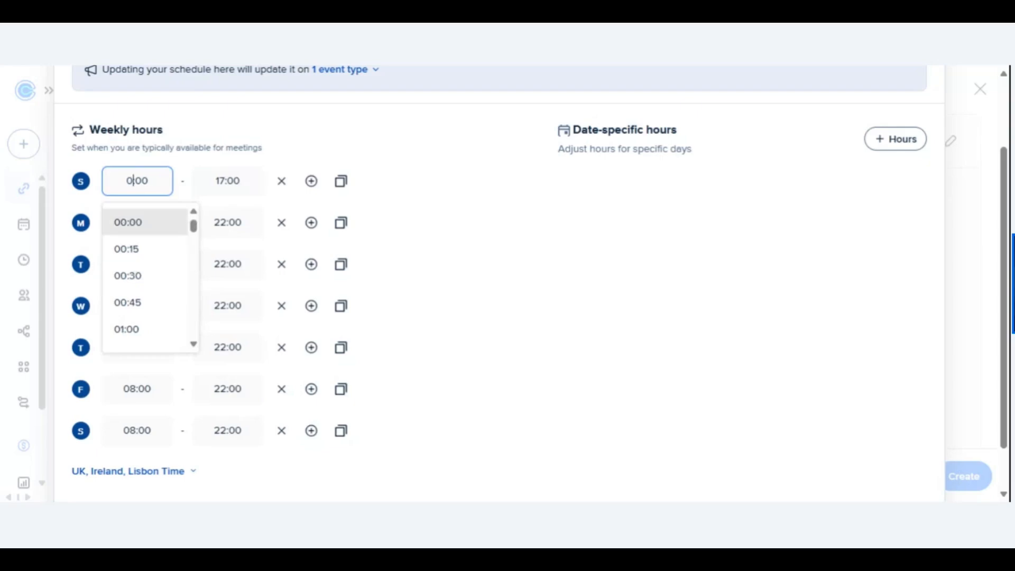
{"action": "type", "text": "8"}
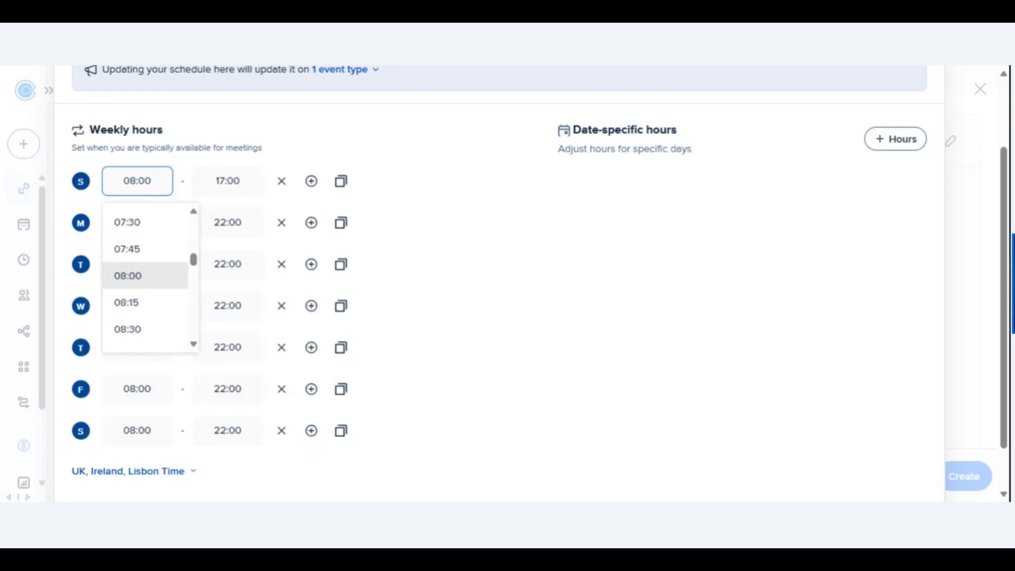
{"action": "key", "text": "Return"}
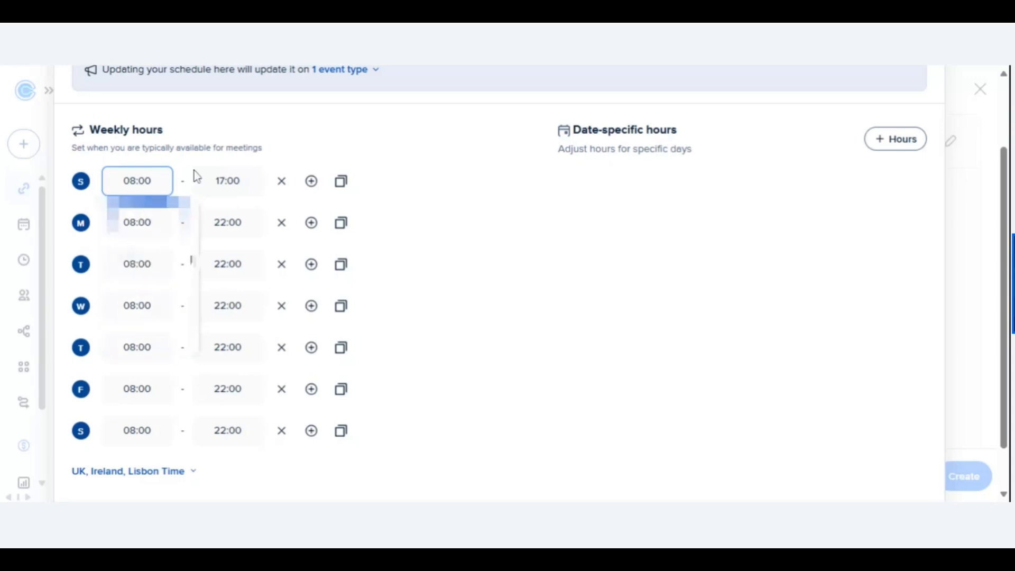
{"action": "left_click", "coordinate": [195, 171]}
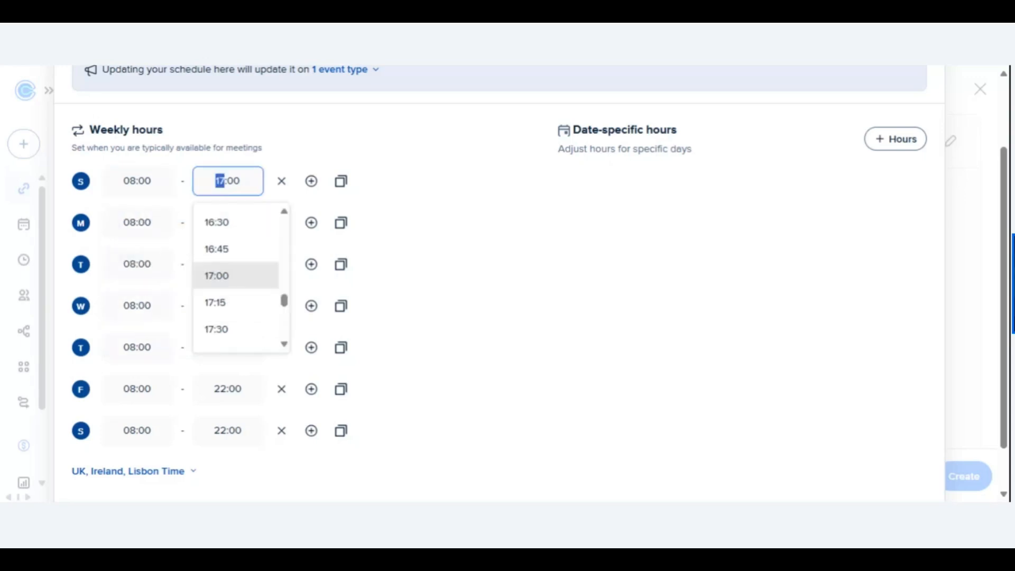
{"action": "type", "text": "1"}
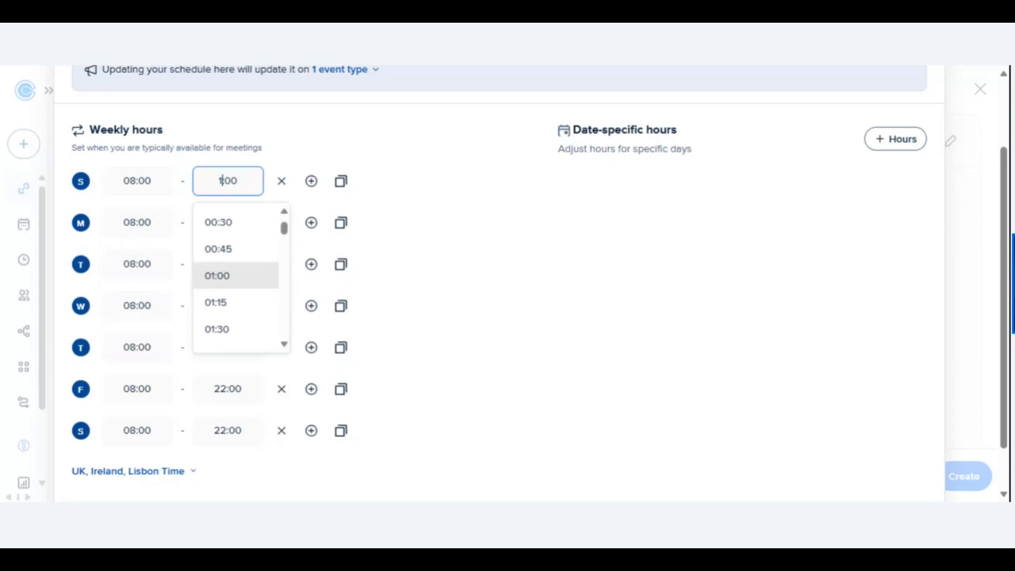
{"action": "type", "text": "9"}
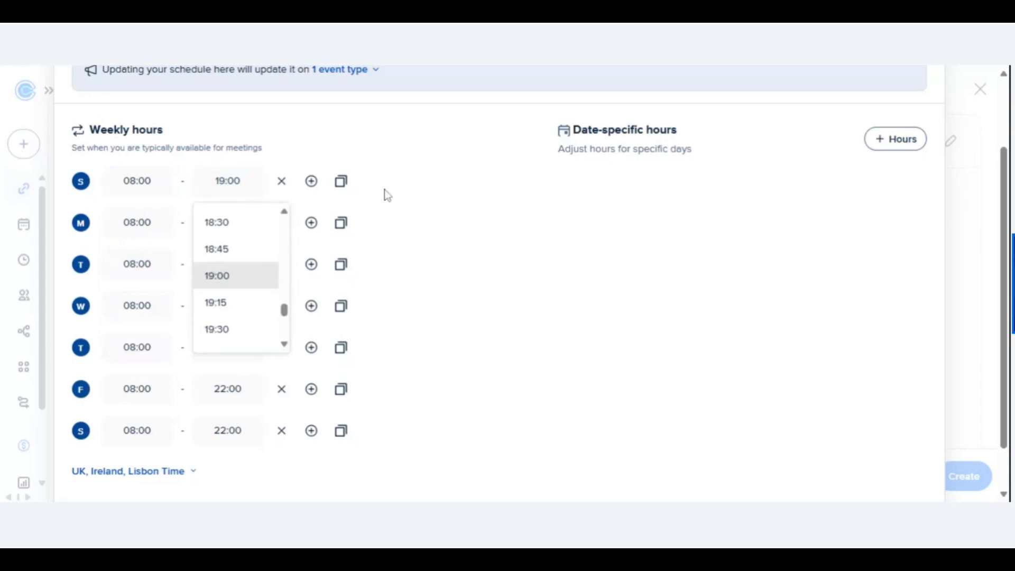
{"action": "left_click", "coordinate": [379, 202]}
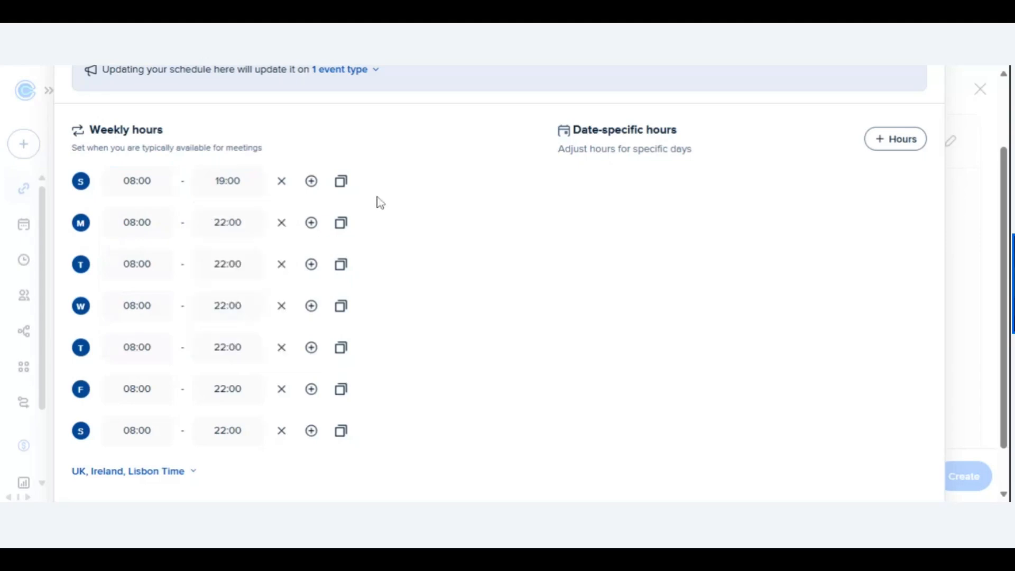
Make Monday through Friday unavailable in the weekly hours and apply the schedule to the event type
{"action": "left_click", "coordinate": [281, 222]}
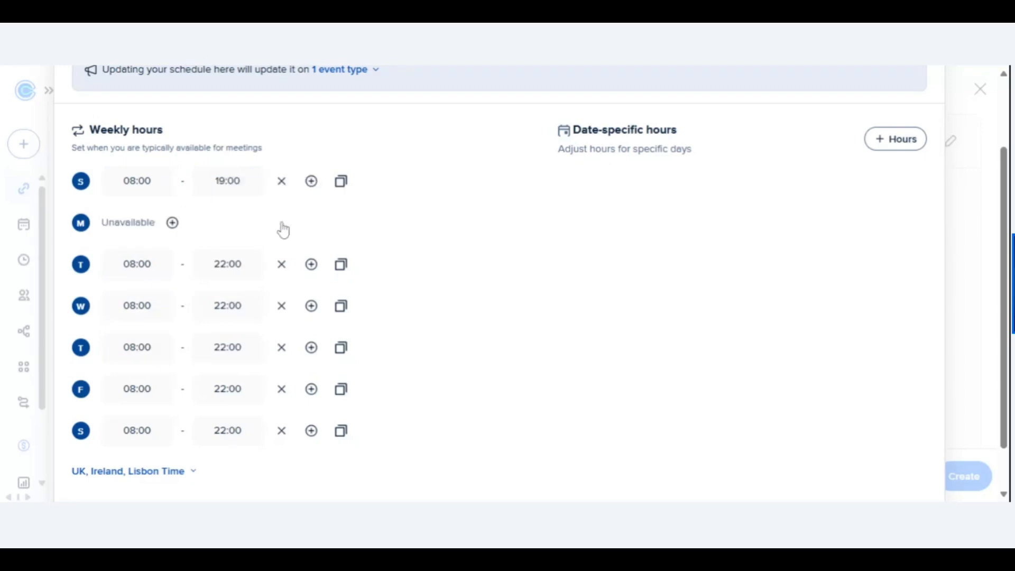
{"action": "left_click", "coordinate": [282, 267]}
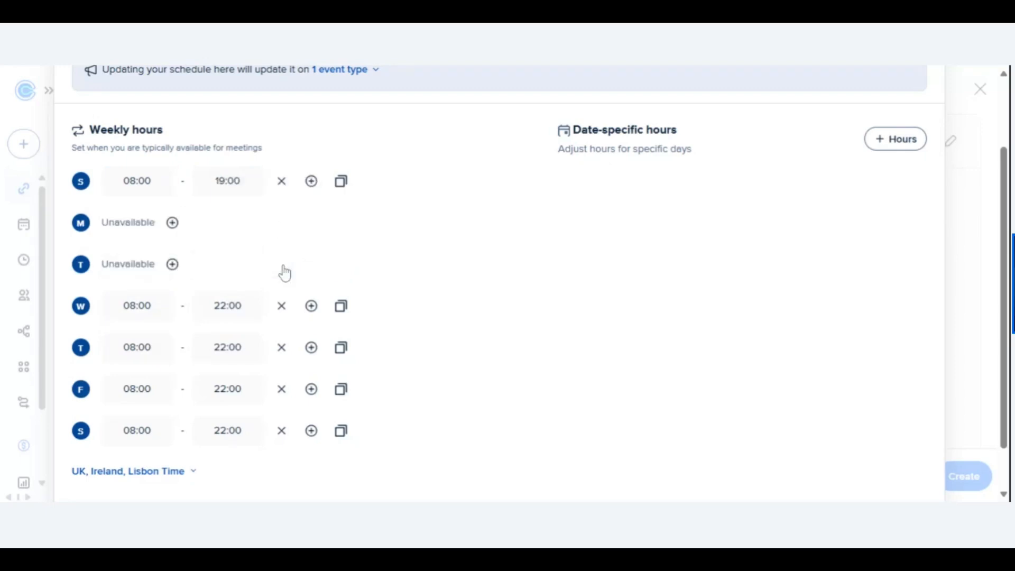
{"action": "left_click", "coordinate": [290, 317]}
{"action": "left_click", "coordinate": [282, 347]}
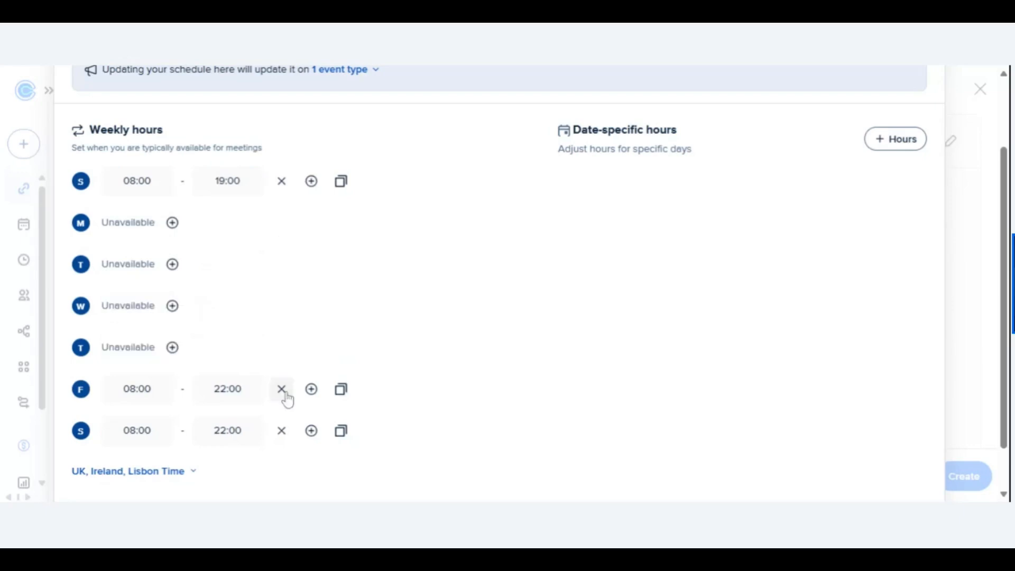
{"action": "left_click", "coordinate": [283, 391]}
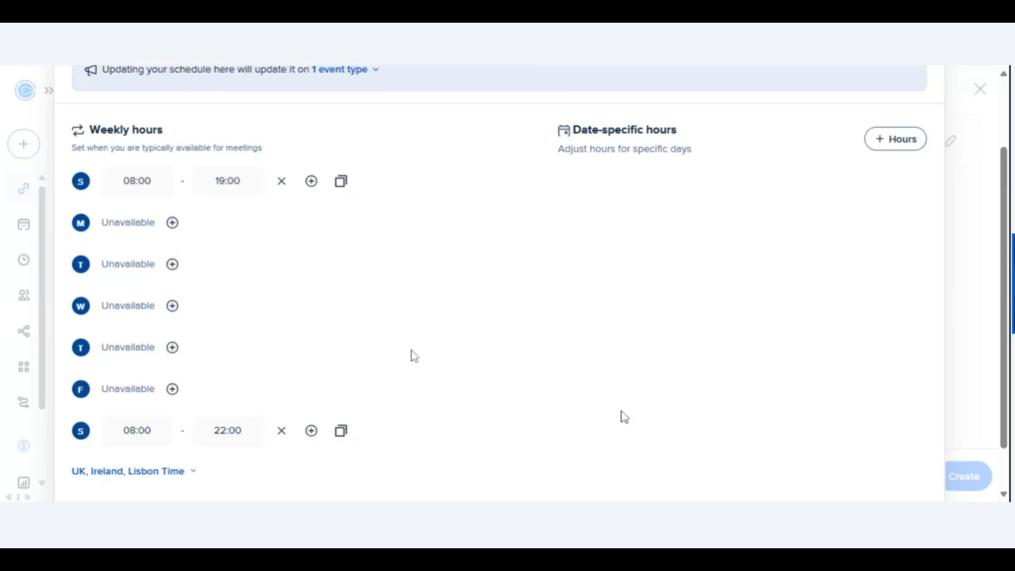
{"action": "scroll", "coordinate": [847, 490], "scroll_direction": "down", "scroll_amount": 1}
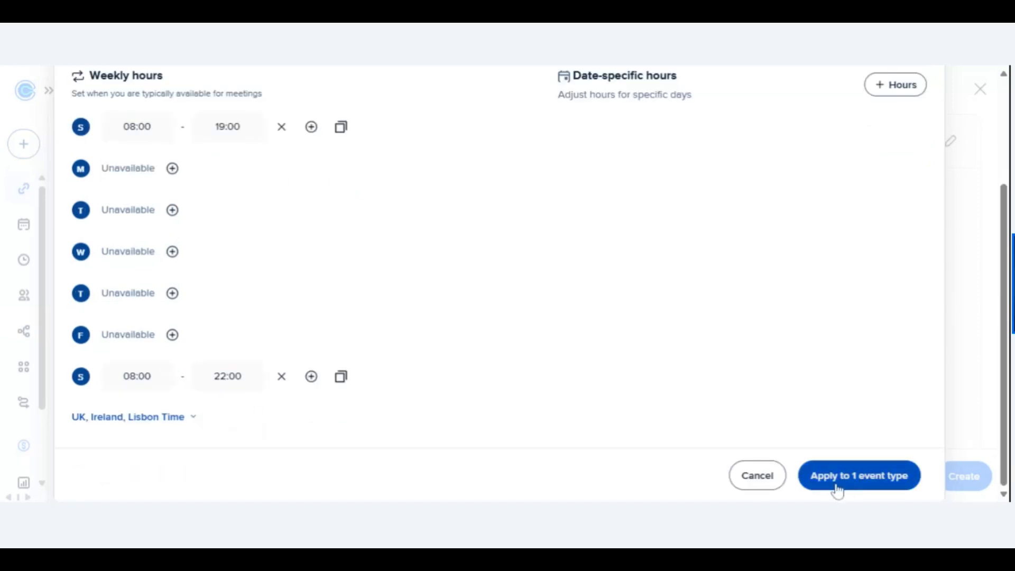
{"action": "left_click", "coordinate": [837, 489]}
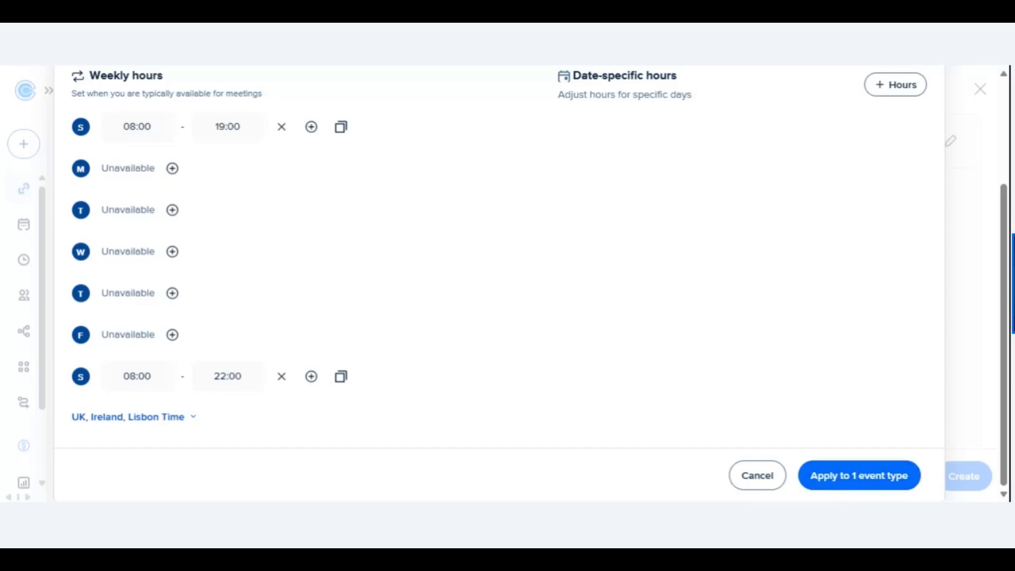
{"action": "left_click", "coordinate": [864, 481]}
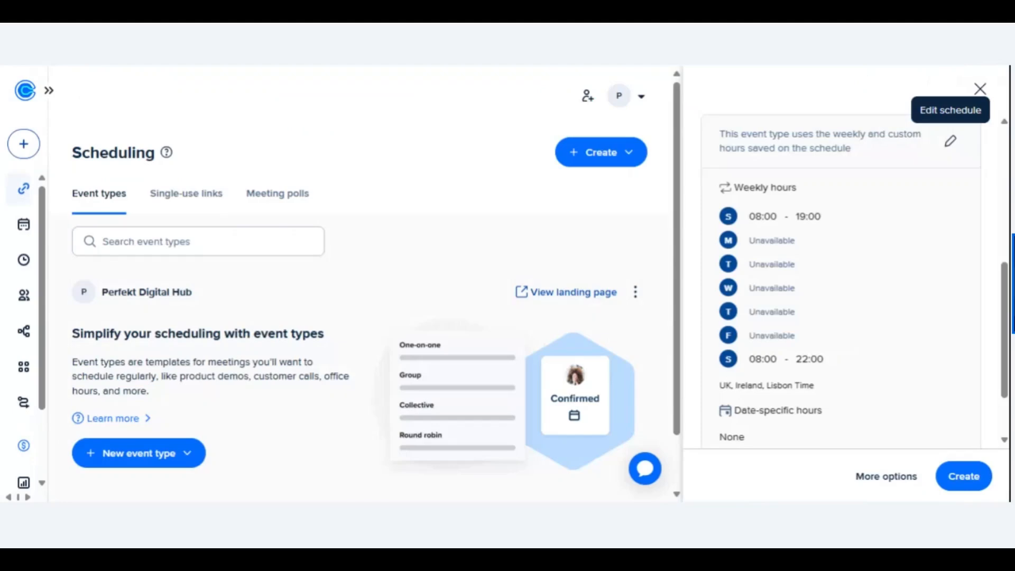
Create the Virtual Training event type and expand the Description section in its additional options
{"action": "left_click_drag", "start_coordinate": [755, 359], "coordinate": [807, 359]}
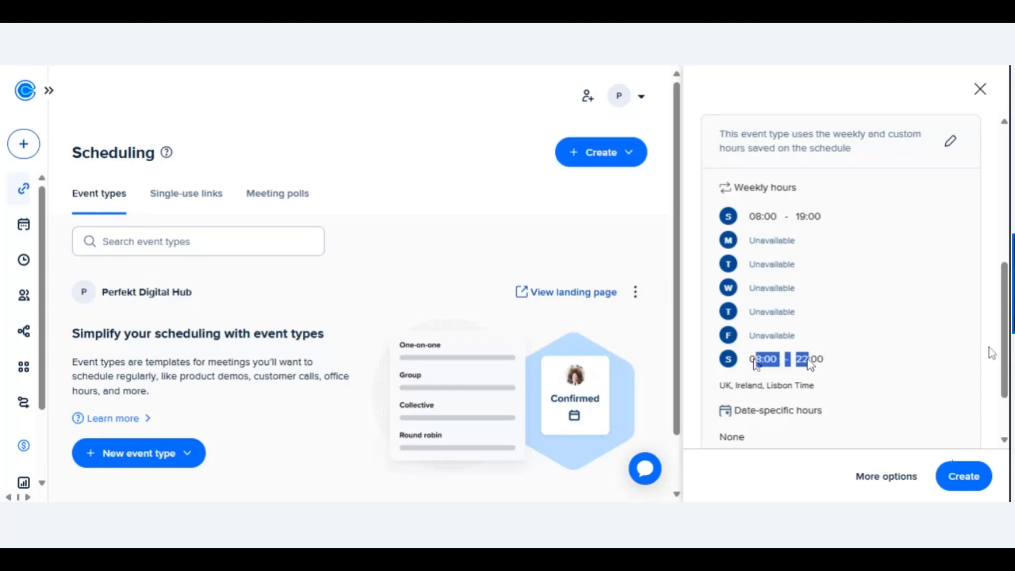
{"action": "left_click_drag", "start_coordinate": [1004, 348], "coordinate": [1003, 383]}
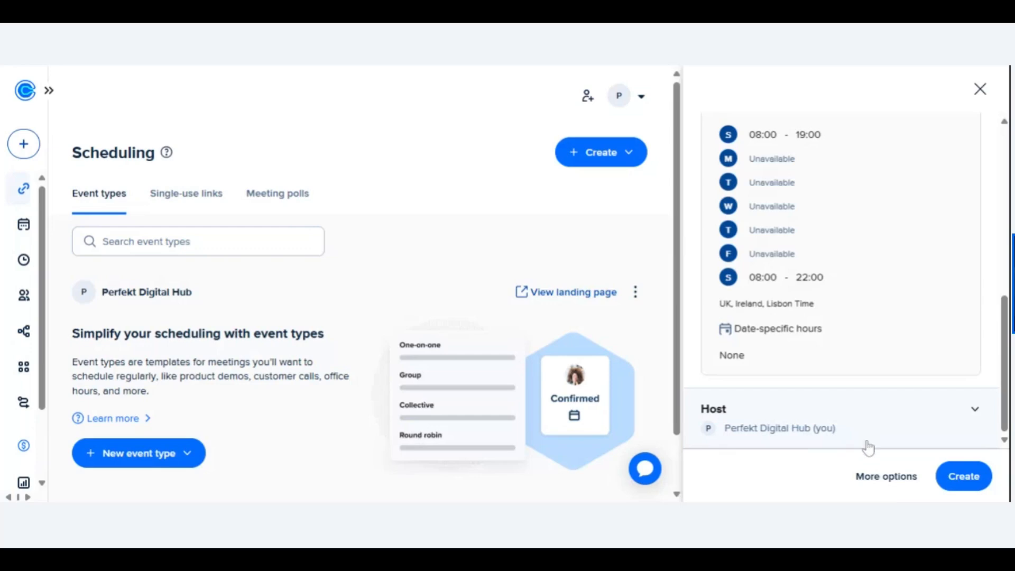
{"action": "left_click", "coordinate": [877, 478]}
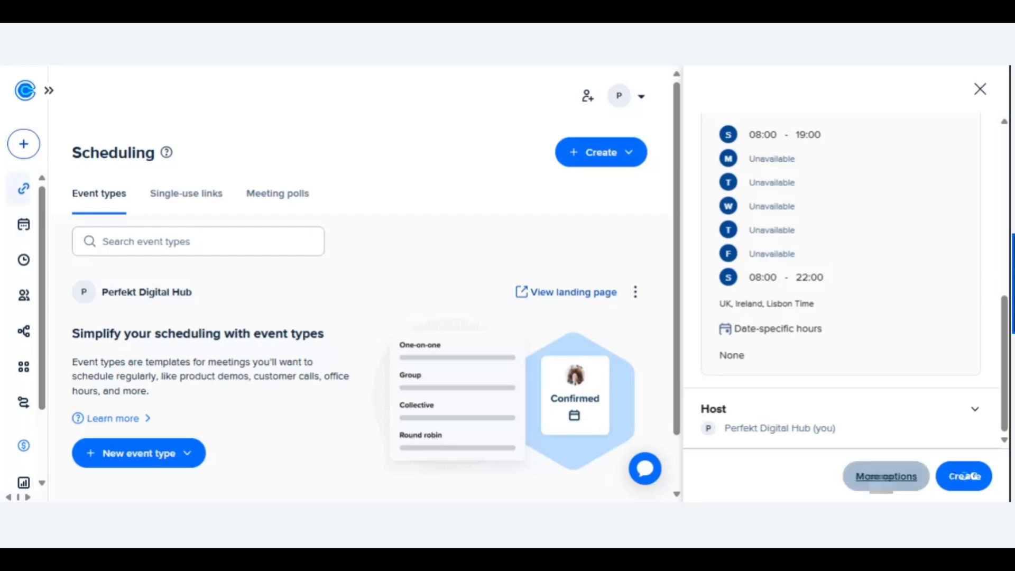
{"action": "left_click", "coordinate": [964, 476]}
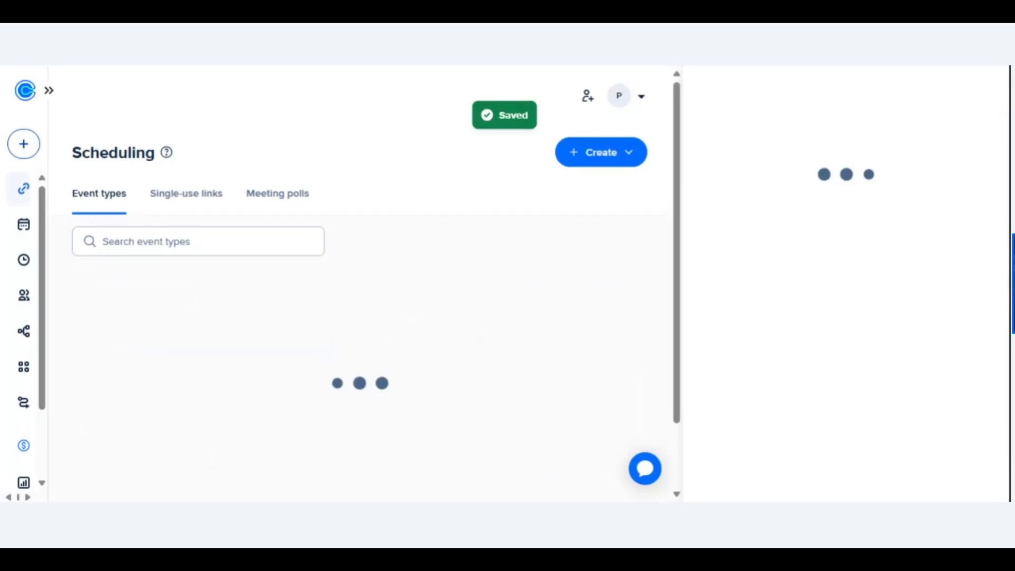
{"action": "left_click", "coordinate": [973, 205]}
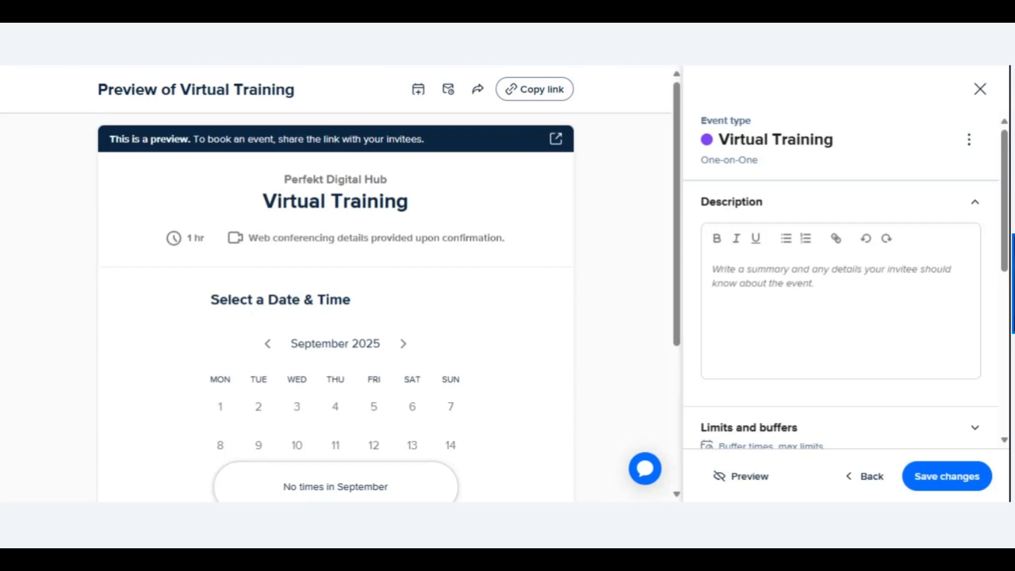
Collapse the Description section and review the booking page options, including start time increments and time zone display
{"action": "left_click", "coordinate": [975, 205]}
{"action": "scroll", "coordinate": [863, 246], "scroll_direction": "down", "scroll_amount": 1}
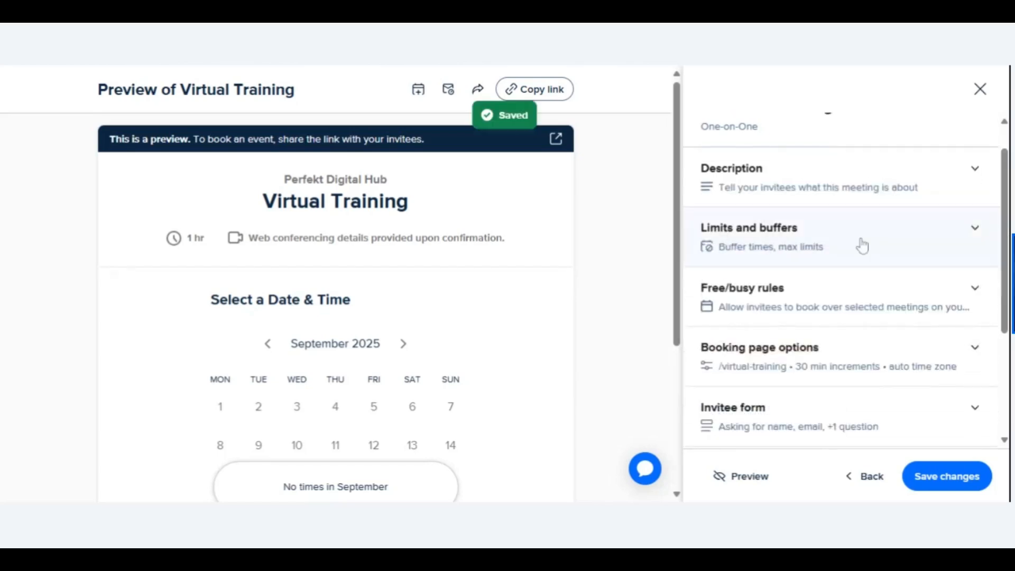
{"action": "scroll", "coordinate": [862, 246], "scroll_direction": "up", "scroll_amount": 1}
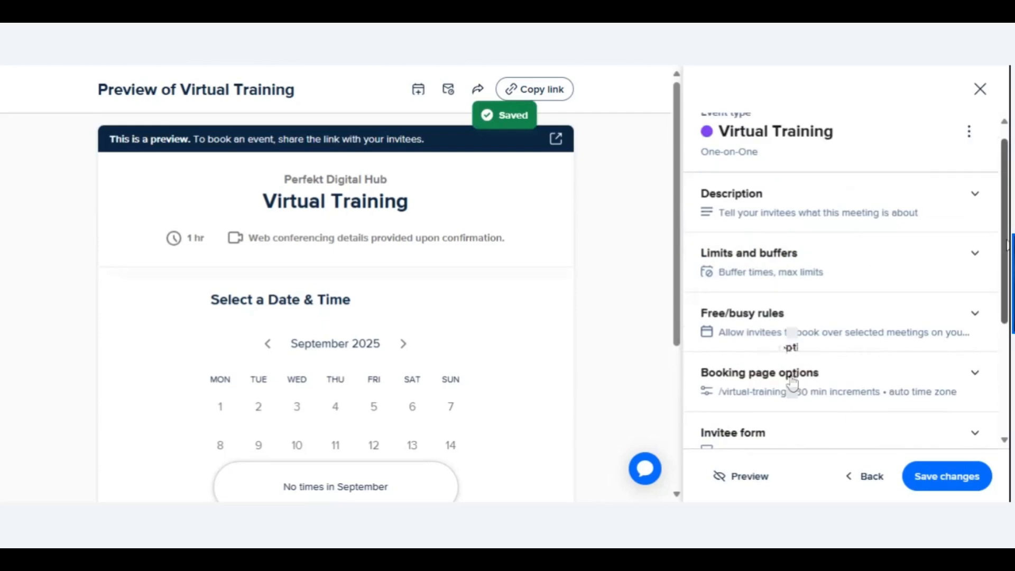
{"action": "left_click", "coordinate": [978, 363]}
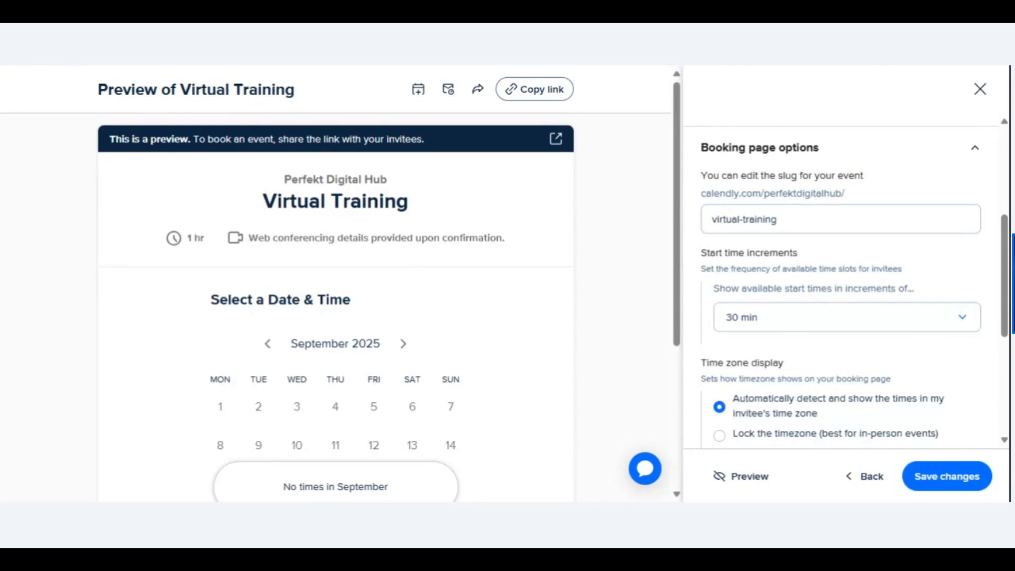
{"action": "left_click", "coordinate": [976, 326]}
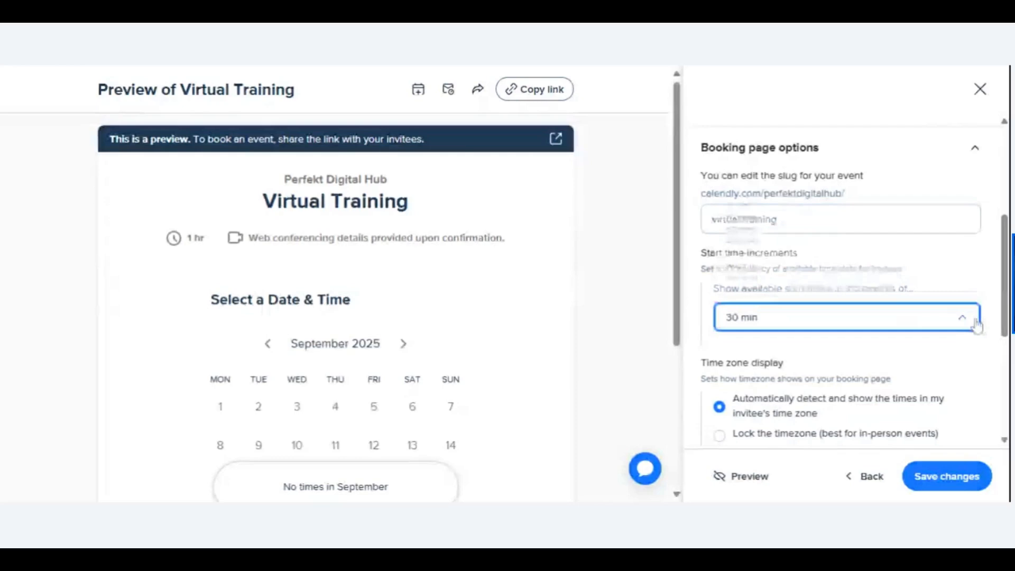
{"action": "scroll", "coordinate": [859, 329], "scroll_direction": "down", "scroll_amount": 2}
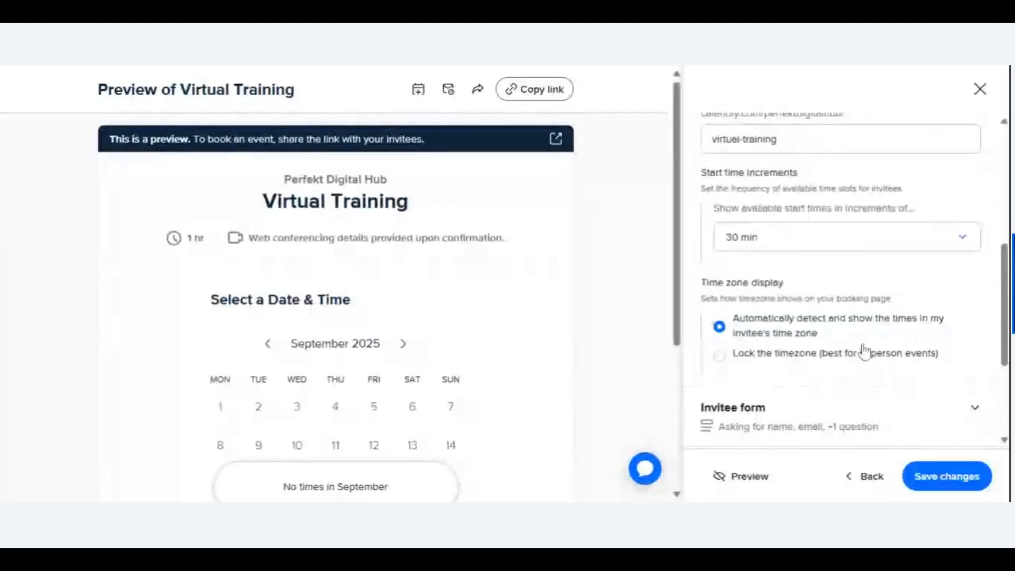
{"action": "scroll", "coordinate": [981, 282], "scroll_direction": "down", "scroll_amount": 3}
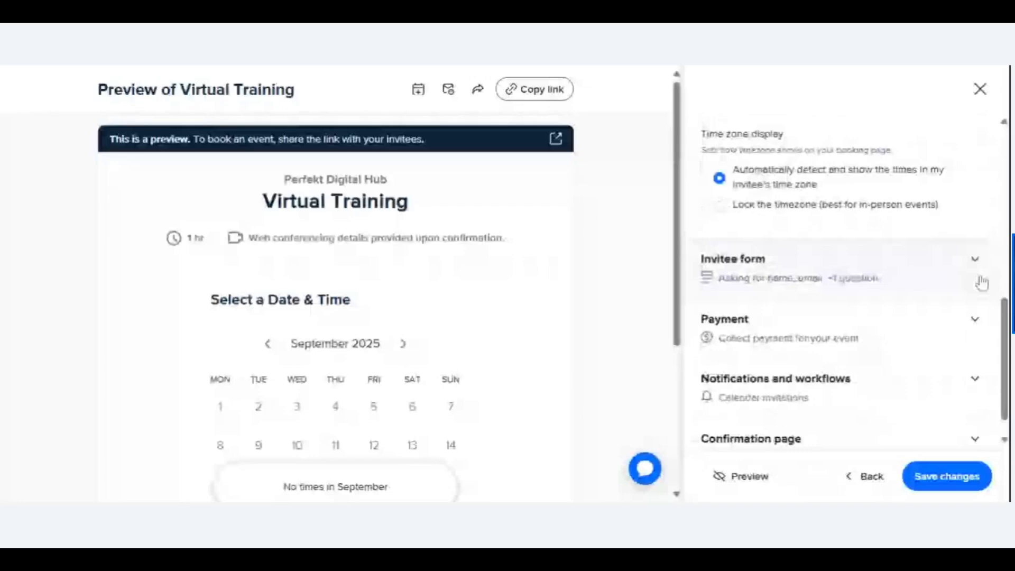
Expand the Invitee form section and make Question 1, about sharing anything that will help prepare for the meeting, required
{"action": "left_click", "coordinate": [981, 280]}
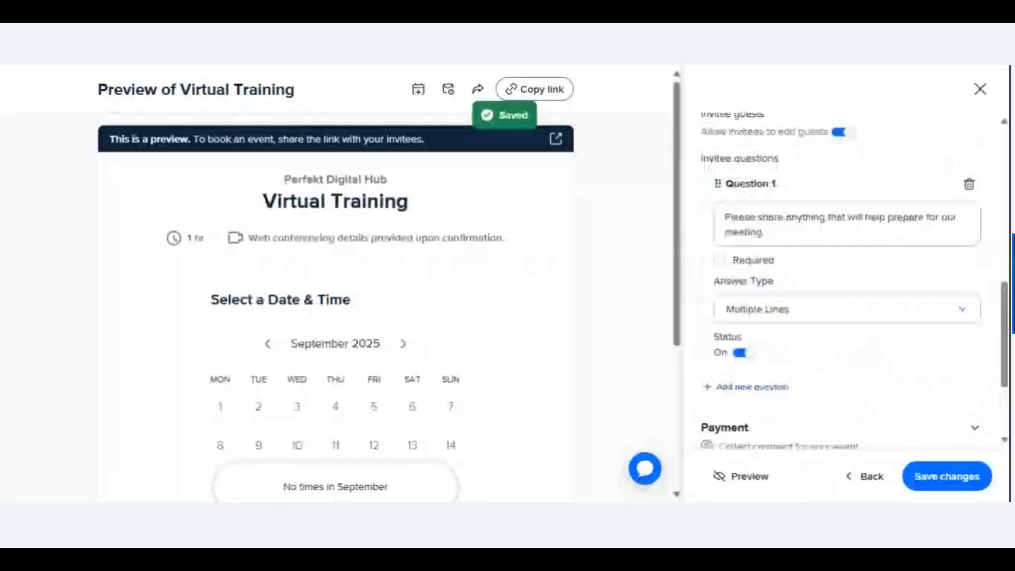
{"action": "left_click", "coordinate": [719, 260]}
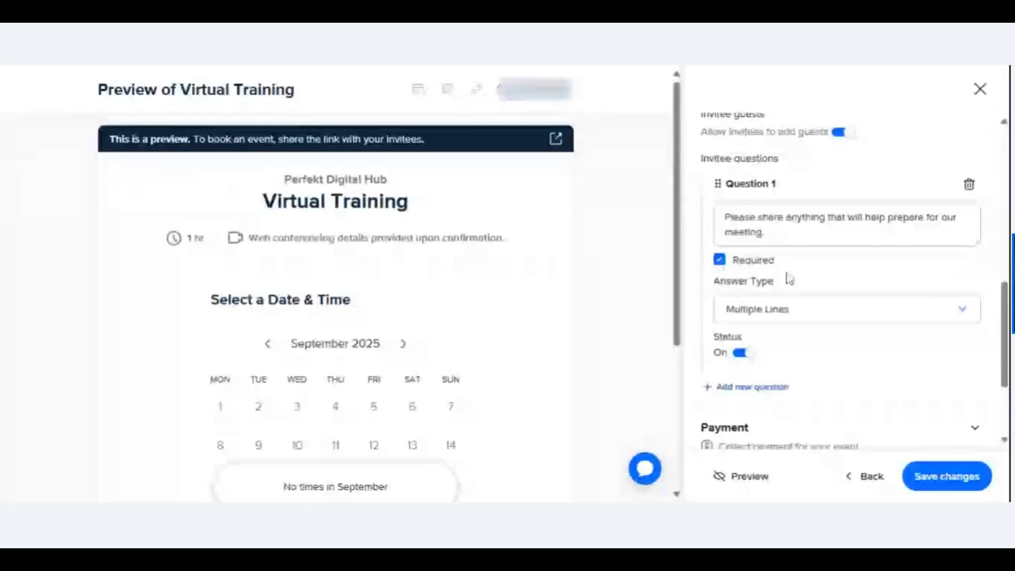
{"action": "left_click", "coordinate": [768, 232]}
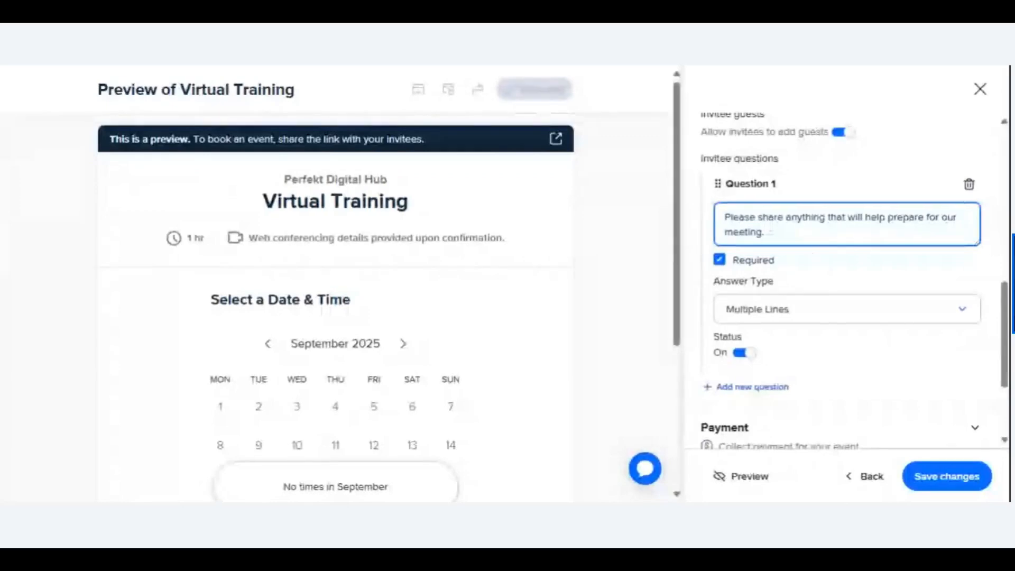
{"action": "left_click", "coordinate": [757, 217]}
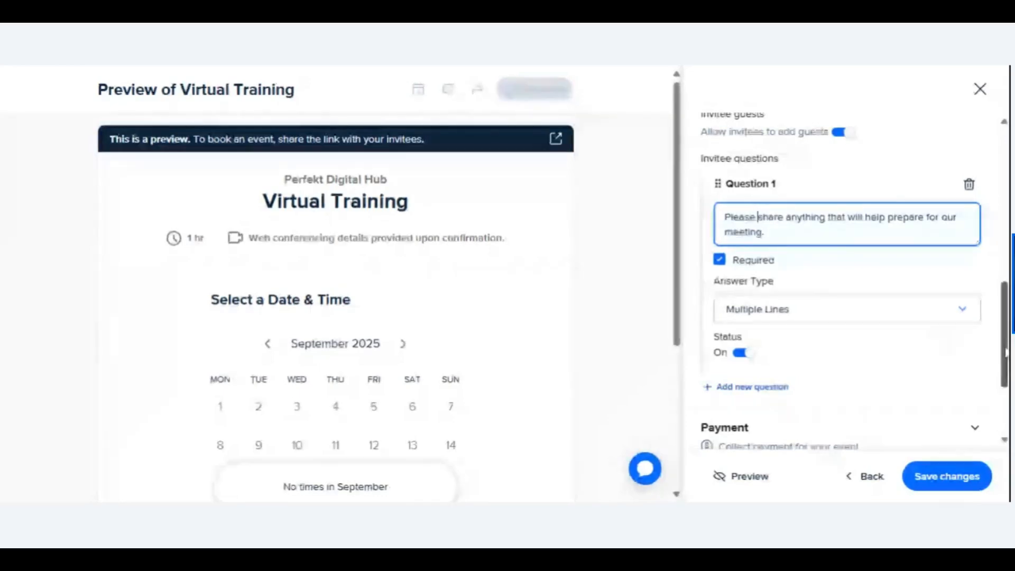
Review the answer types available for the invitee question, keep Multiple Lines, and save the invitee form changes
{"action": "scroll", "coordinate": [1006, 353], "scroll_direction": "down", "scroll_amount": 2}
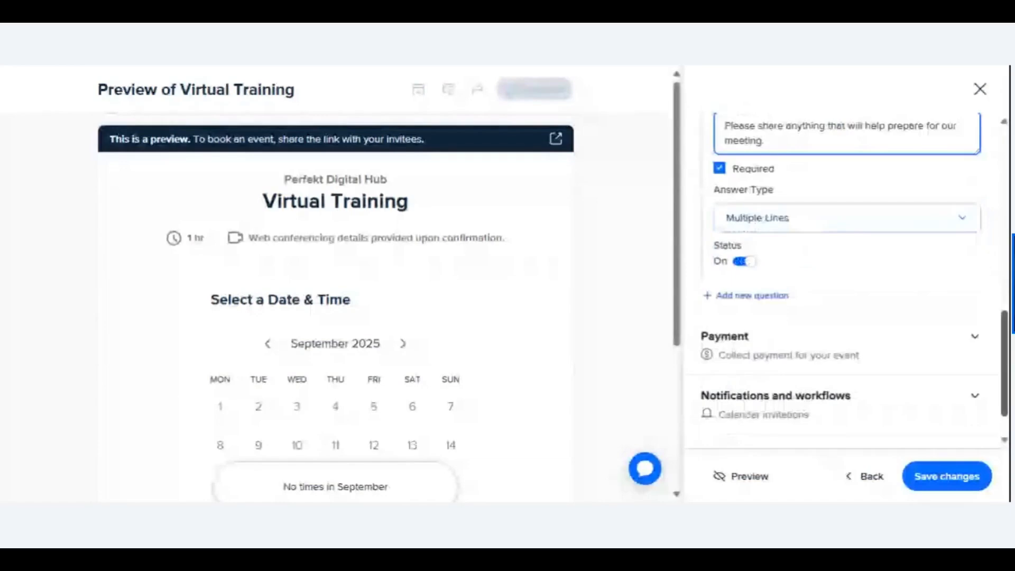
{"action": "left_click", "coordinate": [856, 235]}
{"action": "left_click", "coordinate": [854, 228]}
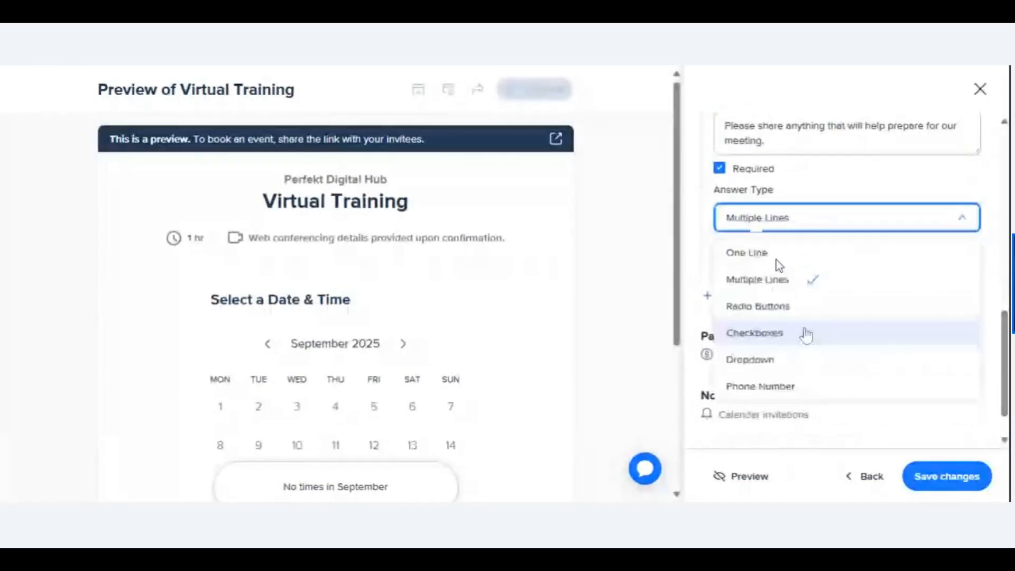
{"action": "left_click", "coordinate": [996, 224]}
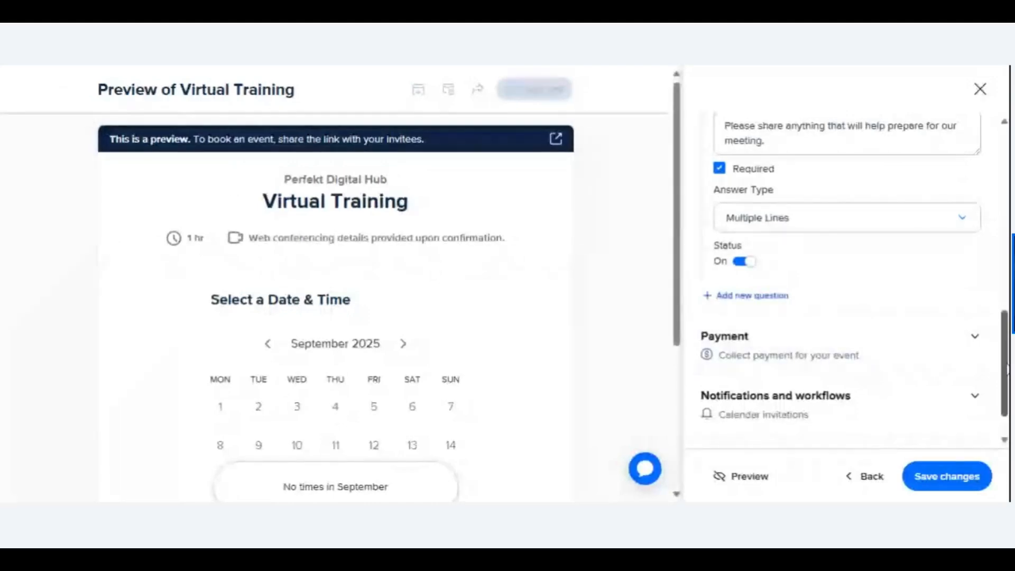
{"action": "scroll", "coordinate": [1007, 368], "scroll_direction": "down", "scroll_amount": 1}
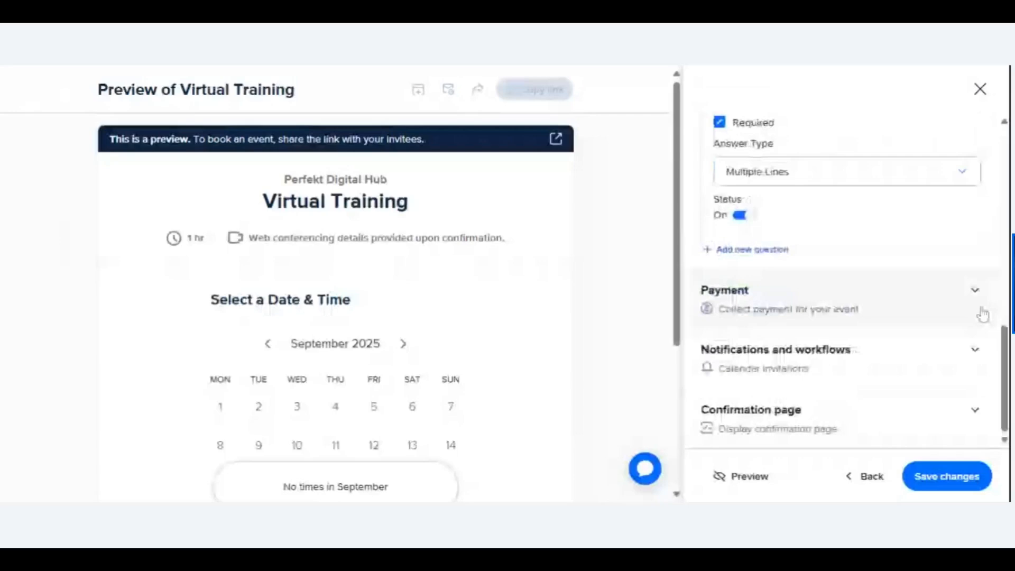
{"action": "left_click", "coordinate": [946, 476]}
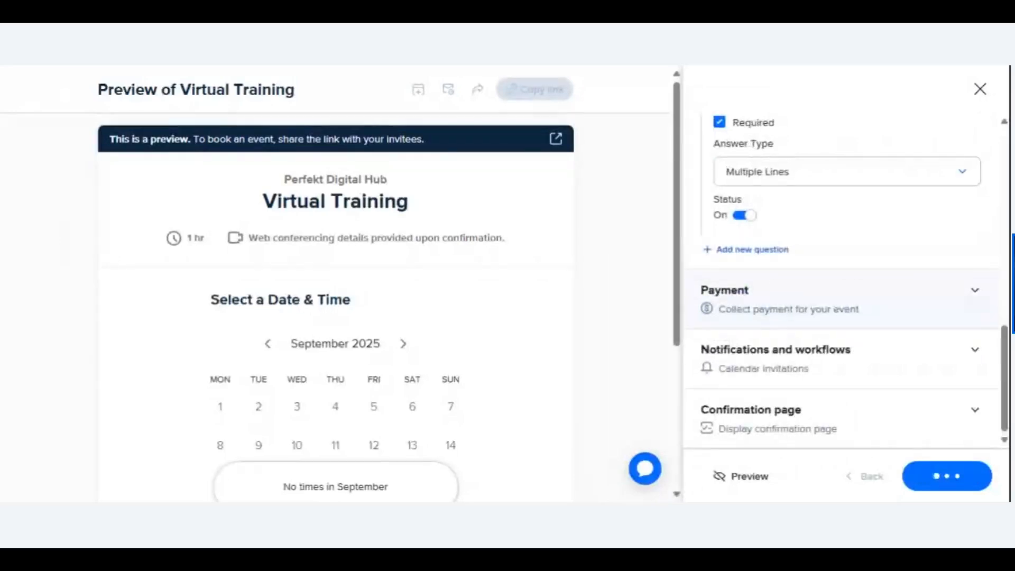
Expand the Notifications and workflows section and read the explanation of what workflows do
{"action": "left_click", "coordinate": [977, 296]}
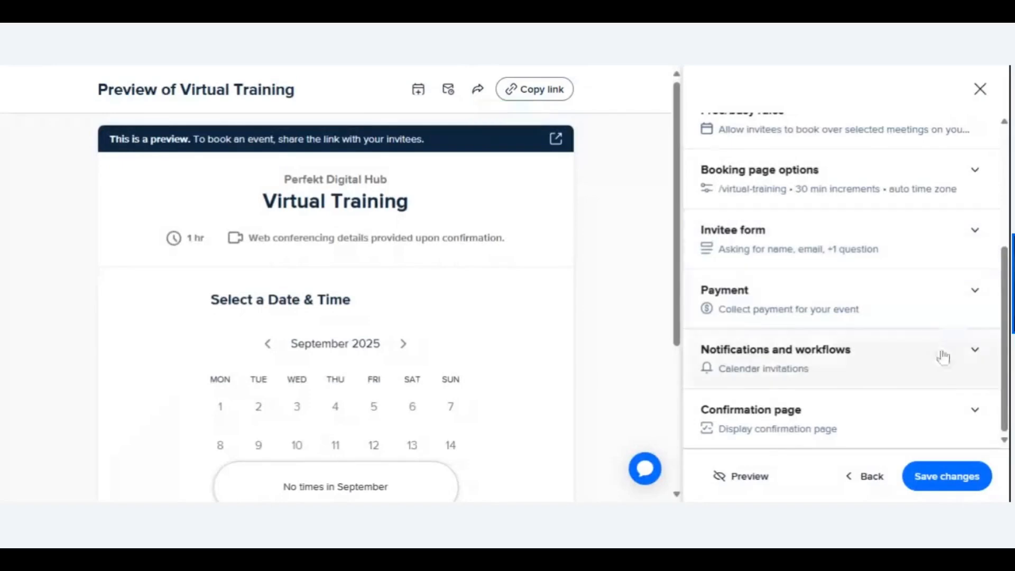
{"action": "left_click", "coordinate": [968, 352]}
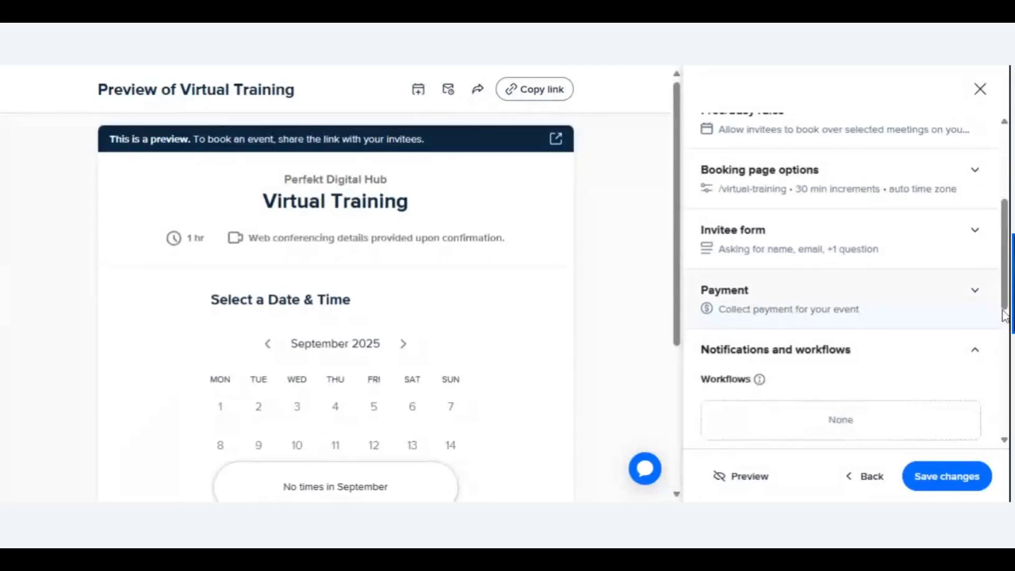
{"action": "scroll", "coordinate": [1004, 315], "scroll_direction": "down", "scroll_amount": 2}
{"action": "scroll", "coordinate": [827, 344], "scroll_direction": "down", "scroll_amount": 3}
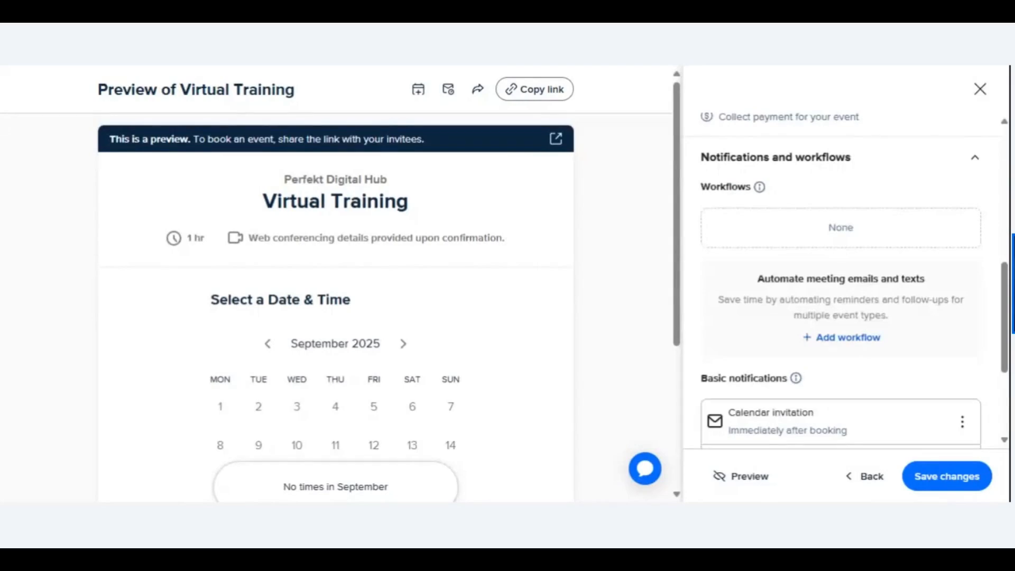
{"action": "left_click", "coordinate": [760, 193]}
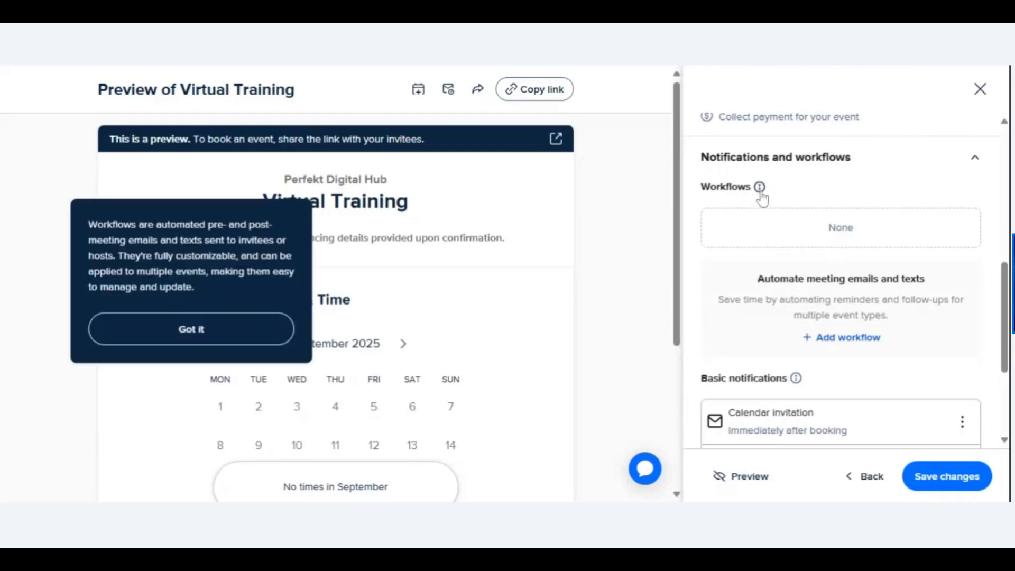
{"action": "left_click", "coordinate": [257, 342]}
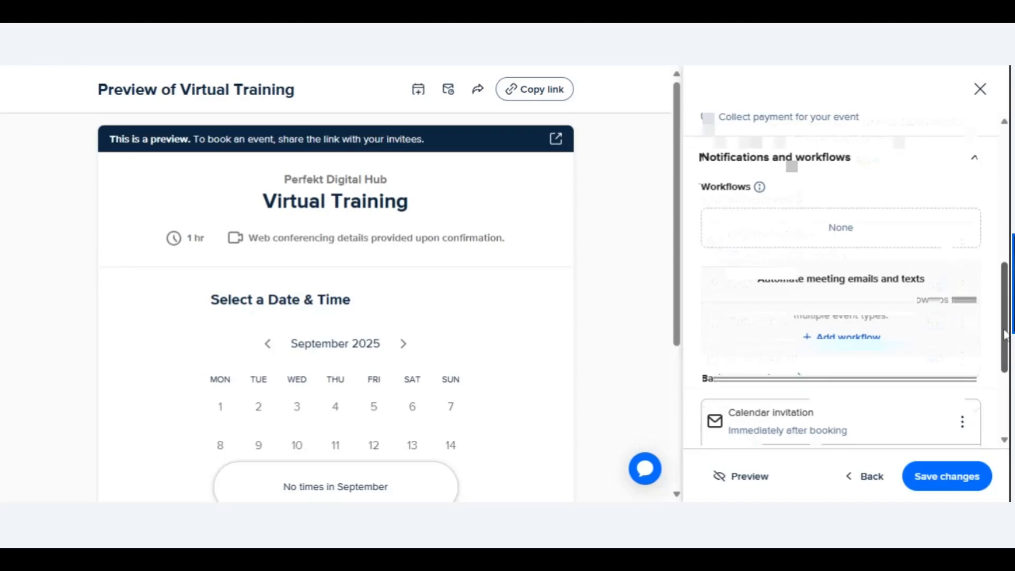
Review the basic notifications and check the options available for the calendar invitation
{"action": "scroll", "coordinate": [895, 248], "scroll_direction": "up", "scroll_amount": 10}
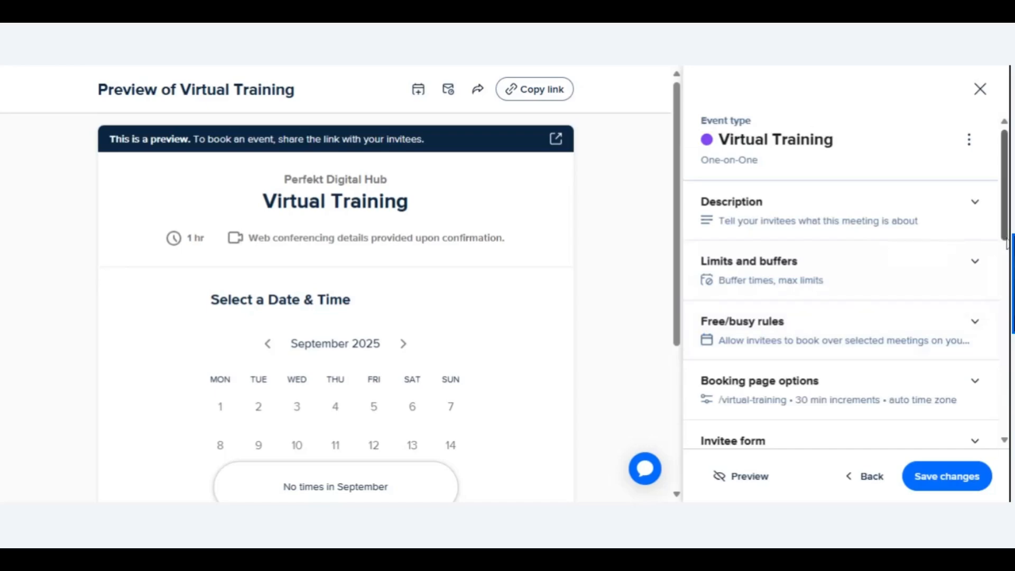
{"action": "left_click_drag", "start_coordinate": [1005, 237], "coordinate": [1005, 429]}
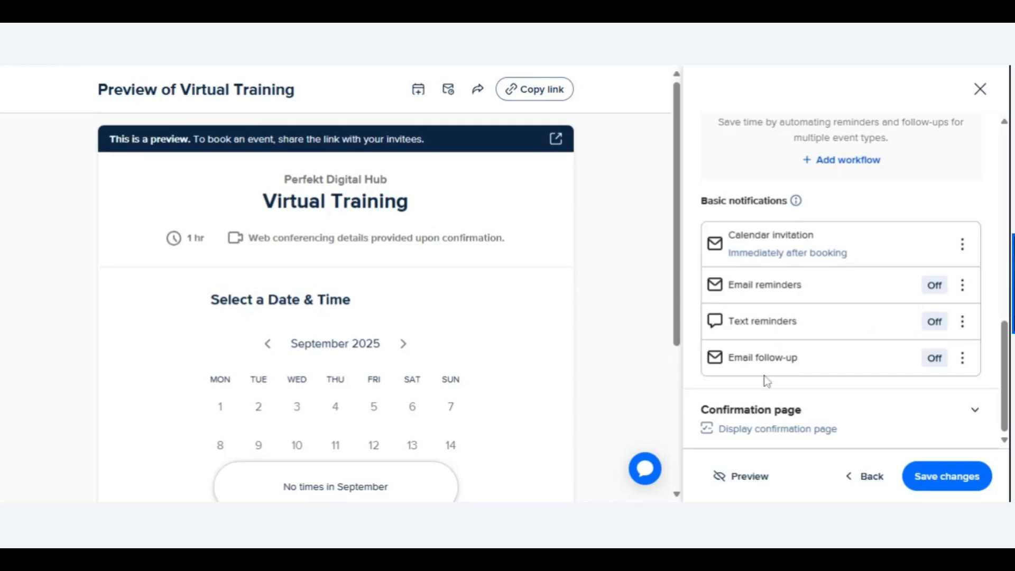
{"action": "left_click", "coordinate": [962, 248]}
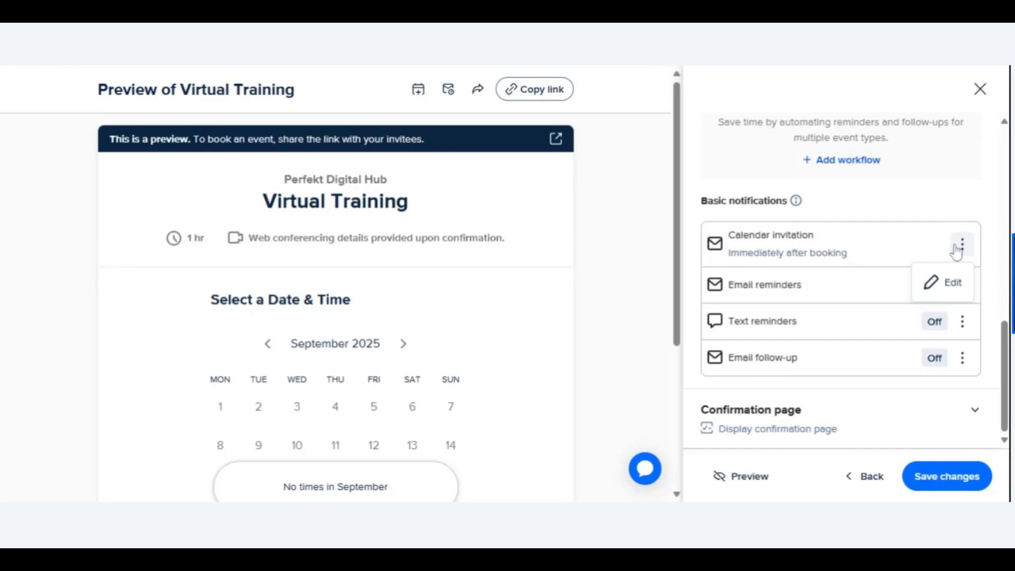
{"action": "left_click", "coordinate": [886, 220]}
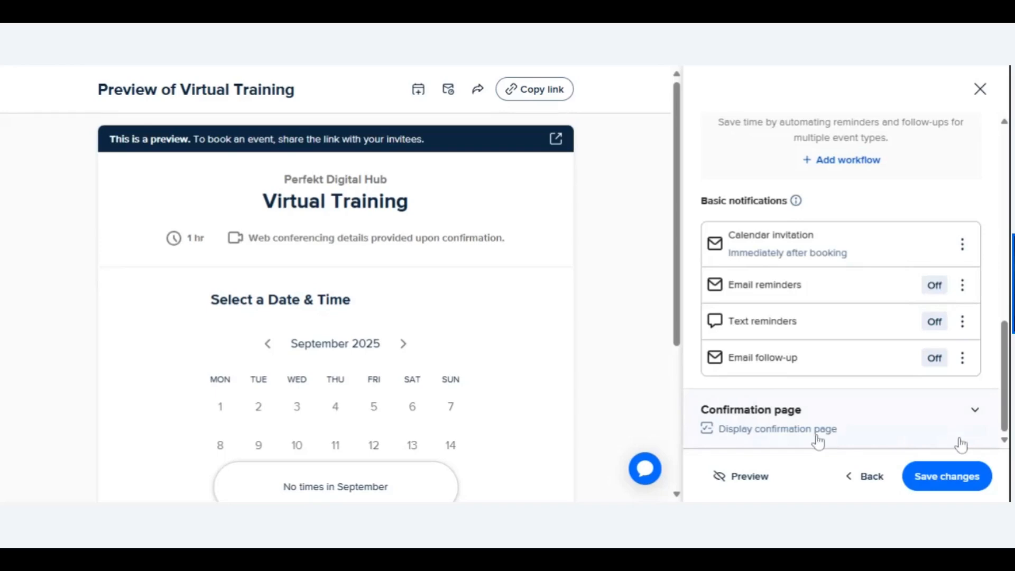
Review the after-booking options in the Confirmation page section, keep Display confirmation page, and save the event type changes
{"action": "left_click", "coordinate": [899, 441]}
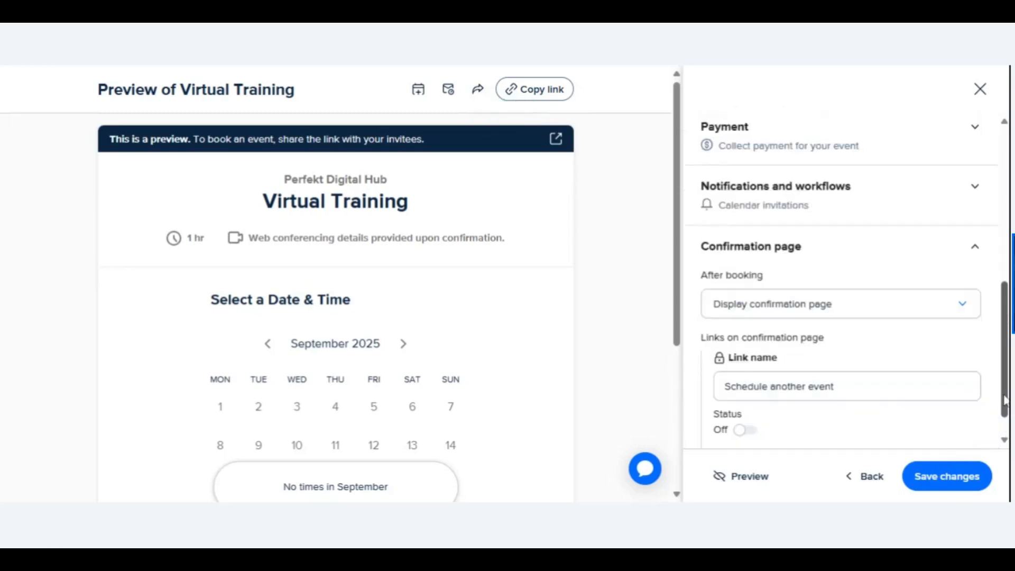
{"action": "left_click_drag", "start_coordinate": [1003, 396], "coordinate": [1003, 404]}
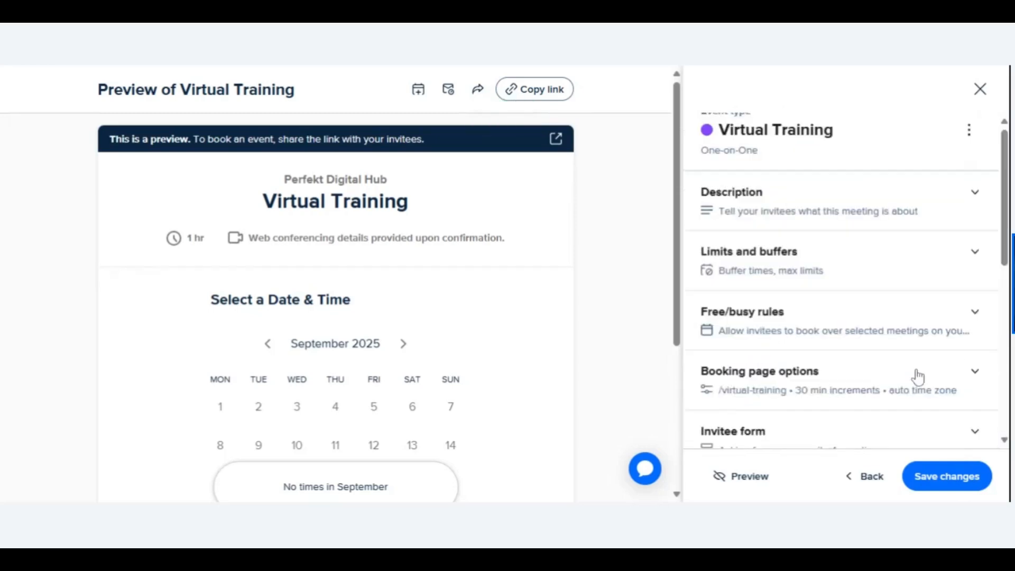
{"action": "left_click_drag", "start_coordinate": [1003, 197], "coordinate": [1003, 220]}
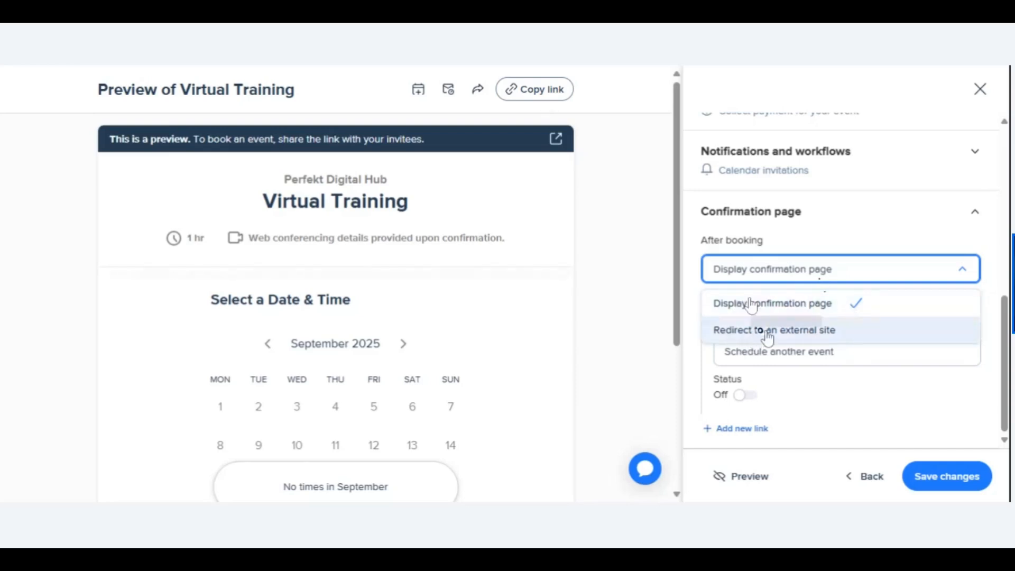
{"action": "left_click", "coordinate": [902, 424]}
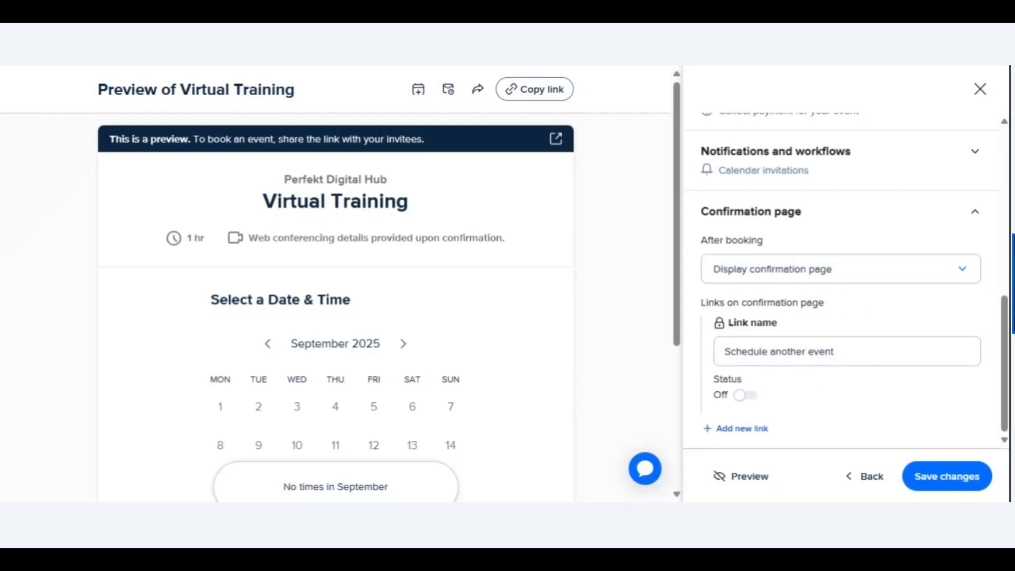
{"action": "left_click", "coordinate": [930, 479]}
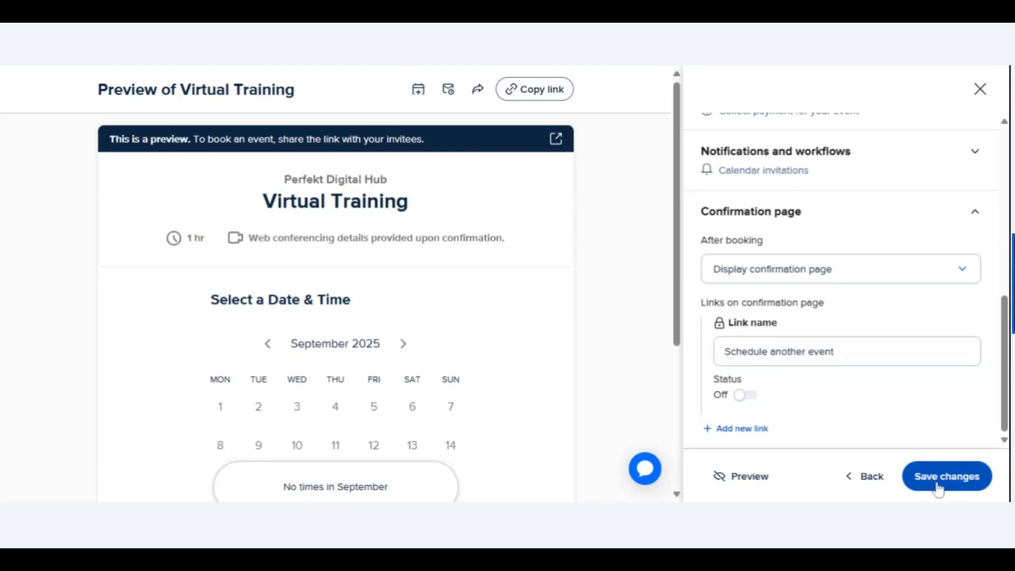
{"action": "left_click", "coordinate": [938, 488]}
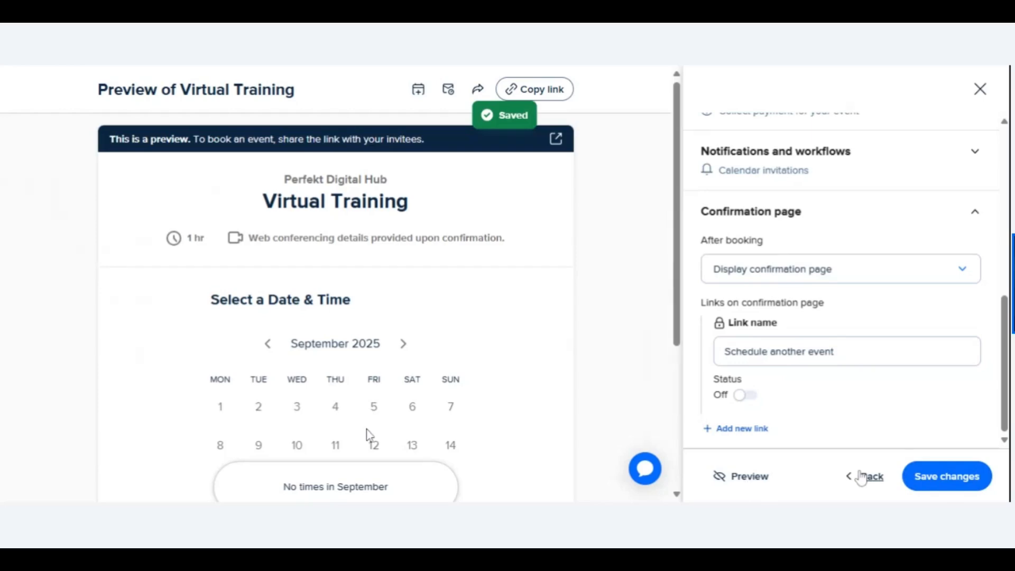
Toggle the booking page preview off and back on, and examine the Virtual Training preview down to its time zone
{"action": "left_click", "coordinate": [749, 476]}
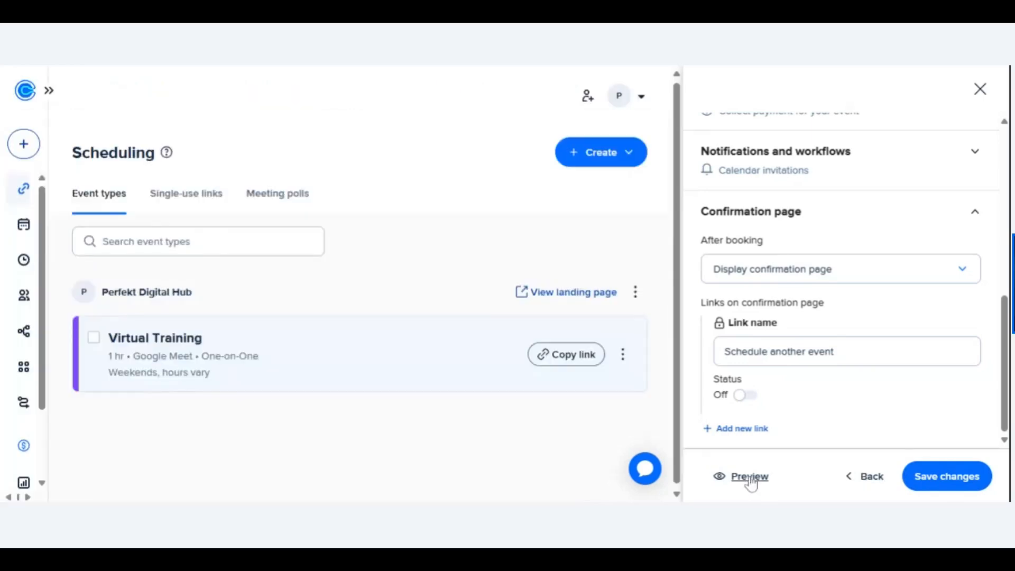
{"action": "left_click", "coordinate": [749, 476]}
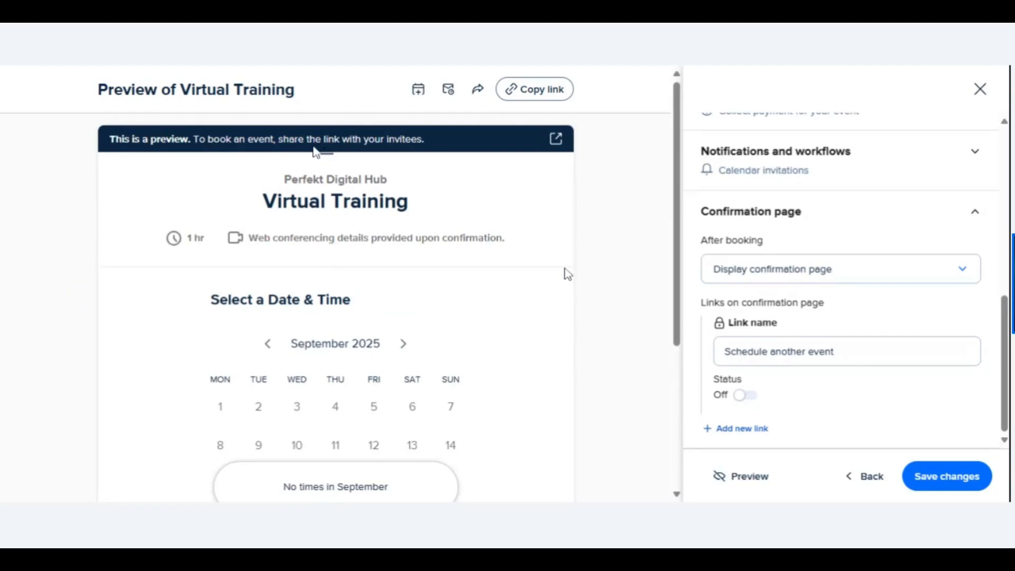
{"action": "scroll", "coordinate": [667, 267], "scroll_direction": "down", "scroll_amount": 1}
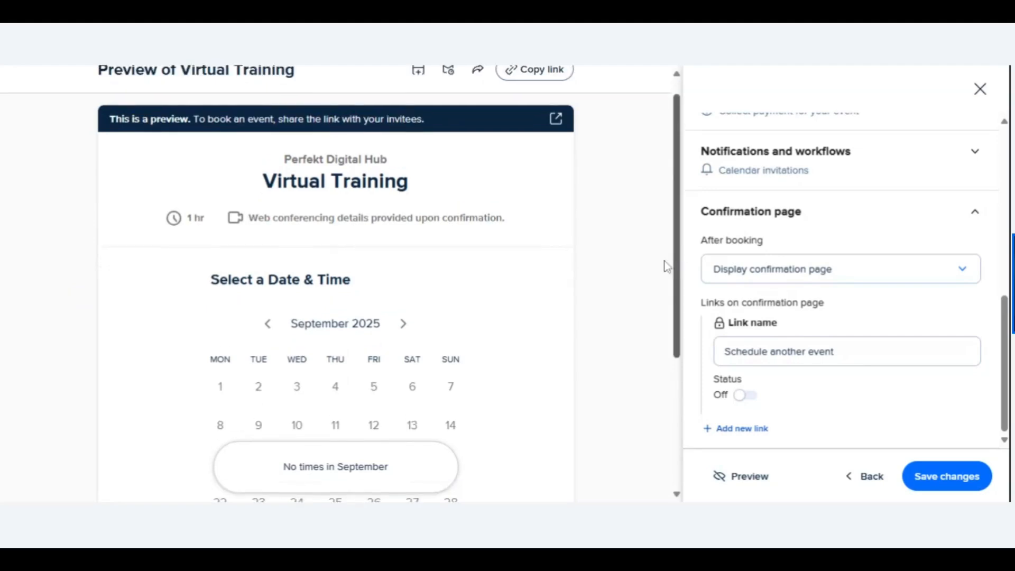
{"action": "scroll", "coordinate": [667, 267], "scroll_direction": "up", "scroll_amount": 1}
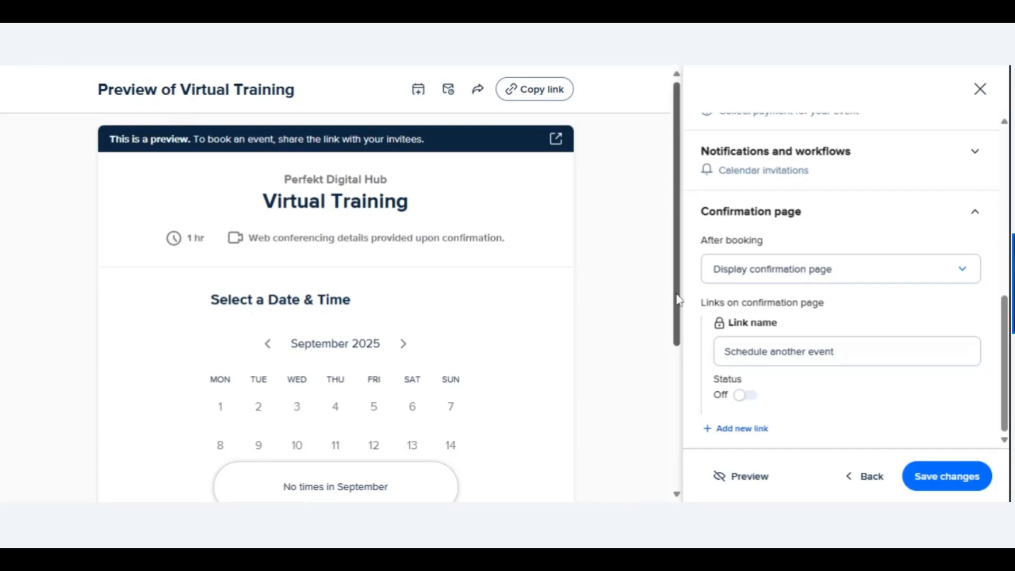
{"action": "scroll", "coordinate": [675, 297], "scroll_direction": "down", "scroll_amount": 4}
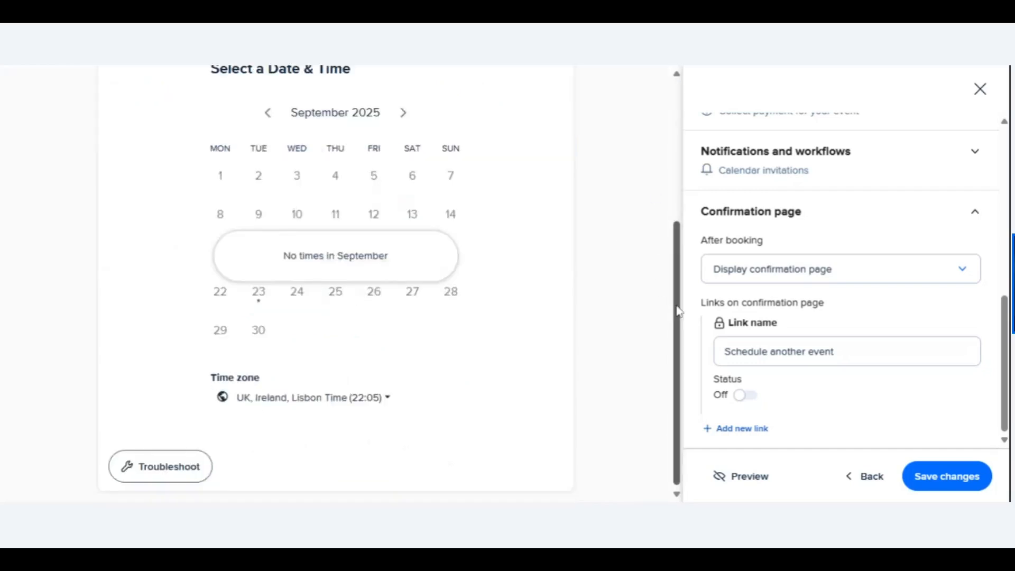
{"action": "scroll", "coordinate": [676, 310], "scroll_direction": "up", "scroll_amount": 4}
{"action": "scroll", "coordinate": [675, 308], "scroll_direction": "down", "scroll_amount": 4}
{"action": "scroll", "coordinate": [674, 309], "scroll_direction": "up", "scroll_amount": 4}
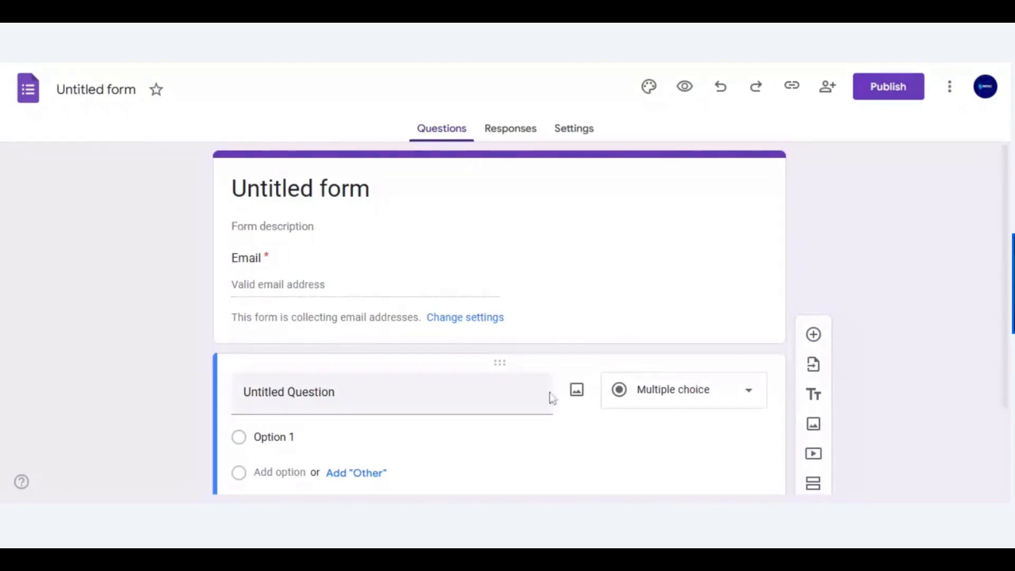
Replace the untitled question's text in the new Google Forms form with FIRST NAME
{"action": "scroll", "coordinate": [552, 397], "scroll_direction": "down", "scroll_amount": 2}
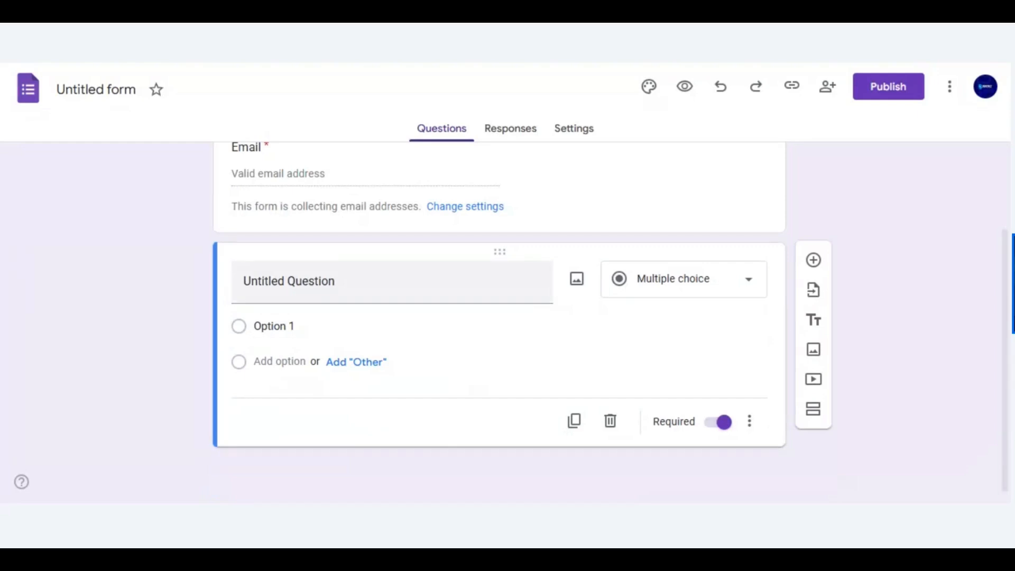
{"action": "left_click", "coordinate": [338, 281]}
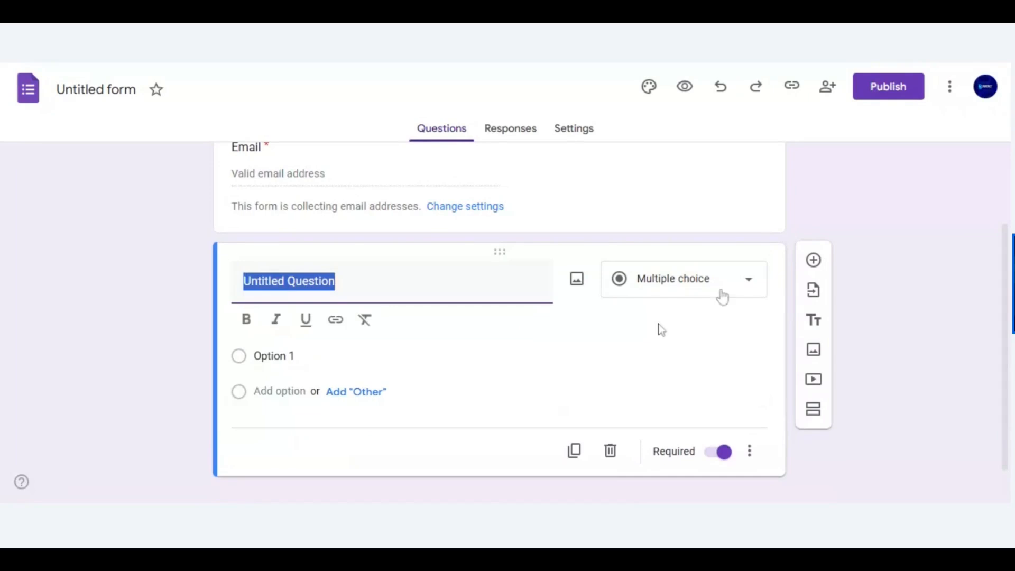
{"action": "left_click", "coordinate": [722, 295]}
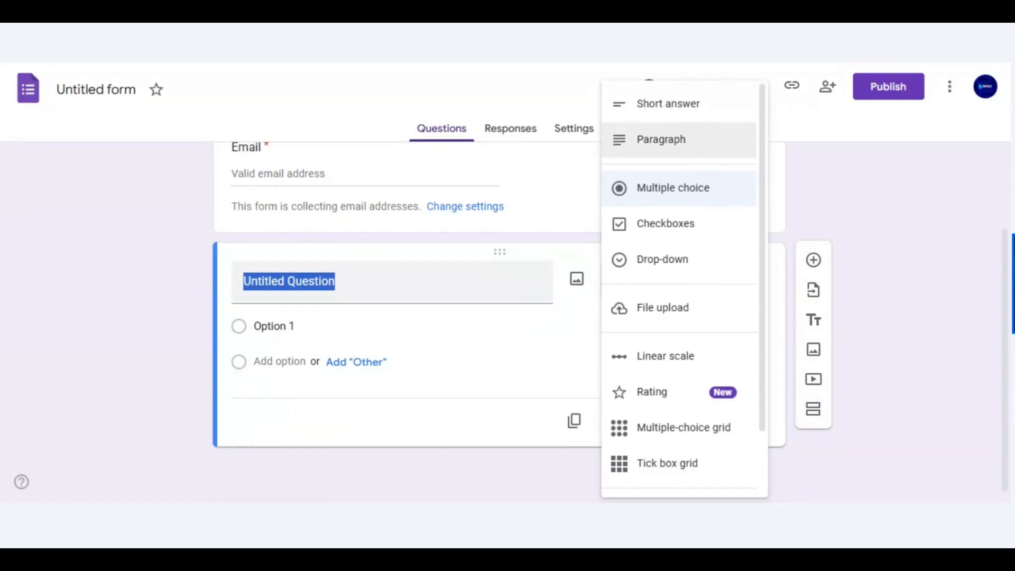
{"action": "key", "text": "Escape"}
{"action": "key", "text": "BackSpace"}
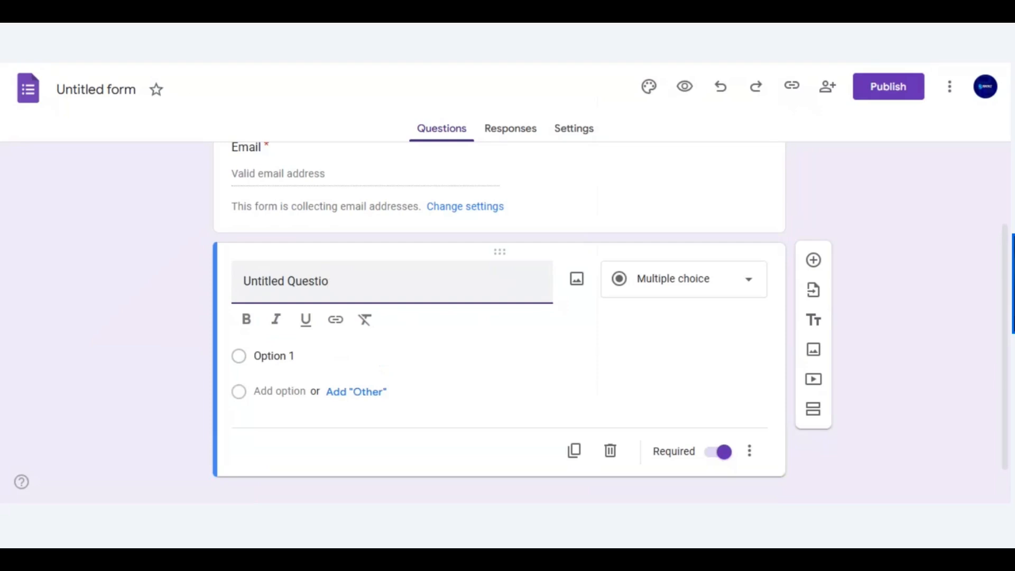
{"action": "key", "text": "ctrl+a"}
{"action": "key", "text": "BackSpace"}
{"action": "type", "text": "FIRST"}
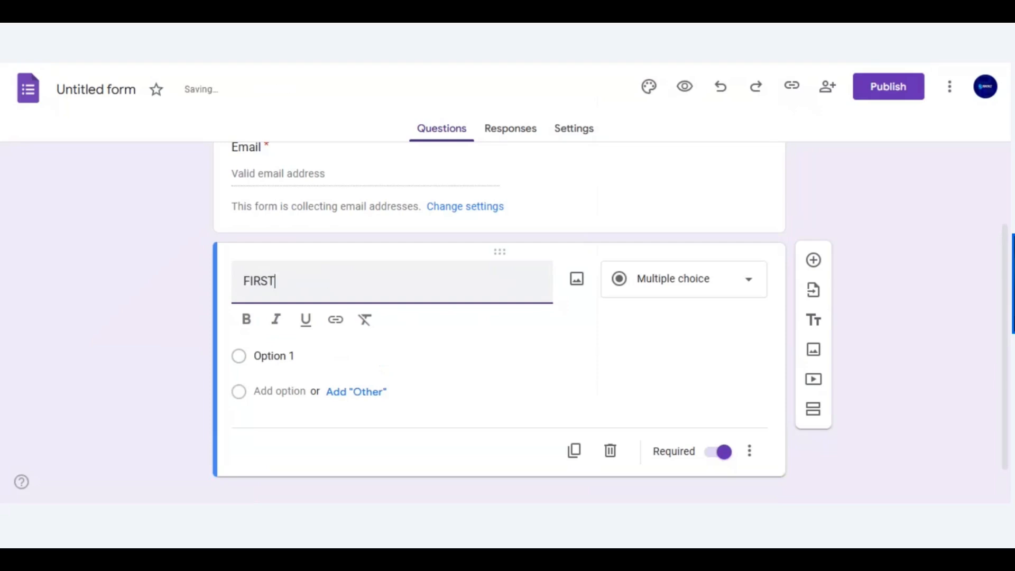
{"action": "type", "text": " NAME"}
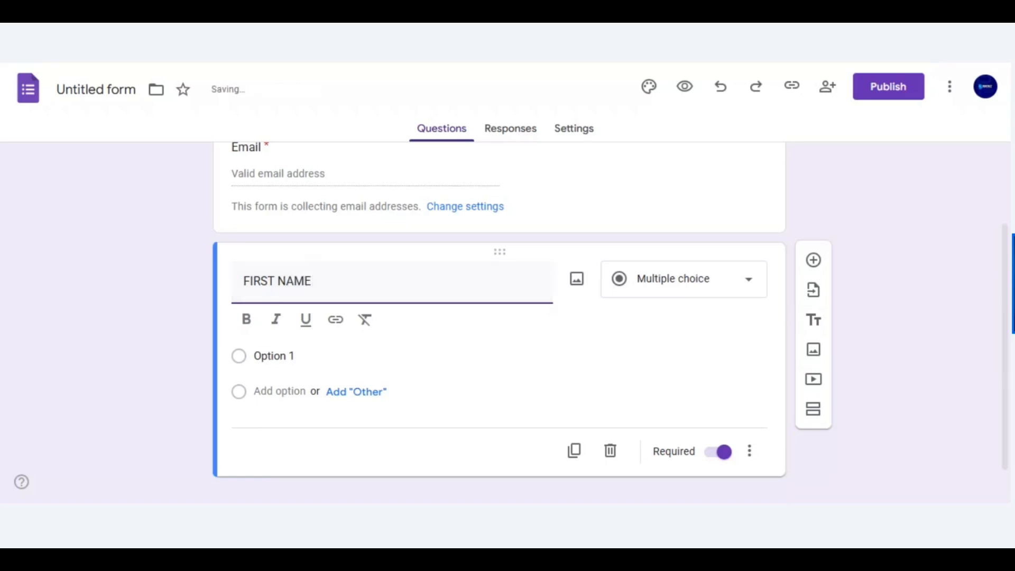
Set the answer type of the FIRST NAME question to Short answer
{"action": "left_click", "coordinate": [620, 322]}
{"action": "left_click", "coordinate": [668, 286]}
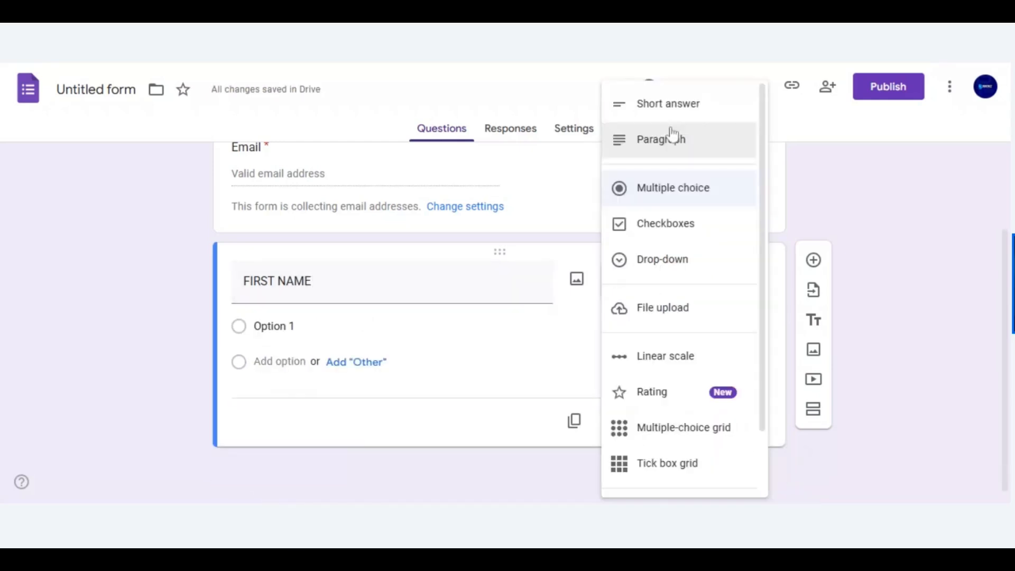
{"action": "left_click", "coordinate": [663, 116]}
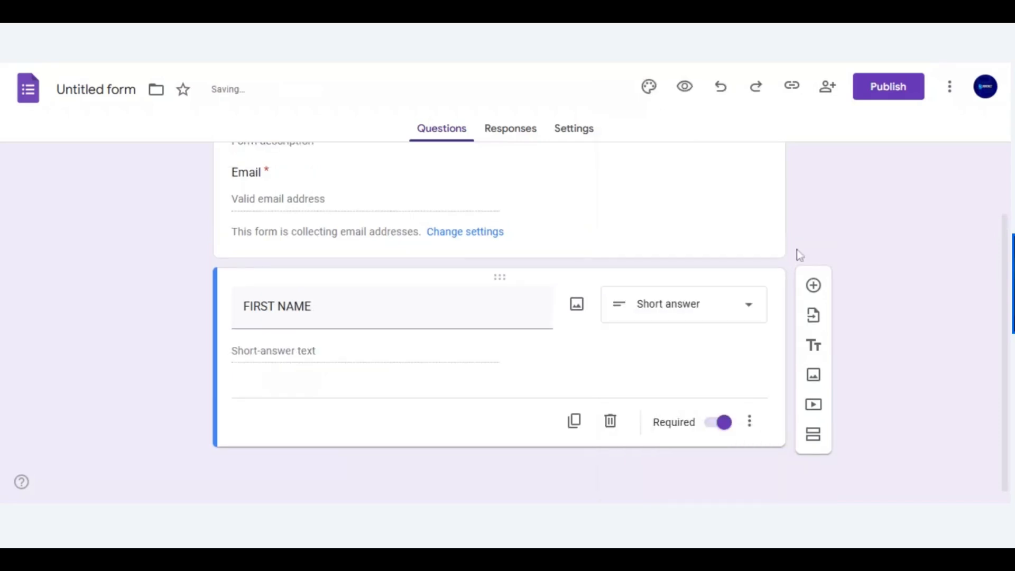
Add a new question below FIRST NAME and title it LASTNAME
{"action": "left_click", "coordinate": [813, 285]}
{"action": "type", "text": "L"}
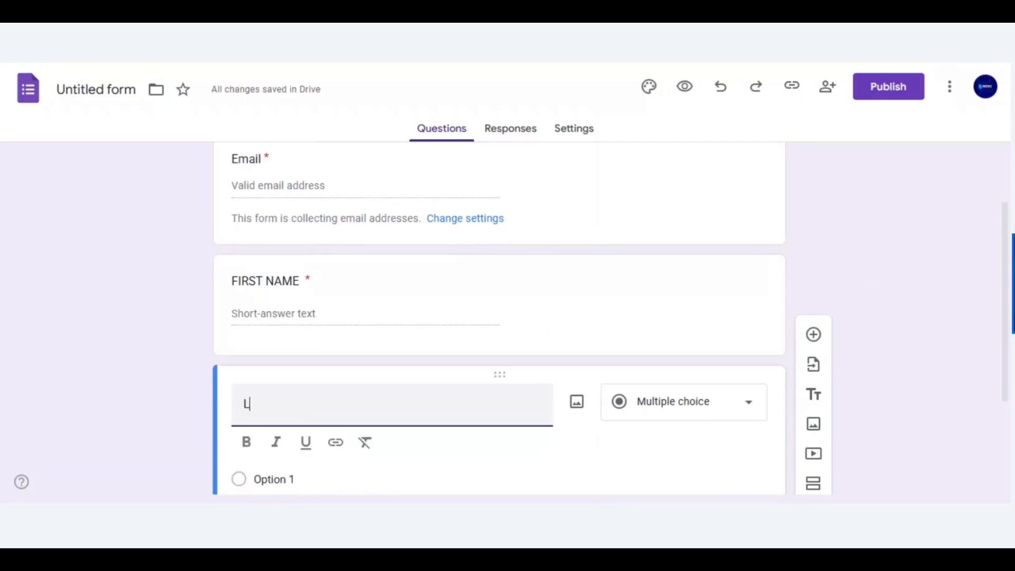
{"action": "type", "text": "AS"}
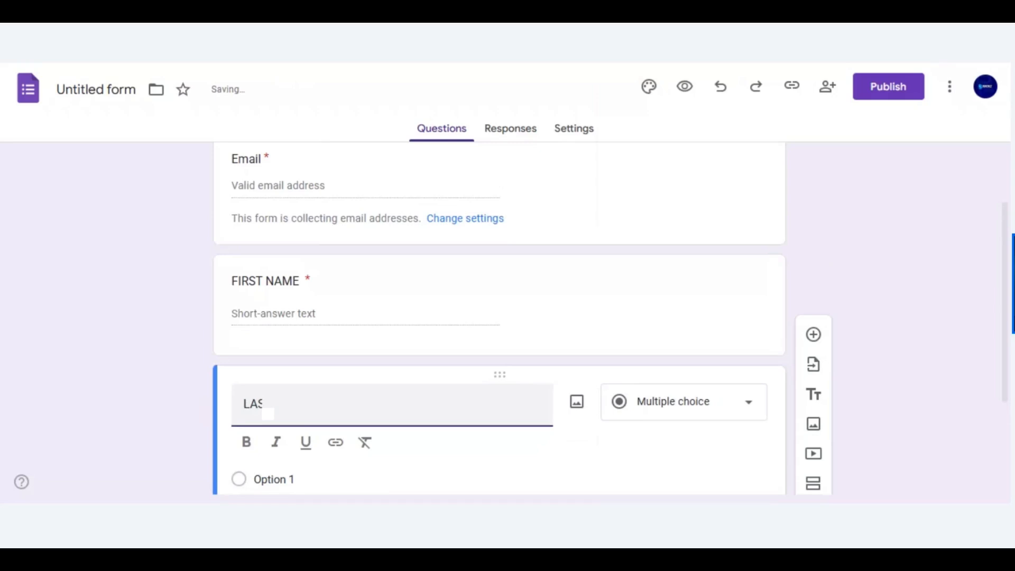
{"action": "type", "text": "TNA"}
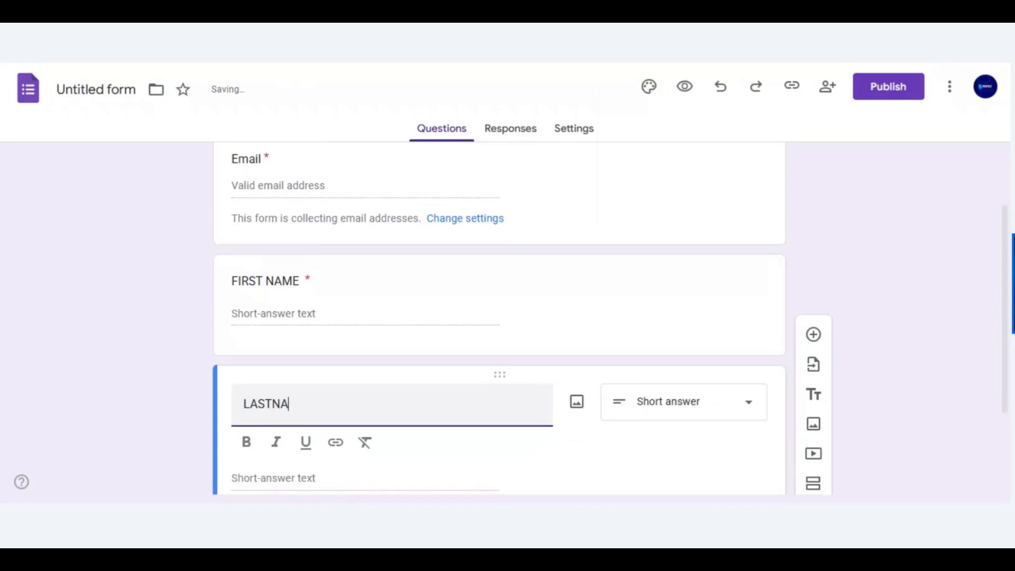
{"action": "type", "text": "M"}
{"action": "left_click", "coordinate": [593, 443]}
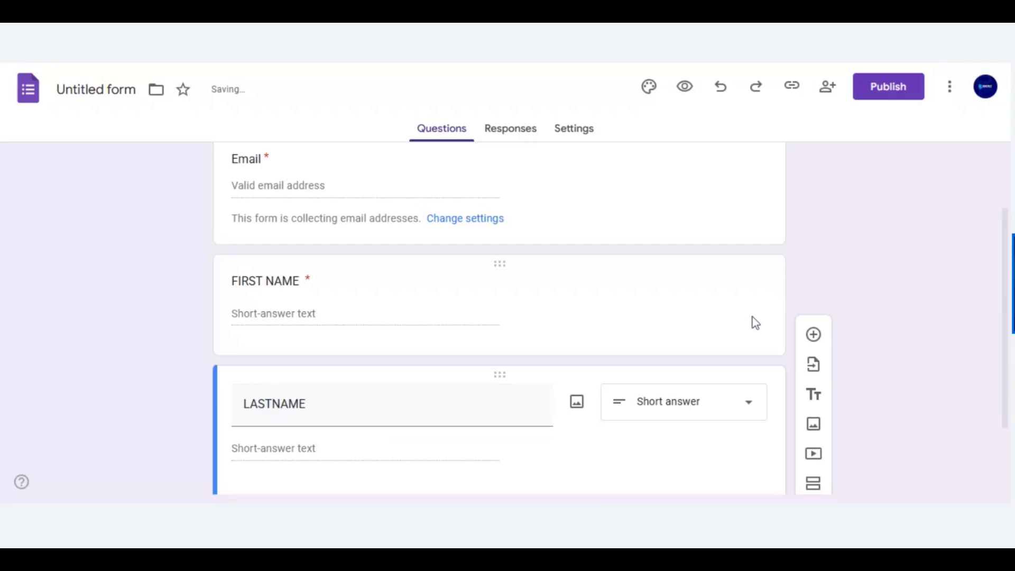
Add another question below LASTNAME and enter TELL US ABOUTYOURSELF as its title
{"action": "left_click", "coordinate": [812, 334]}
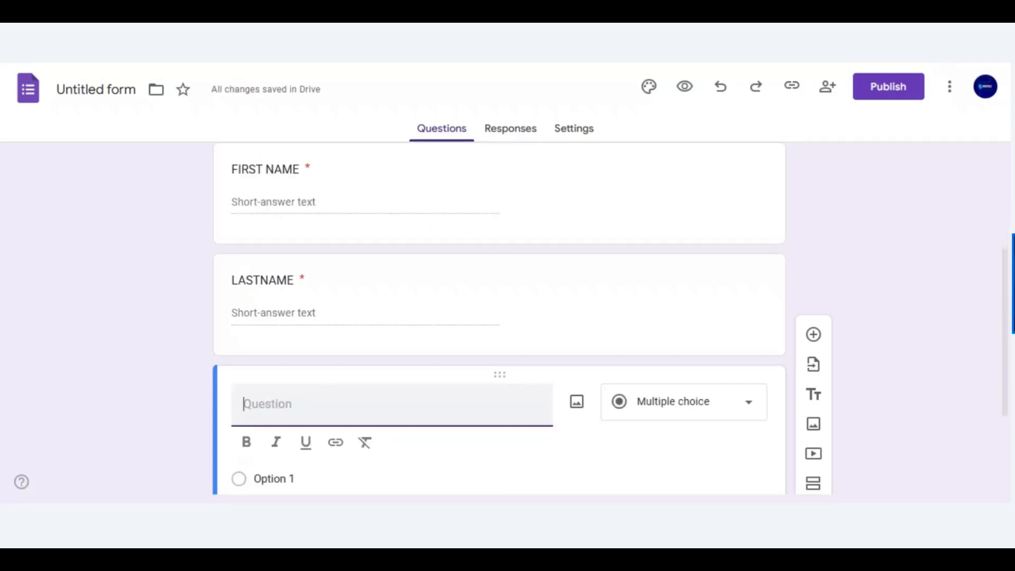
{"action": "type", "text": "TELL"}
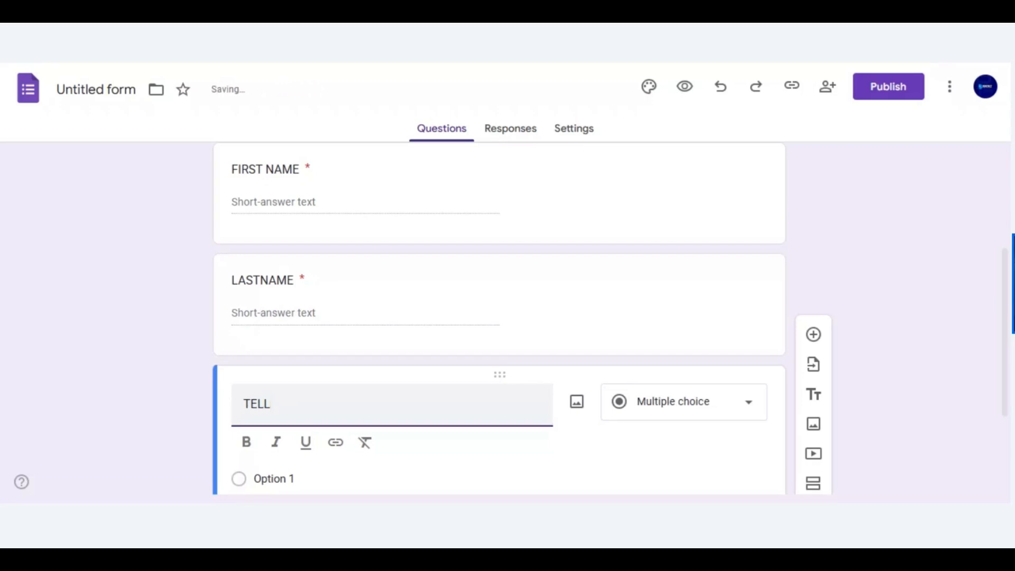
{"action": "type", "text": " US A"}
{"action": "key", "text": "BackSpace"}
{"action": "key", "text": "BackSpace"}
{"action": "key", "text": "BackSpace"}
{"action": "type", "text": "US A"}
{"action": "type", "text": "BOUT YO"}
{"action": "type", "text": "URS"}
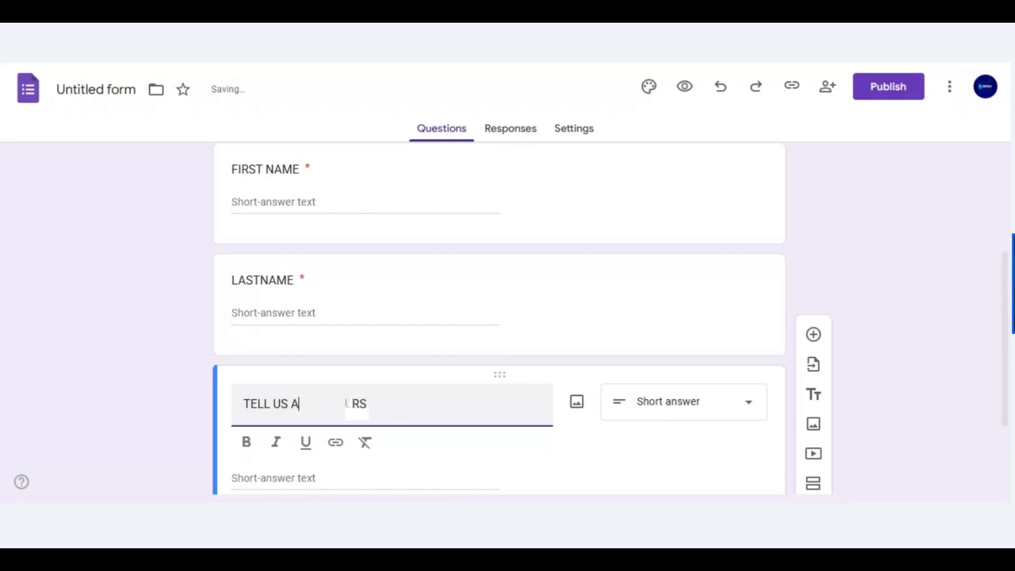
{"action": "type", "text": "EL"}
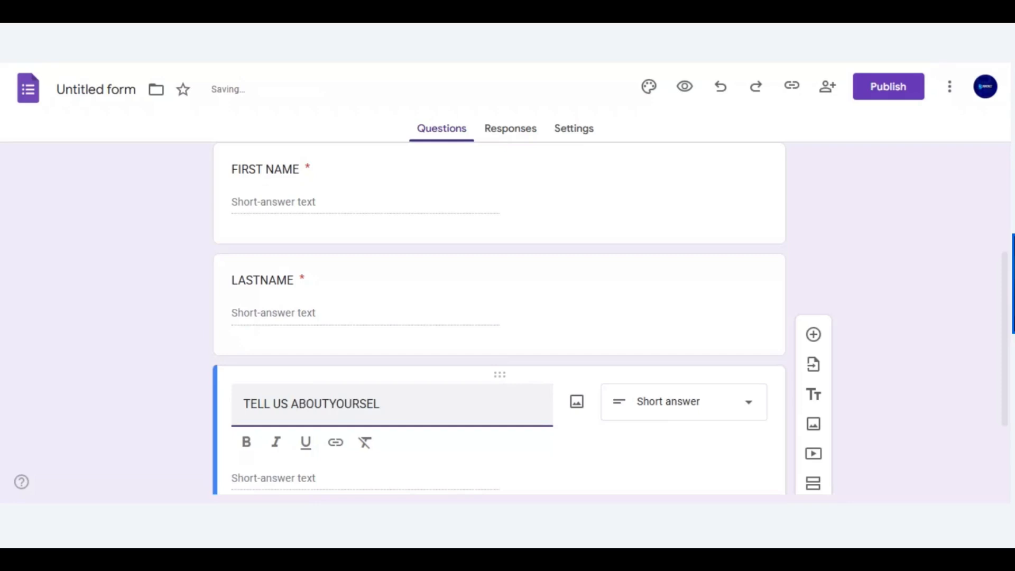
{"action": "type", "text": "F"}
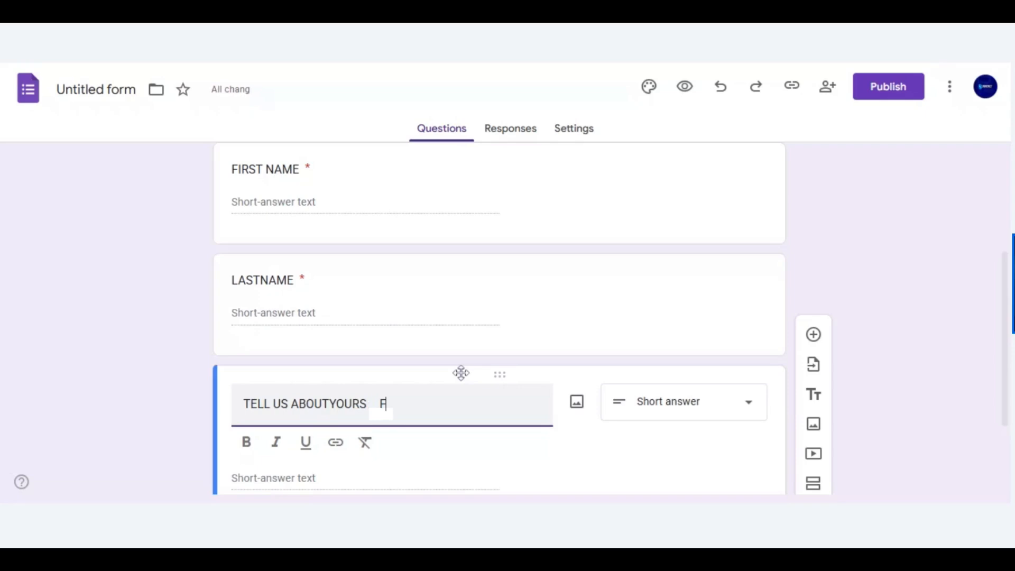
Correct the new question's title to TELL US ABOUT YOURSELF and set its answer type to Paragraph
{"action": "key", "text": "BackSpace"}
{"action": "left_click", "coordinate": [329, 404]}
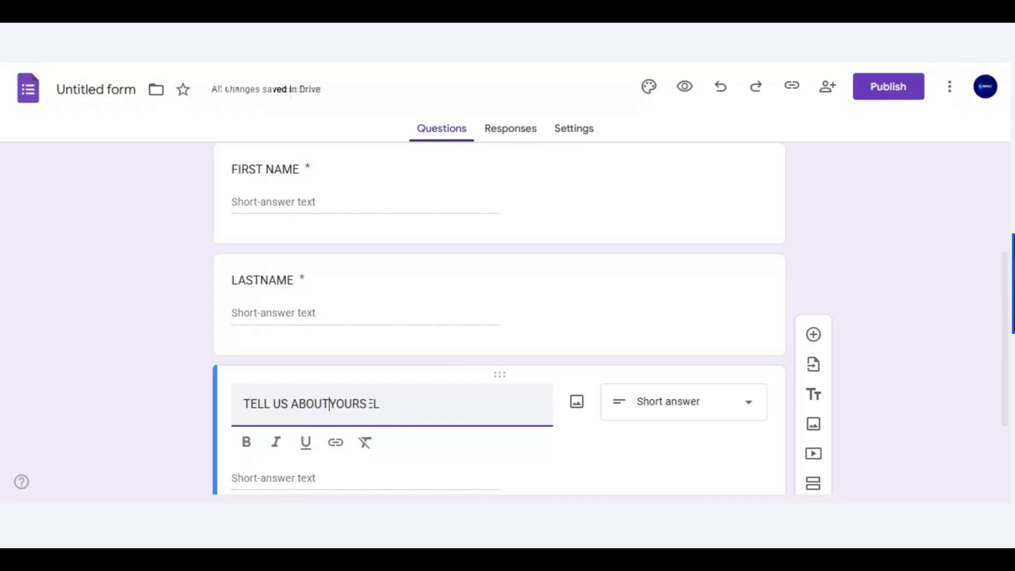
{"action": "left_click", "coordinate": [384, 404]}
{"action": "type", "text": "F"}
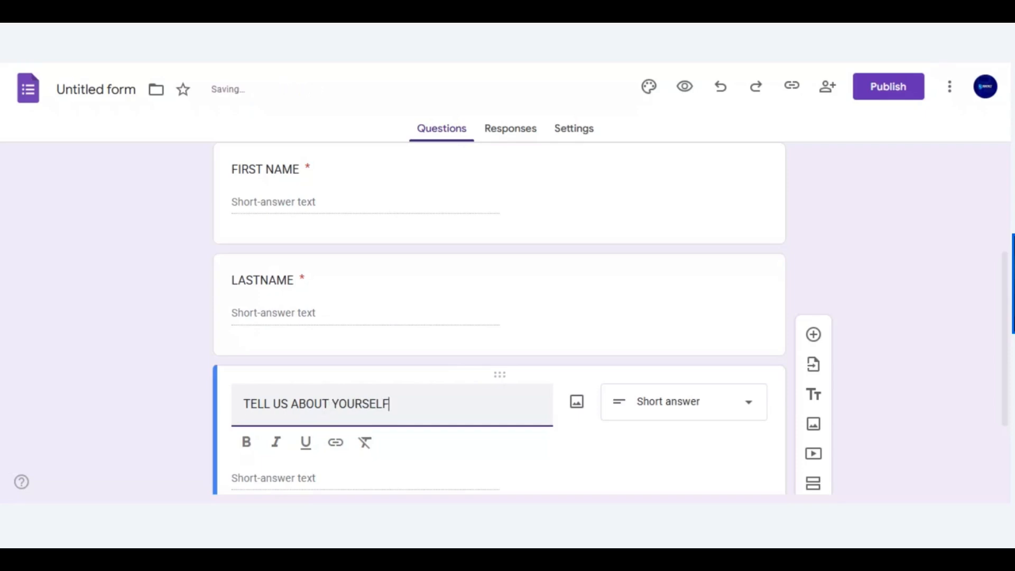
{"action": "left_click", "coordinate": [681, 402]}
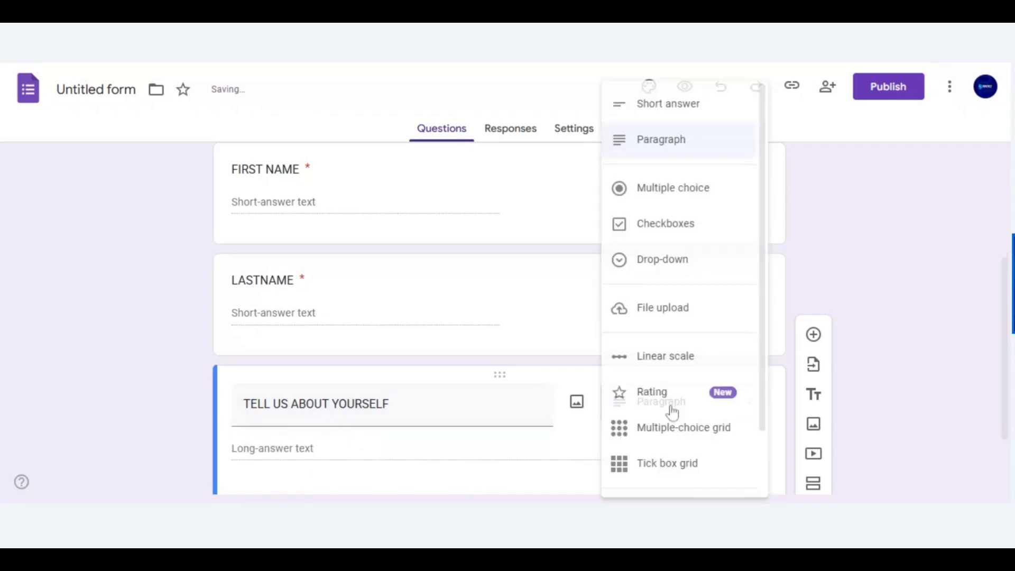
{"action": "left_click", "coordinate": [658, 138]}
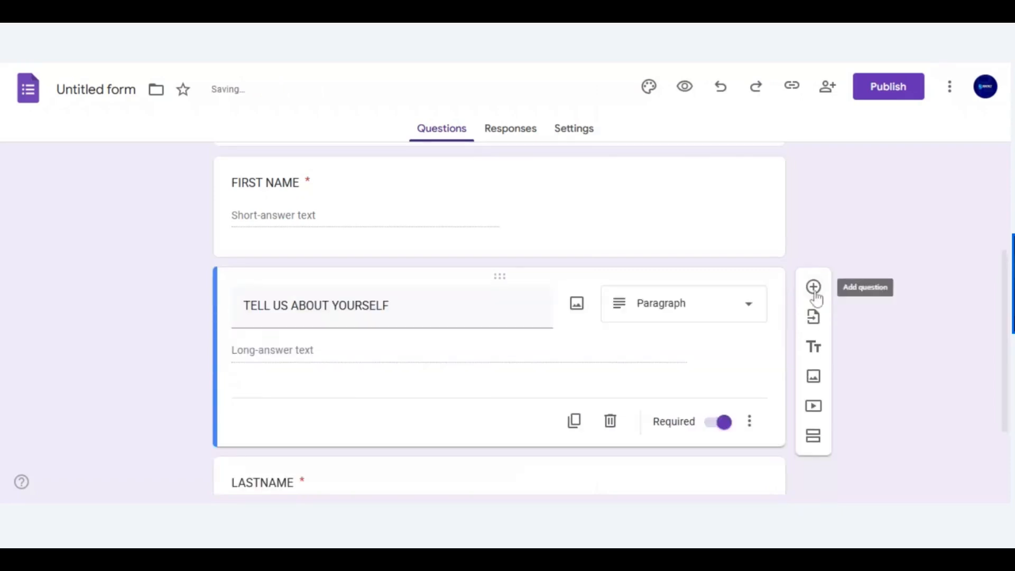
Add a new question below TELL US ABOUT YOURSELF and title it UPLOAD CV
{"action": "left_click", "coordinate": [812, 288]}
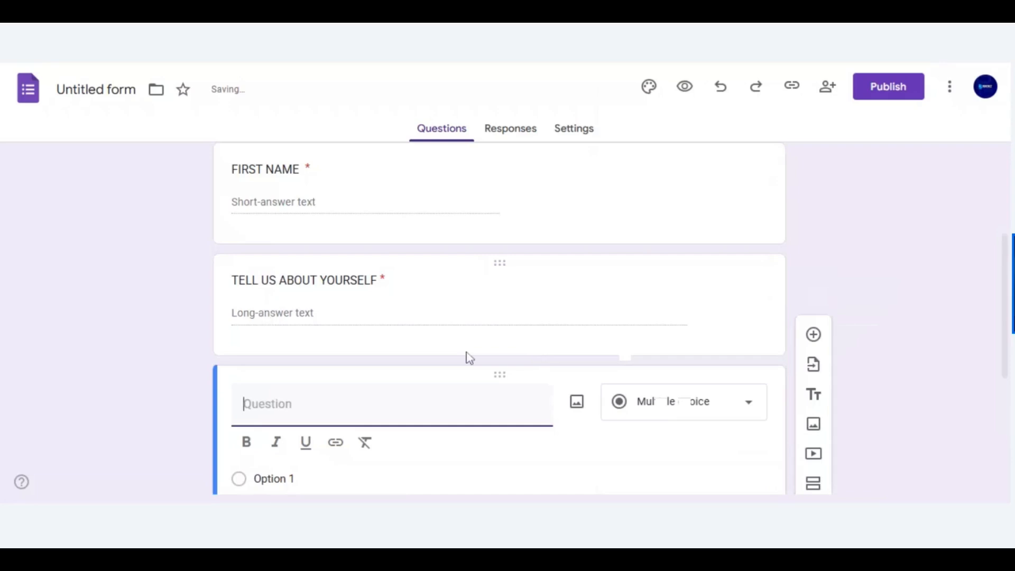
{"action": "type", "text": "U"}
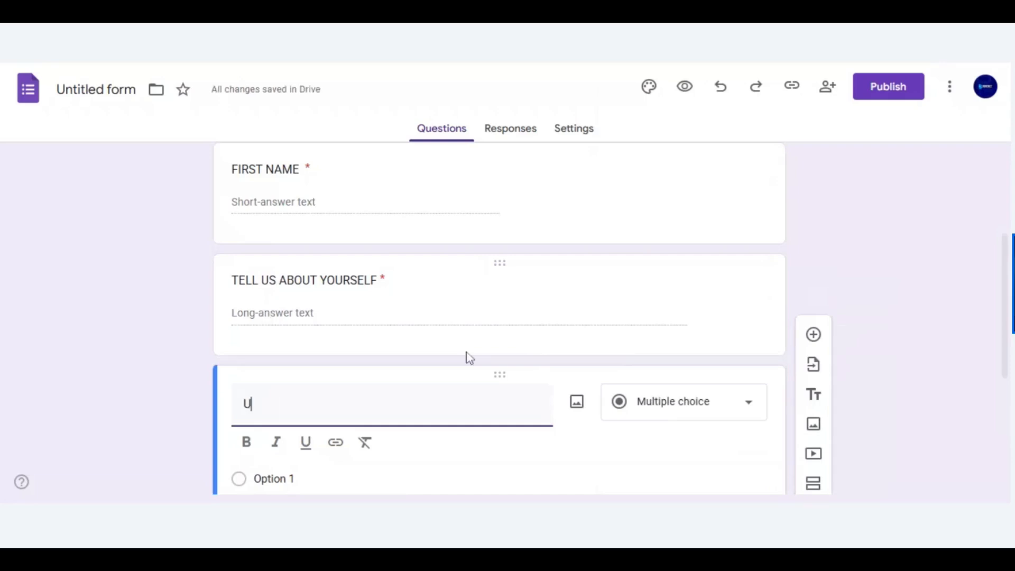
{"action": "type", "text": "PLOAD"}
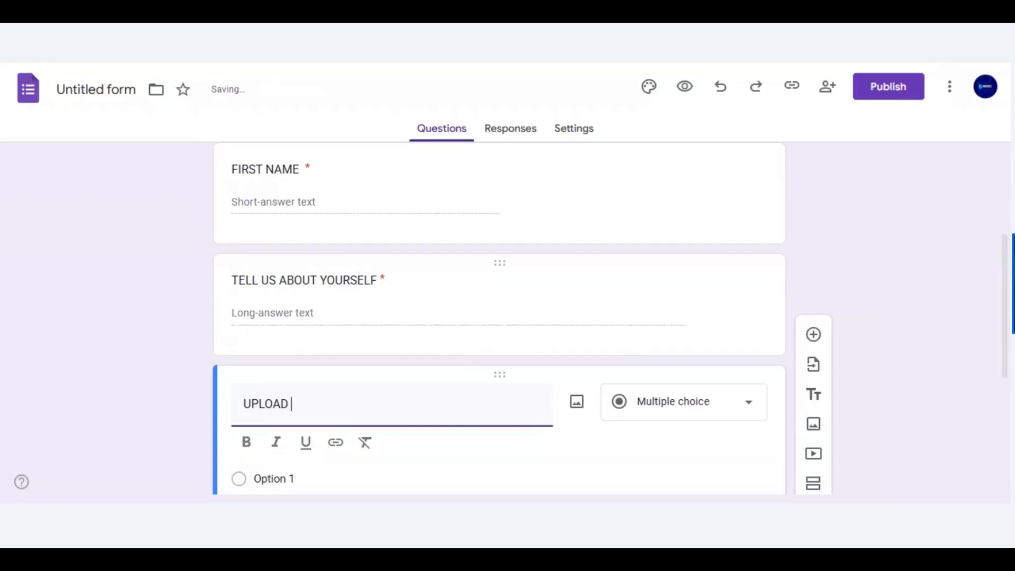
{"action": "type", "text": " CV"}
{"action": "left_click", "coordinate": [588, 449]}
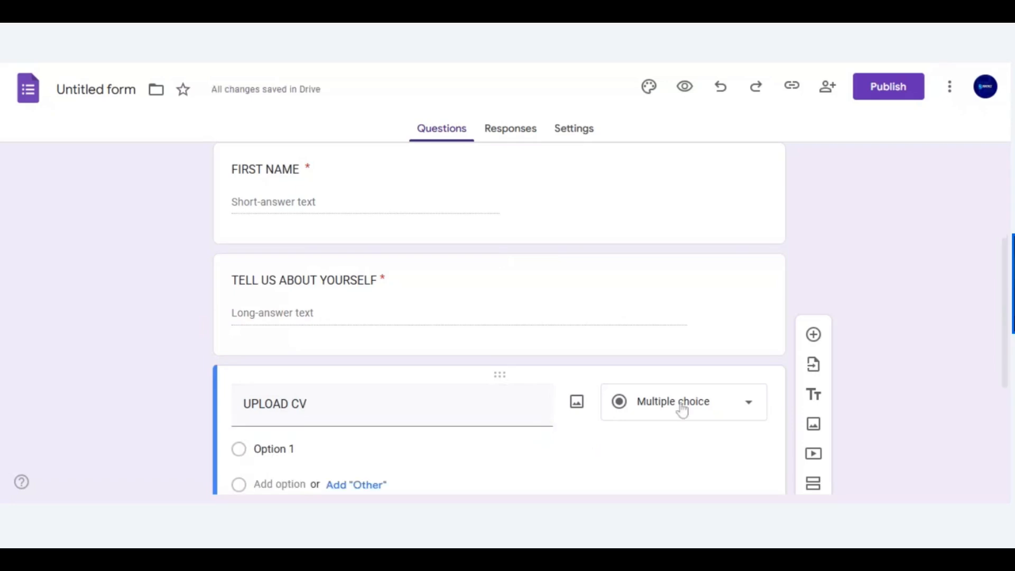
Move the UPLOAD CV question below LASTNAME and change its type to File upload, allowing respondents to upload files to Drive
{"action": "left_click", "coordinate": [681, 410]}
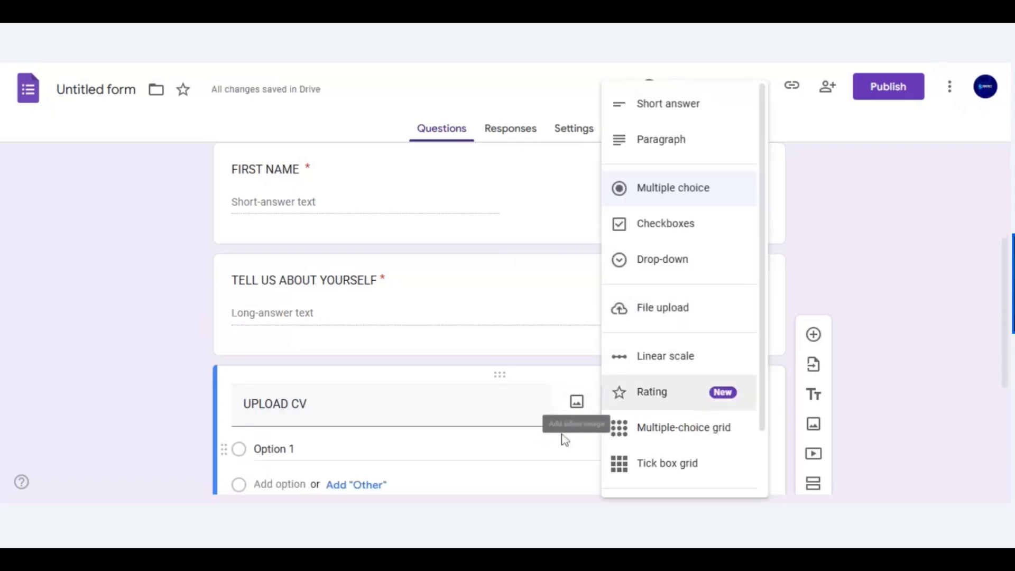
{"action": "left_click", "coordinate": [661, 317]}
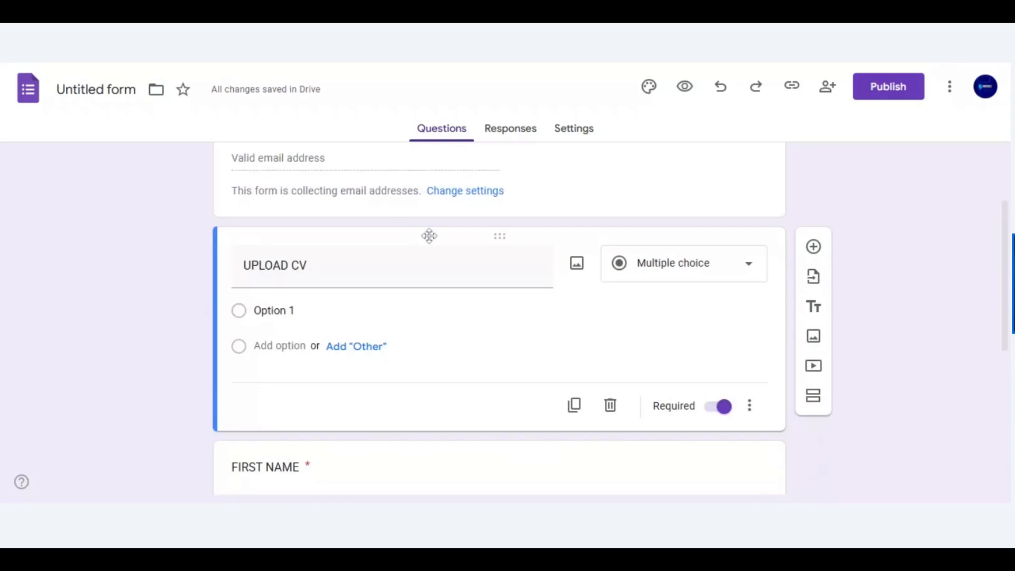
{"action": "left_click_drag", "start_coordinate": [429, 243], "coordinate": [422, 499]}
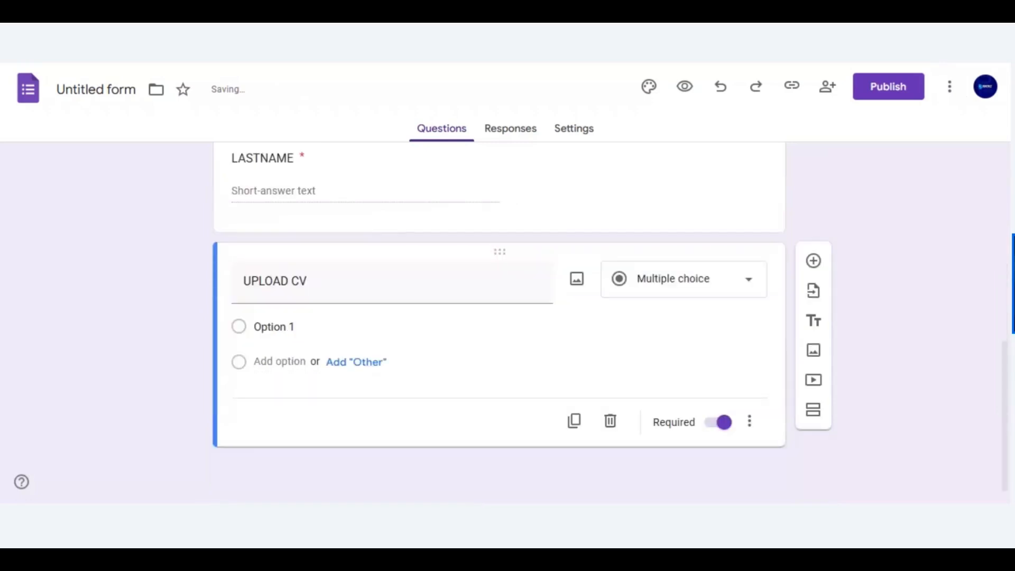
{"action": "left_click", "coordinate": [673, 281]}
{"action": "left_click", "coordinate": [673, 307]}
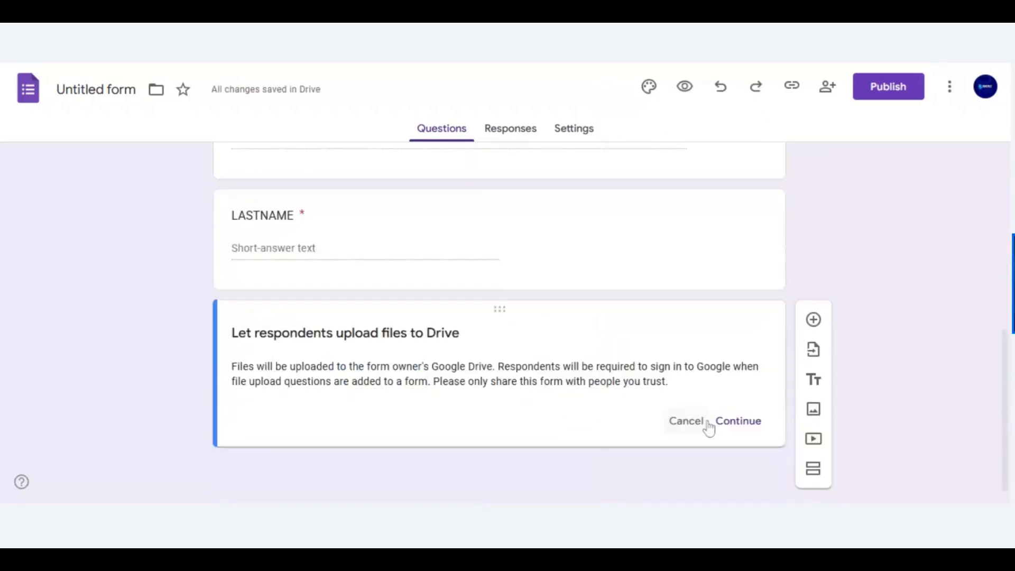
{"action": "left_click", "coordinate": [739, 421]}
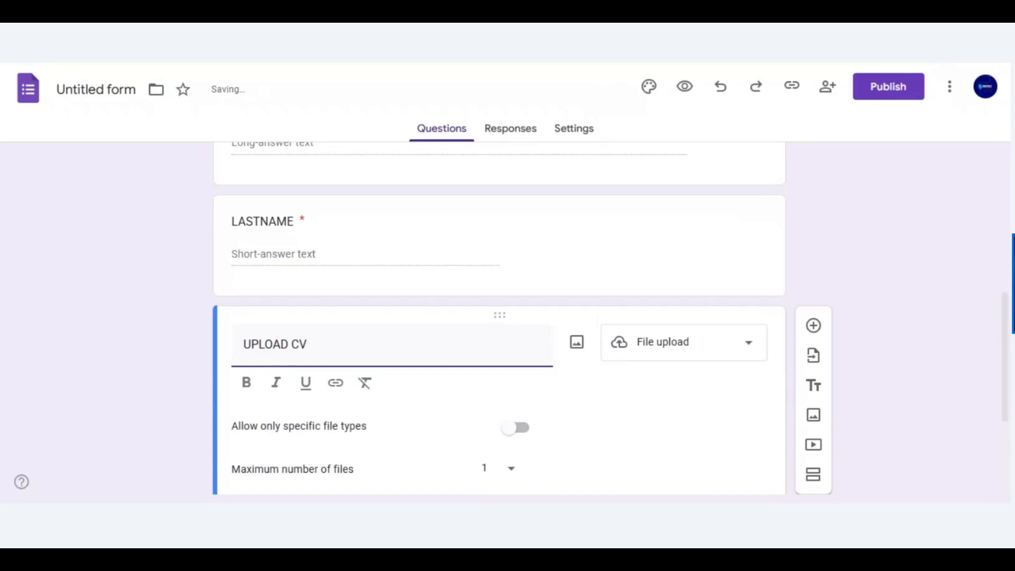
Review the choices for maximum number of files and maximum file size in the UPLOAD CV question
{"action": "scroll", "coordinate": [419, 293], "scroll_direction": "down", "scroll_amount": 3}
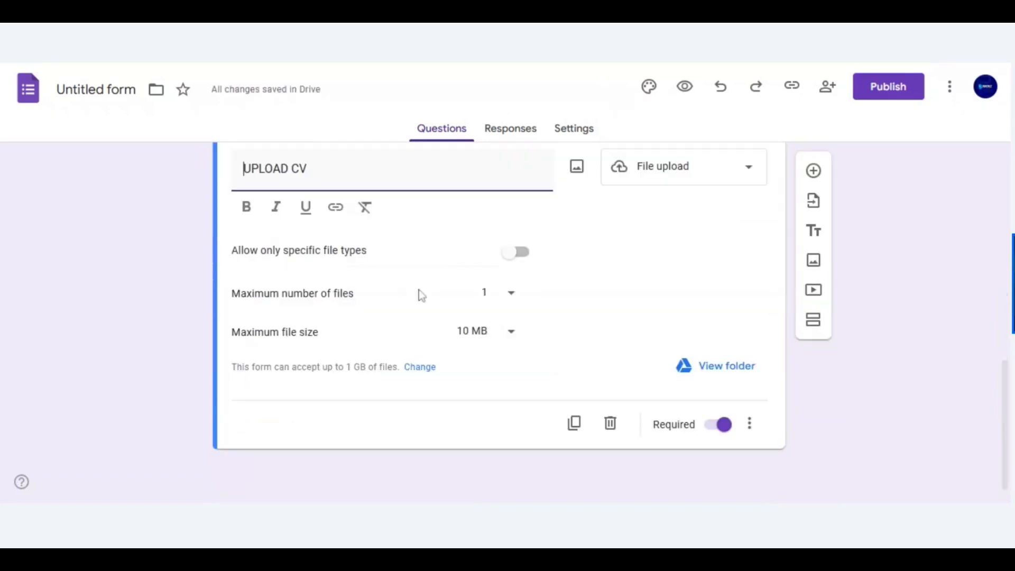
{"action": "left_click", "coordinate": [510, 297]}
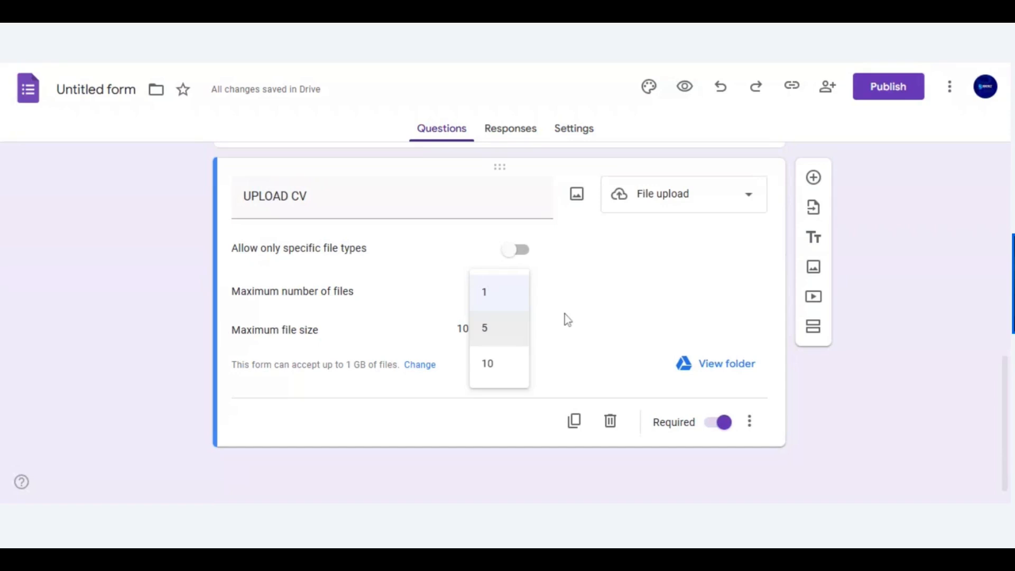
{"action": "left_click", "coordinate": [508, 332]}
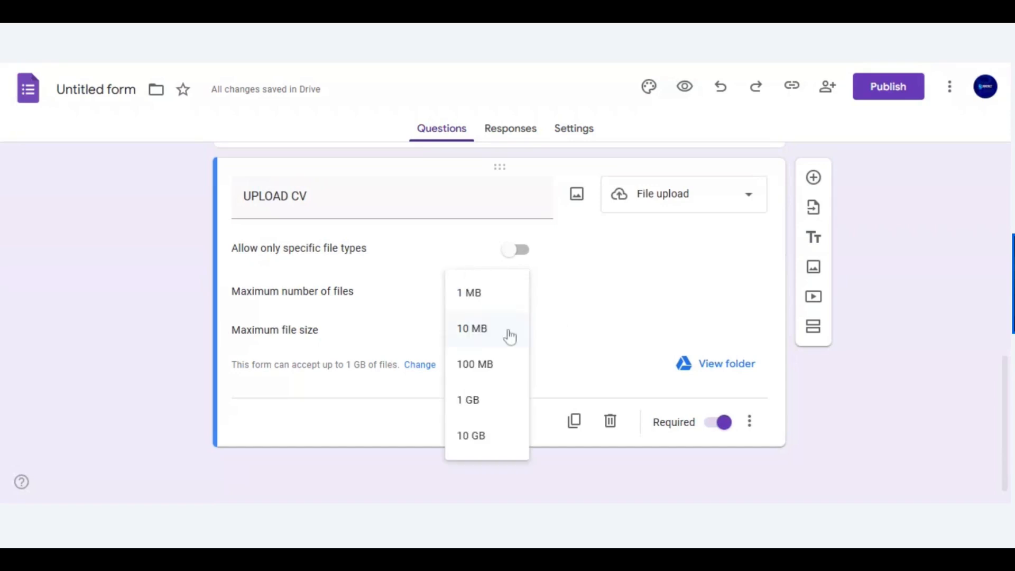
{"action": "left_click", "coordinate": [630, 324]}
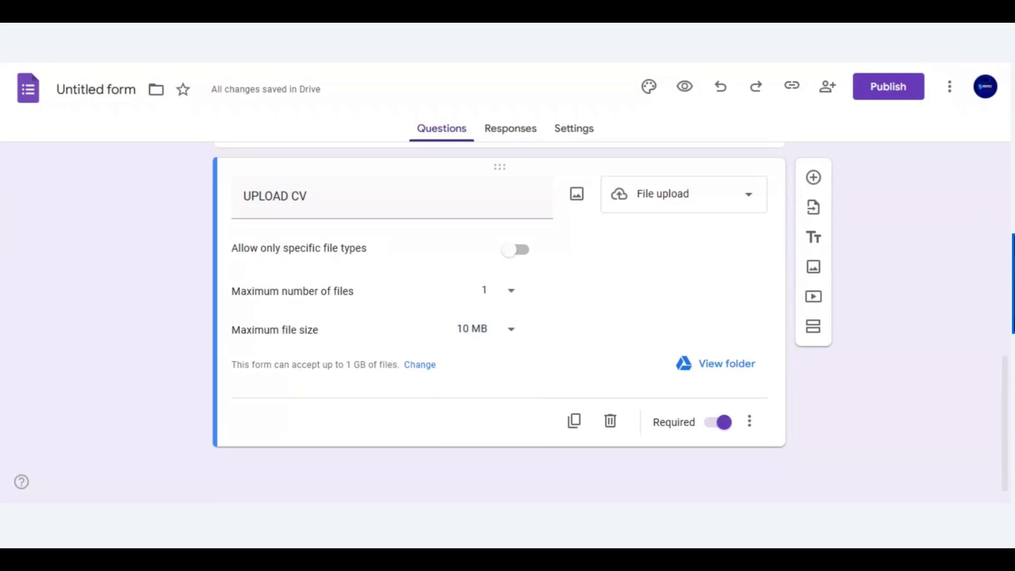
Restrict the UPLOAD CV question to specific file types, allowing Document, PDF and Image
{"action": "left_click", "coordinate": [529, 253]}
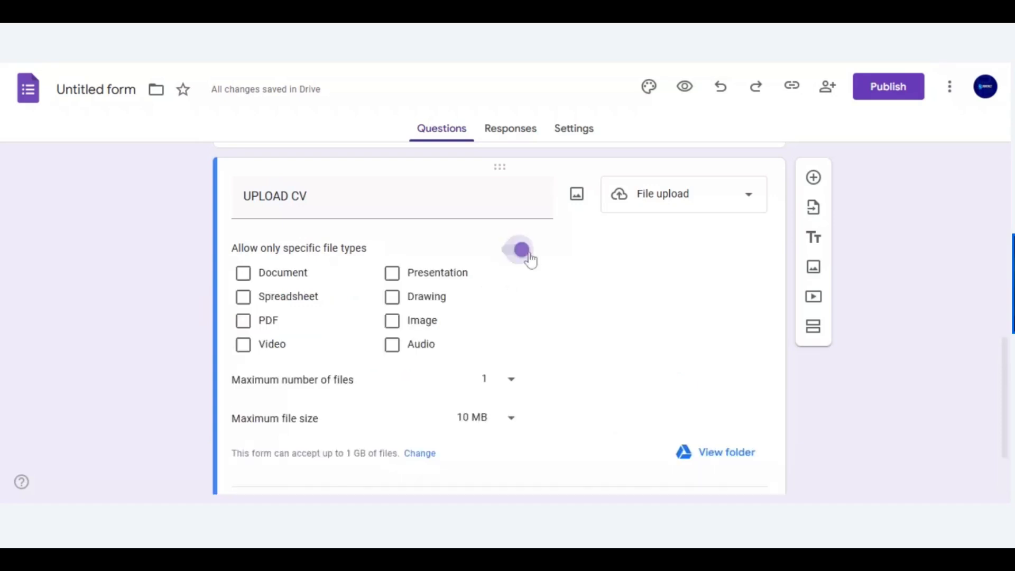
{"action": "left_click", "coordinate": [529, 257]}
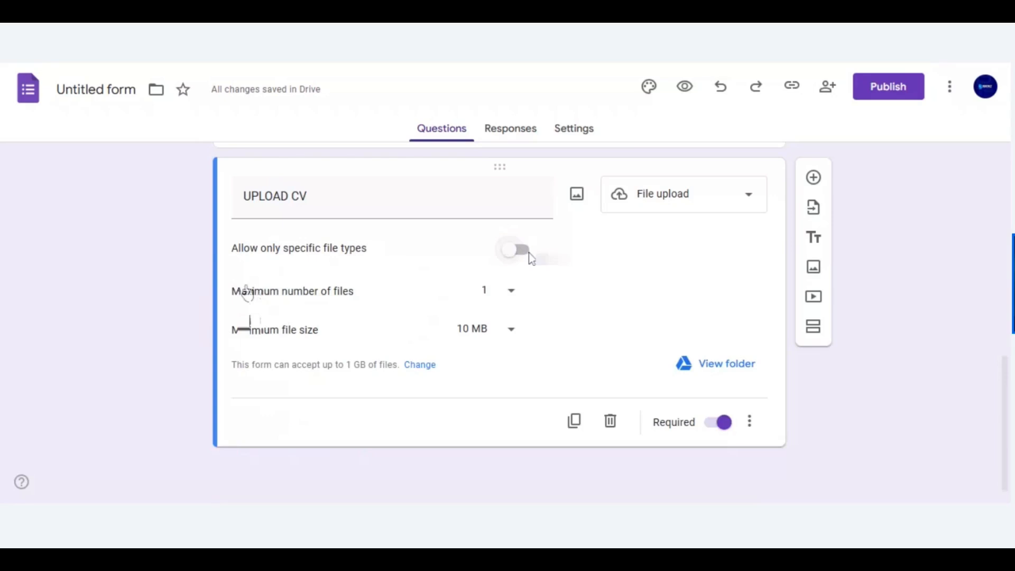
{"action": "left_click", "coordinate": [530, 256]}
{"action": "left_click", "coordinate": [402, 325]}
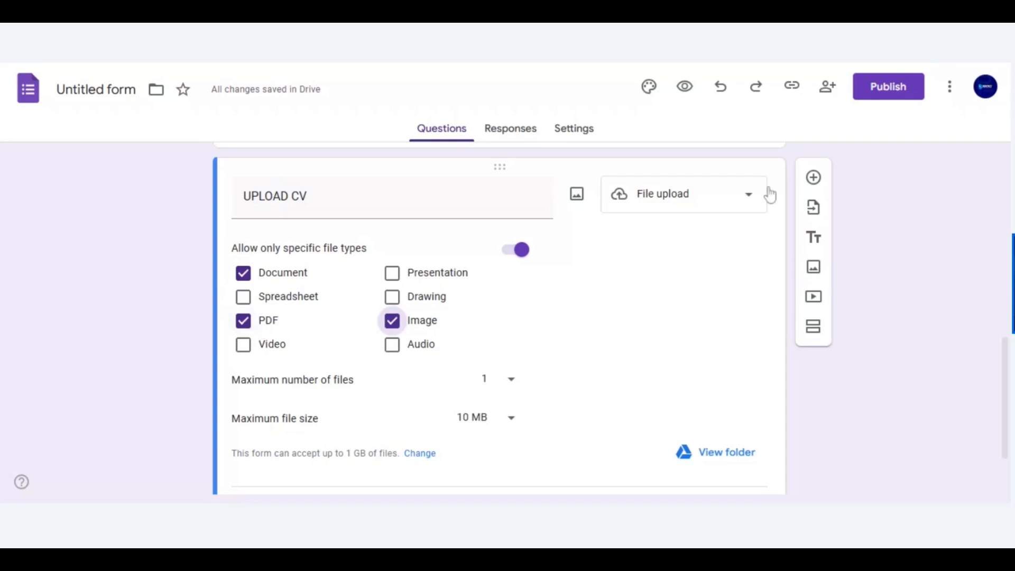
Preview the form as respondents see it and look through its questions
{"action": "left_click", "coordinate": [682, 99]}
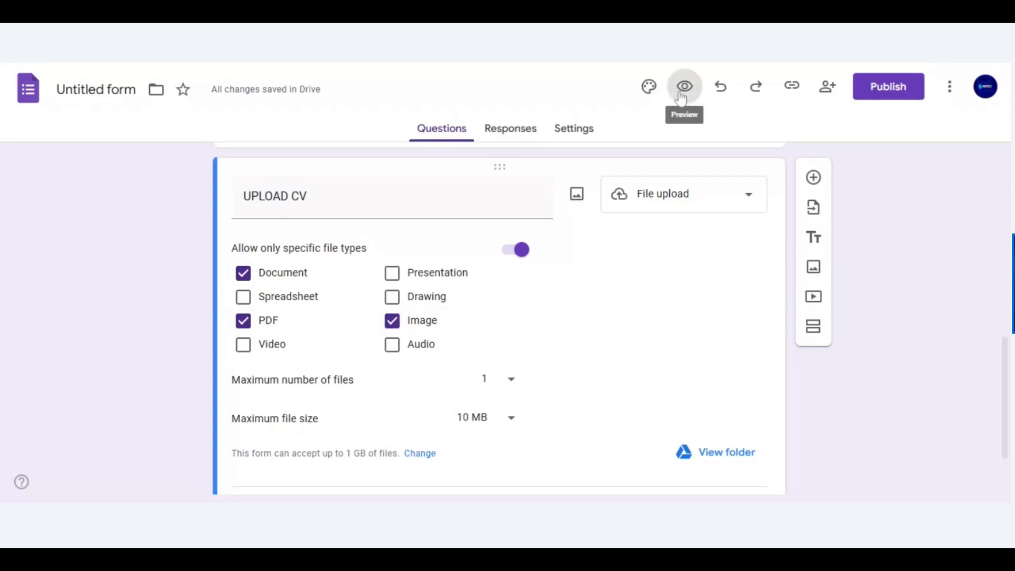
{"action": "left_click", "coordinate": [682, 87]}
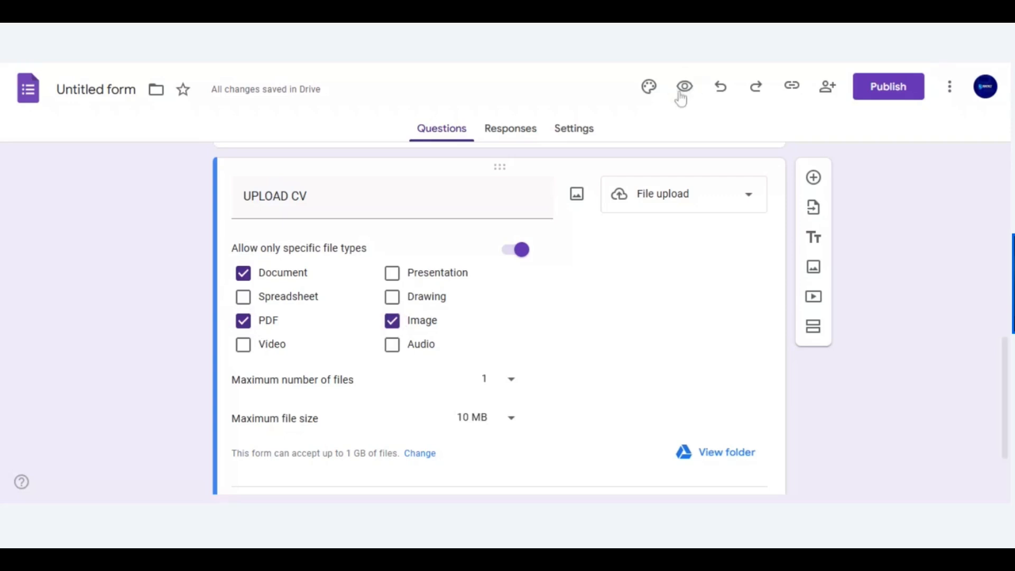
{"action": "left_click", "coordinate": [684, 87]}
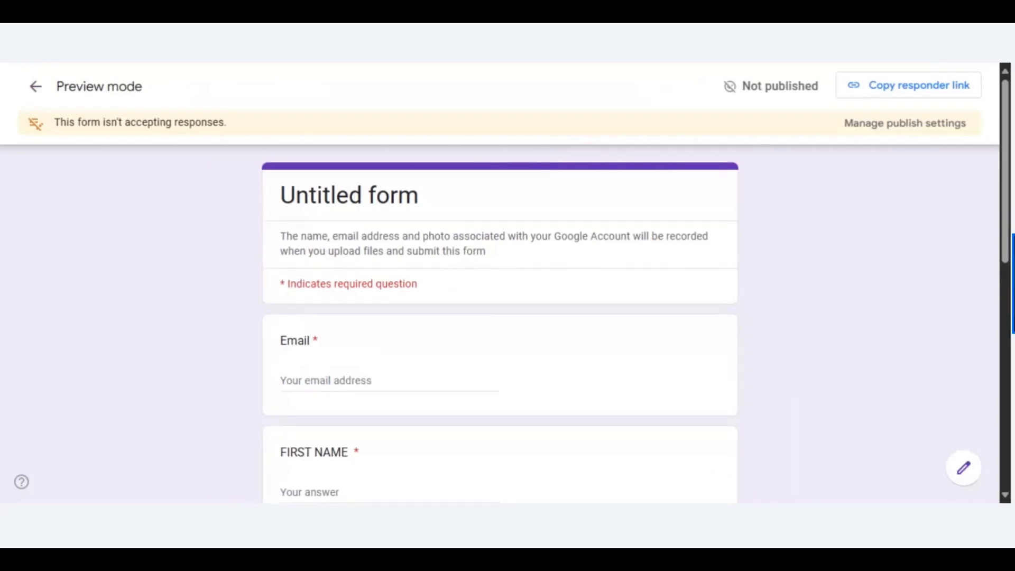
{"action": "left_click_drag", "start_coordinate": [1004, 142], "coordinate": [1004, 366]}
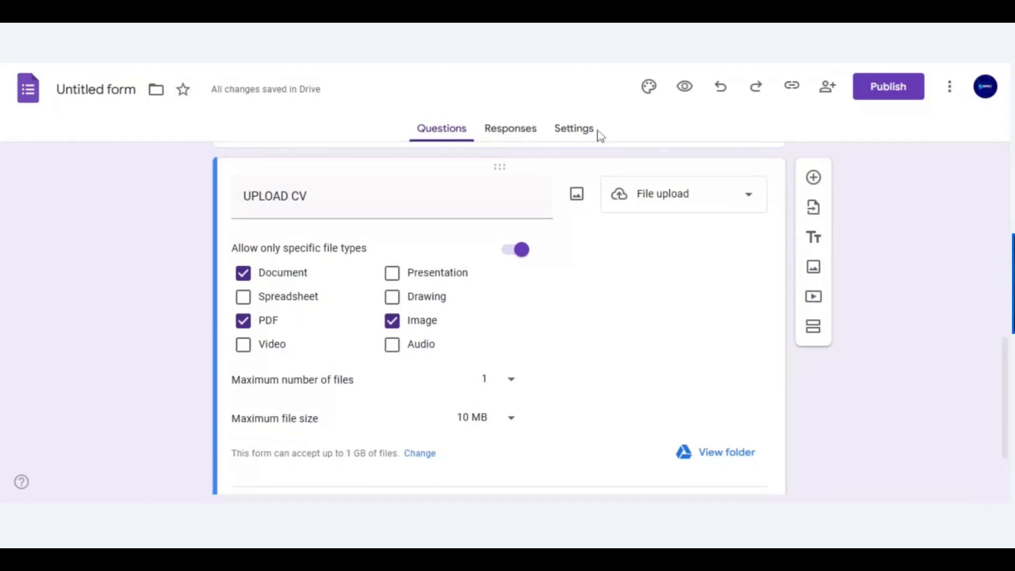
Upload the Perfekt Digital Hub logo image as the form's theme header and apply it with the offered crop
{"action": "left_click", "coordinate": [648, 86]}
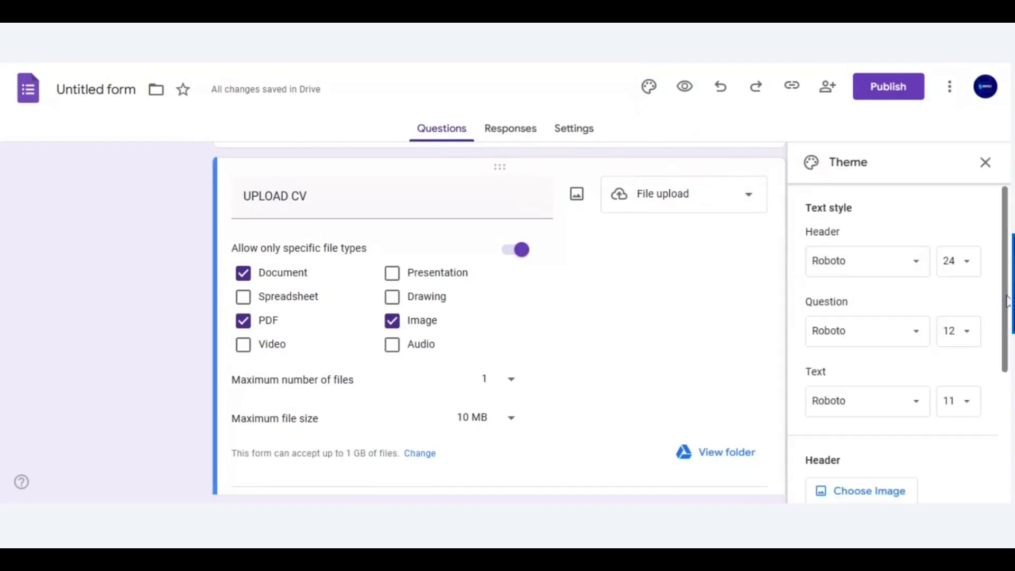
{"action": "scroll", "coordinate": [846, 299], "scroll_direction": "down", "scroll_amount": 4}
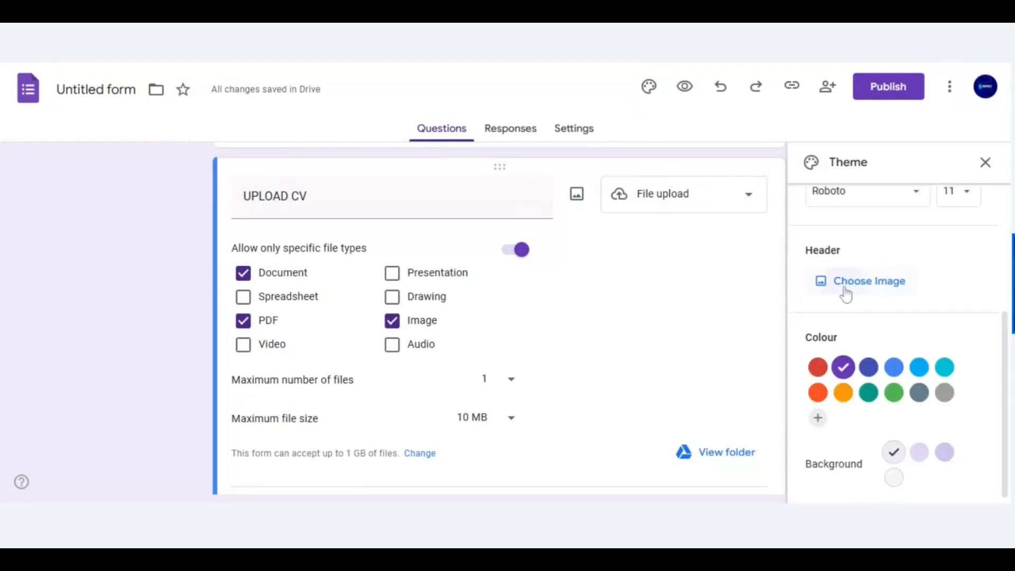
{"action": "left_click", "coordinate": [845, 293]}
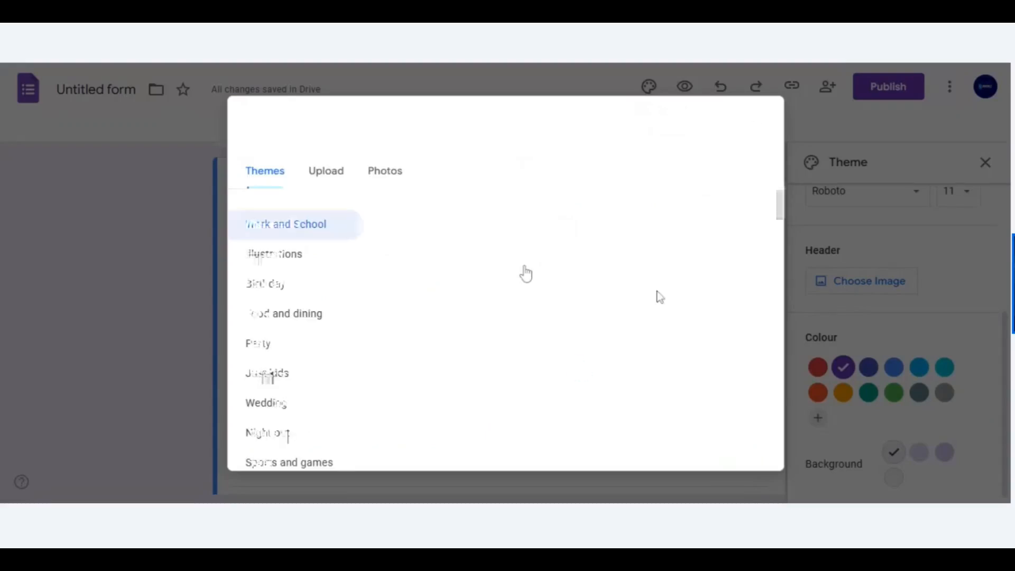
{"action": "left_click", "coordinate": [318, 171]}
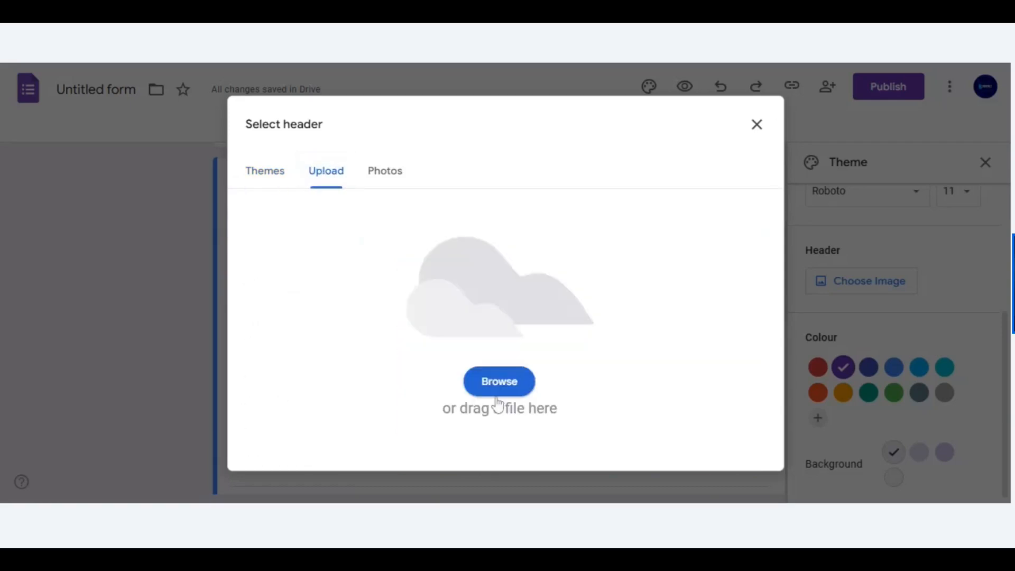
{"action": "left_click", "coordinate": [497, 396]}
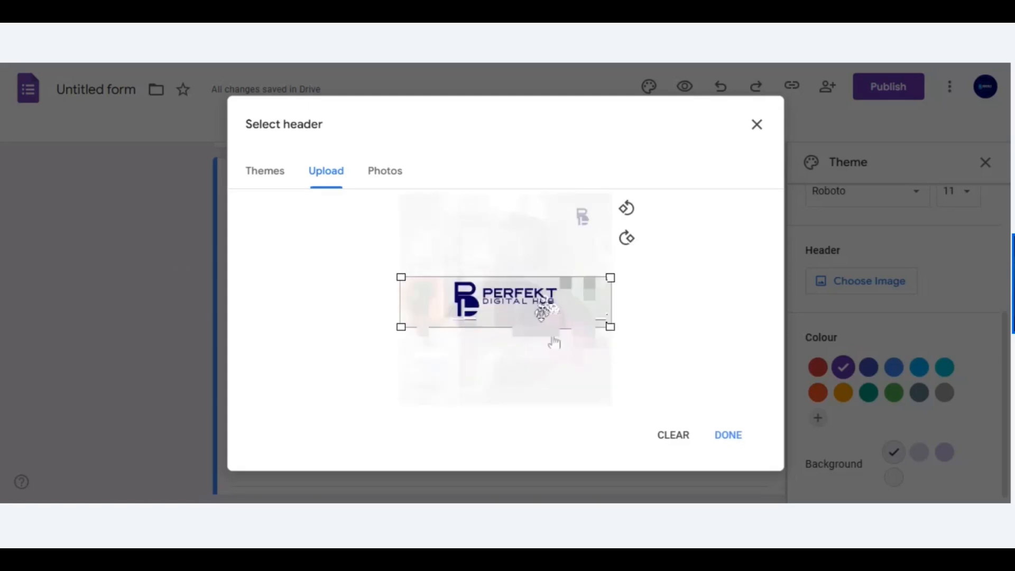
{"action": "left_click", "coordinate": [728, 429]}
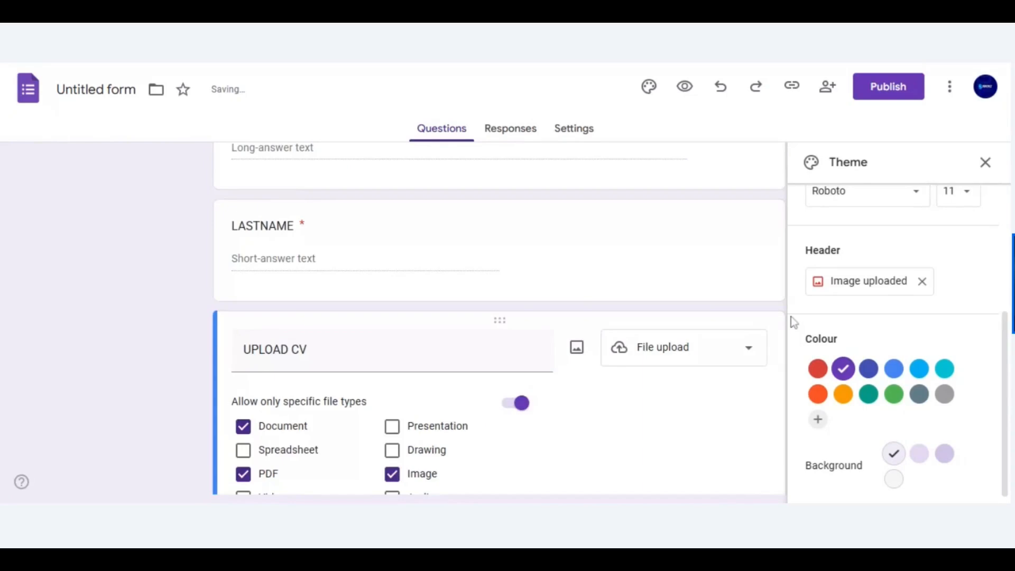
{"action": "left_click", "coordinate": [985, 162]}
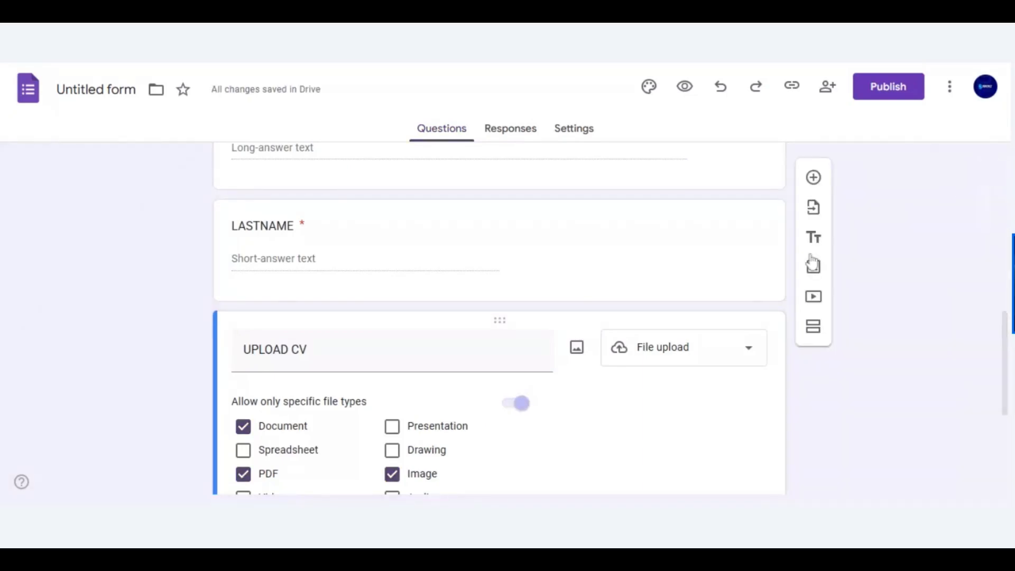
Check the new header image on the form and preview the whole form with it
{"action": "left_click_drag", "start_coordinate": [1005, 326], "coordinate": [340, 264]}
{"action": "scroll", "coordinate": [340, 267], "scroll_direction": "up", "scroll_amount": 10}
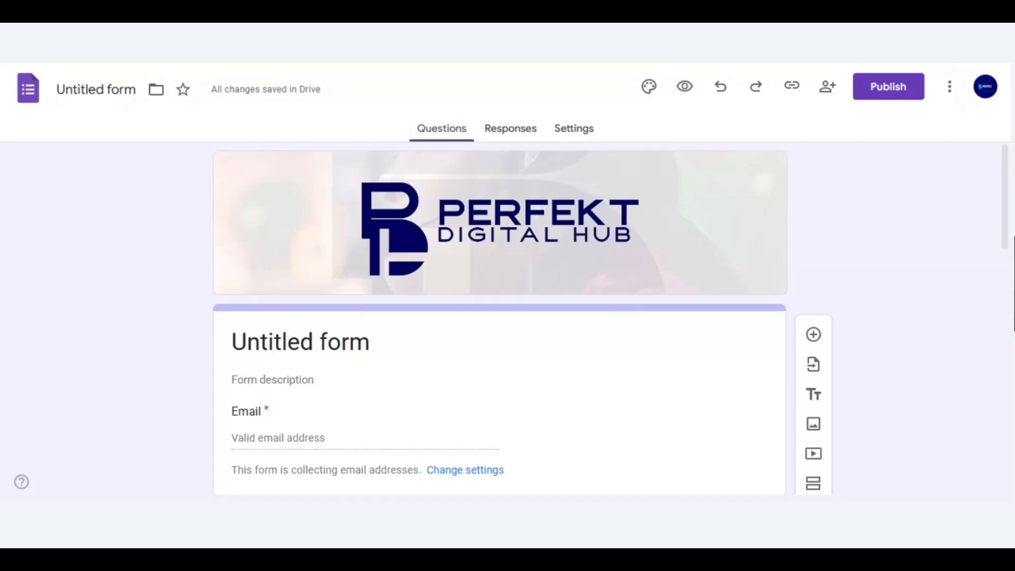
{"action": "key", "text": "ctrl+shift+p"}
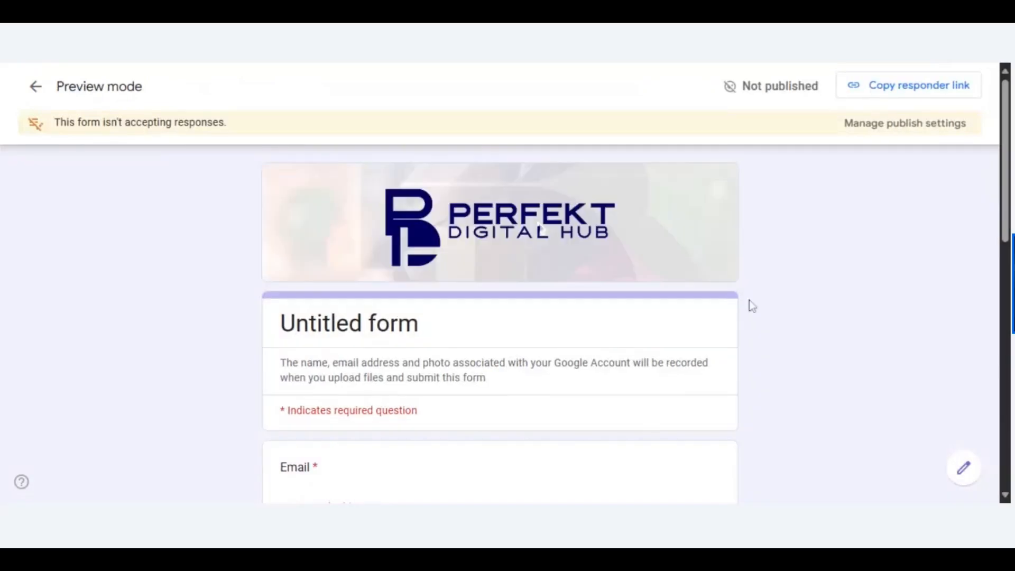
{"action": "scroll", "coordinate": [1007, 207], "scroll_direction": "down", "scroll_amount": 6}
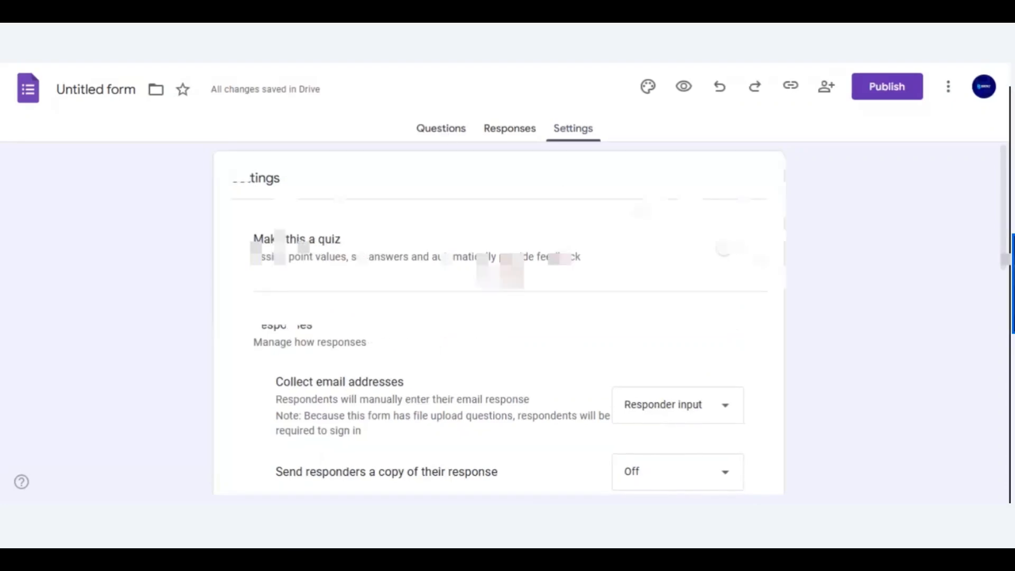
Review the form's settings for quiz mode, email collection, response copies, response editing and the one-response limit
{"action": "left_click", "coordinate": [442, 131]}
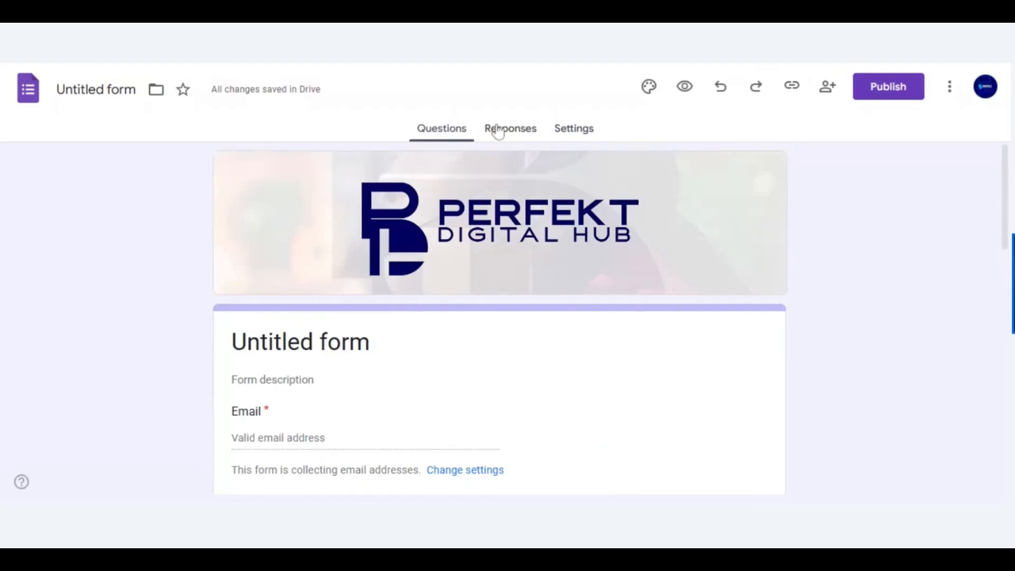
{"action": "left_click", "coordinate": [564, 136]}
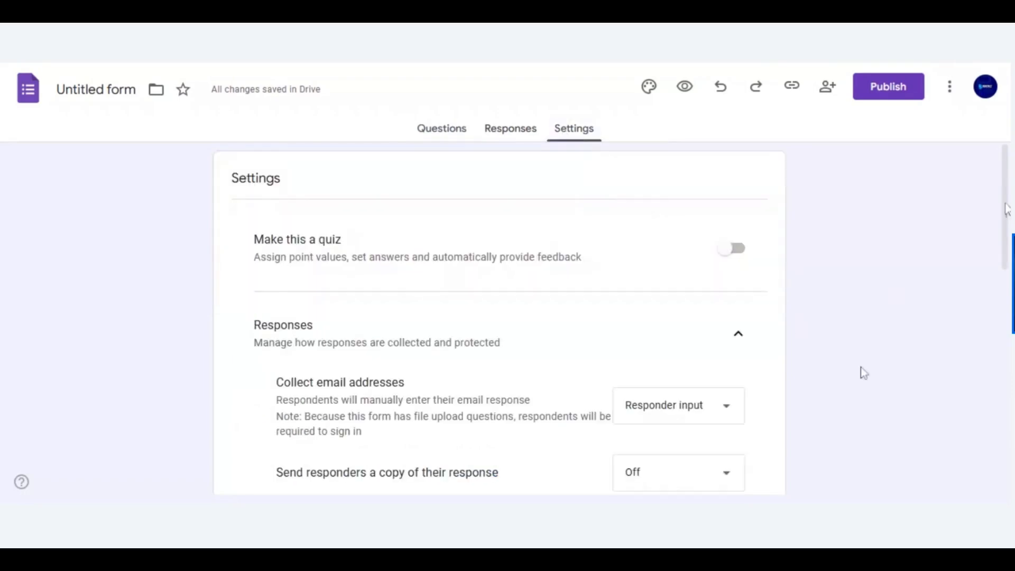
{"action": "left_click_drag", "start_coordinate": [1005, 204], "coordinate": [1004, 254]}
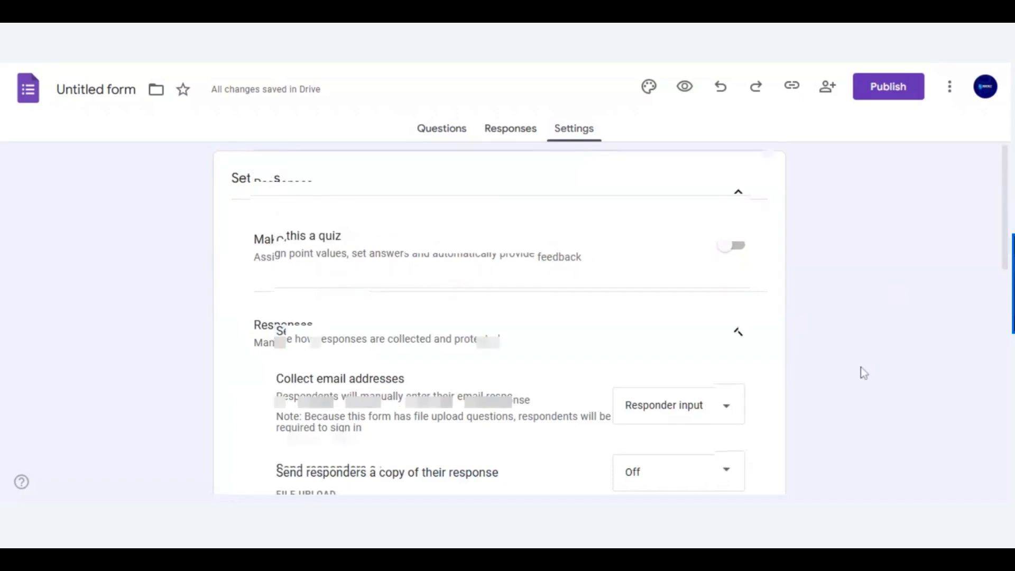
{"action": "left_click_drag", "start_coordinate": [1004, 209], "coordinate": [764, 273]}
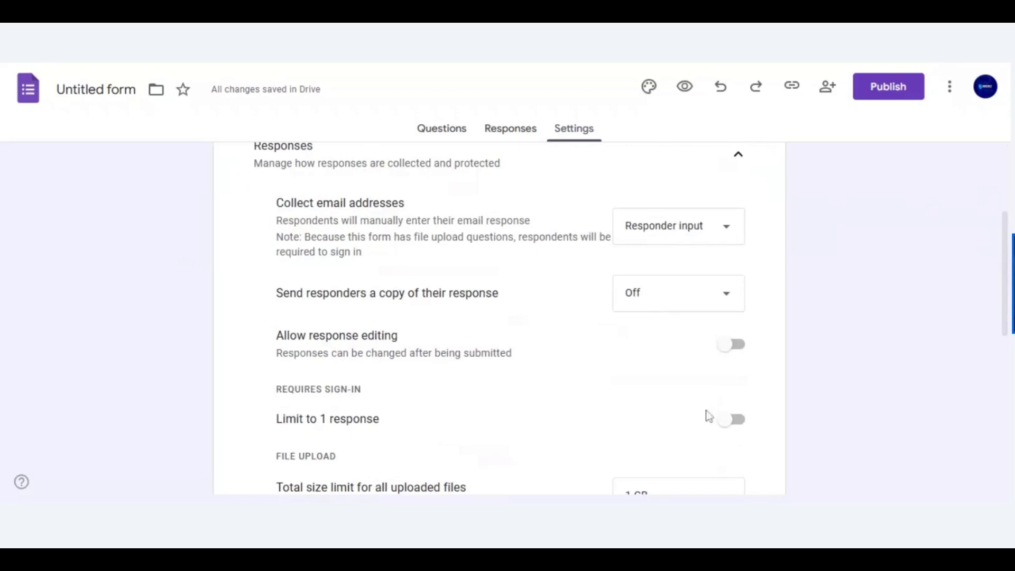
{"action": "left_click_drag", "start_coordinate": [999, 317], "coordinate": [976, 427]}
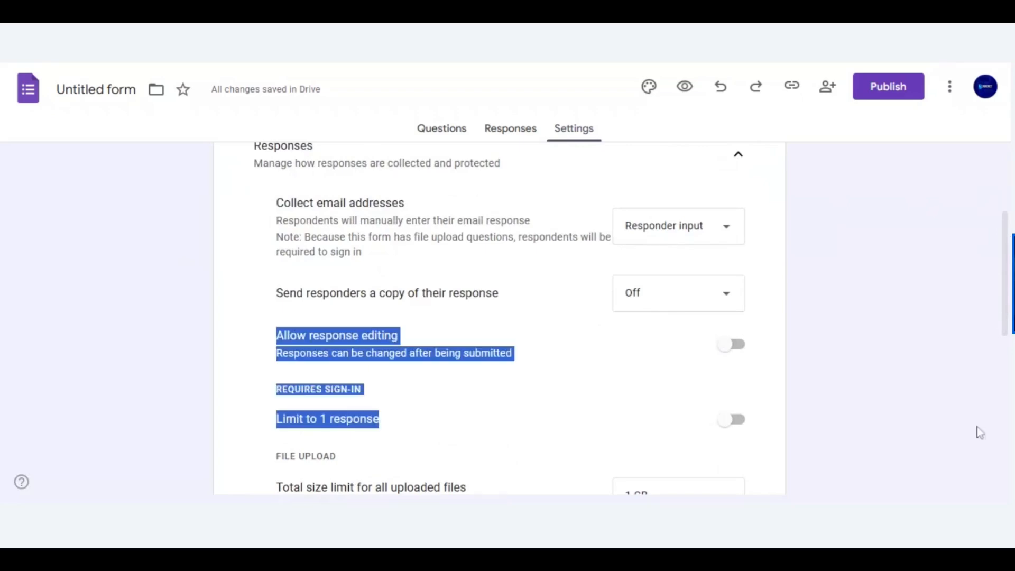
{"action": "left_click", "coordinate": [980, 432]}
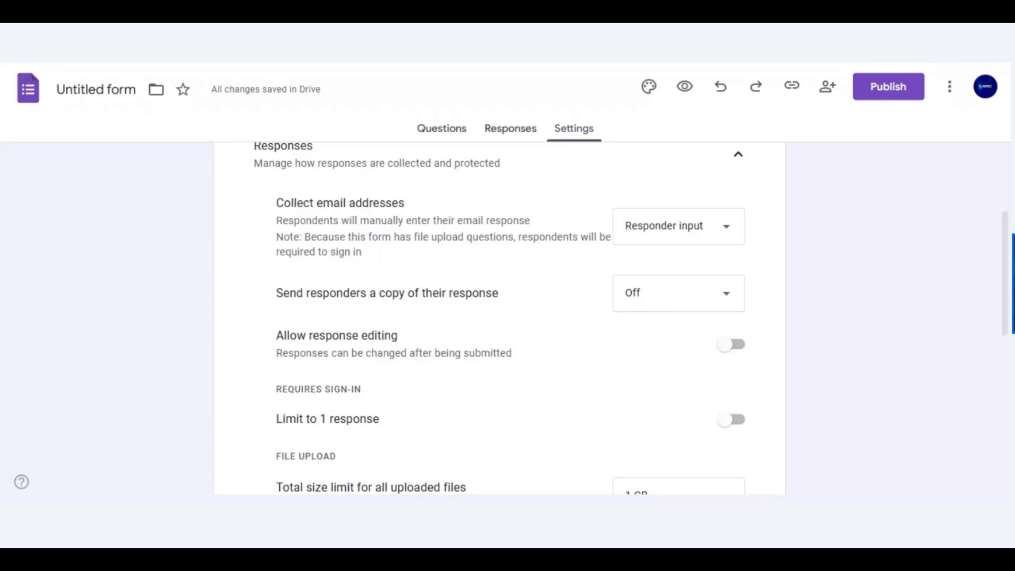
Publish the form and copy its responder link without shortening the URL
{"action": "left_click", "coordinate": [881, 100]}
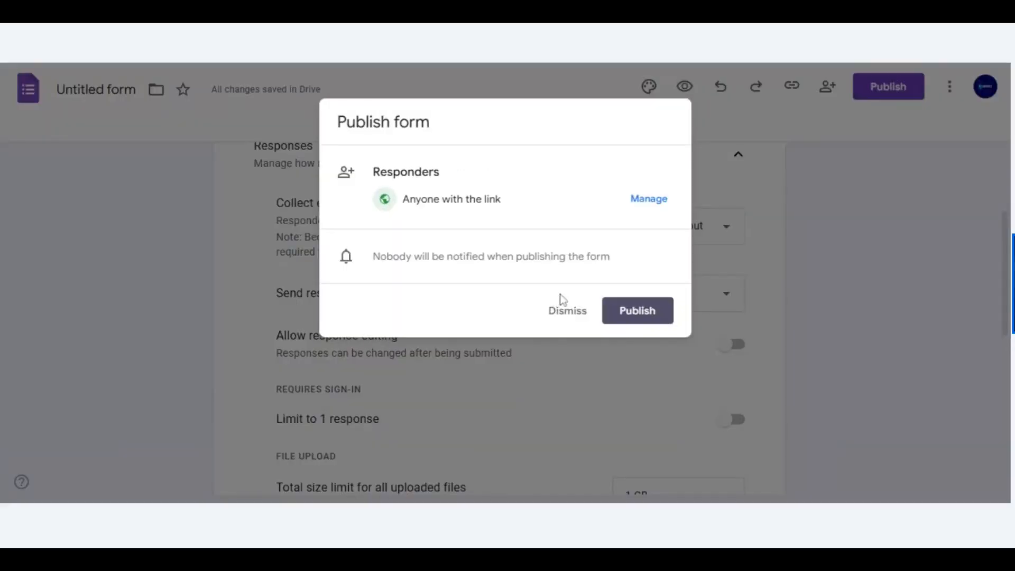
{"action": "left_click", "coordinate": [620, 310]}
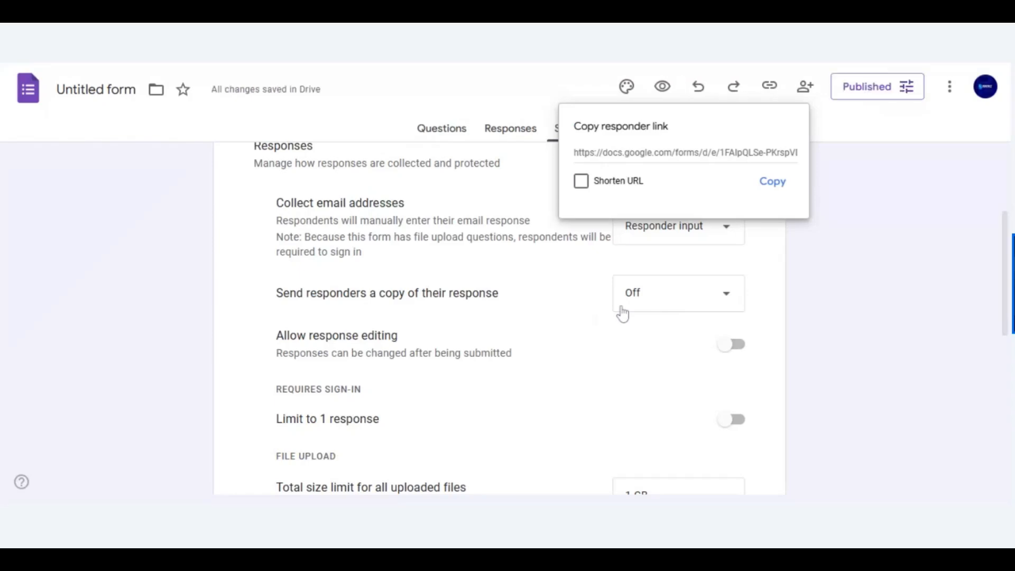
{"action": "left_click", "coordinate": [772, 185]}
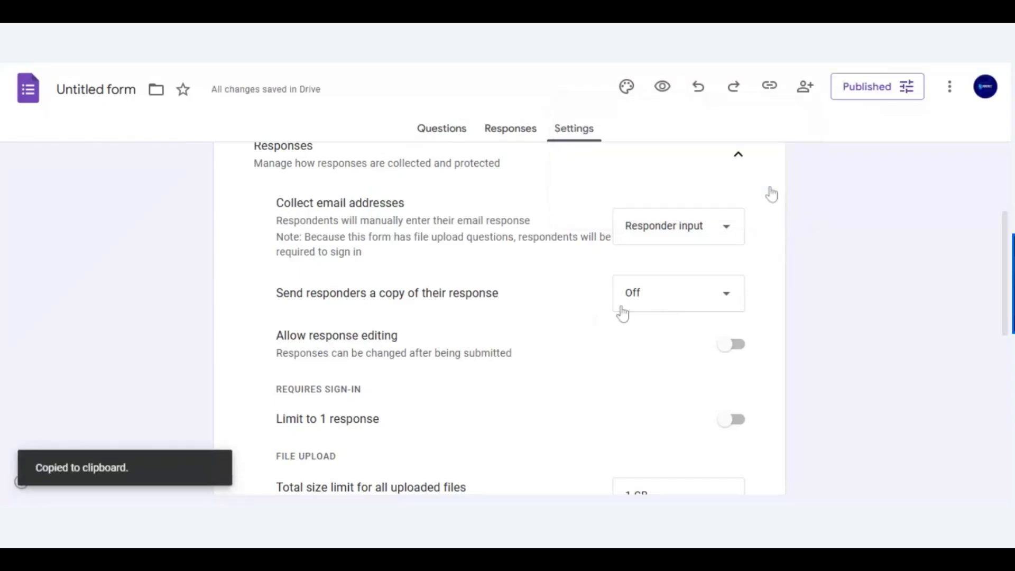